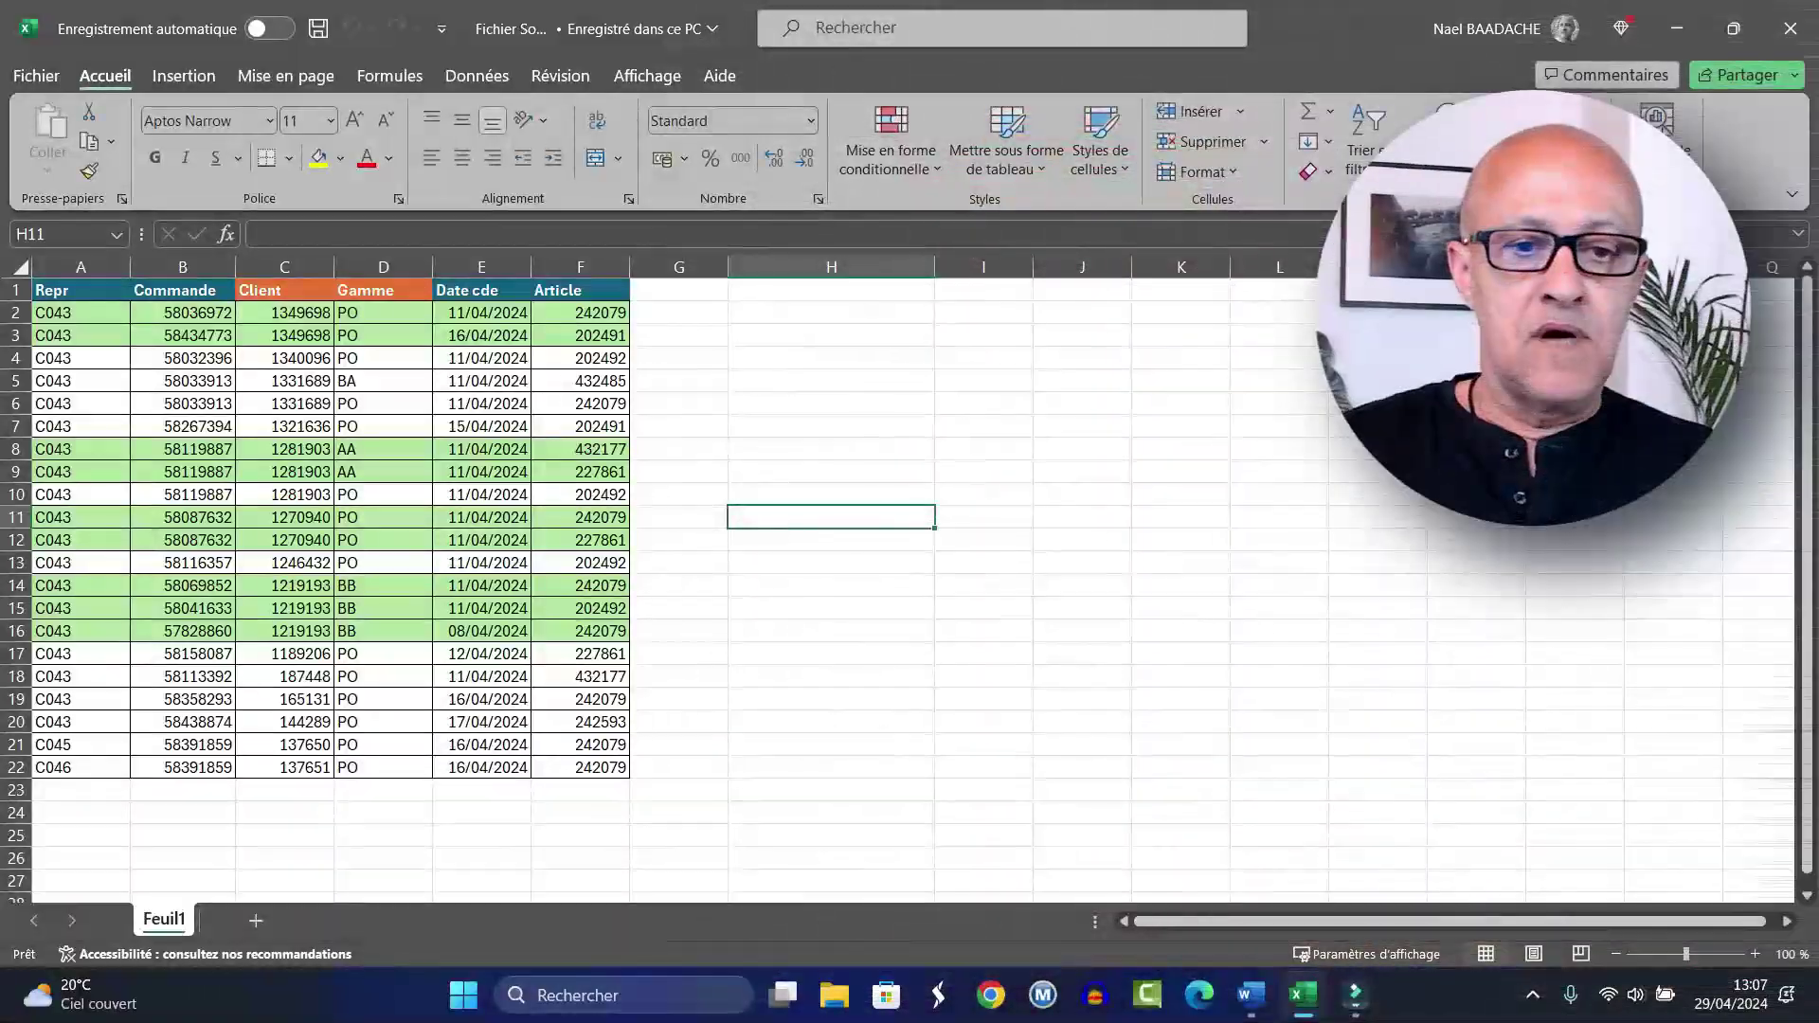
# Step: Review the source data, highlighting repeated Client/Gamme rows such as 1349698 PO and 1281903 AA
pyautogui.click(481, 494)
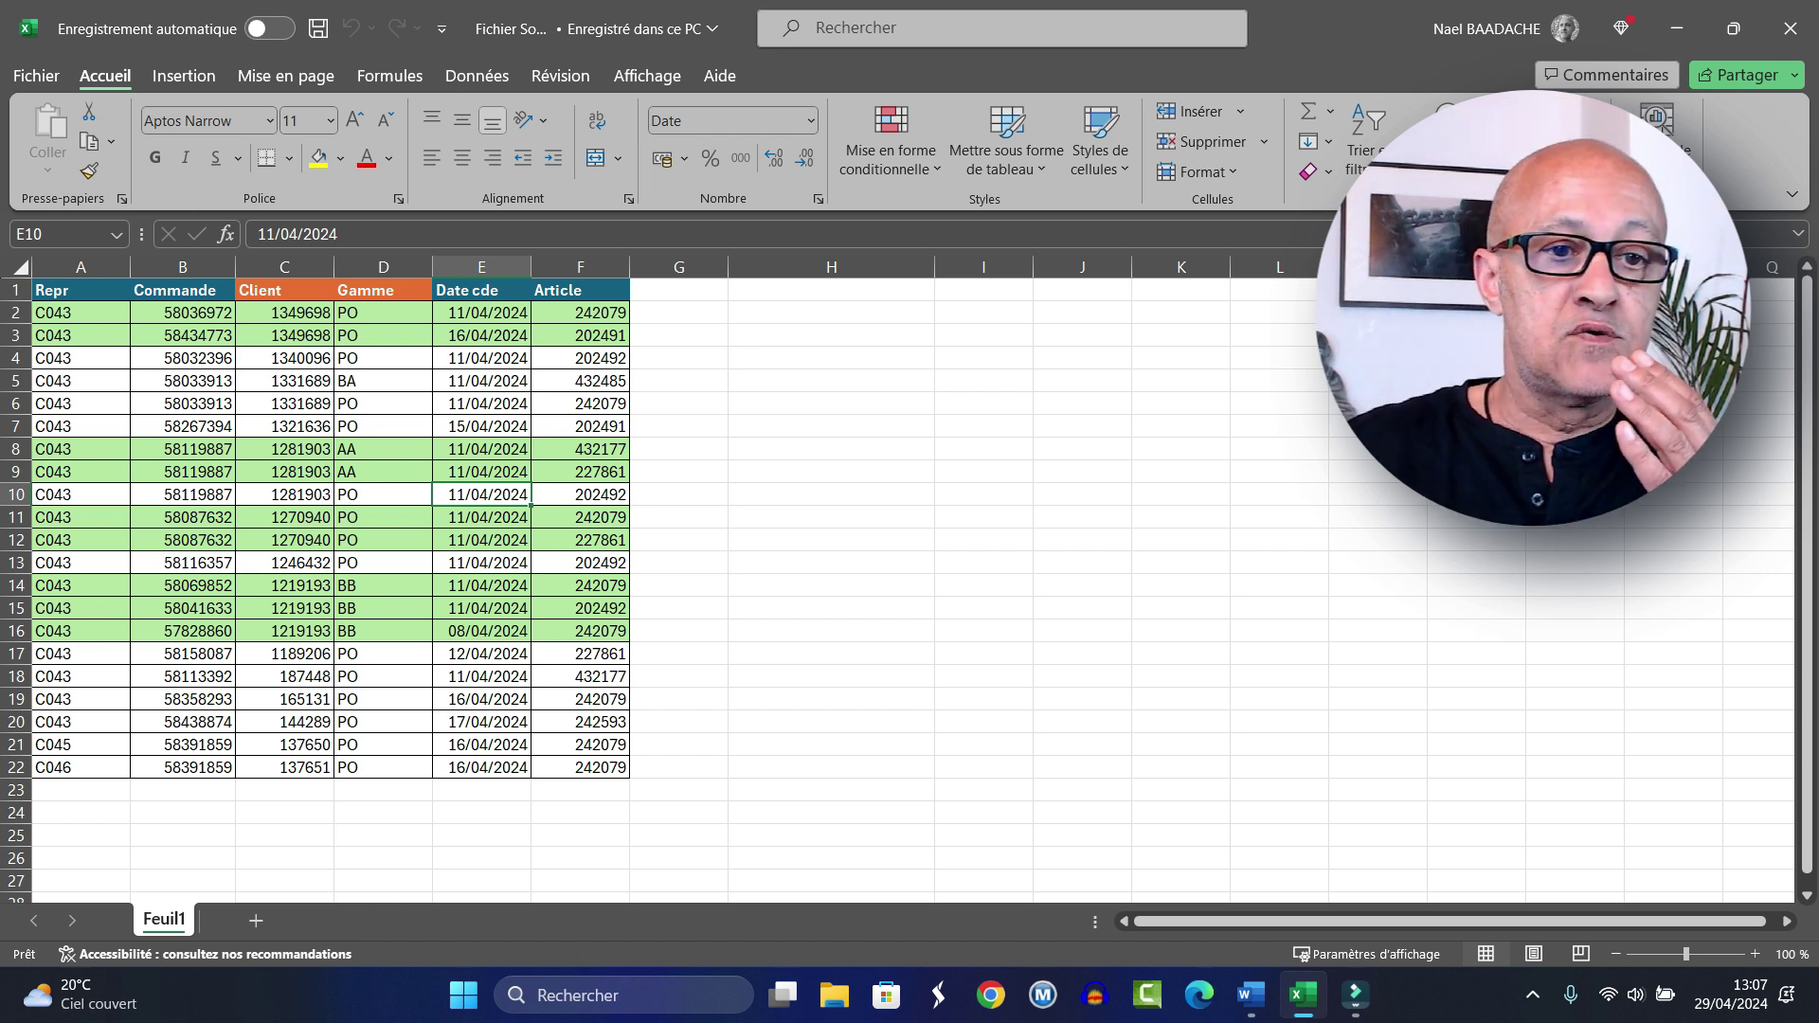
pyautogui.click(284, 267)
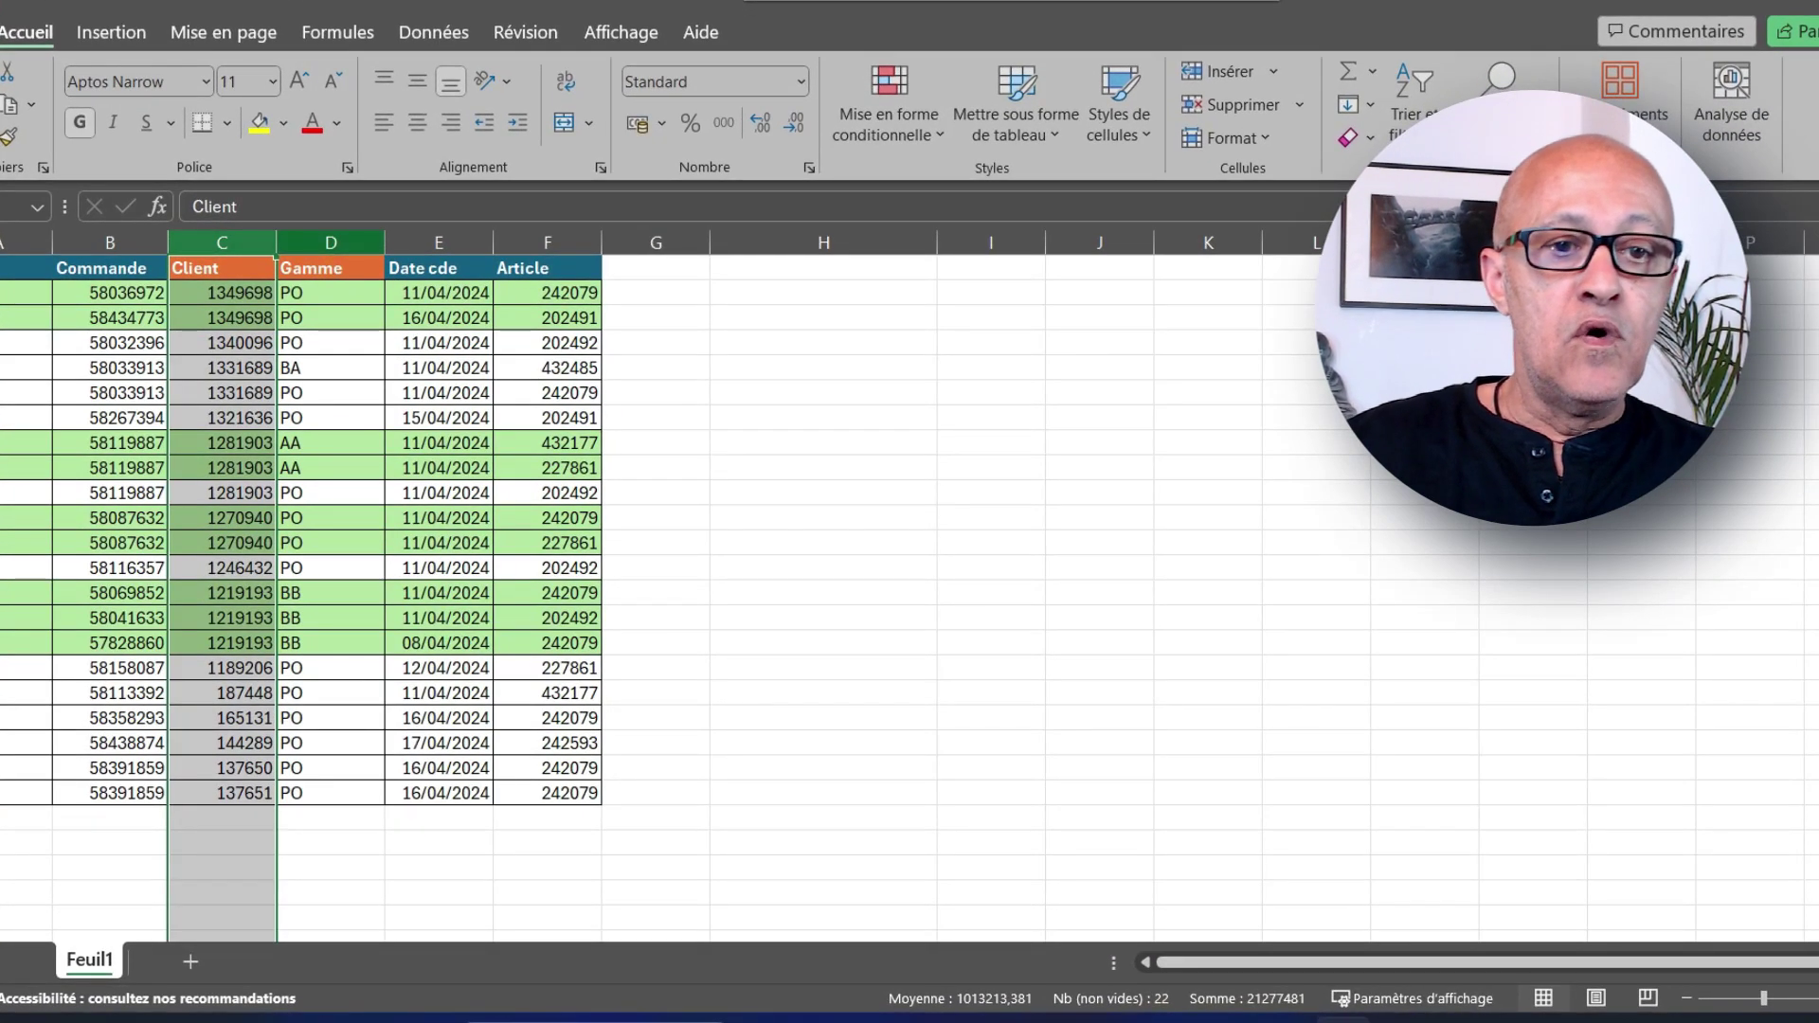
pyautogui.click(331, 242)
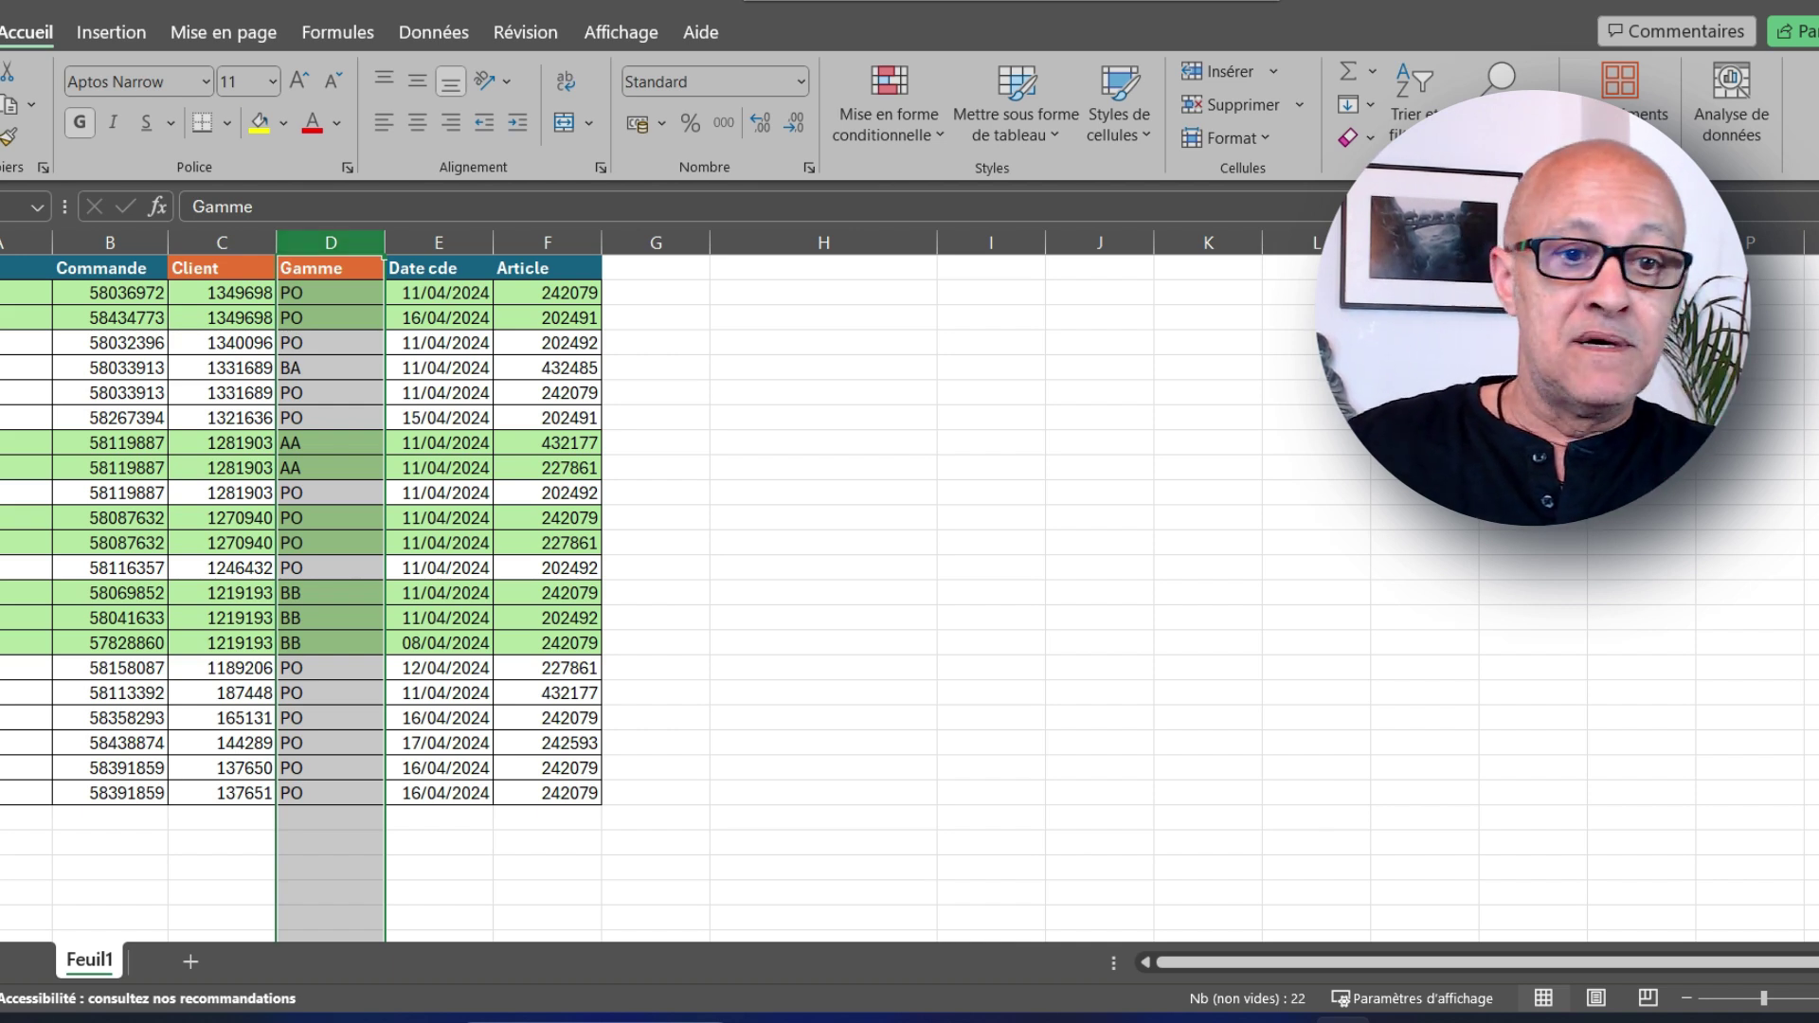
pyautogui.click(222, 293)
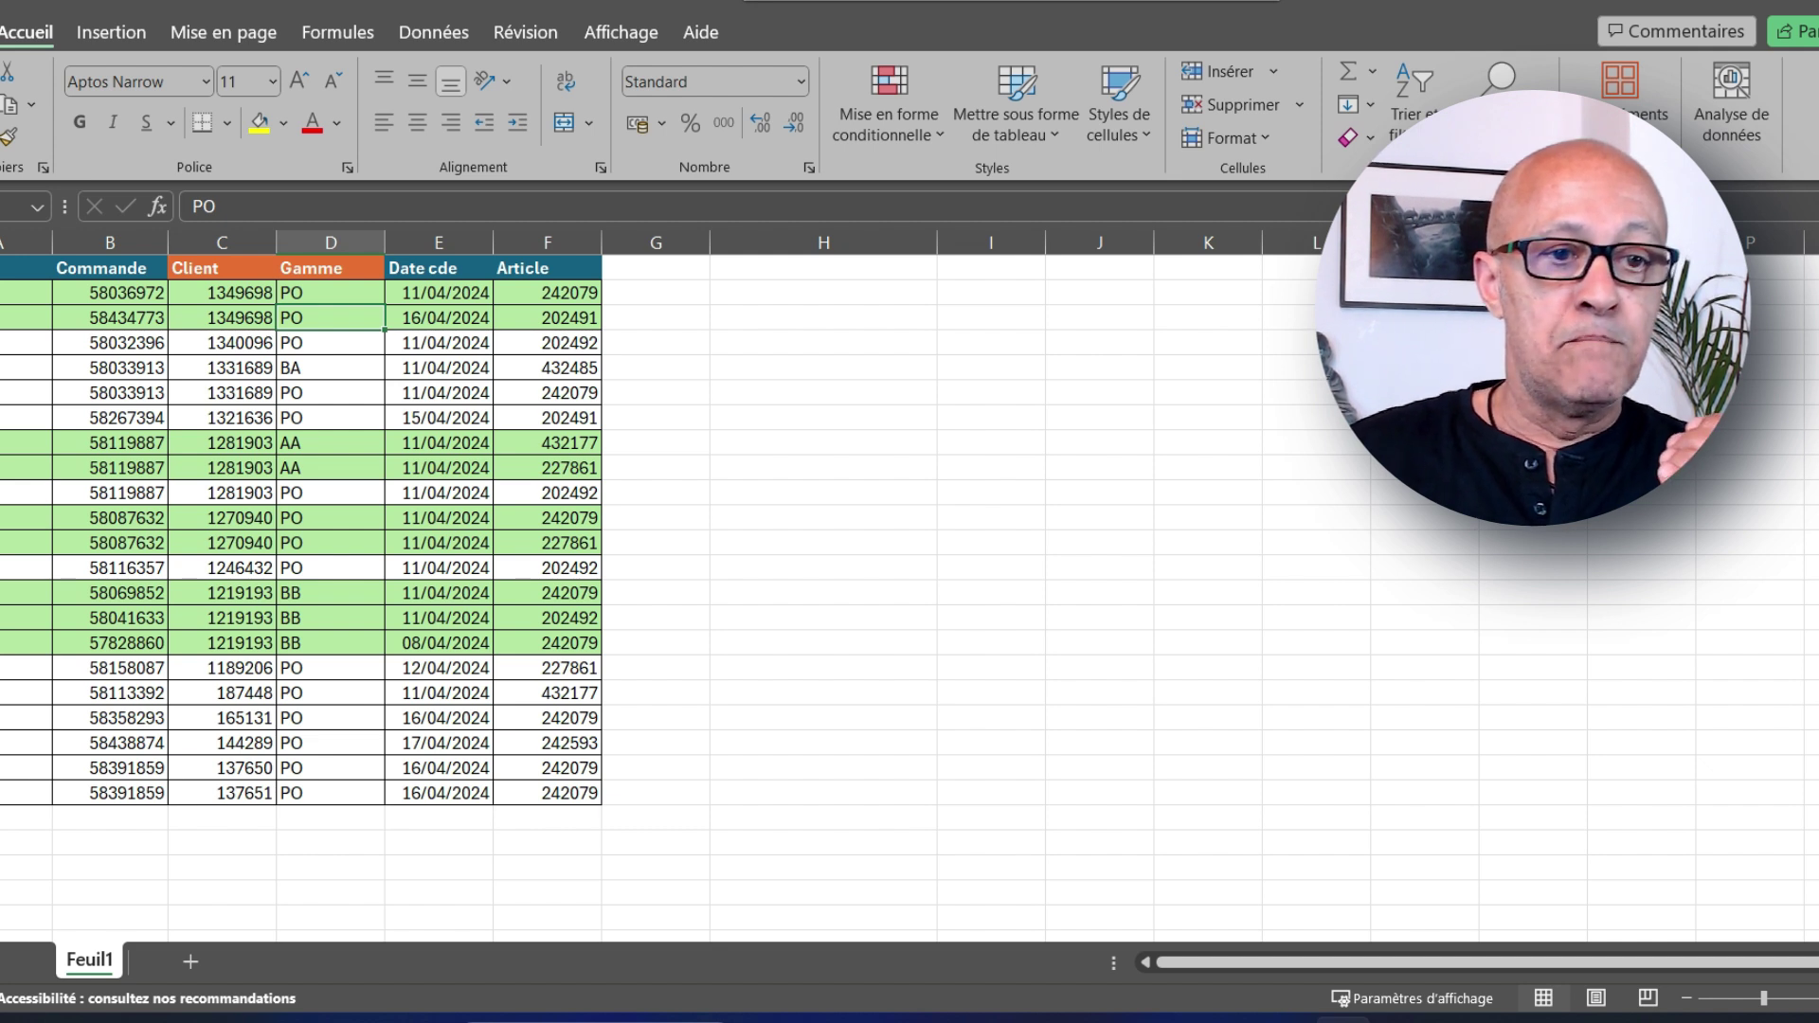
pyautogui.moveTo(26, 293)
pyautogui.mouseDown()
pyautogui.moveTo(548, 293)
pyautogui.moveTo(548, 317)
pyautogui.mouseUp()
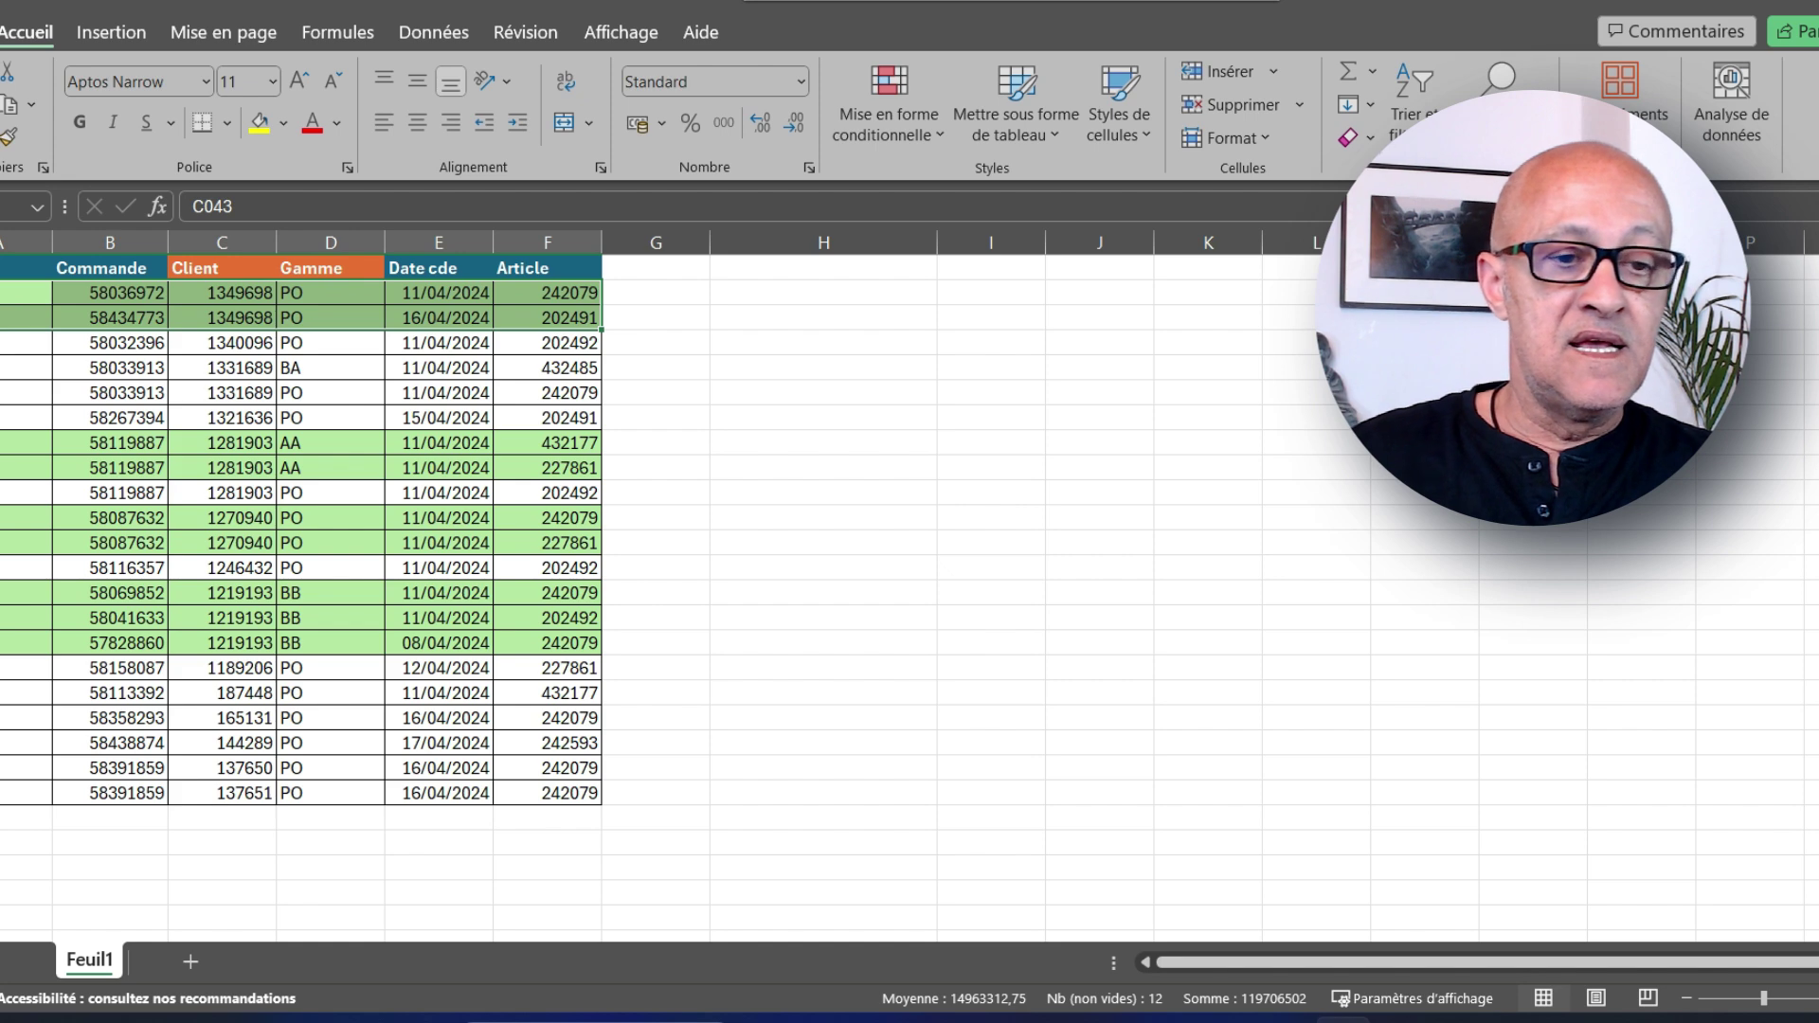
pyautogui.click(25, 442)
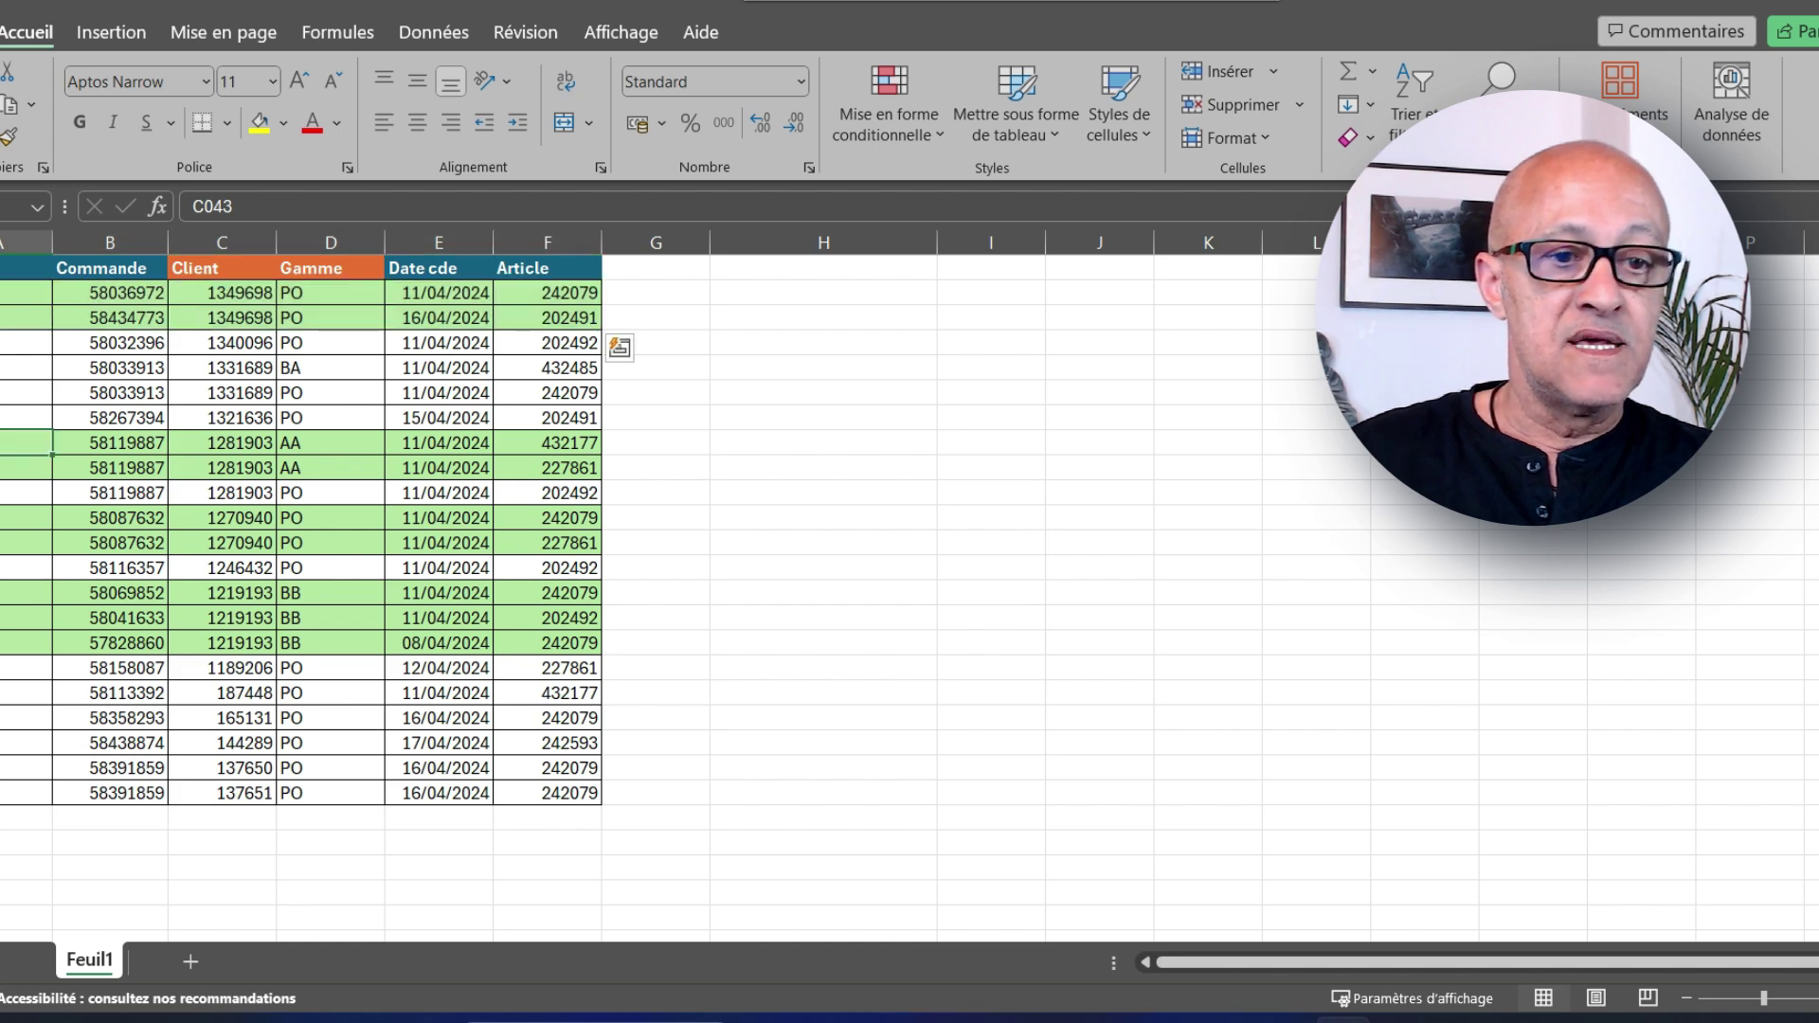
pyautogui.moveTo(25, 467); pyautogui.dragTo(548, 467)
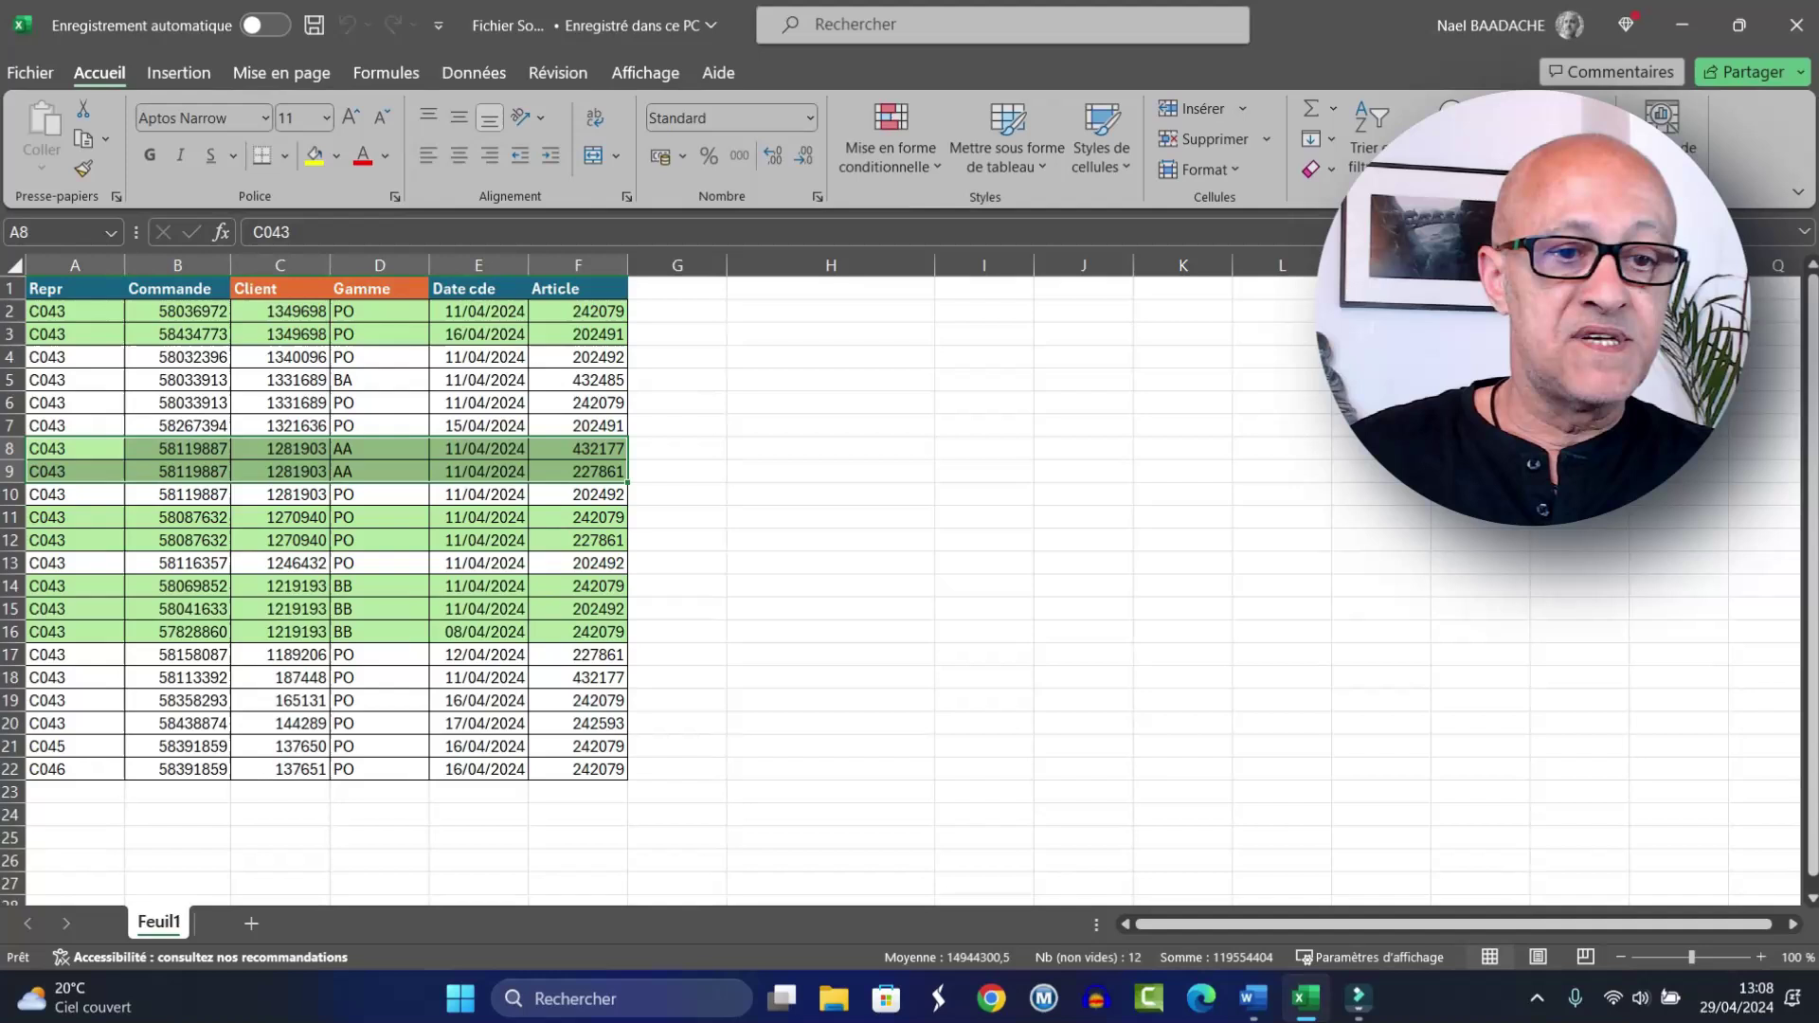
pyautogui.click(284, 449)
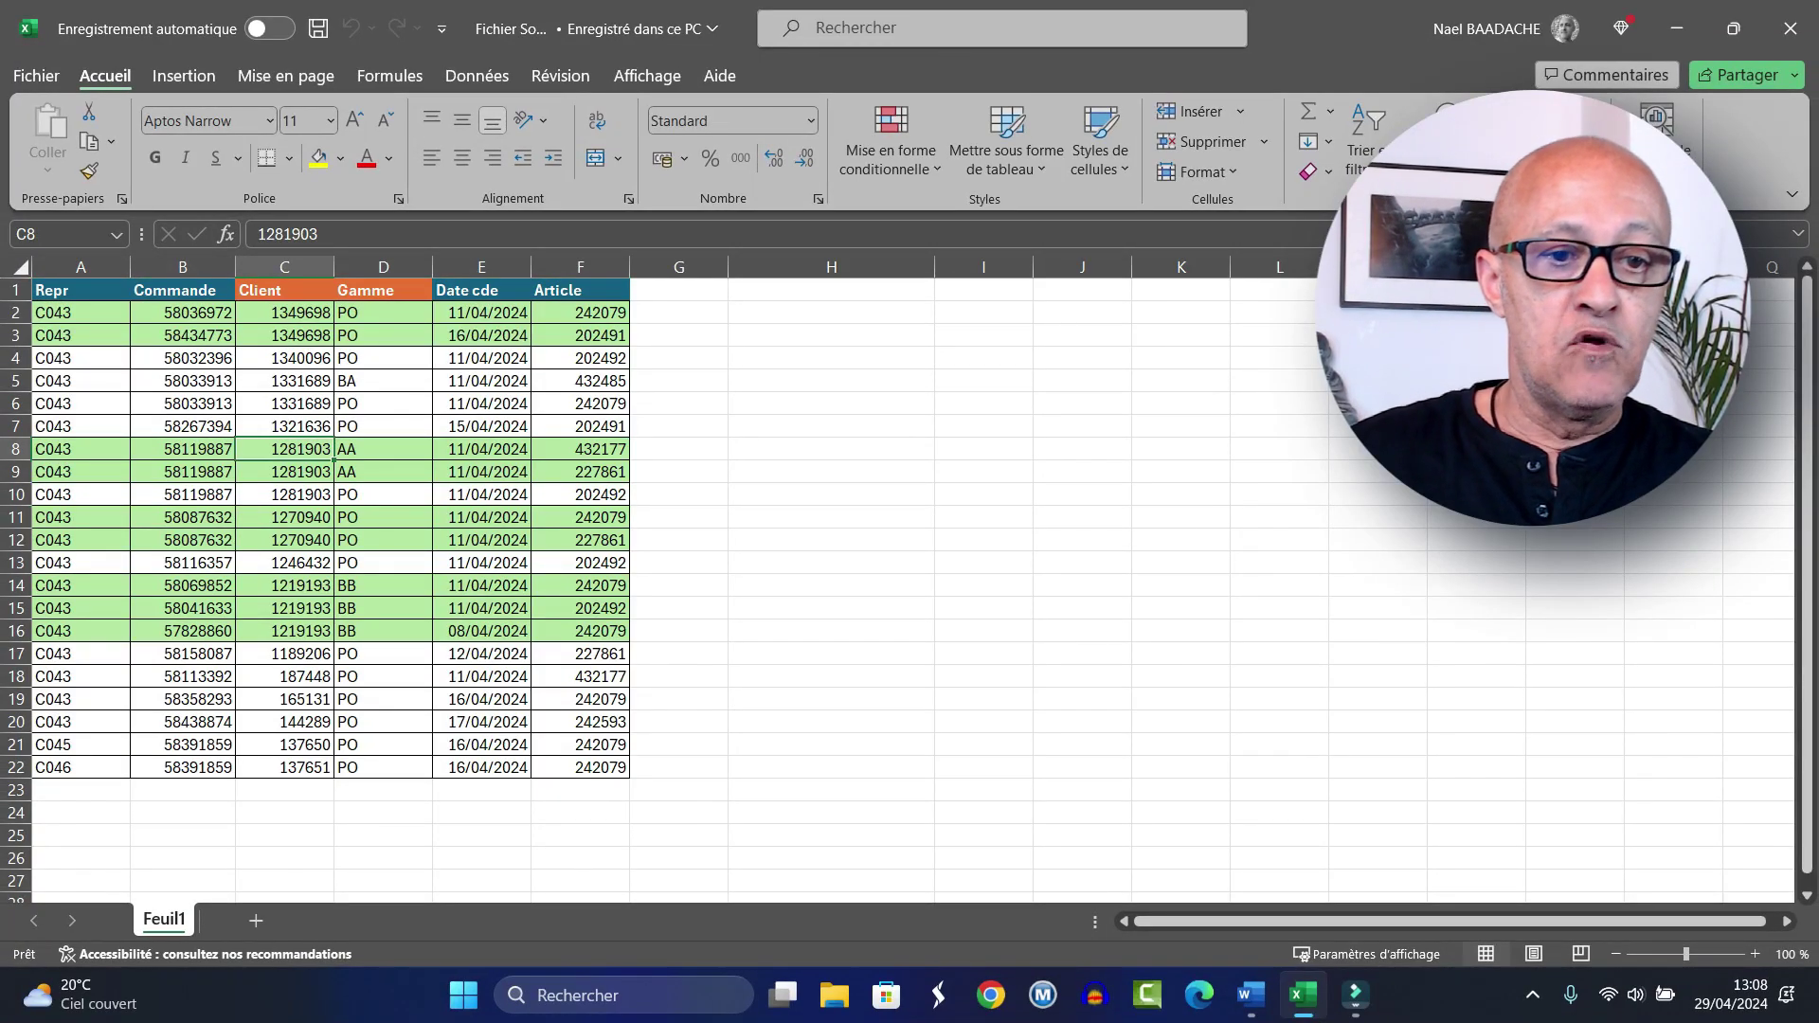
pyautogui.press('Right')
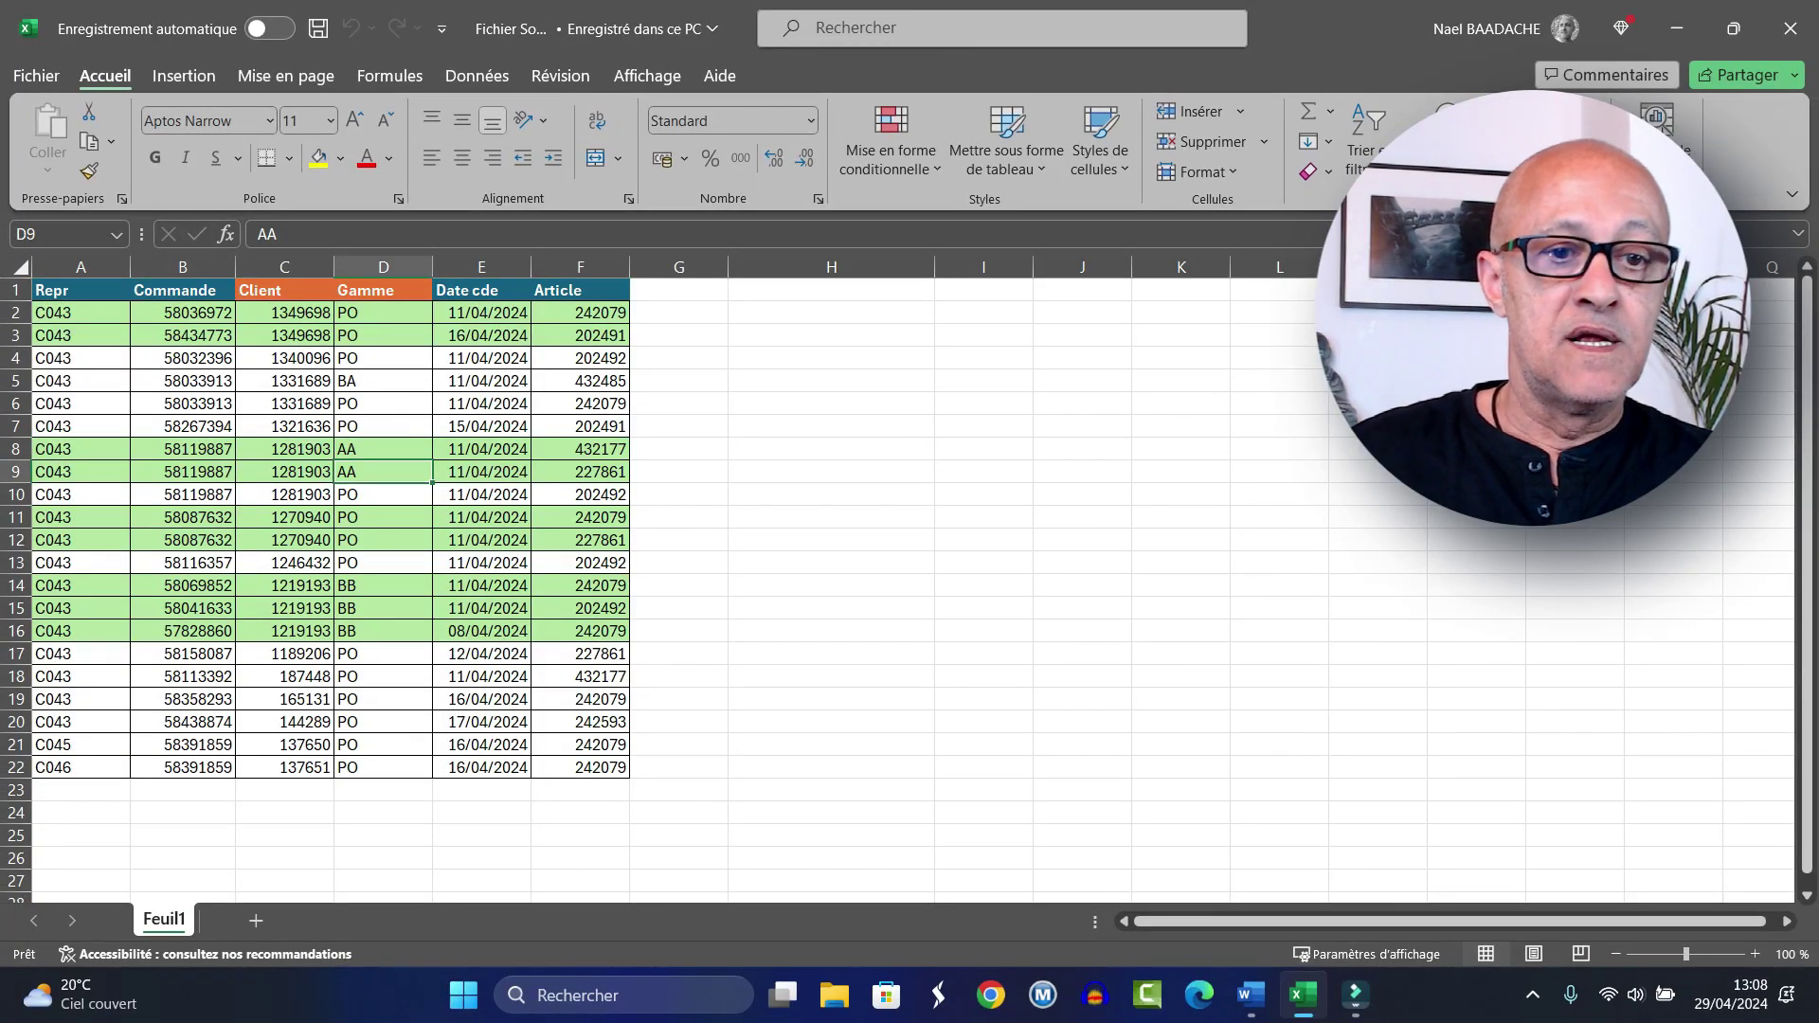
pyautogui.click(284, 586)
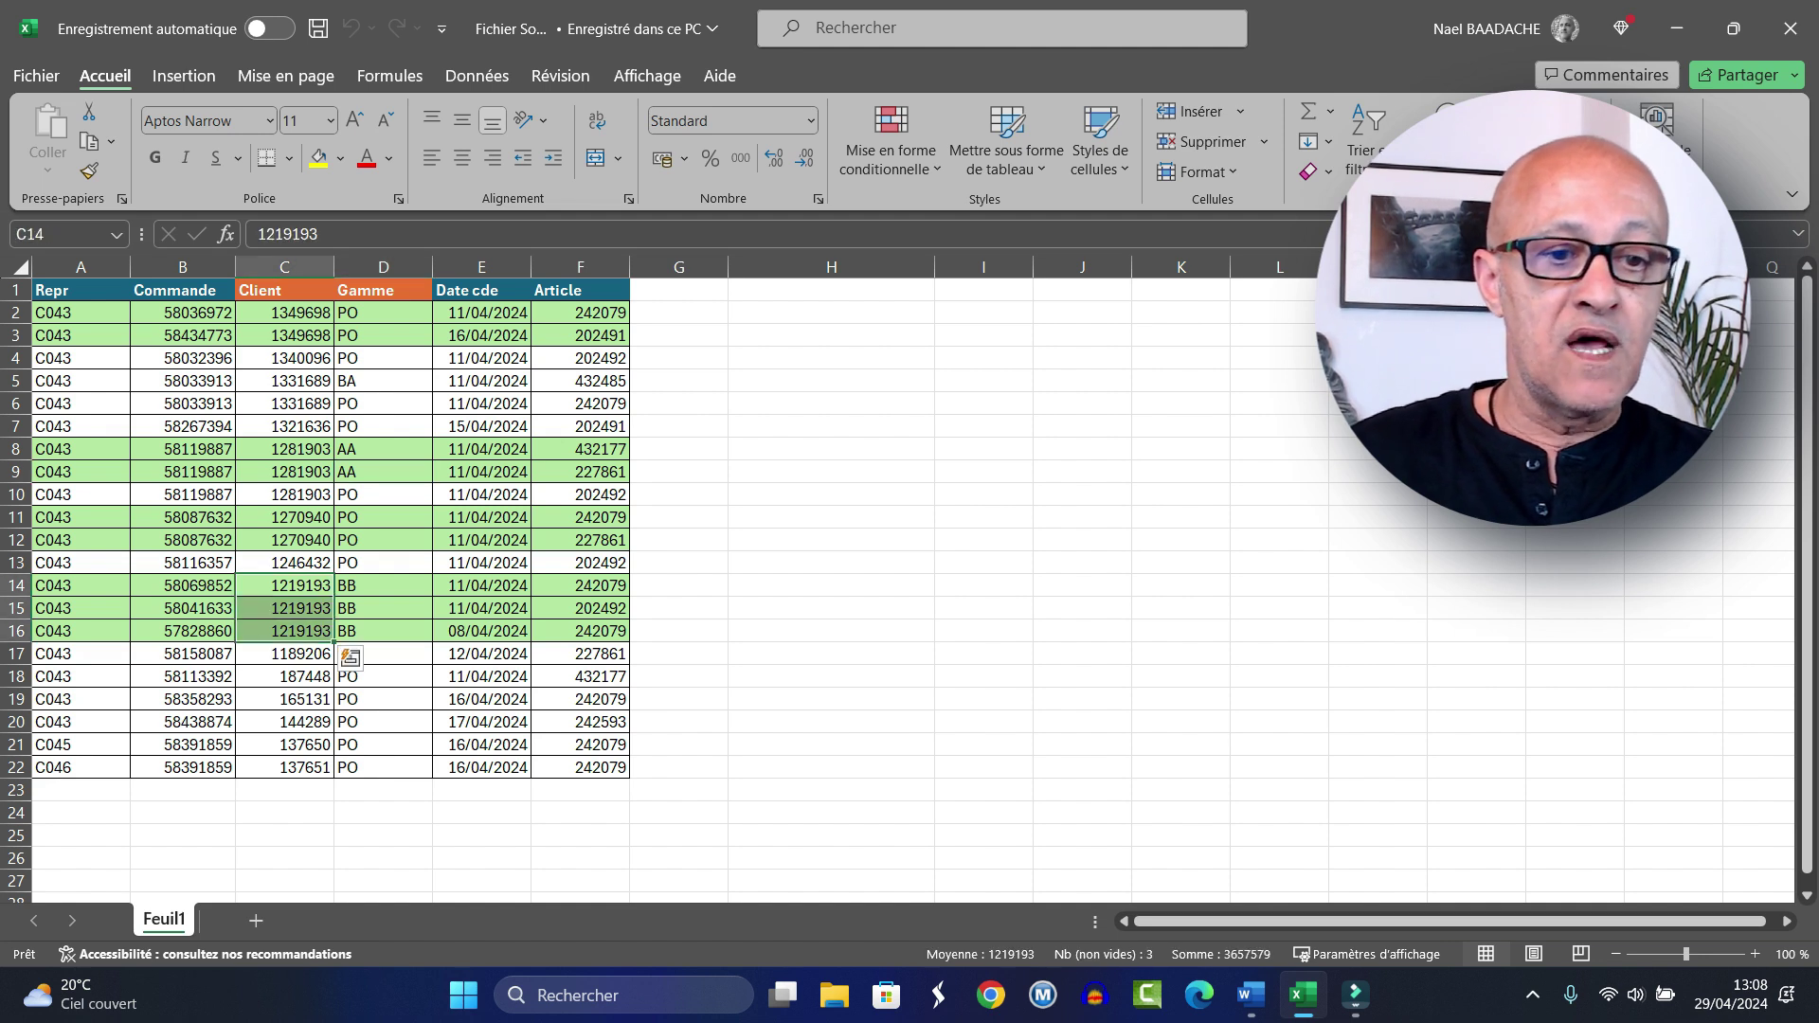
pyautogui.click(284, 585)
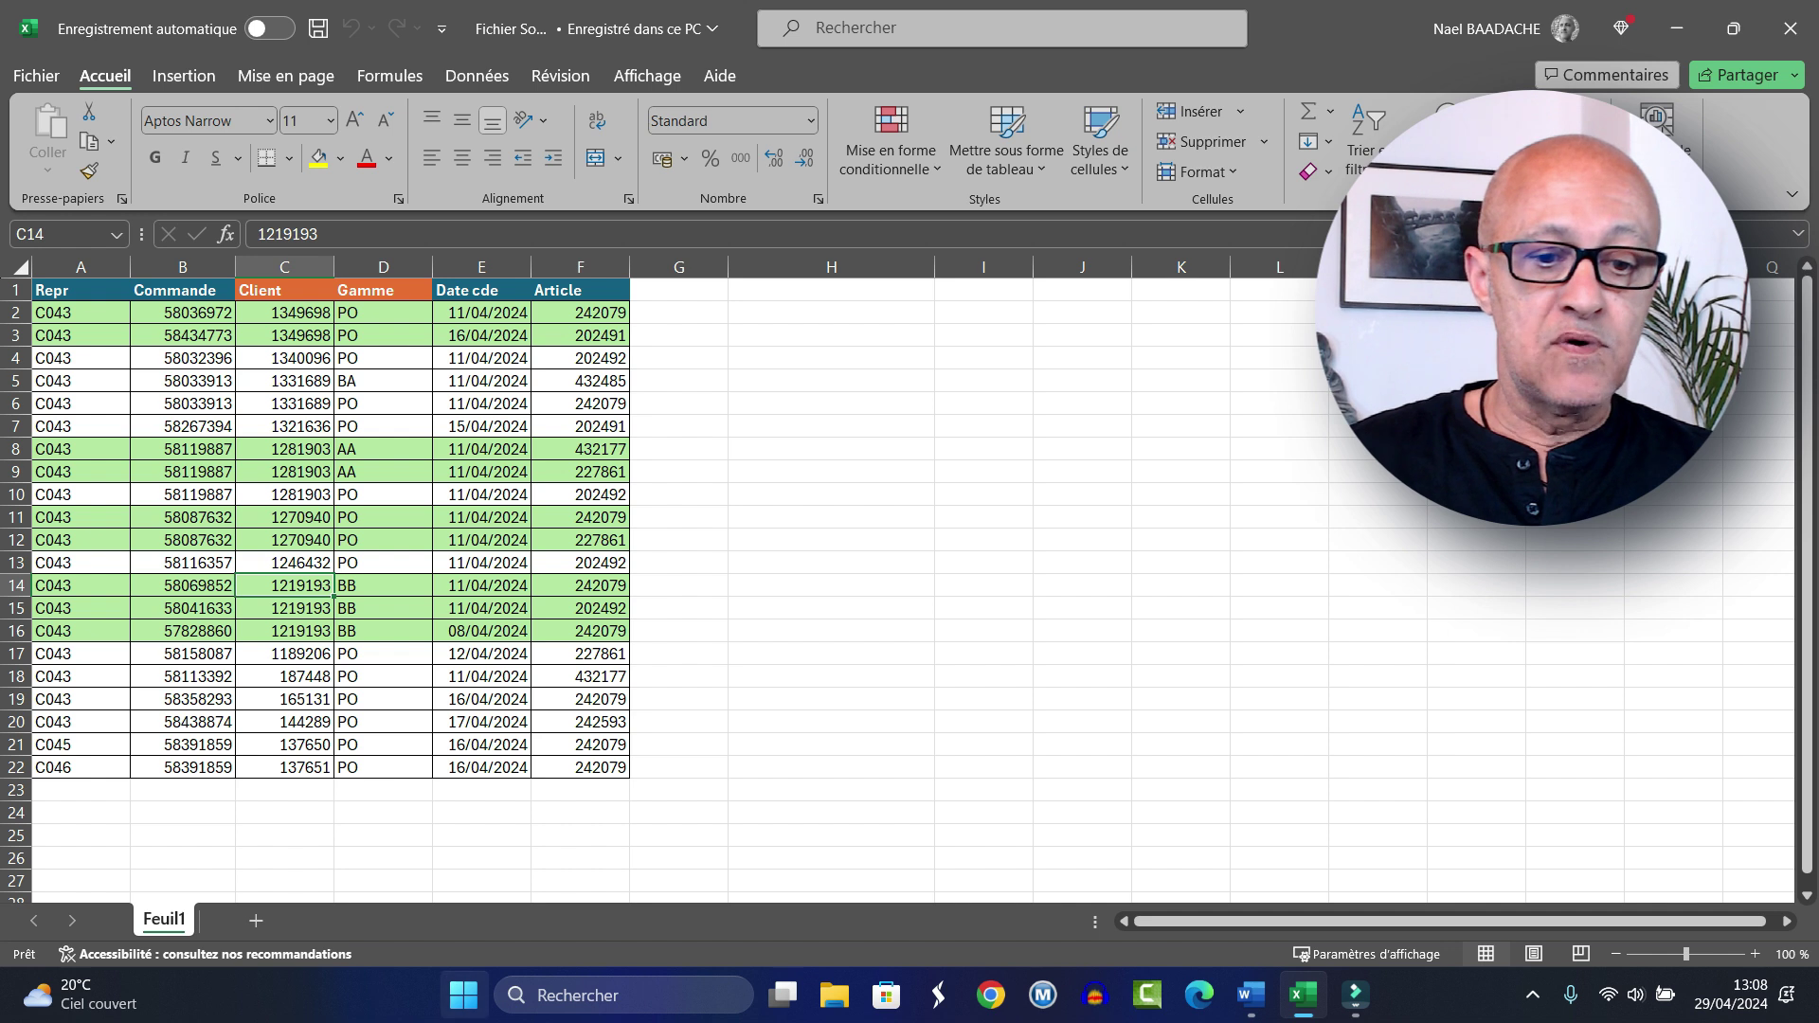
# Step: Close Fichier Source and start a new blank workbook, Classeur1, maximized to full screen
pyautogui.hotkey('alt', 'F4')
pyautogui.press('super')
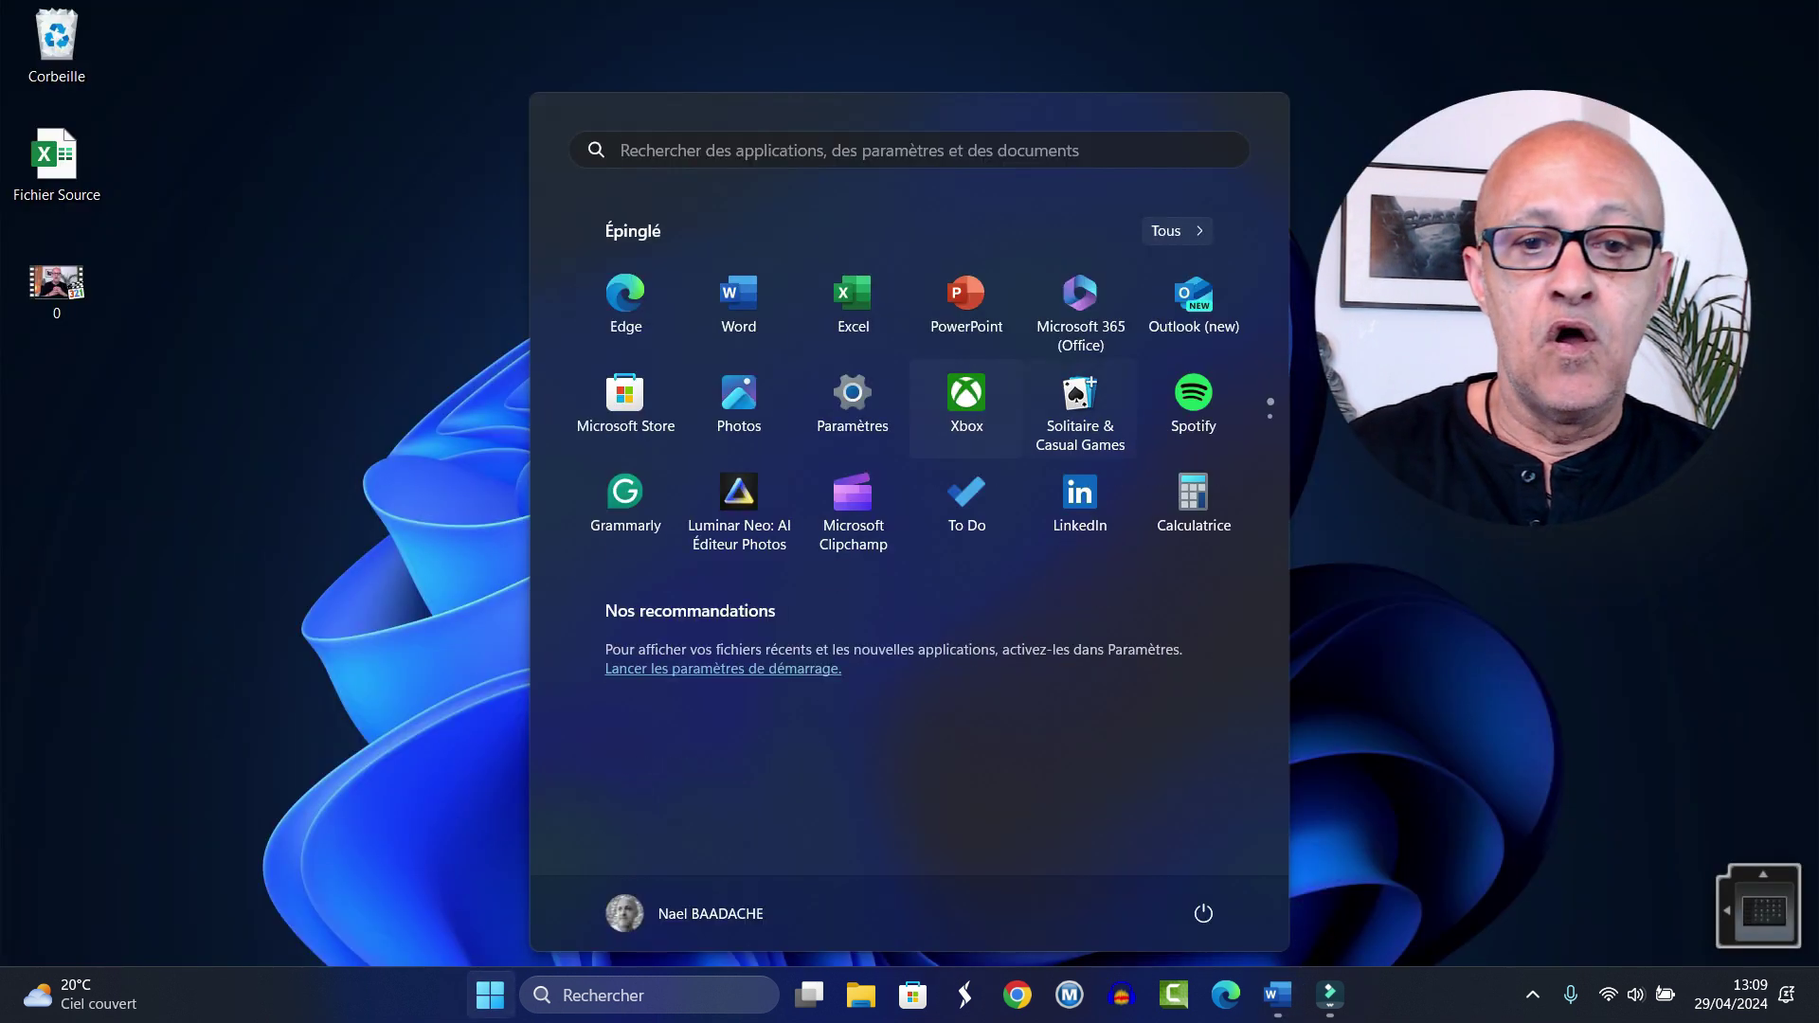
pyautogui.press('Escape')
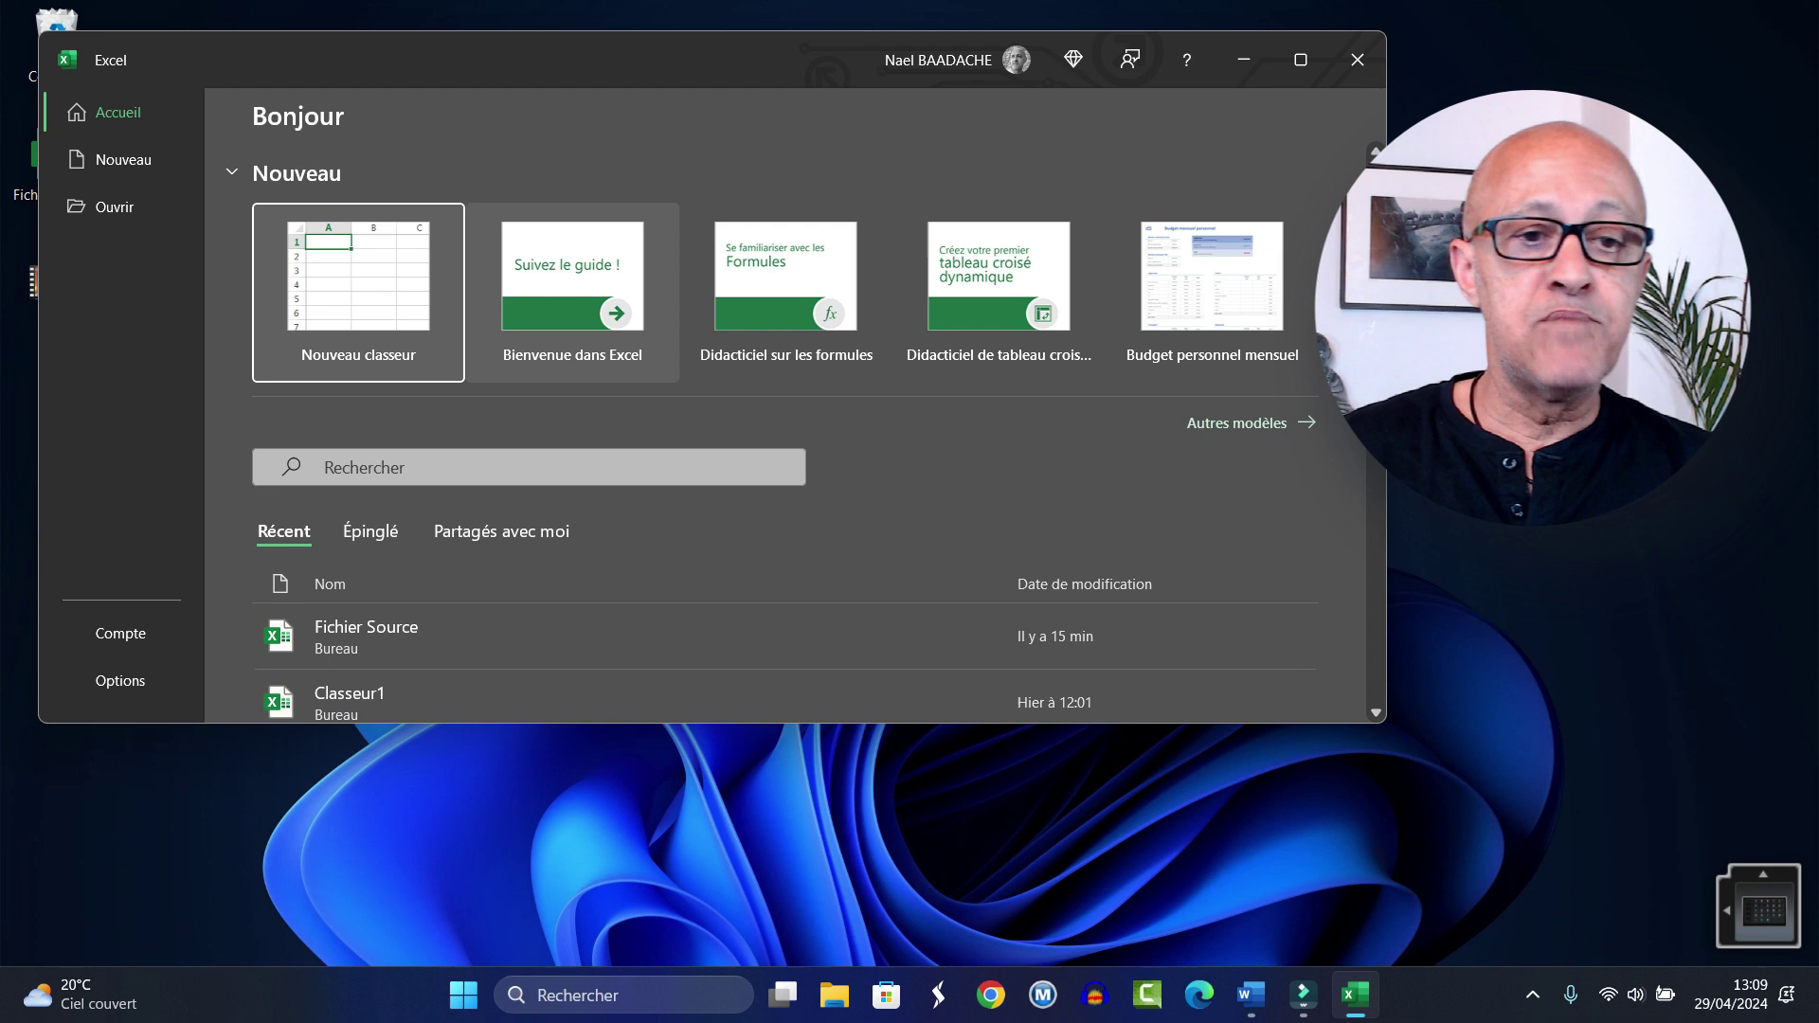
pyautogui.click(359, 284)
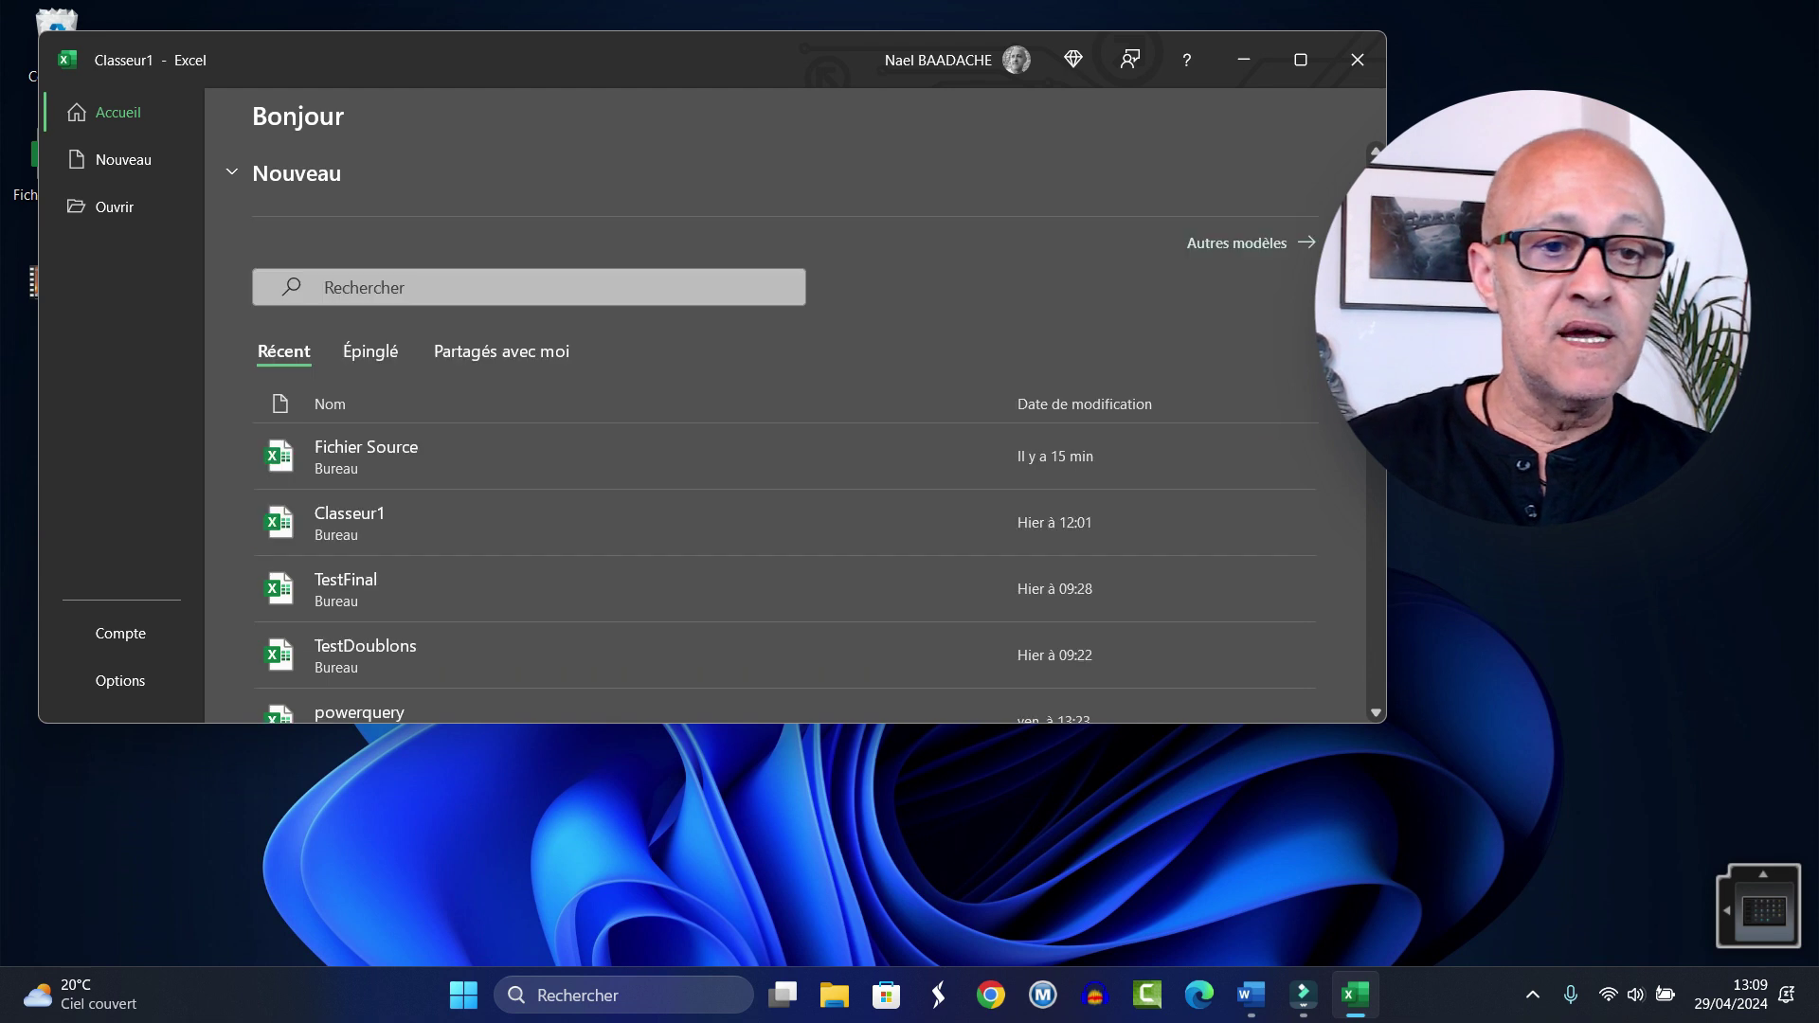
pyautogui.click(415, 434)
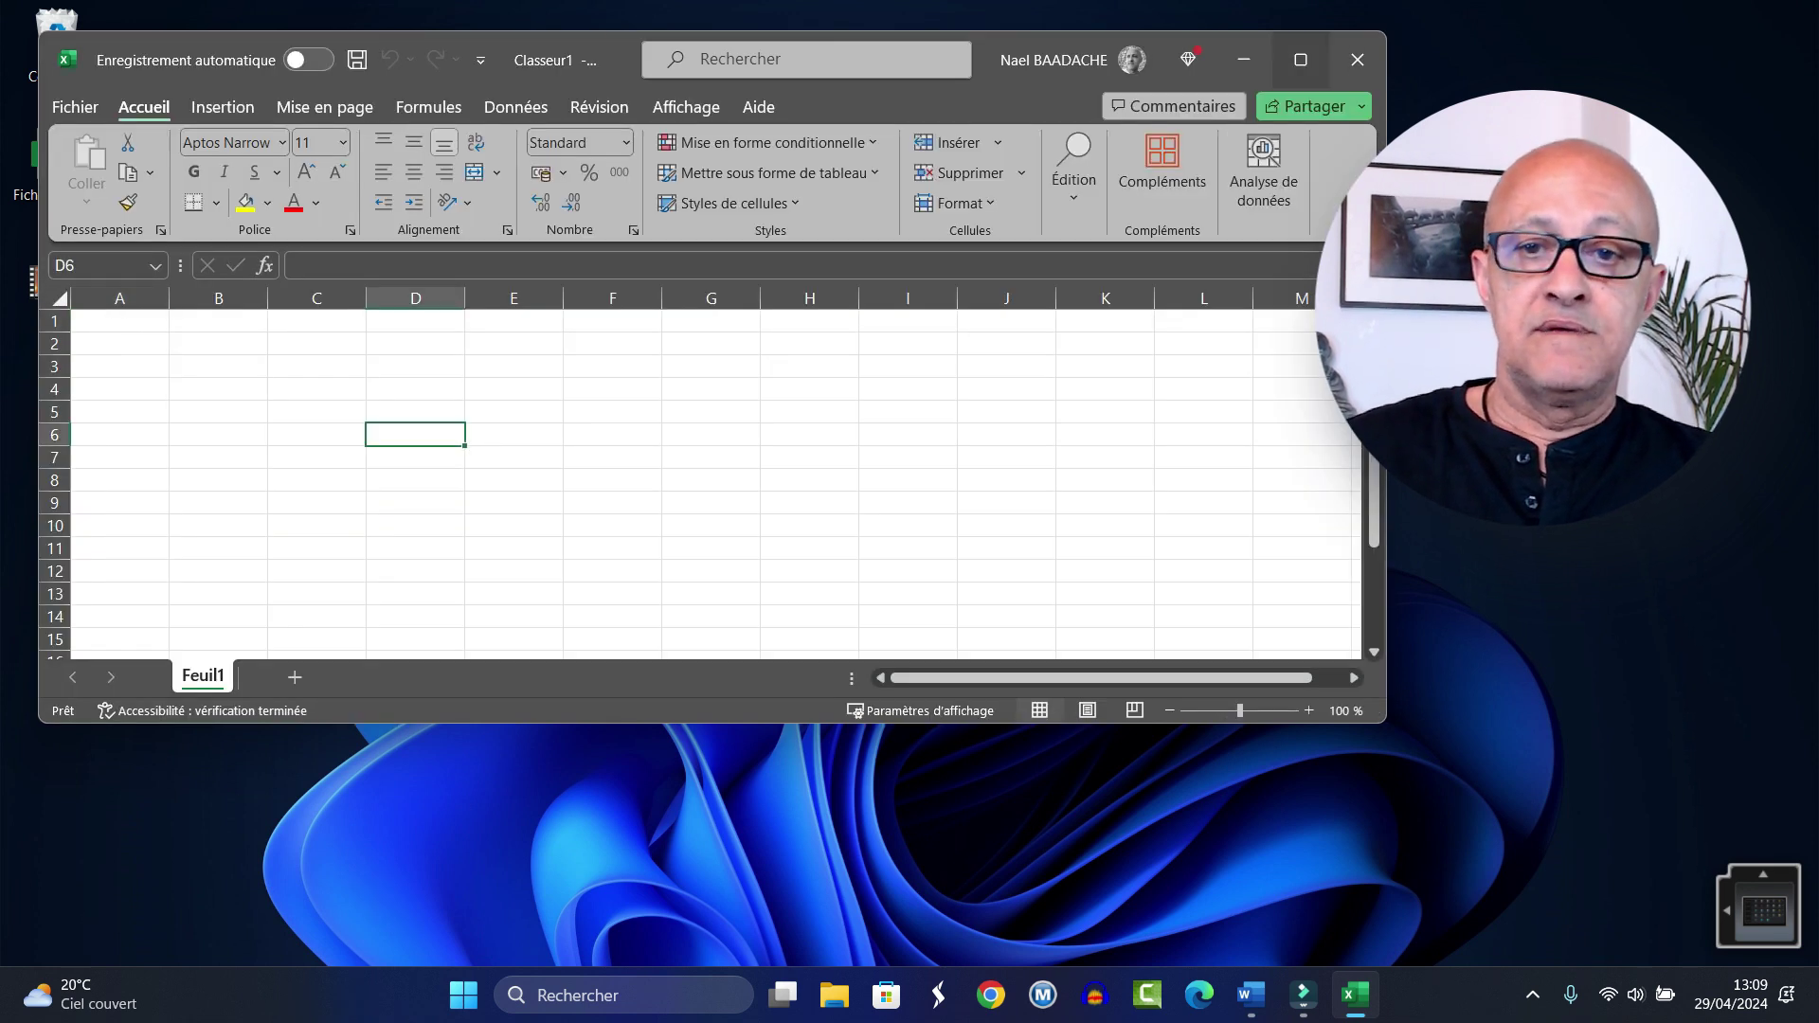
pyautogui.click(1300, 59)
pyautogui.click(475, 380)
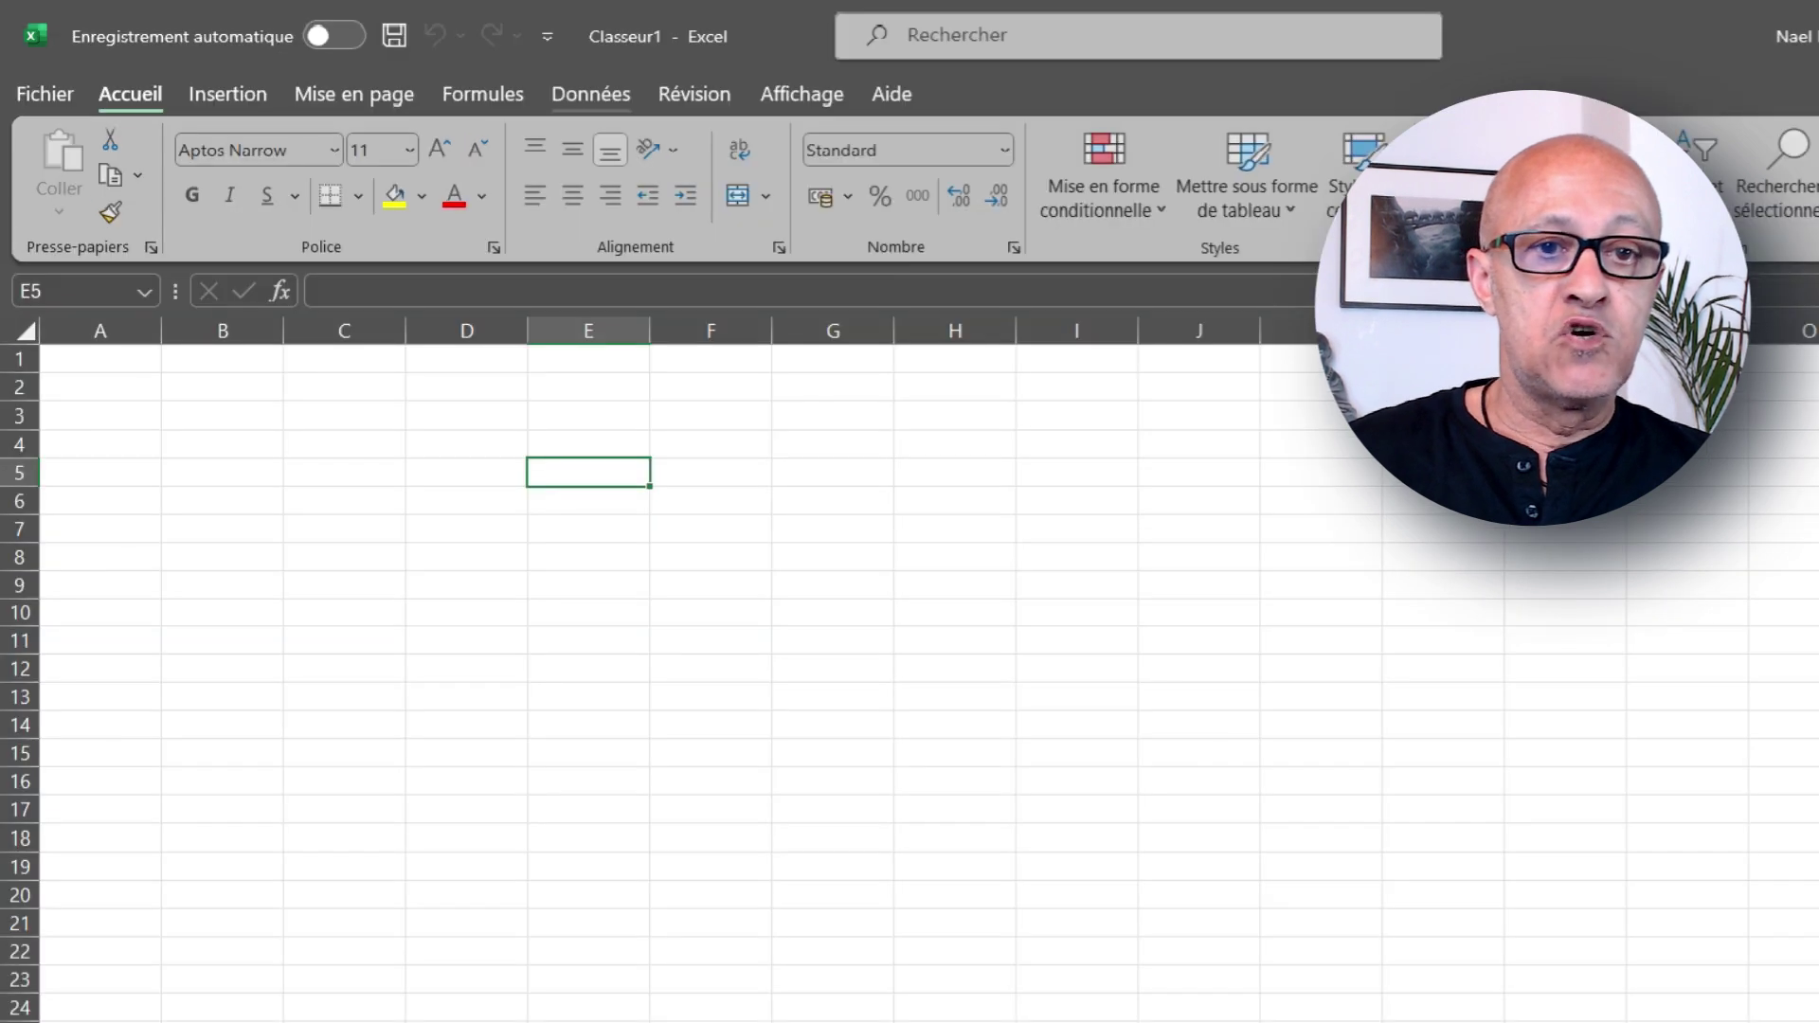
# Step: Import data from an Excel workbook, choosing Fichier Source in the Bureau folder
pyautogui.click(591, 93)
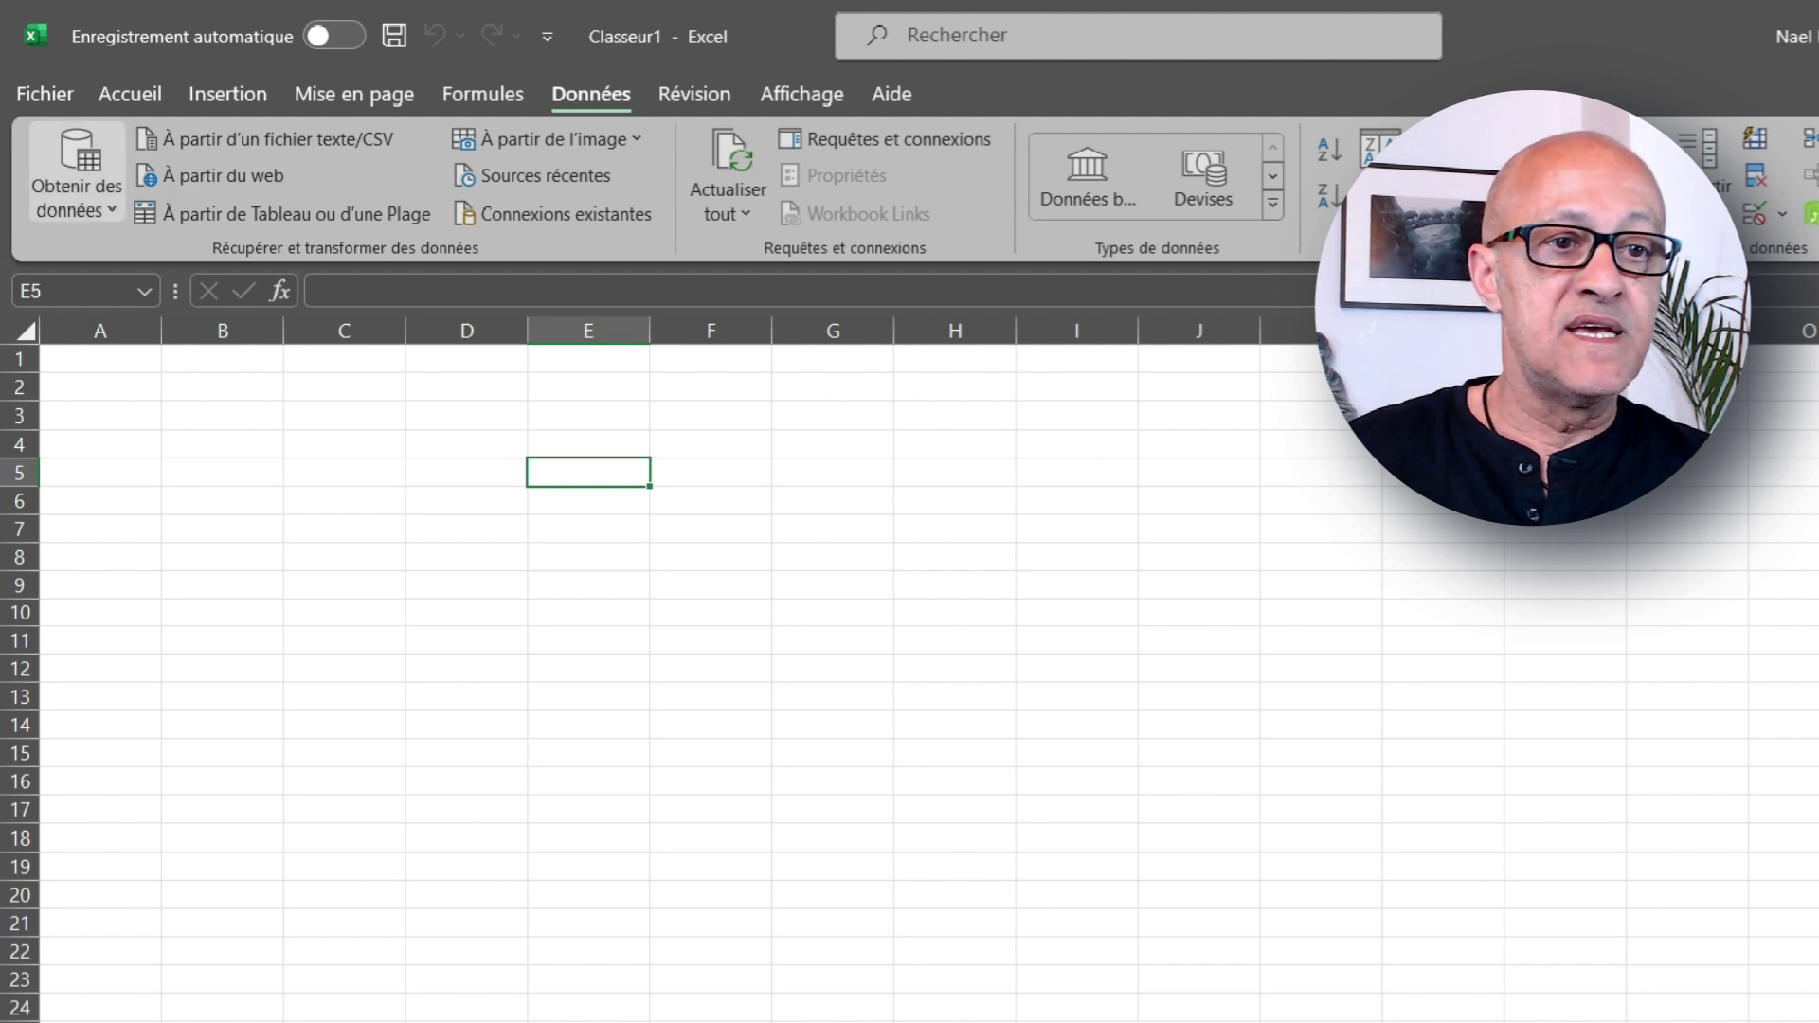
pyautogui.click(76, 170)
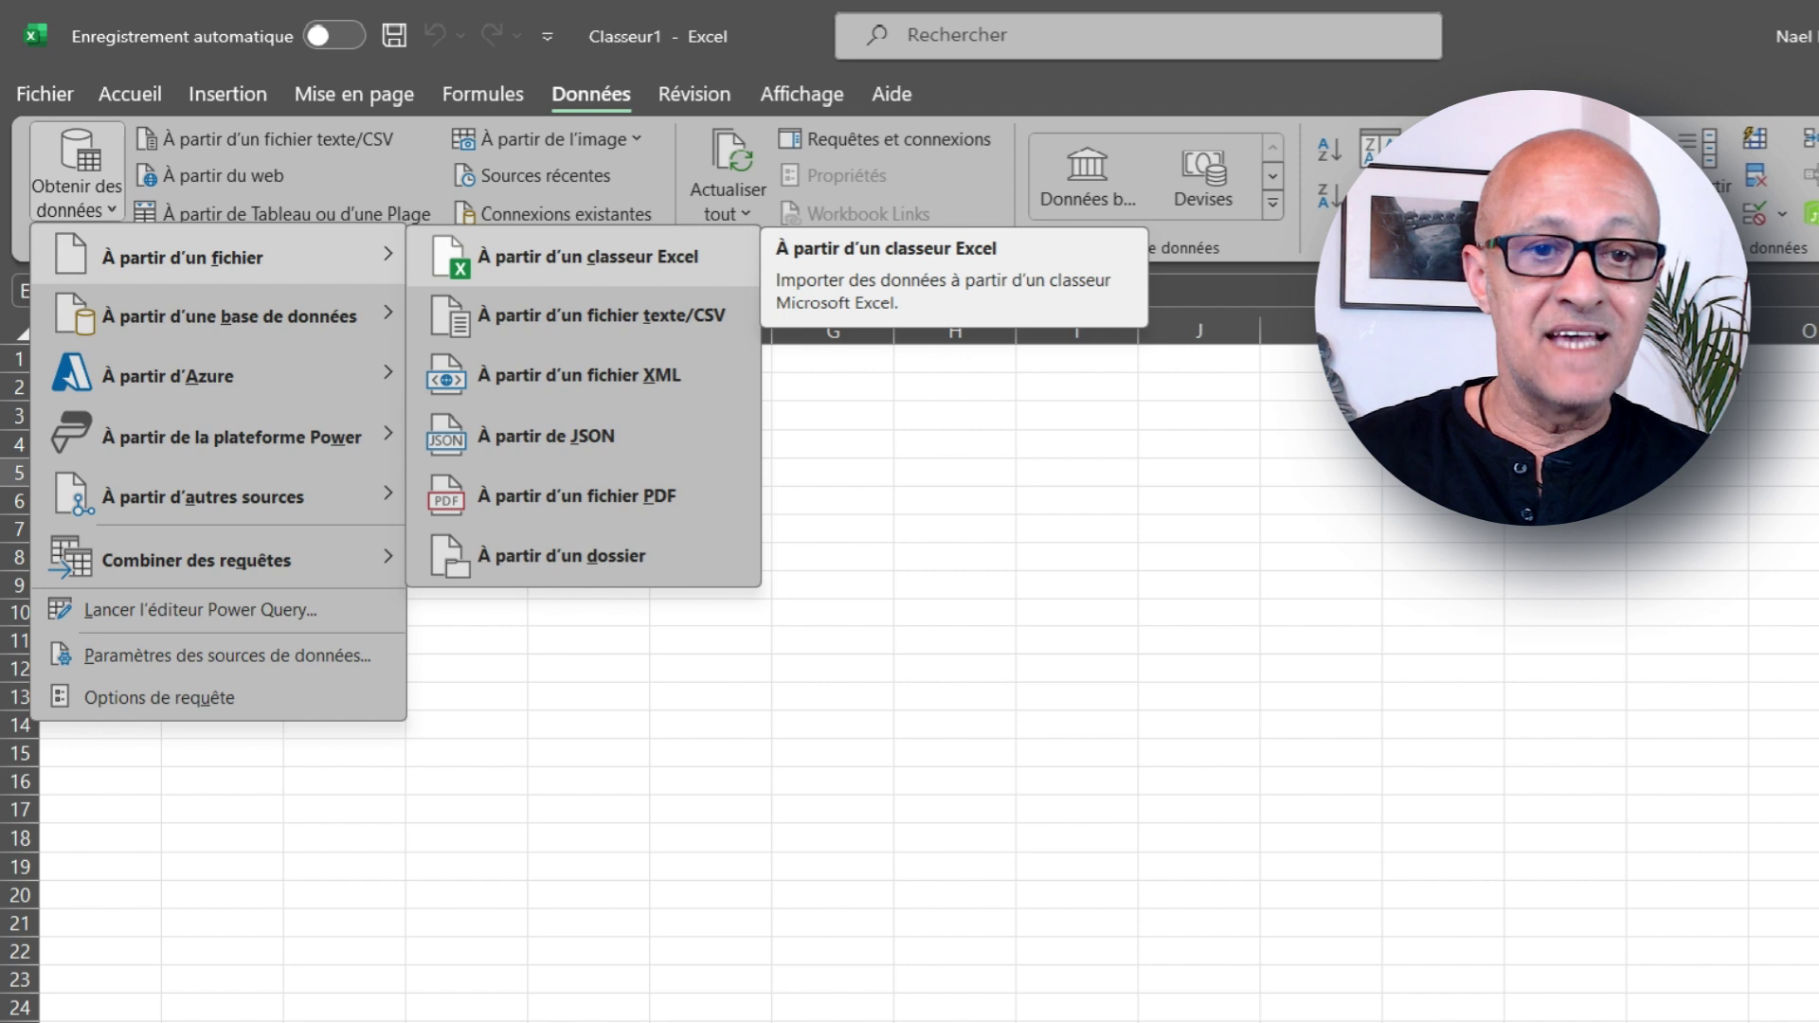
pyautogui.press('Escape')
pyautogui.press('Escape')
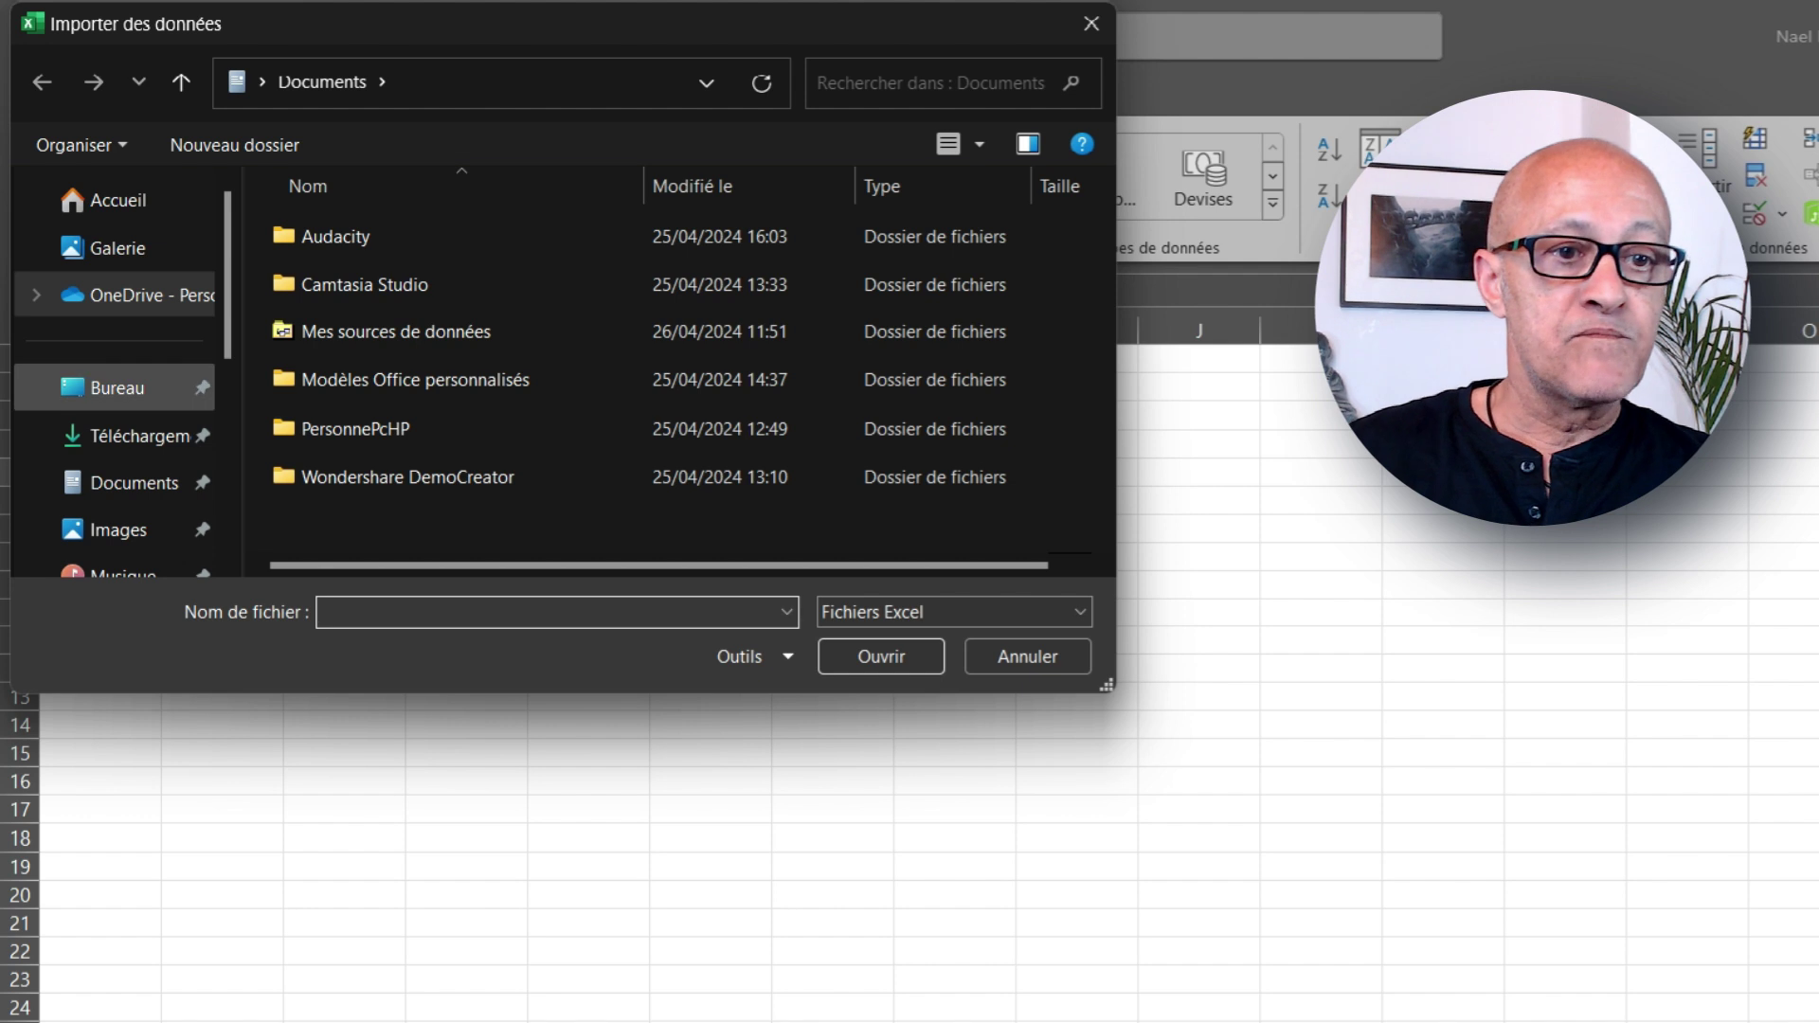
pyautogui.click(117, 387)
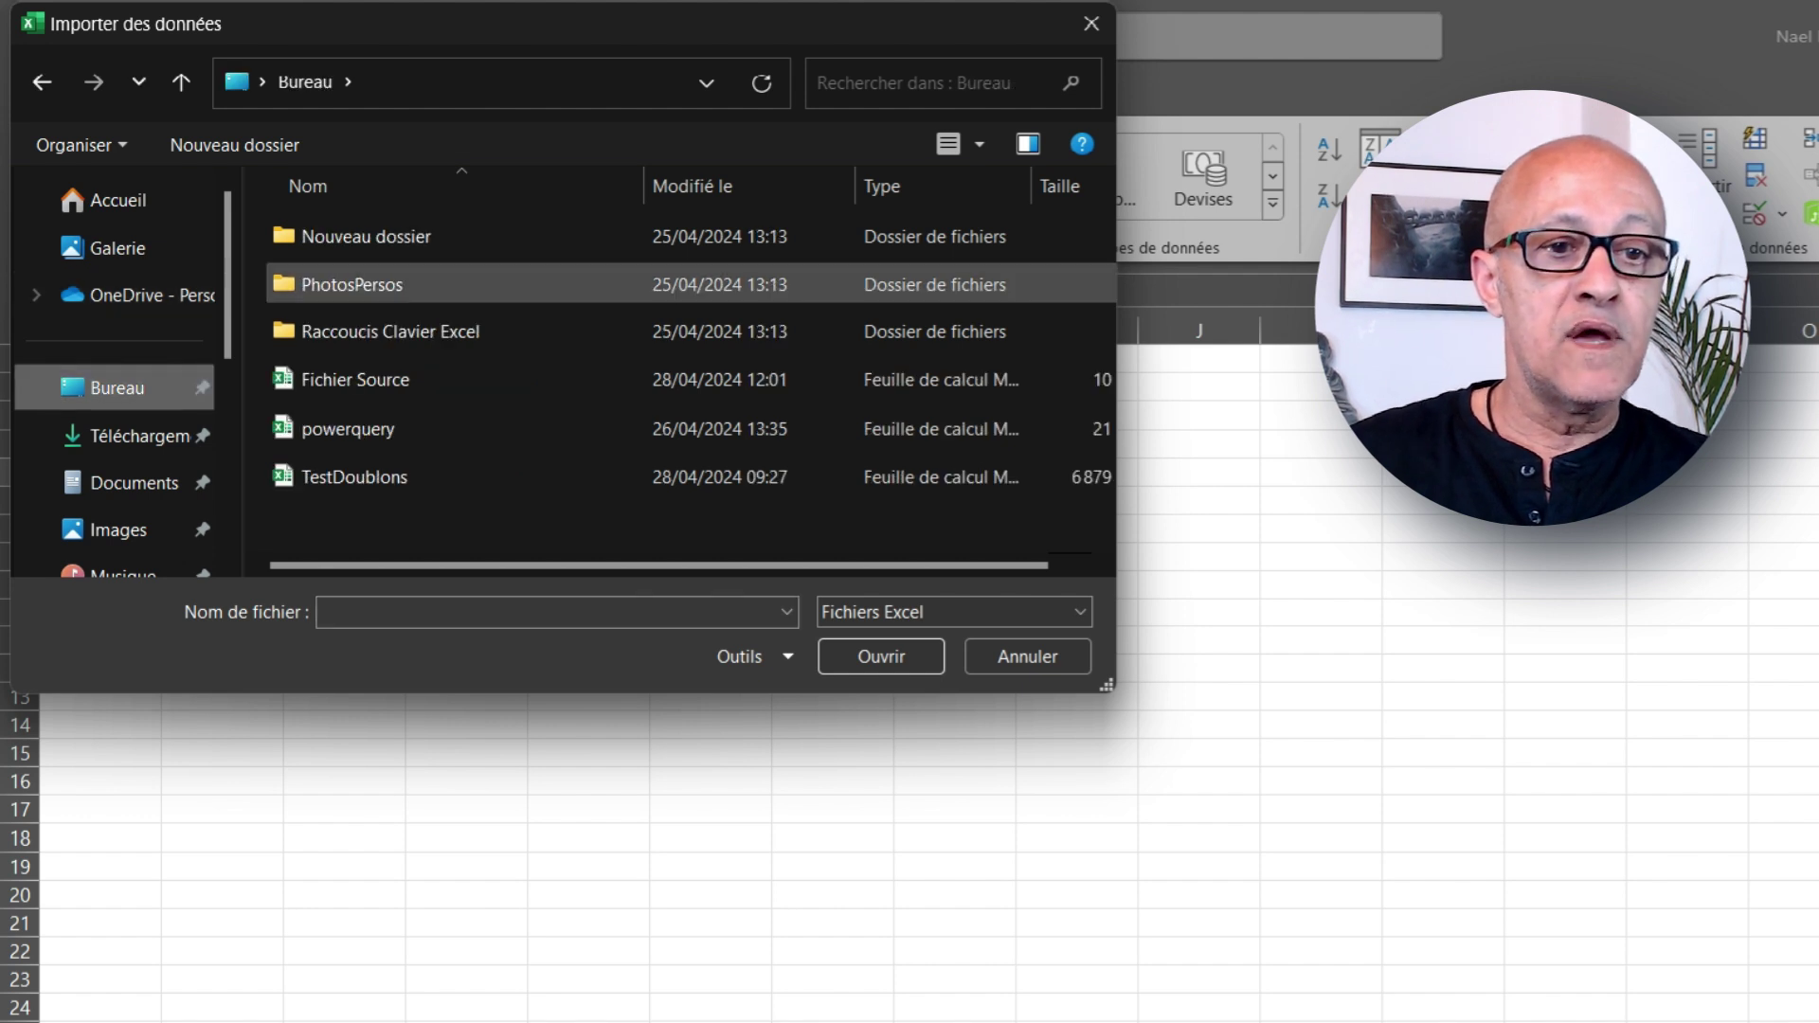
pyautogui.click(360, 383)
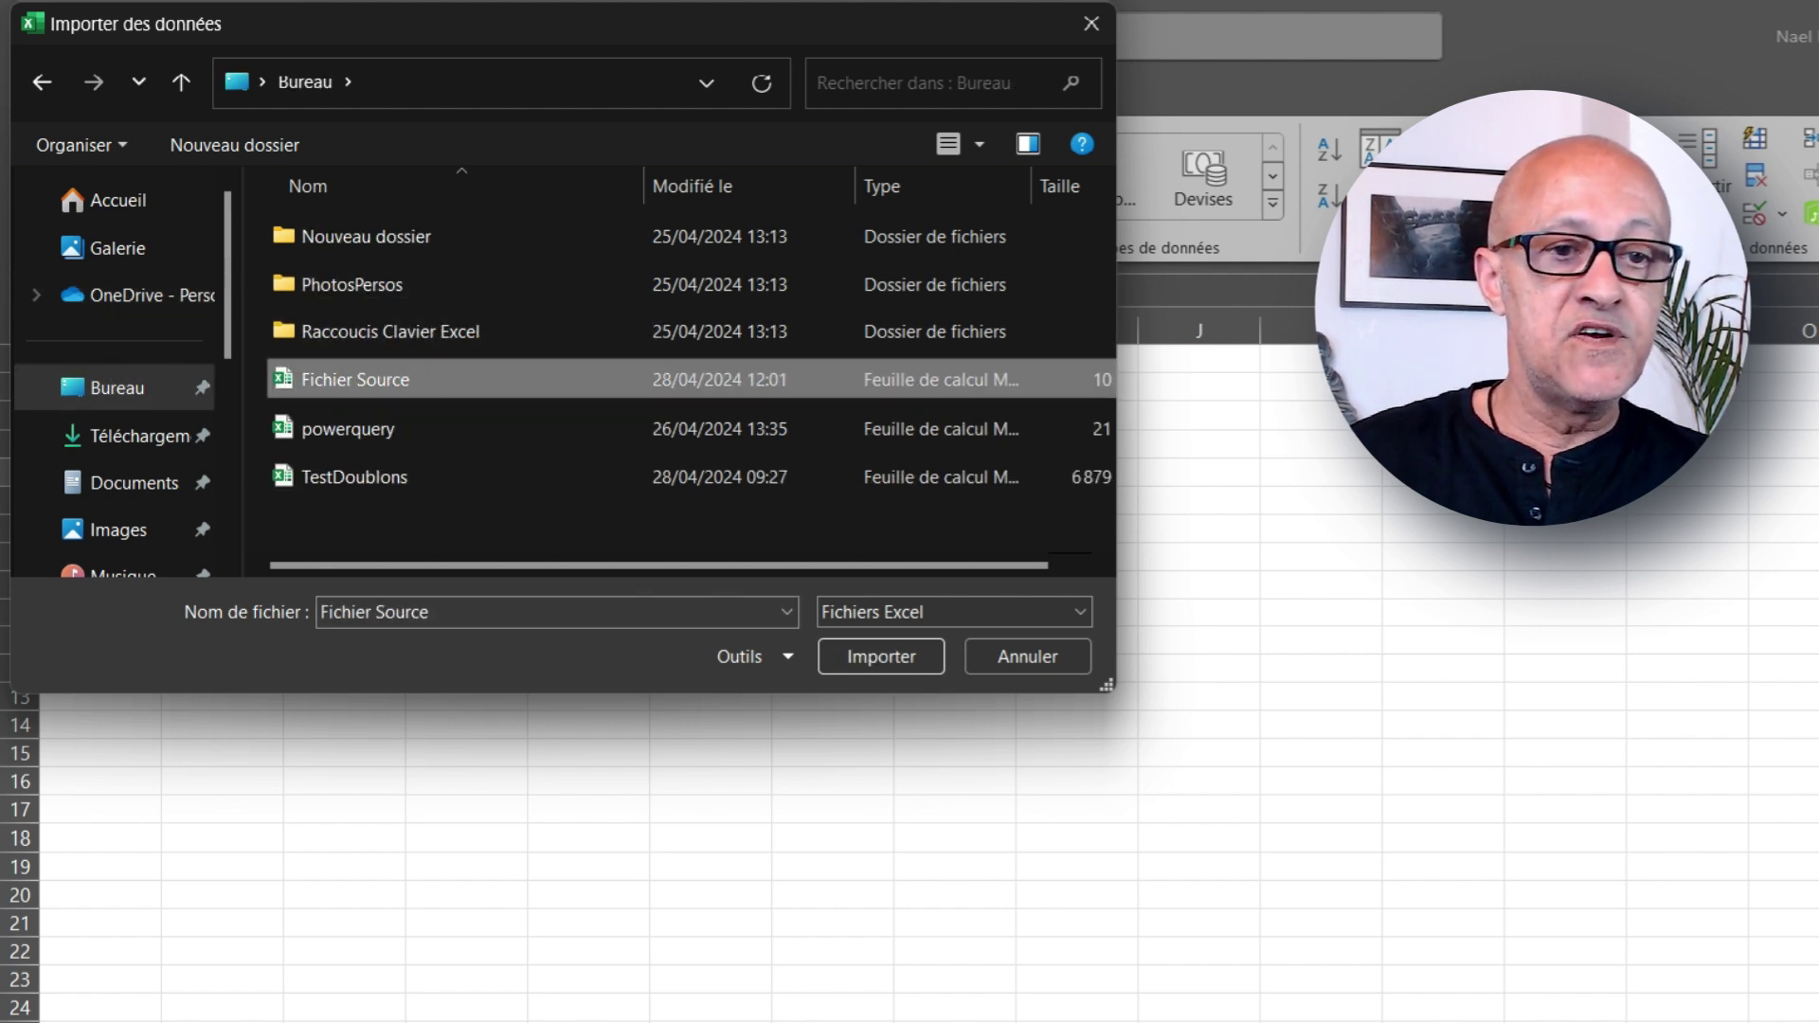
pyautogui.press('Return')
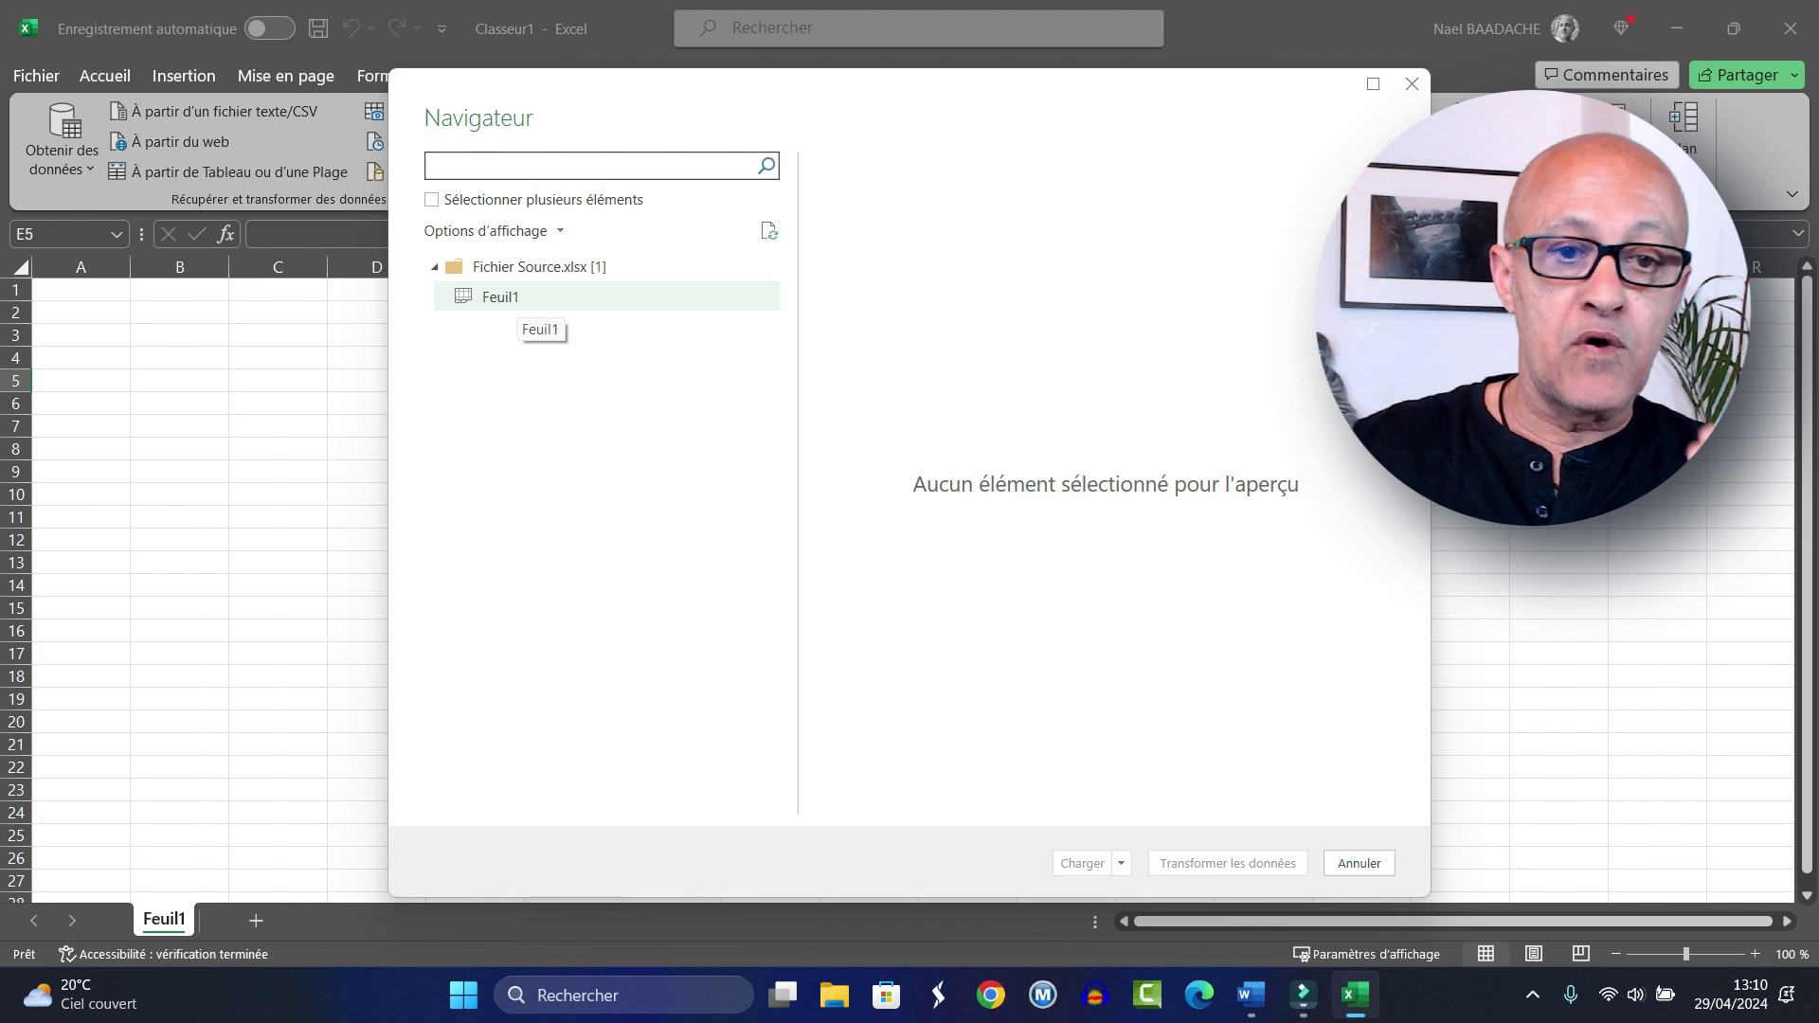
# Step: Preview Feuil1 in the Navigator and send it to Power Query with Transformer les données
pyautogui.click(501, 296)
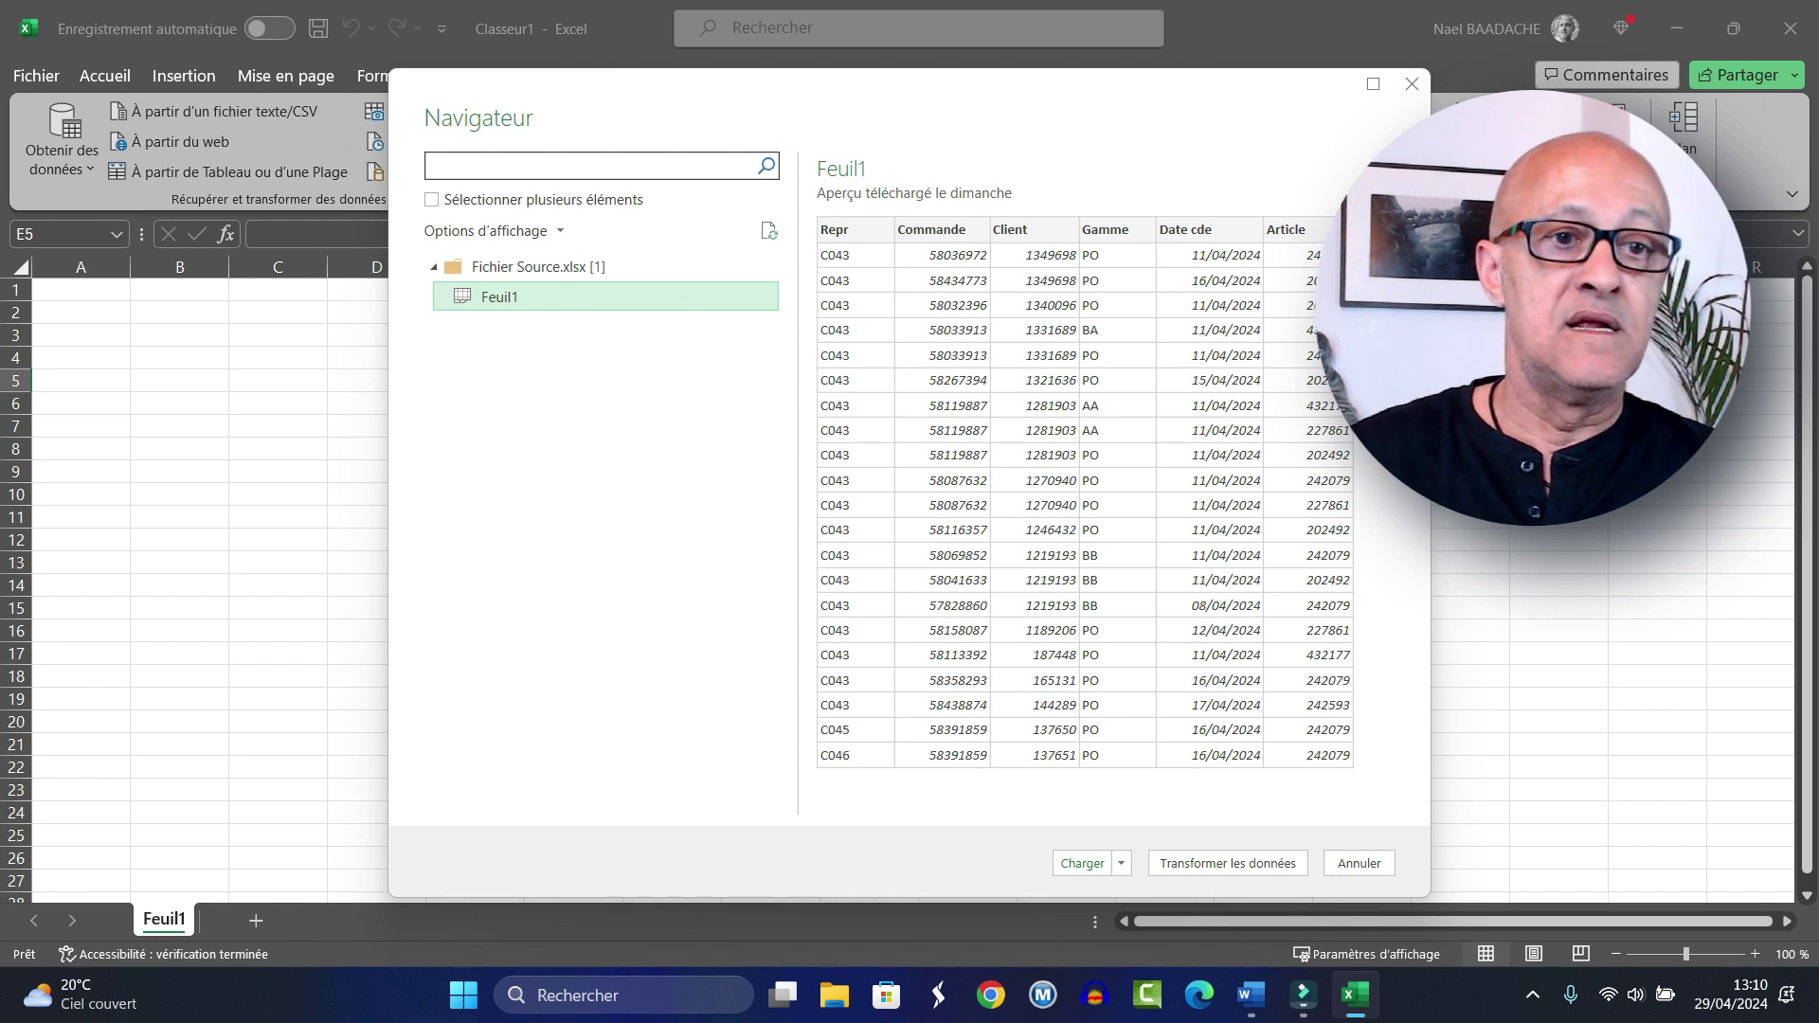
pyautogui.moveTo(565, 122); pyautogui.dragTo(771, 149)
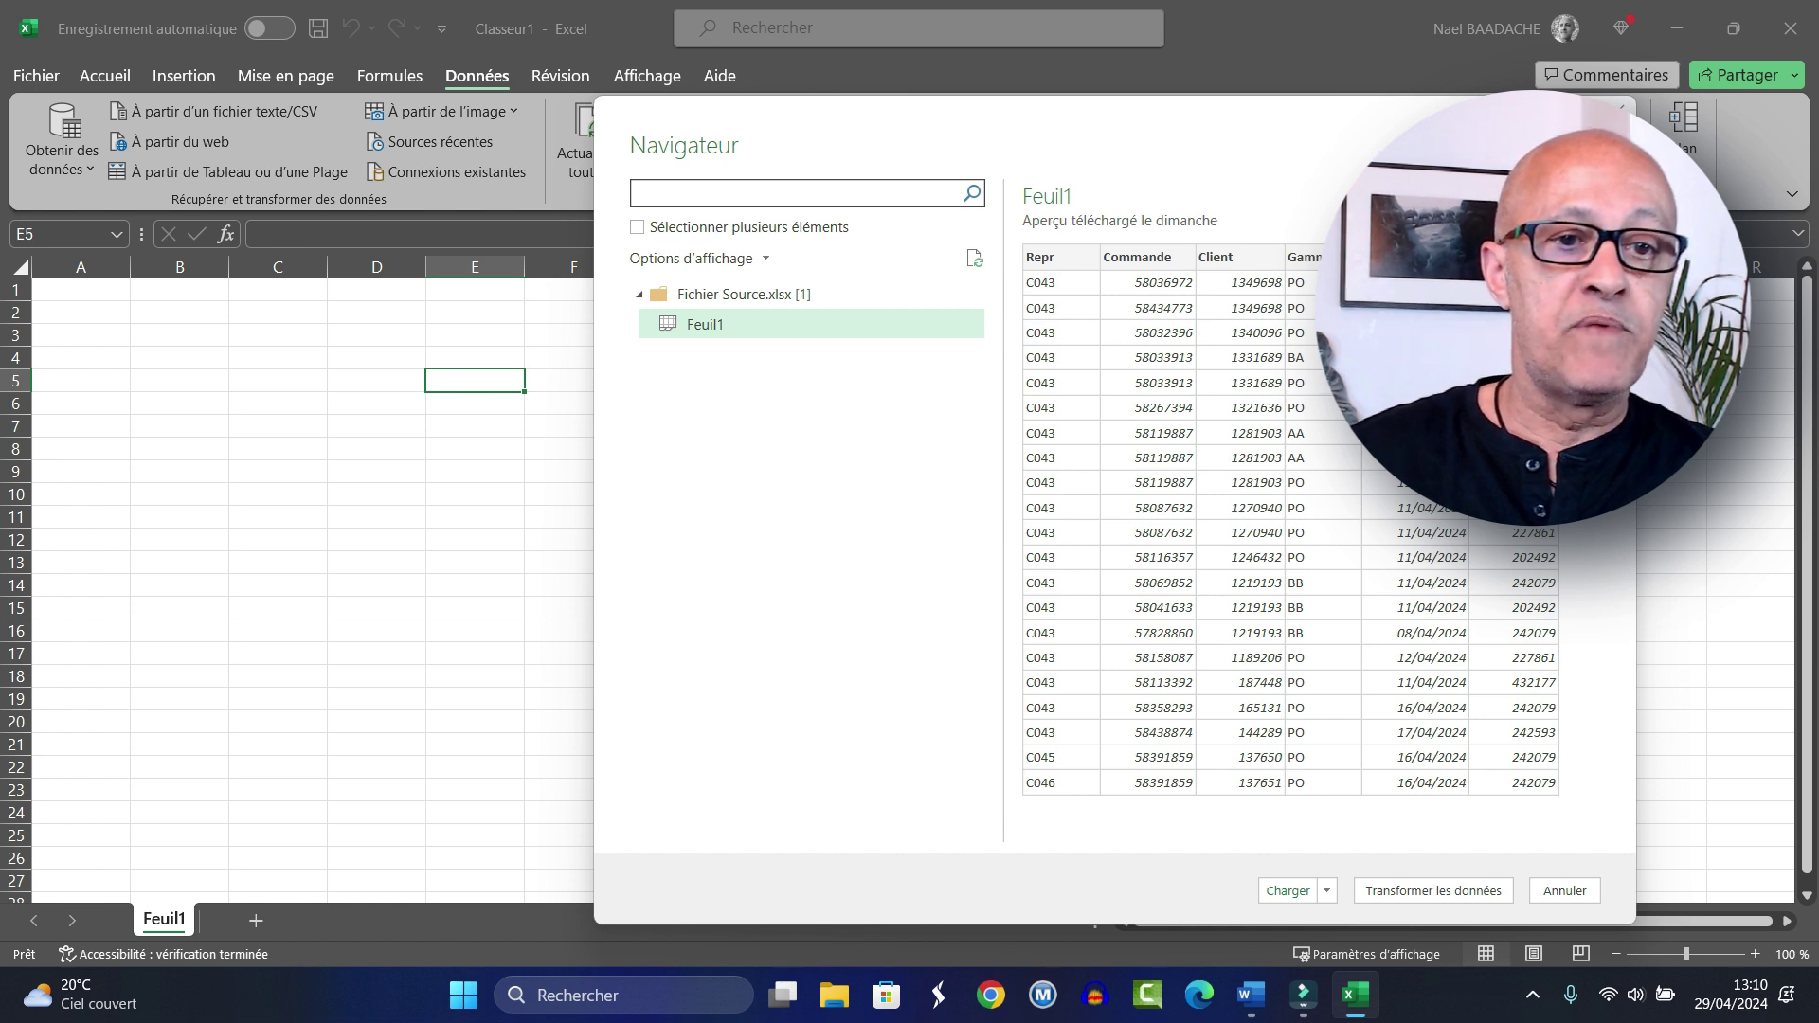
pyautogui.moveTo(917, 149); pyautogui.dragTo(699, 146)
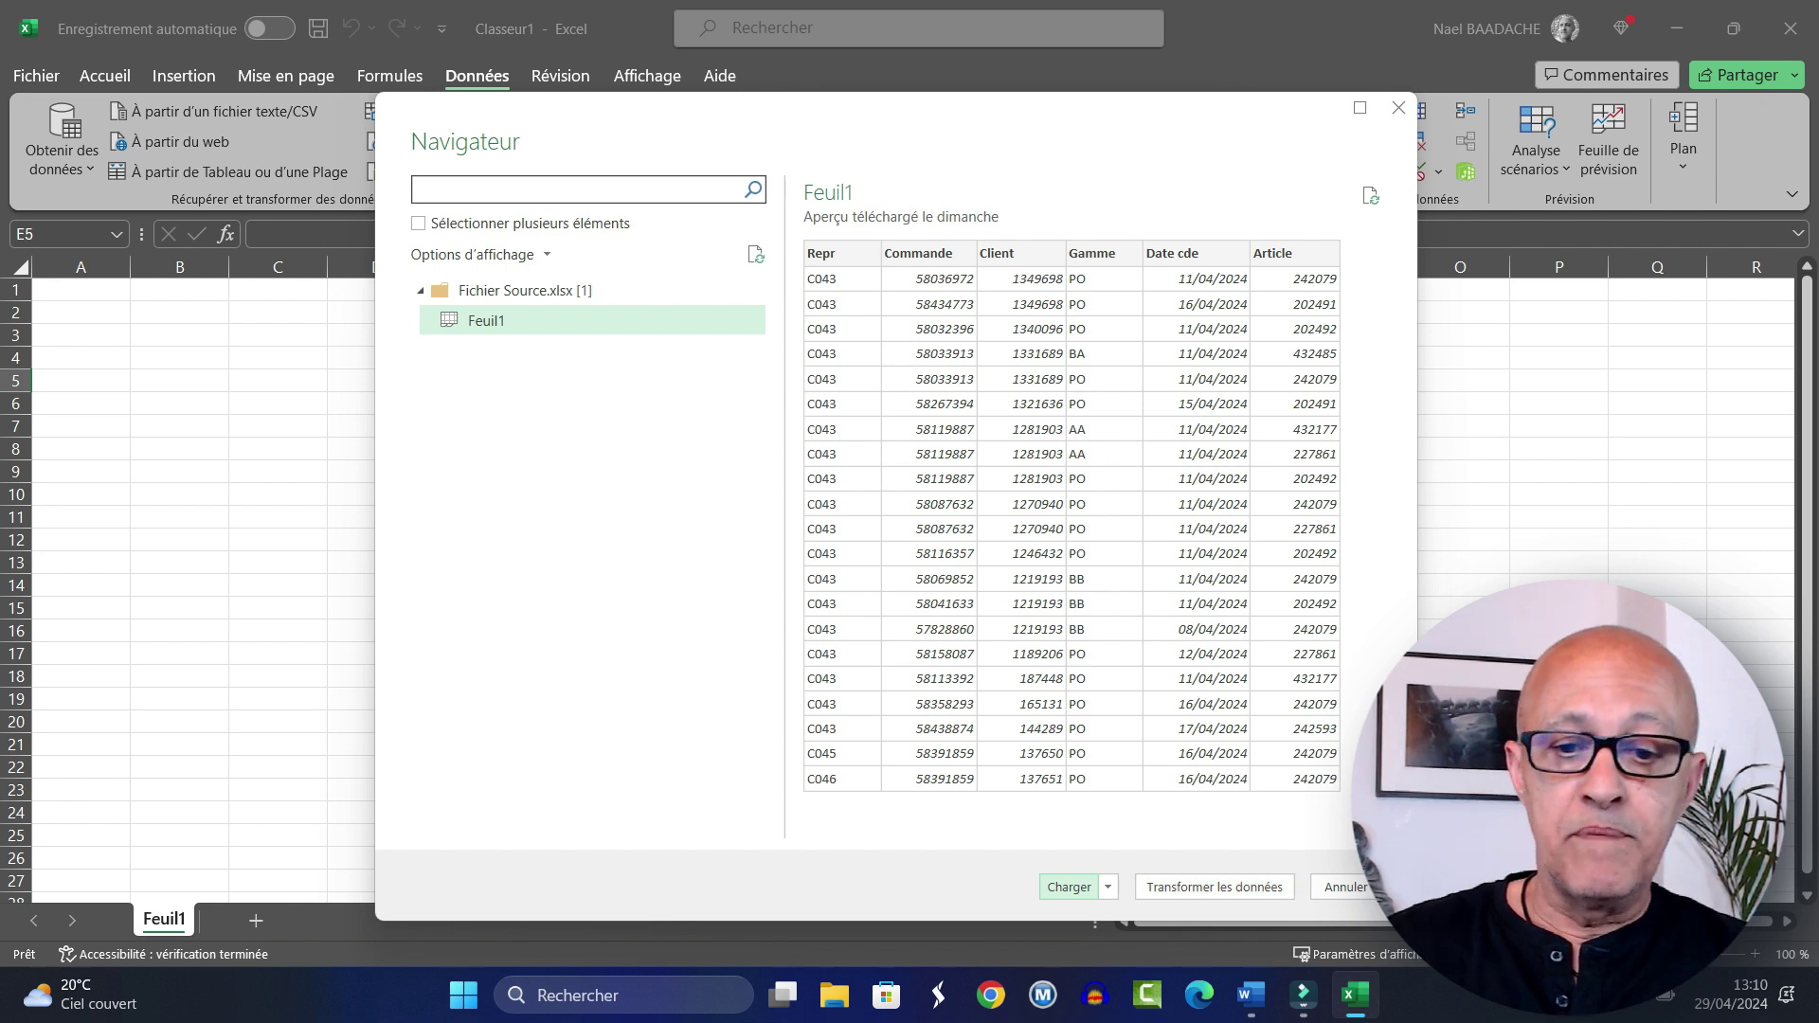
pyautogui.click(1215, 887)
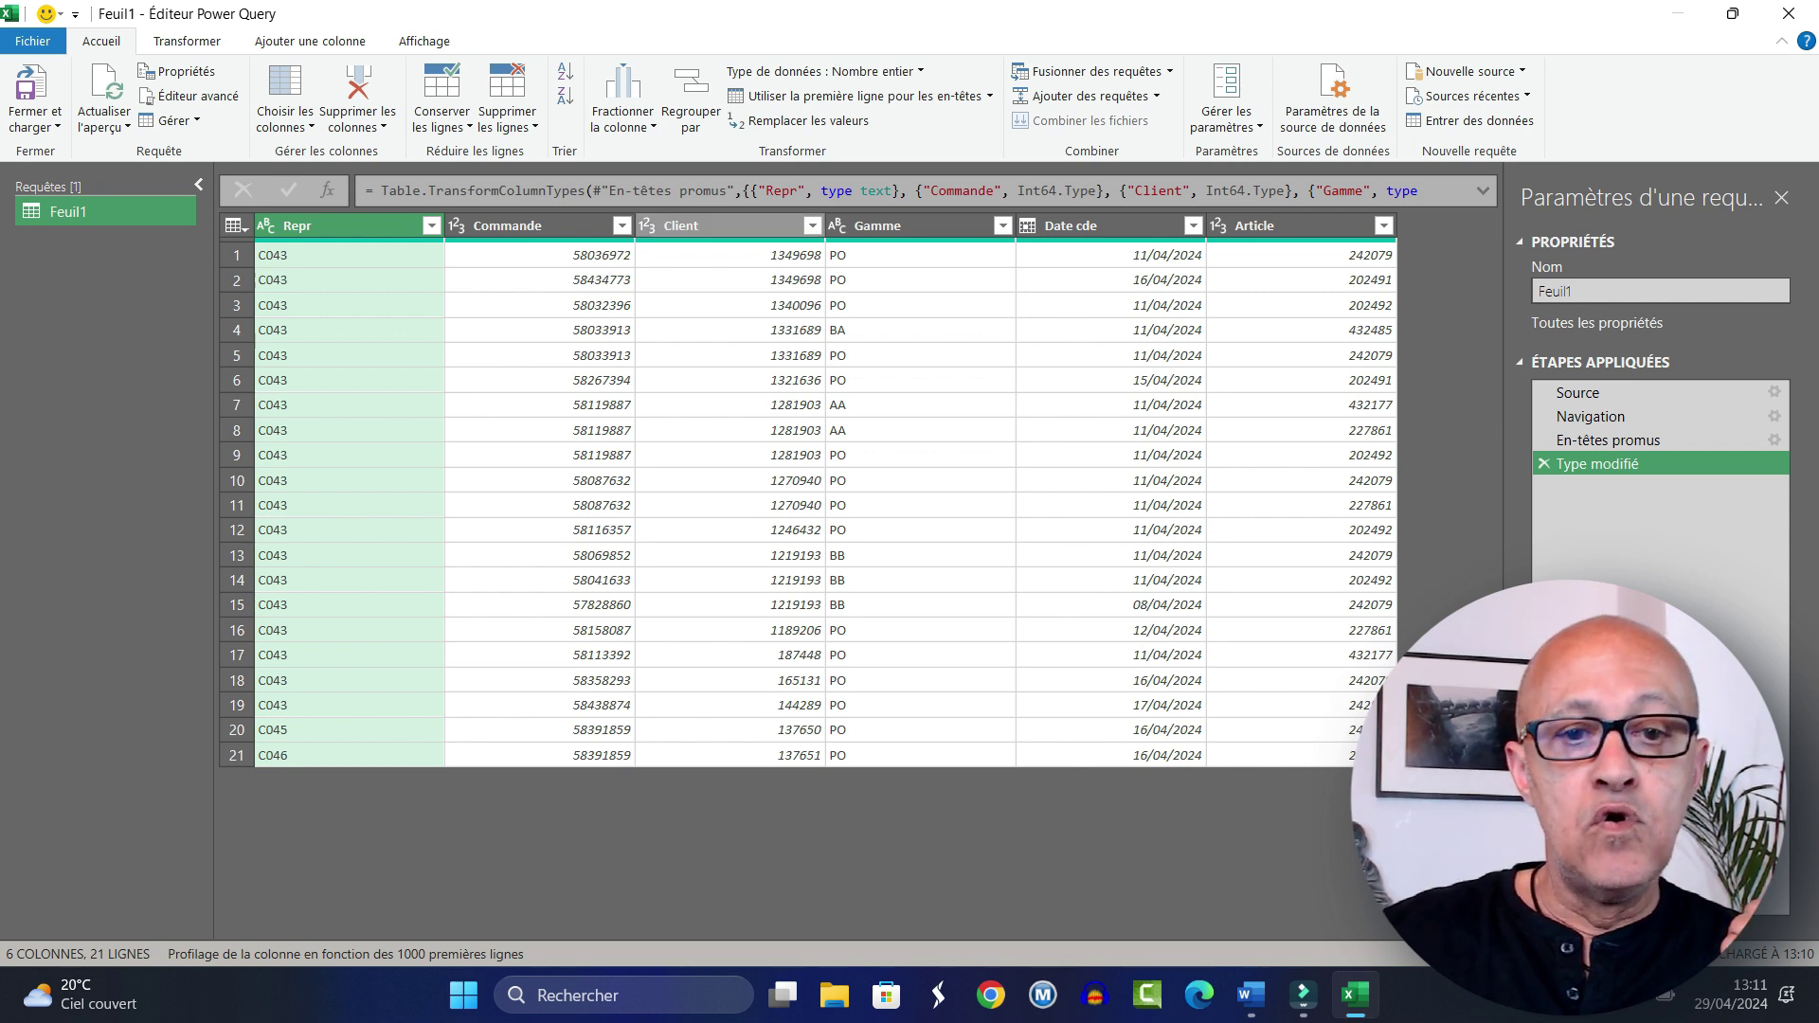
# Step: Select the Client and Gamme columns and add a Colonne à partir d'exemples from all columns
pyautogui.click(720, 226)
pyautogui.click(877, 225)
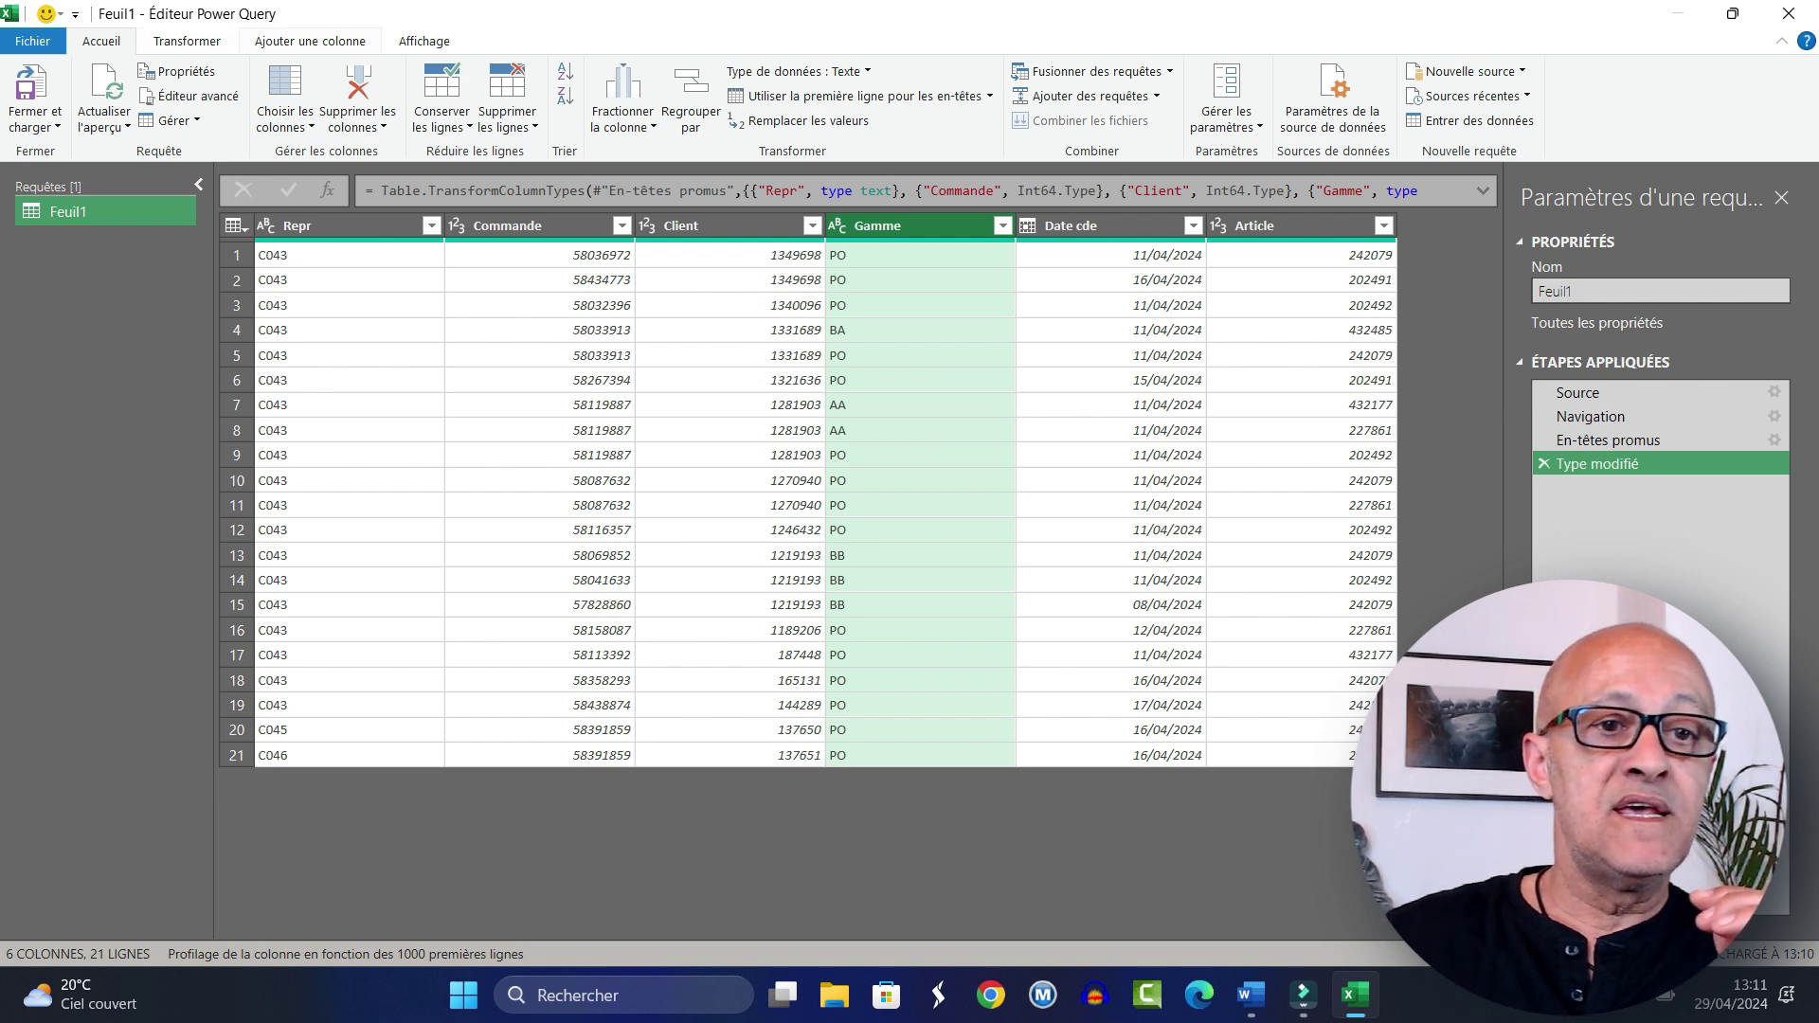
pyautogui.click(310, 40)
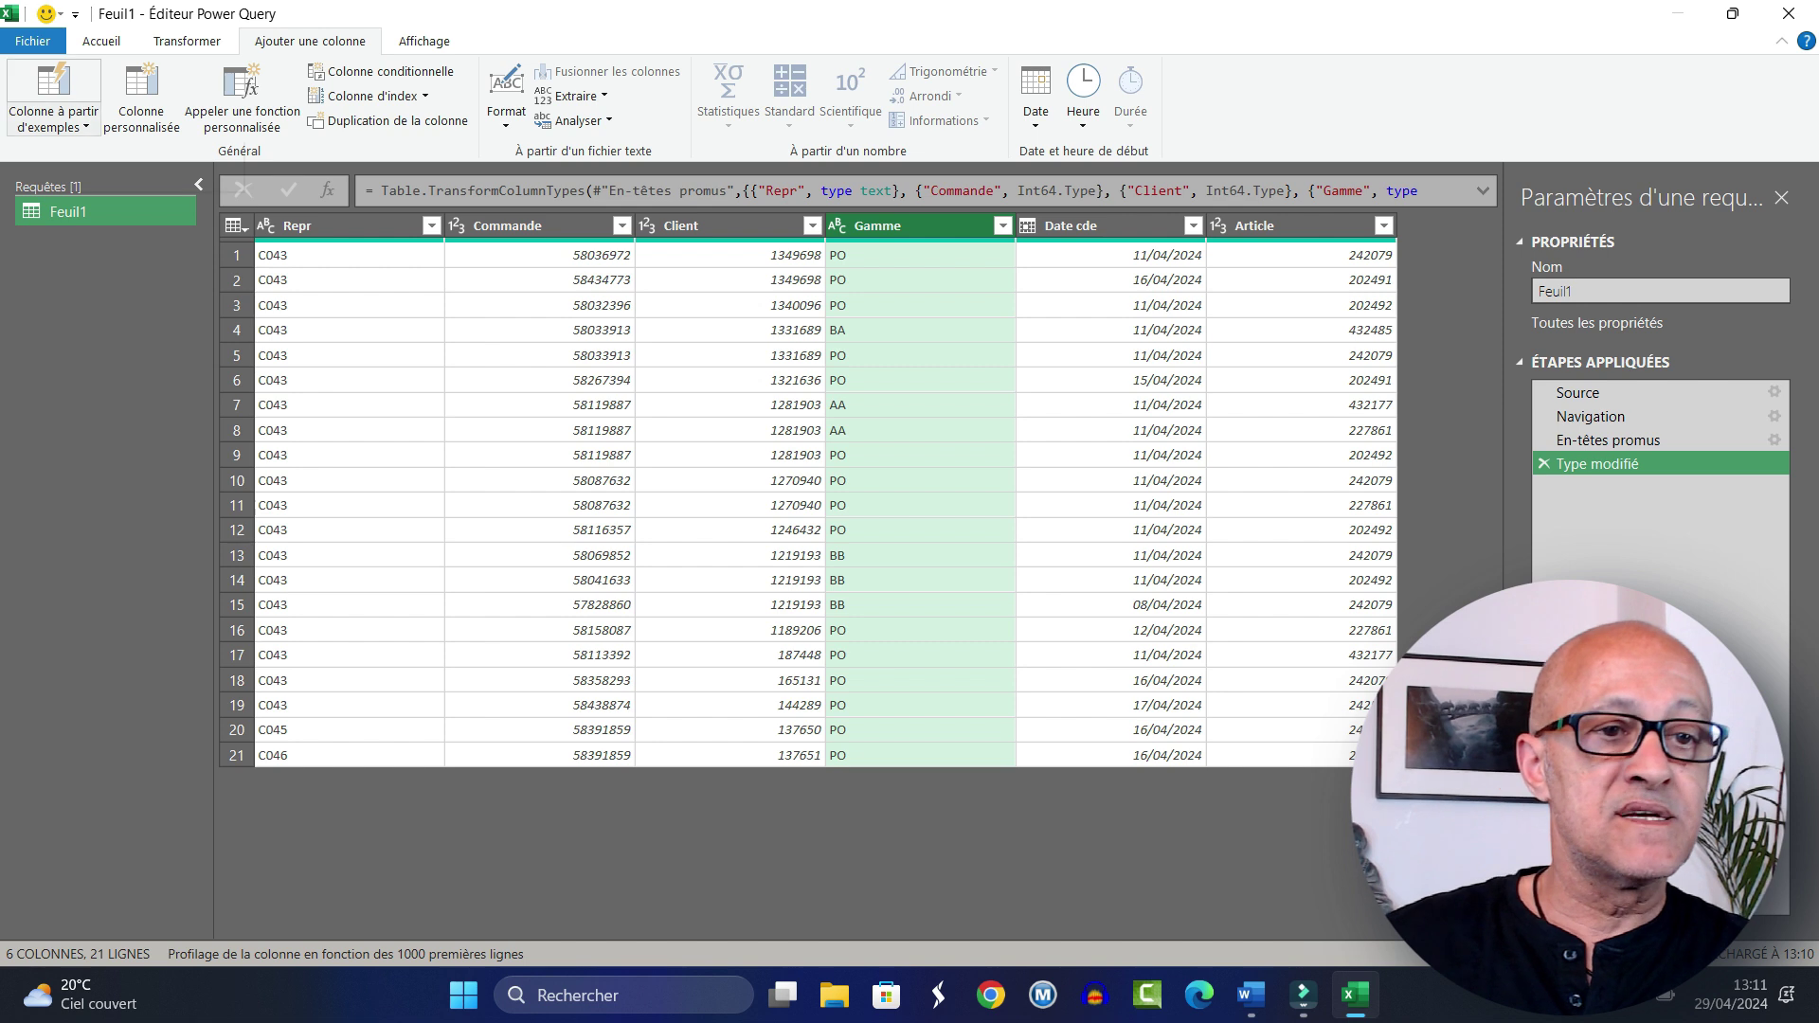
pyautogui.click(52, 124)
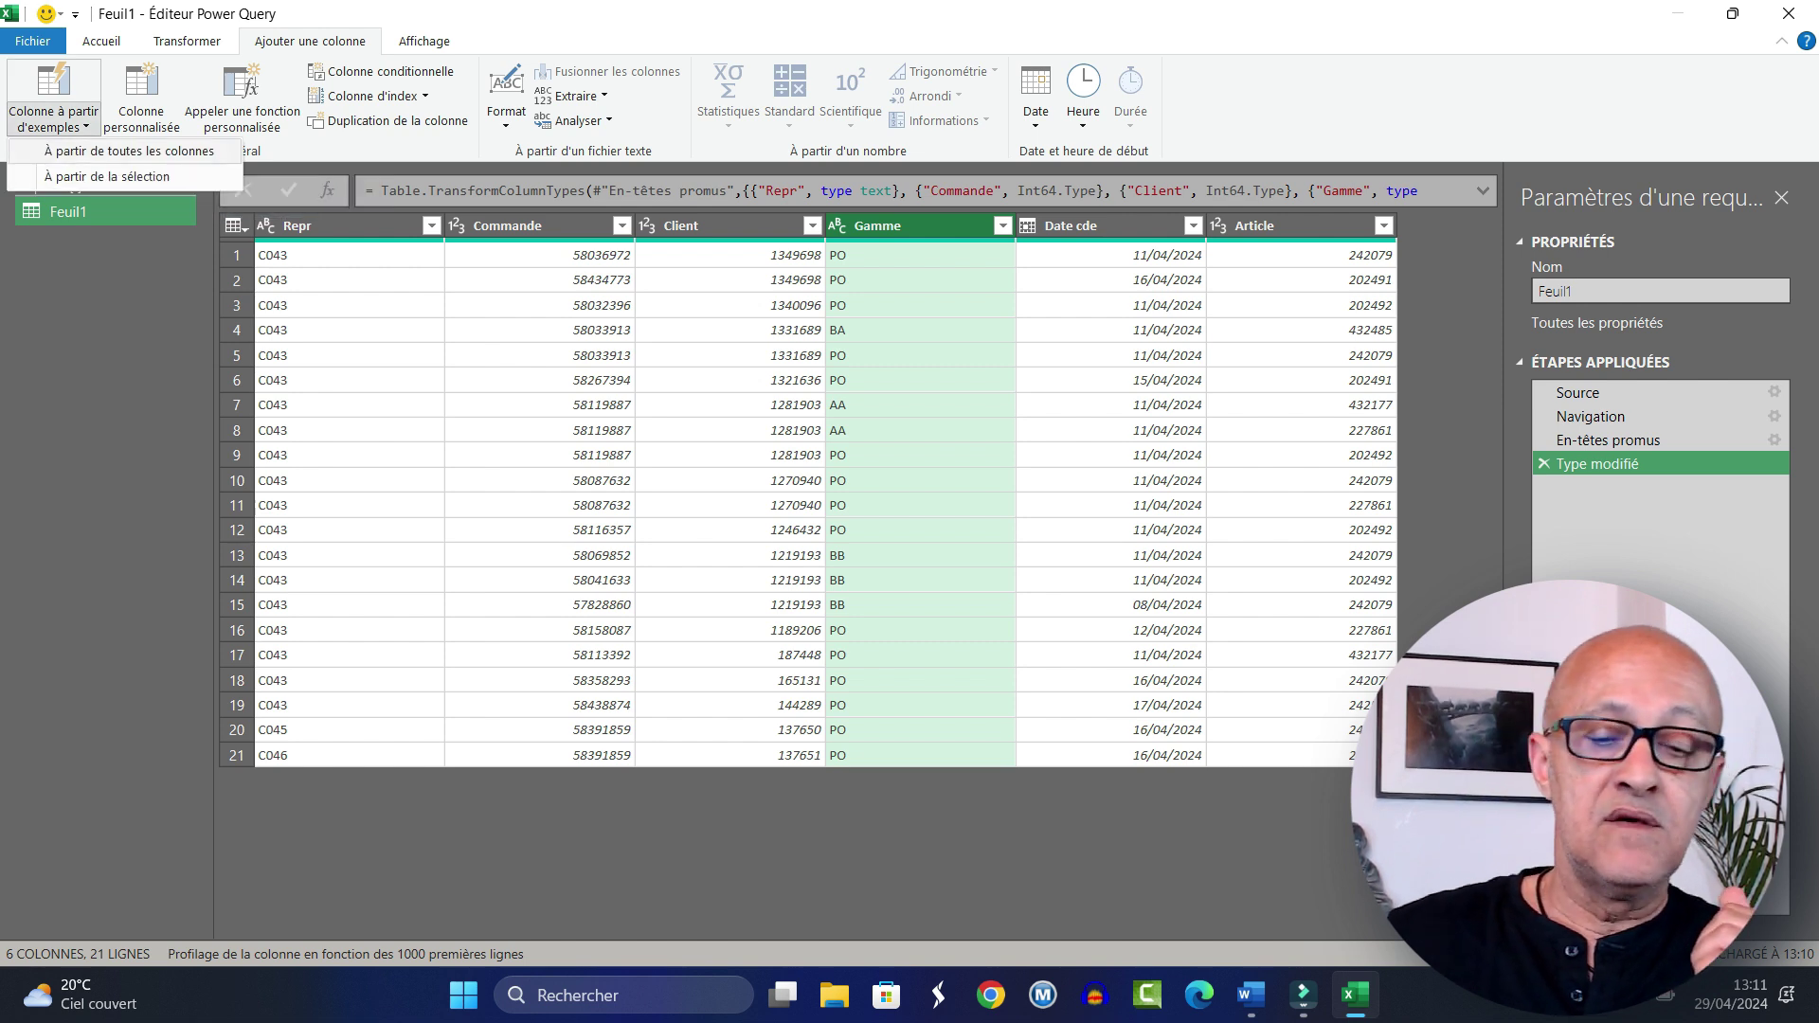
pyautogui.click(129, 151)
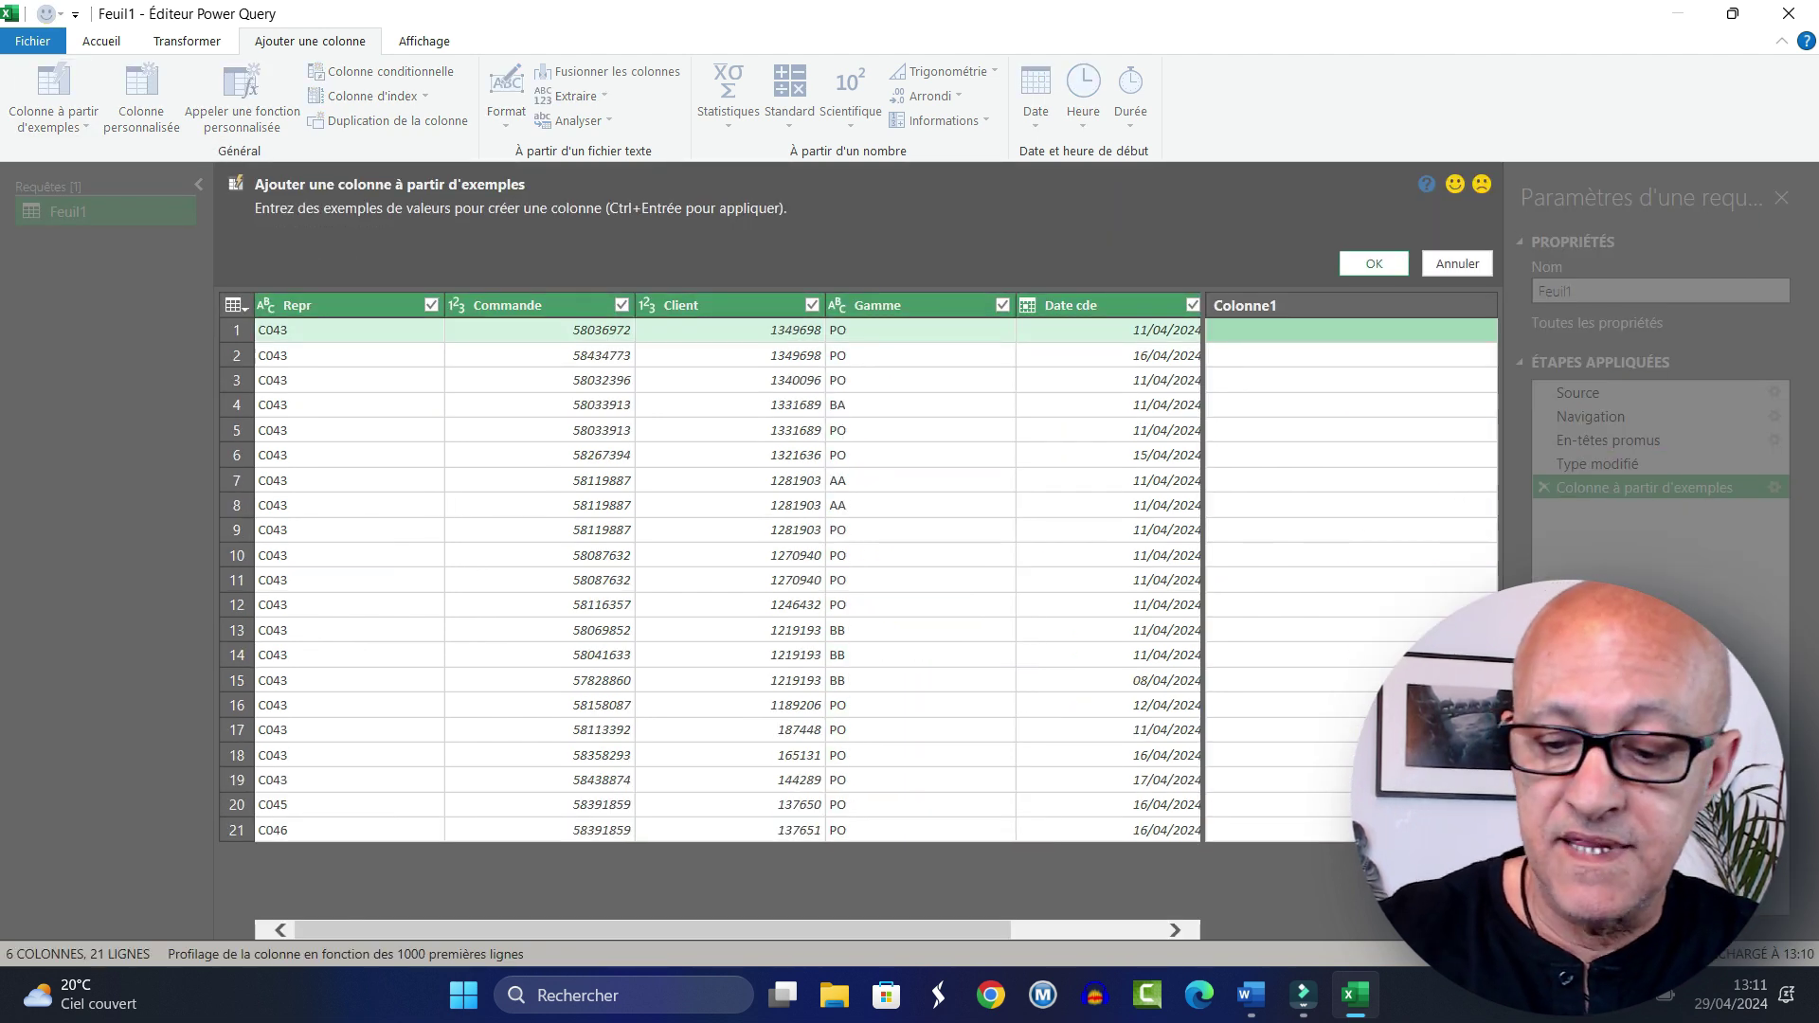
# Step: Enter the example '1349698 PO' to build the Fusionné column and apply it
pyautogui.write('134')
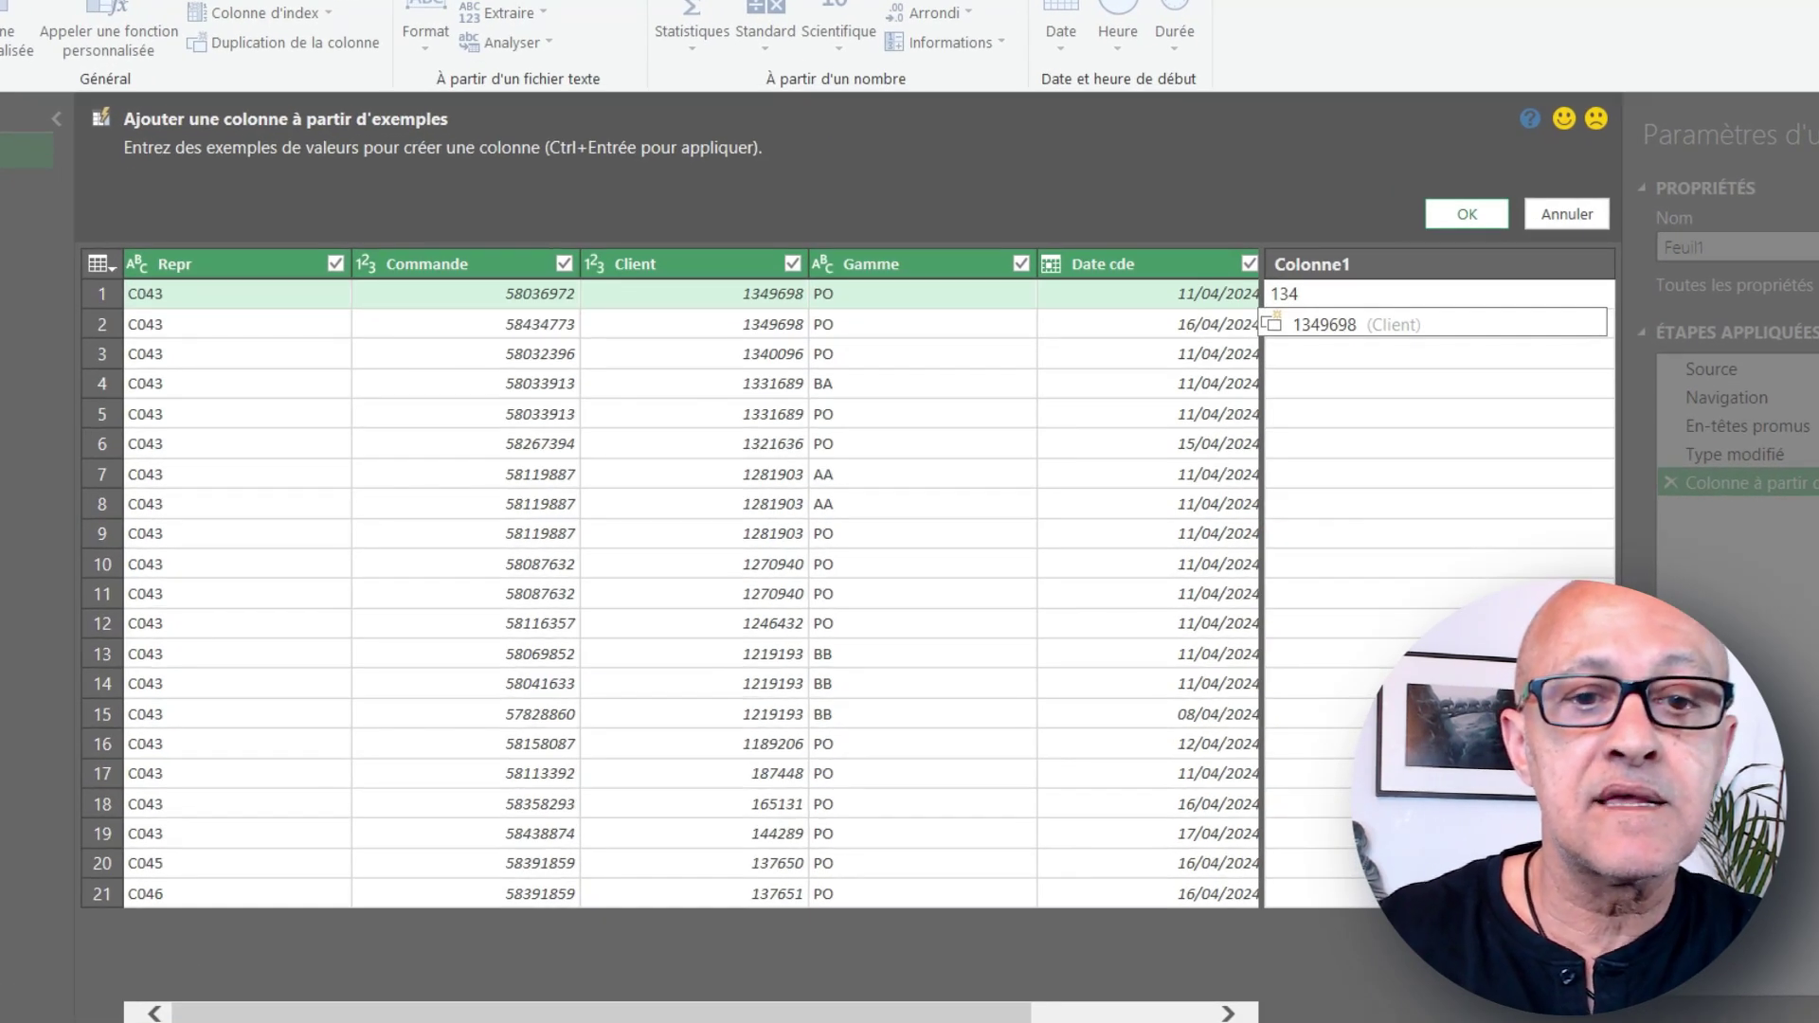
pyautogui.write('969')
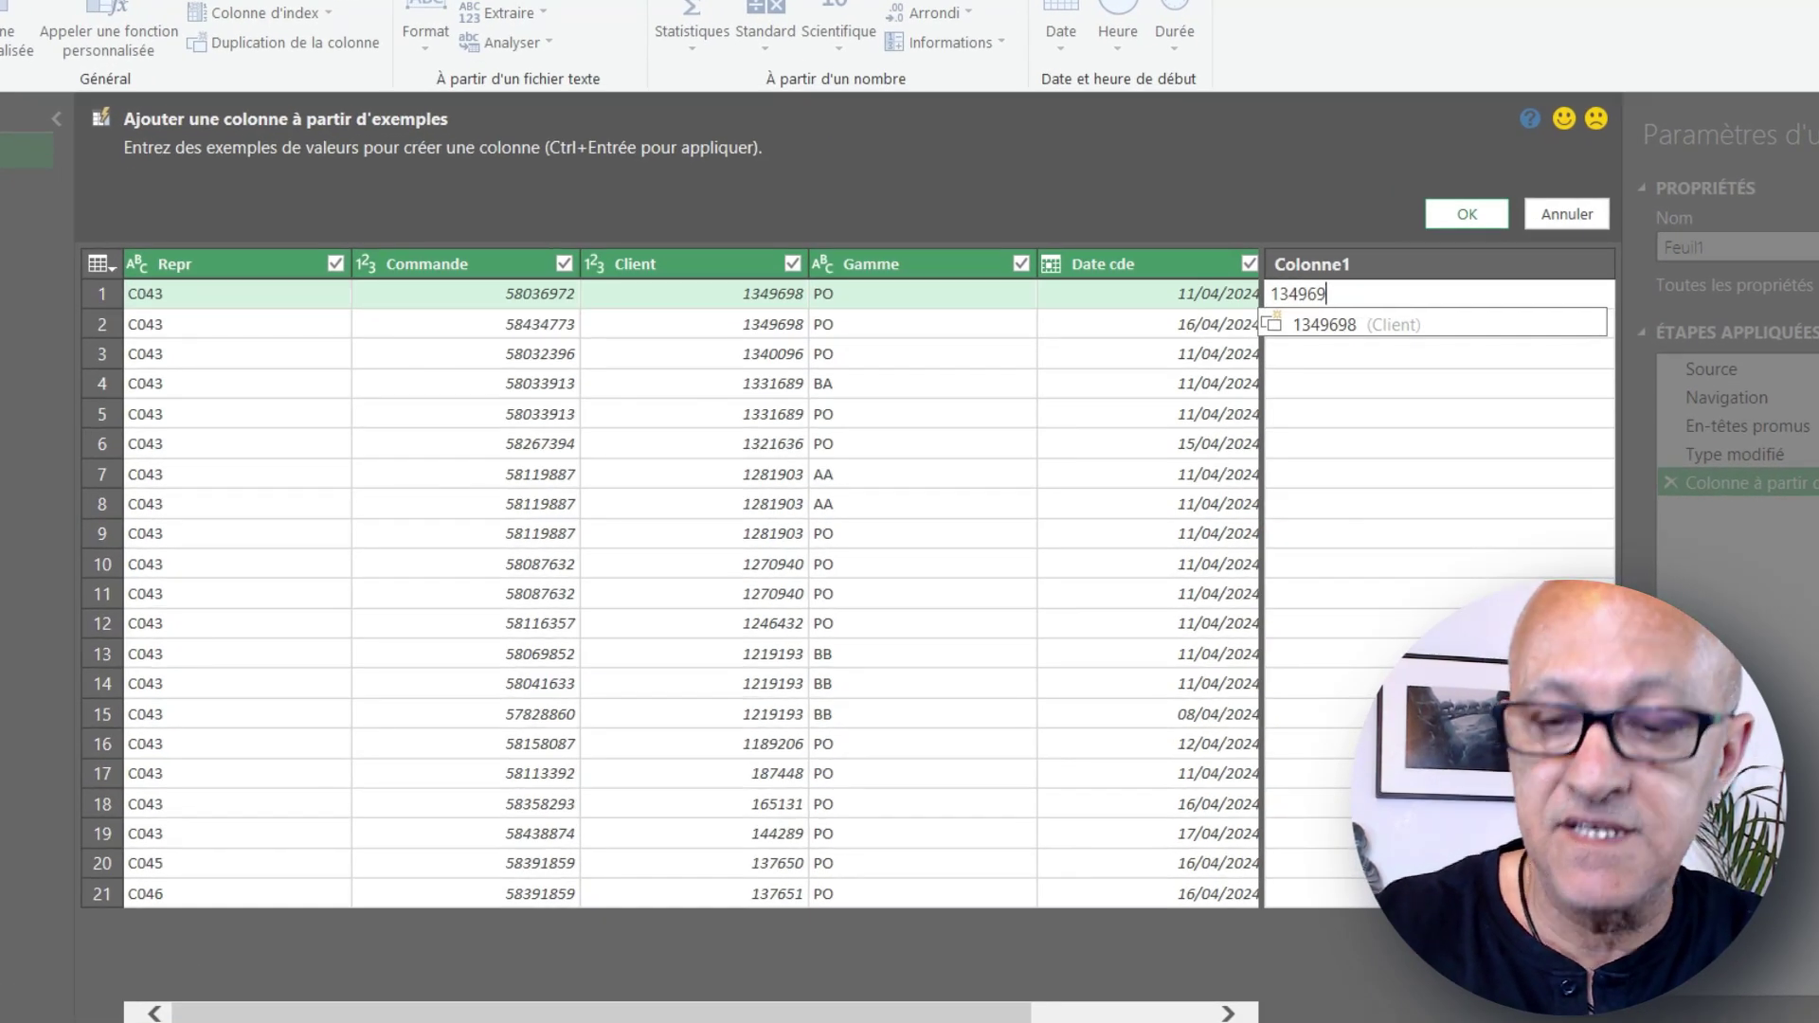
pyautogui.write('8')
pyautogui.press('Return')
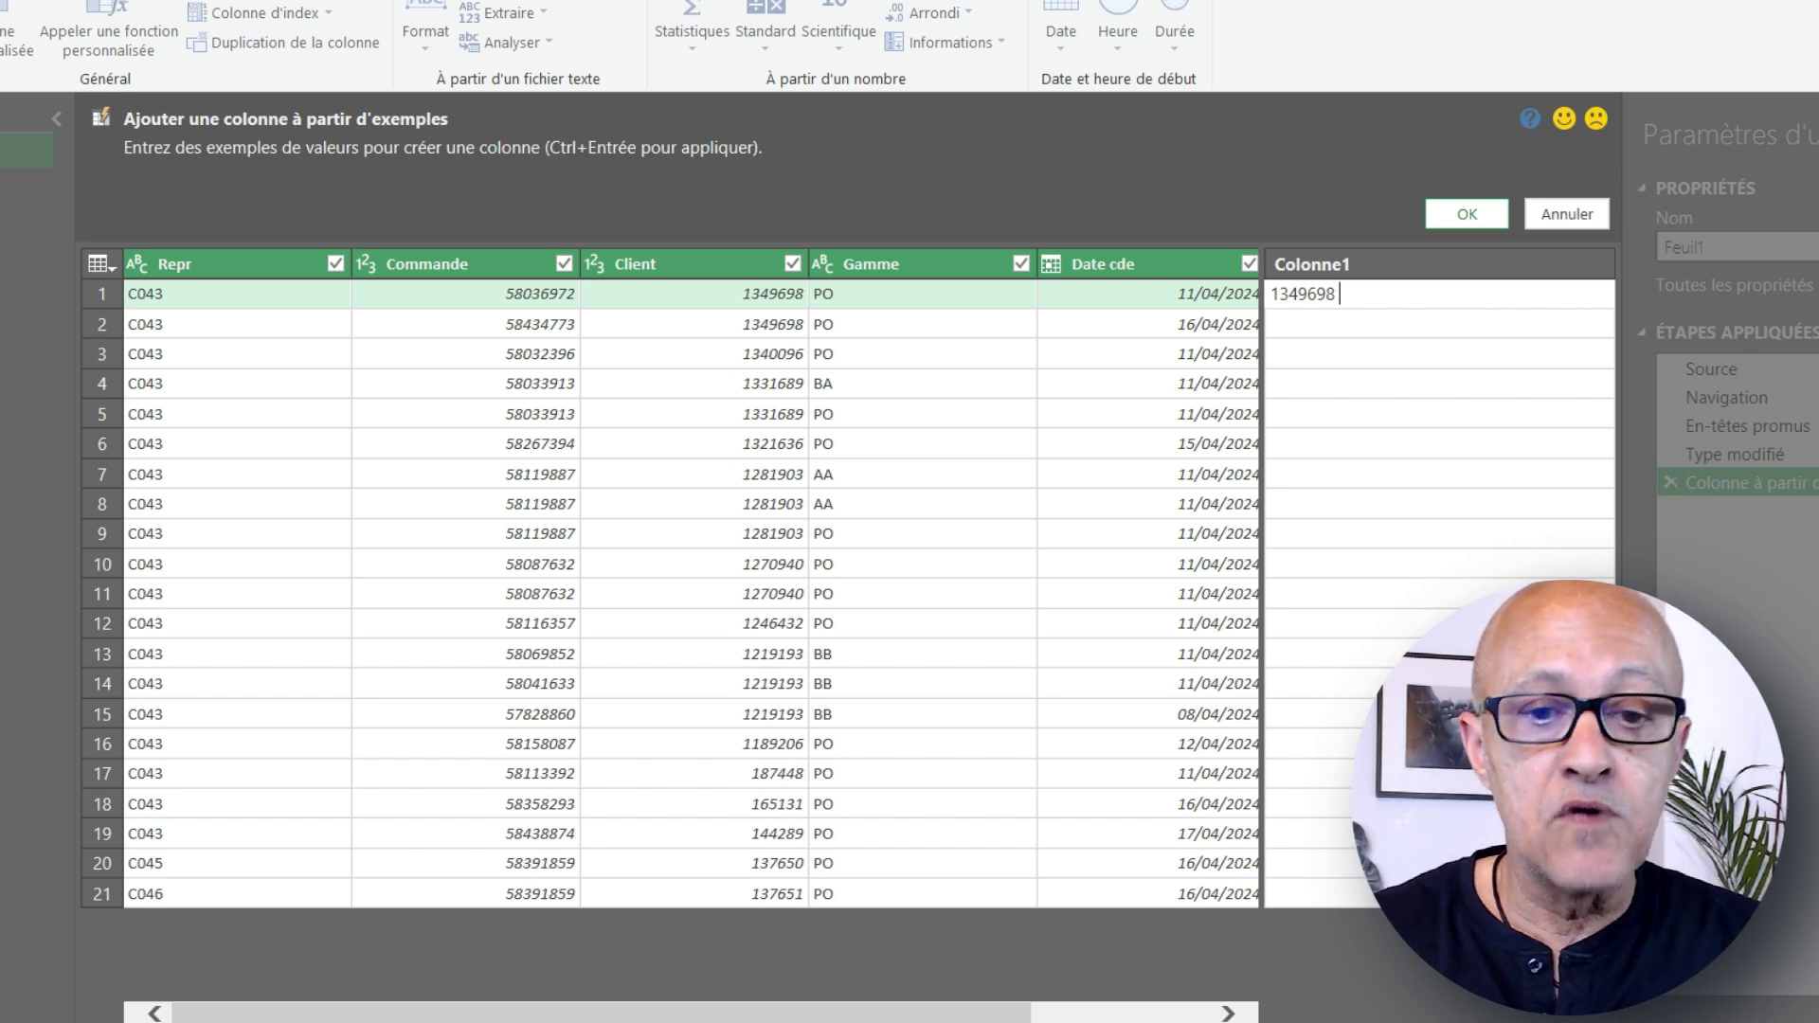
pyautogui.write('PO')
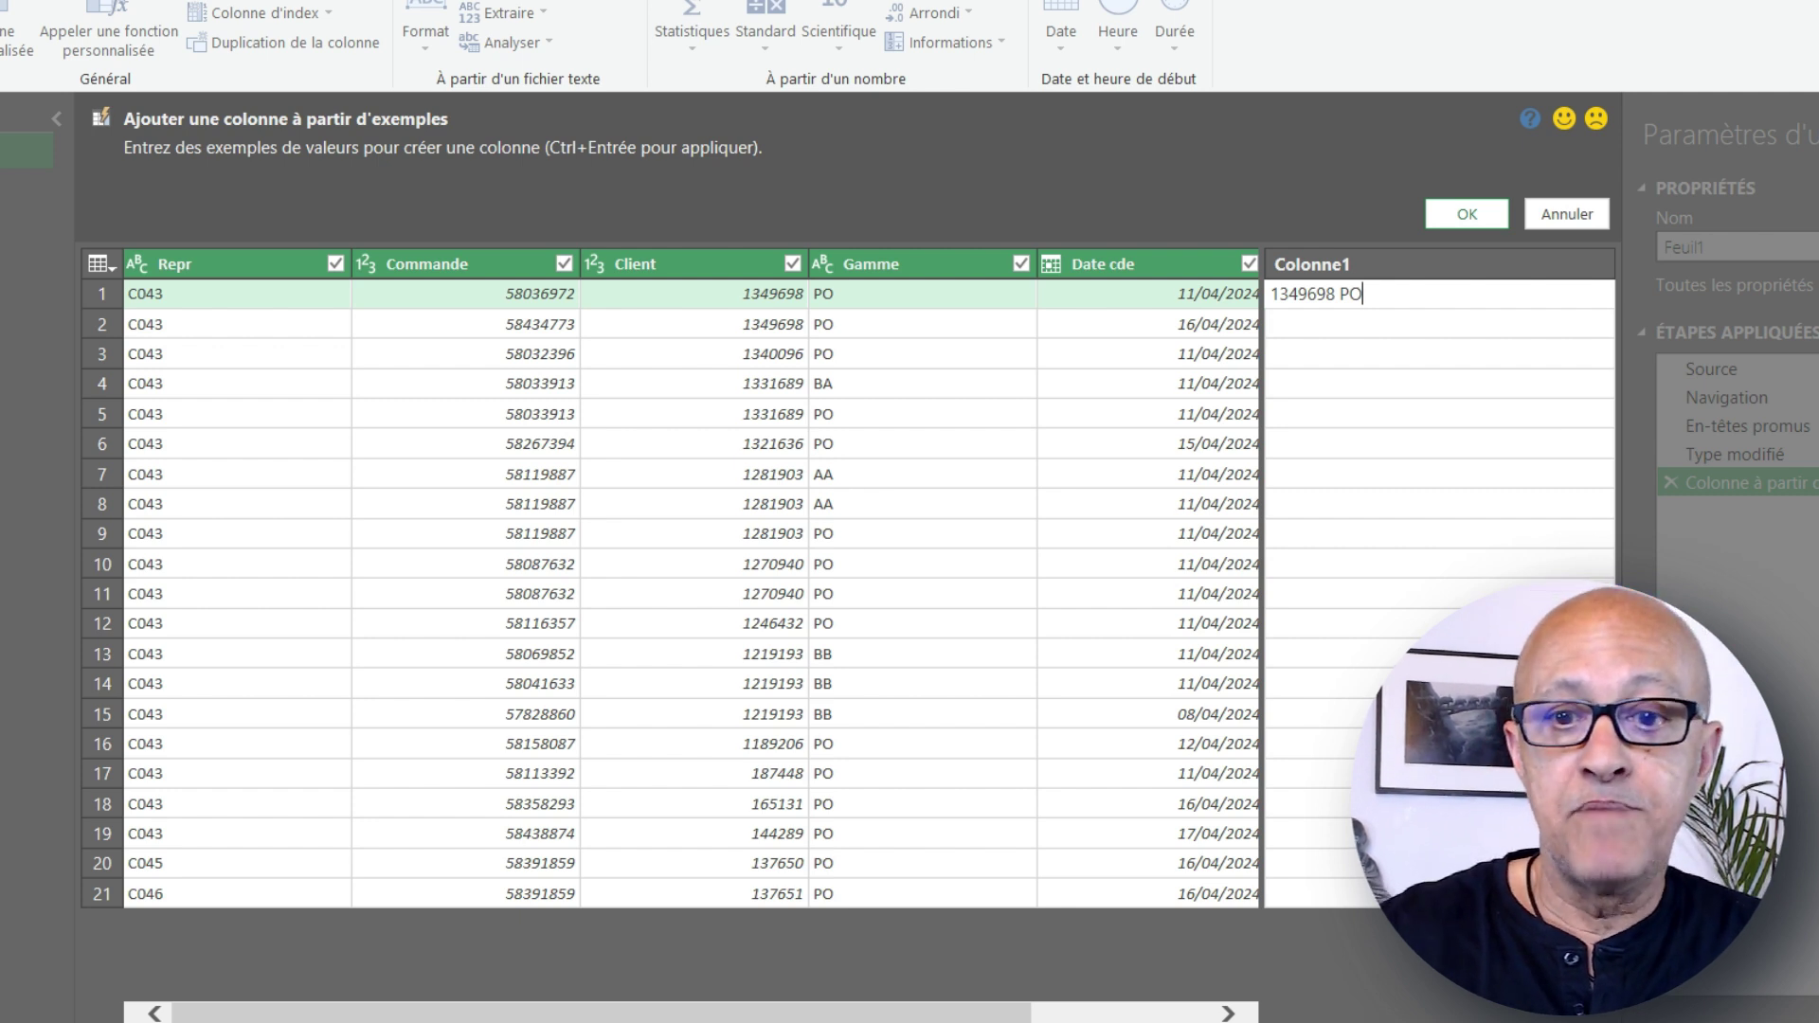
pyautogui.press('Return')
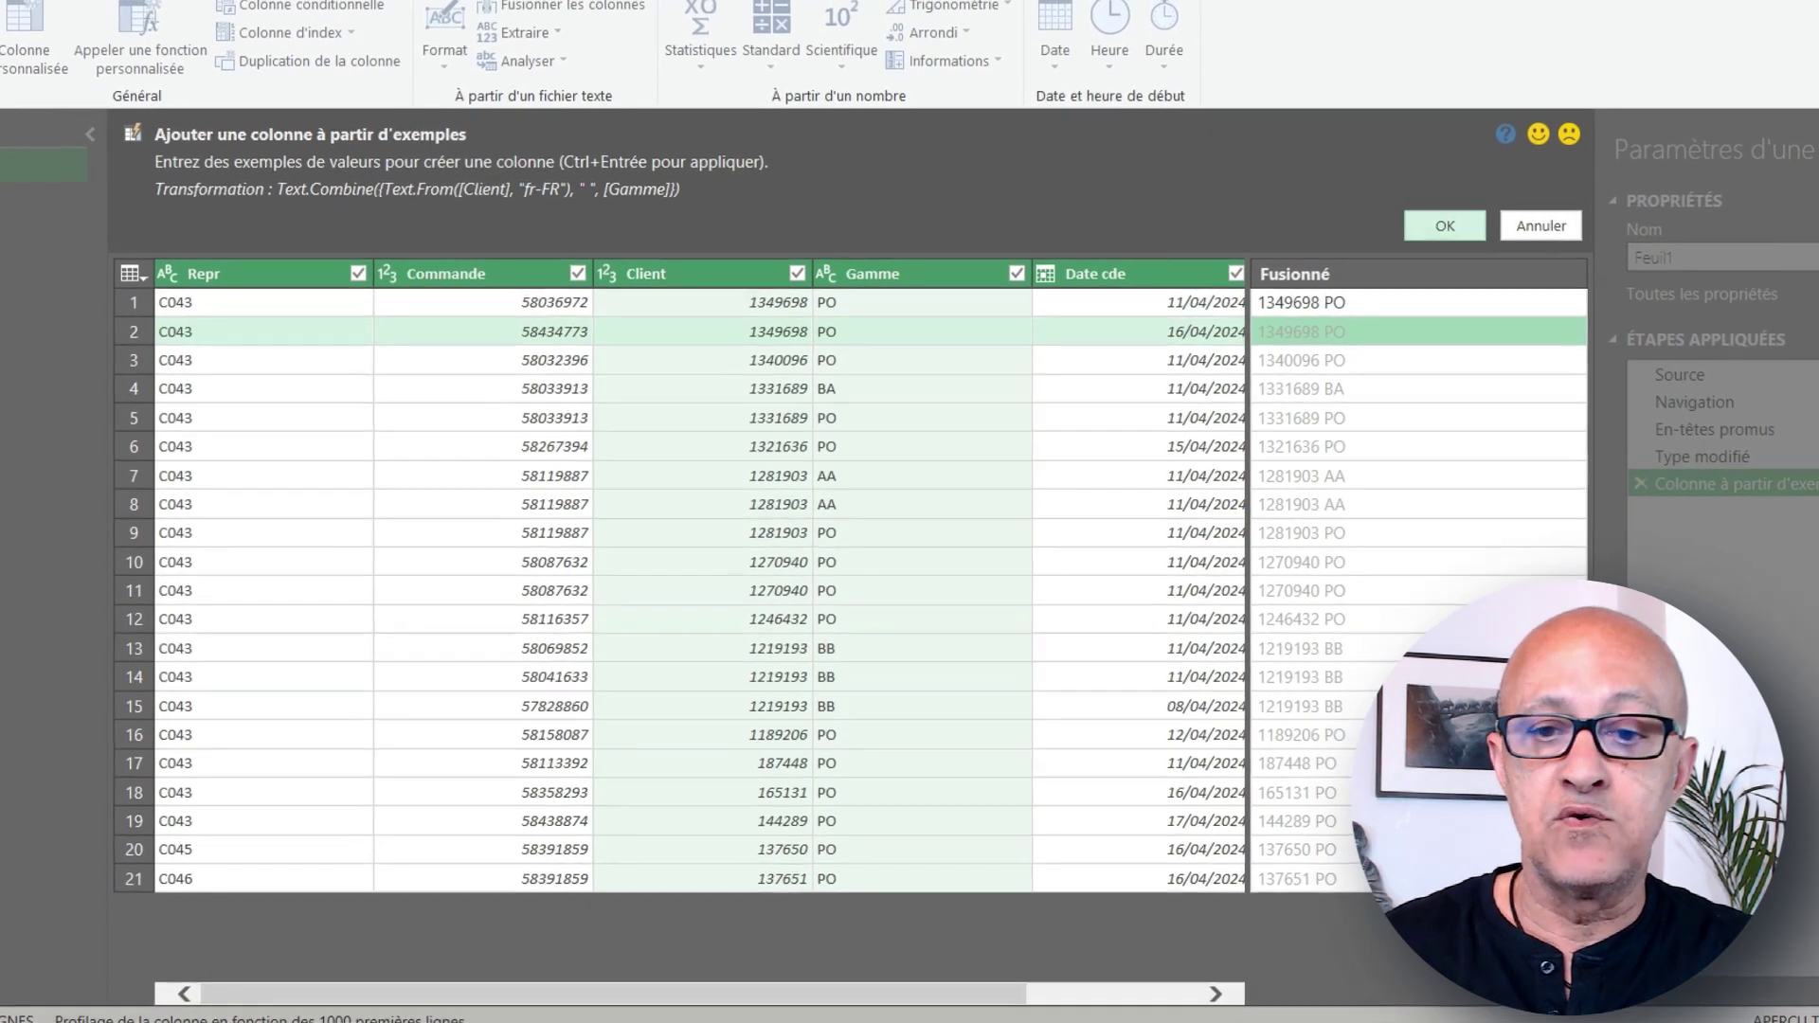
pyautogui.hotkey('ctrl', 'Return')
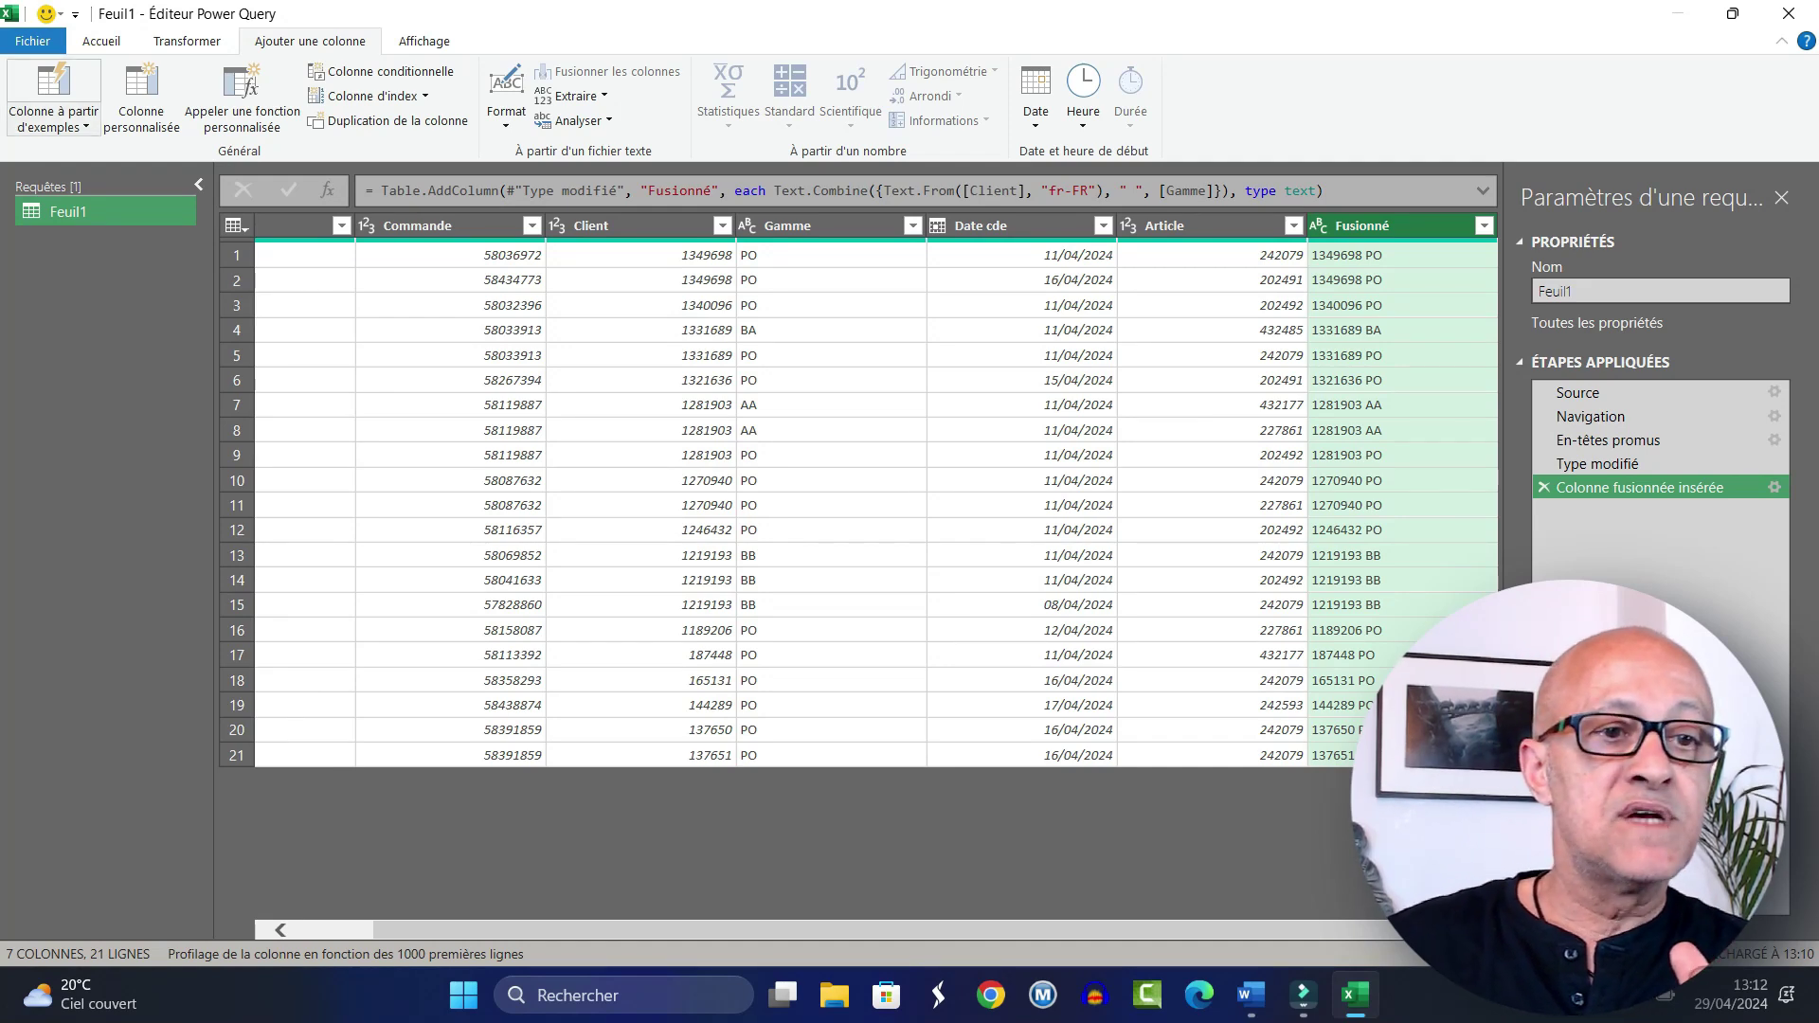
# Step: Close & Load the query into Excel and select cell H1 beside the loaded table
pyautogui.hotkey('alt', 'f')
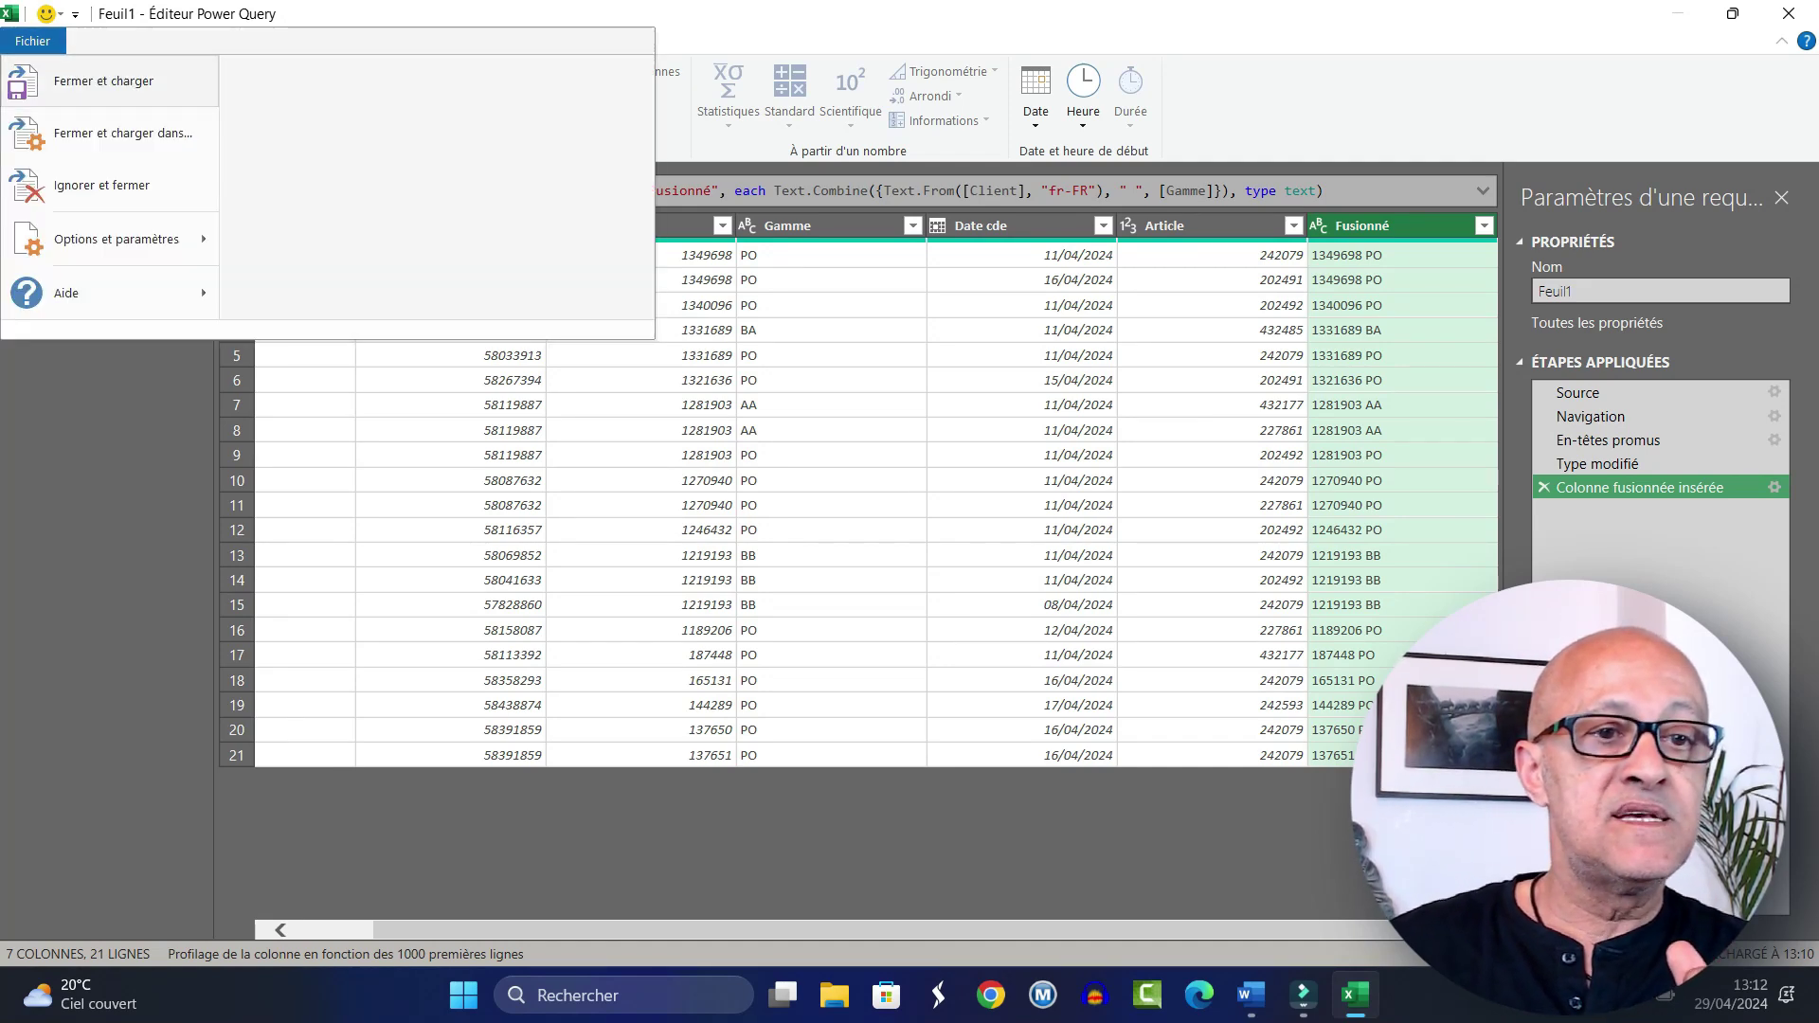
pyautogui.click(103, 81)
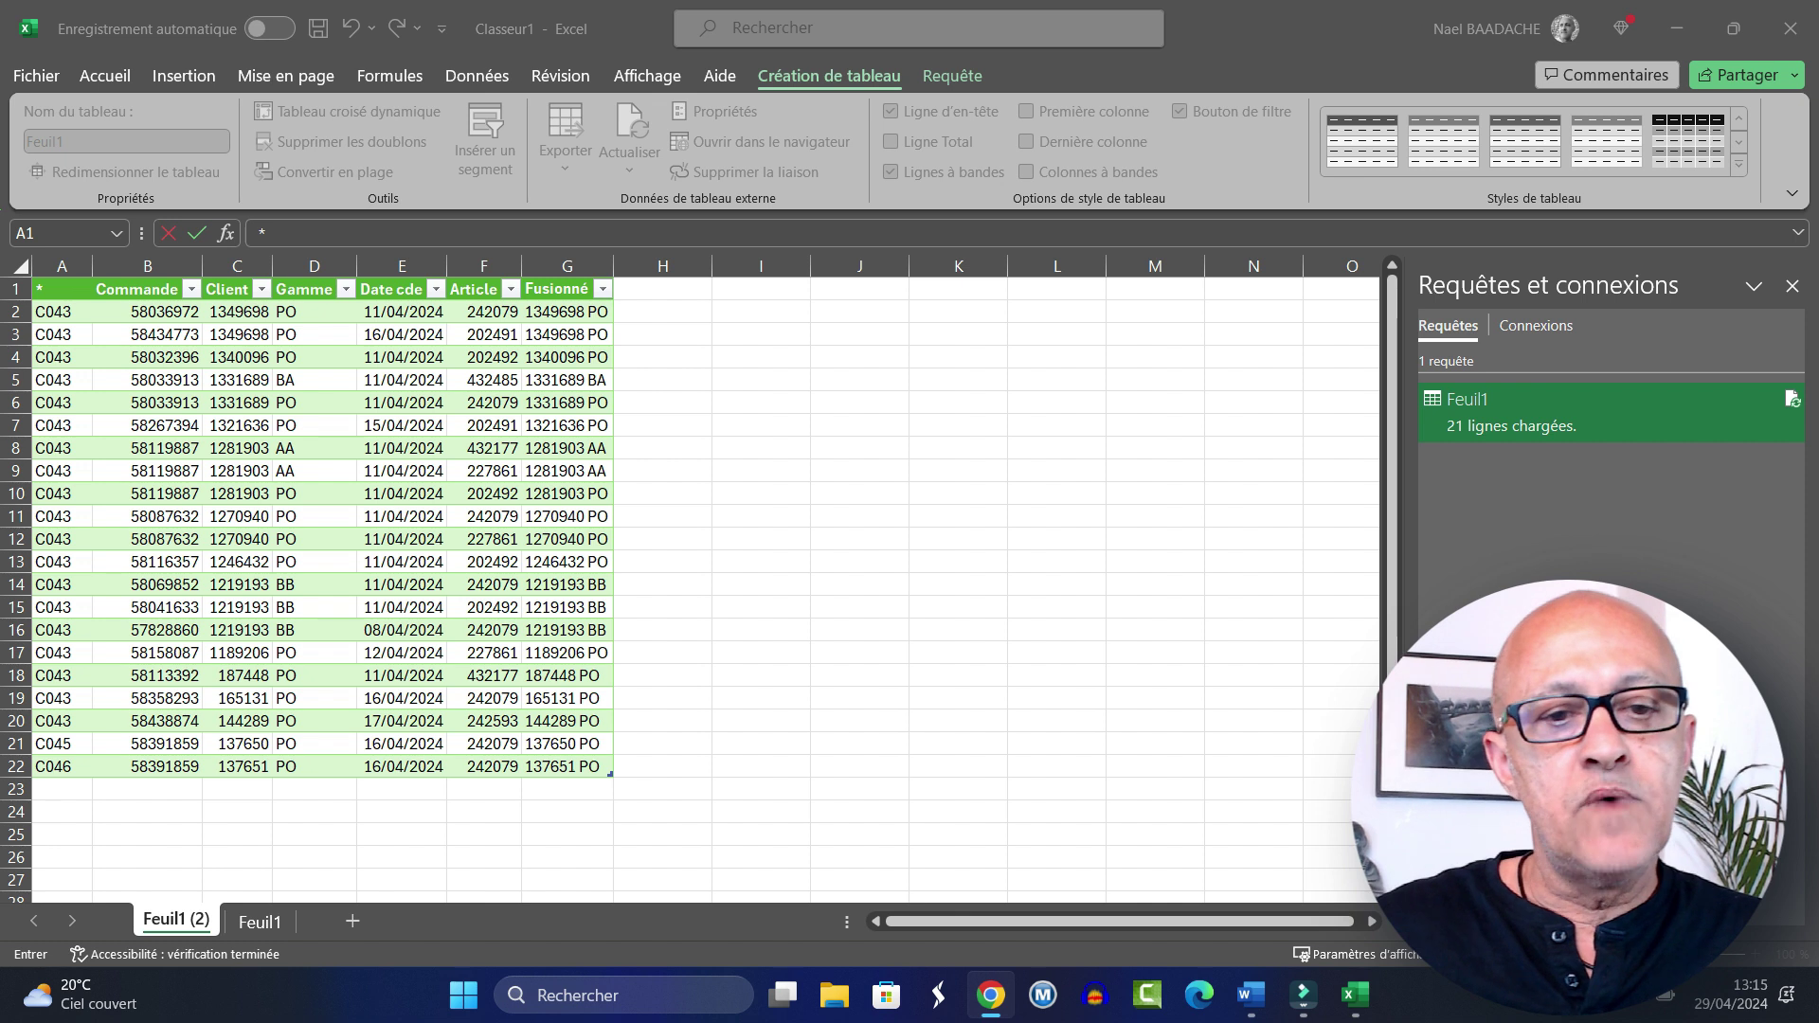
pyautogui.hotkey('alt', 'Tab')
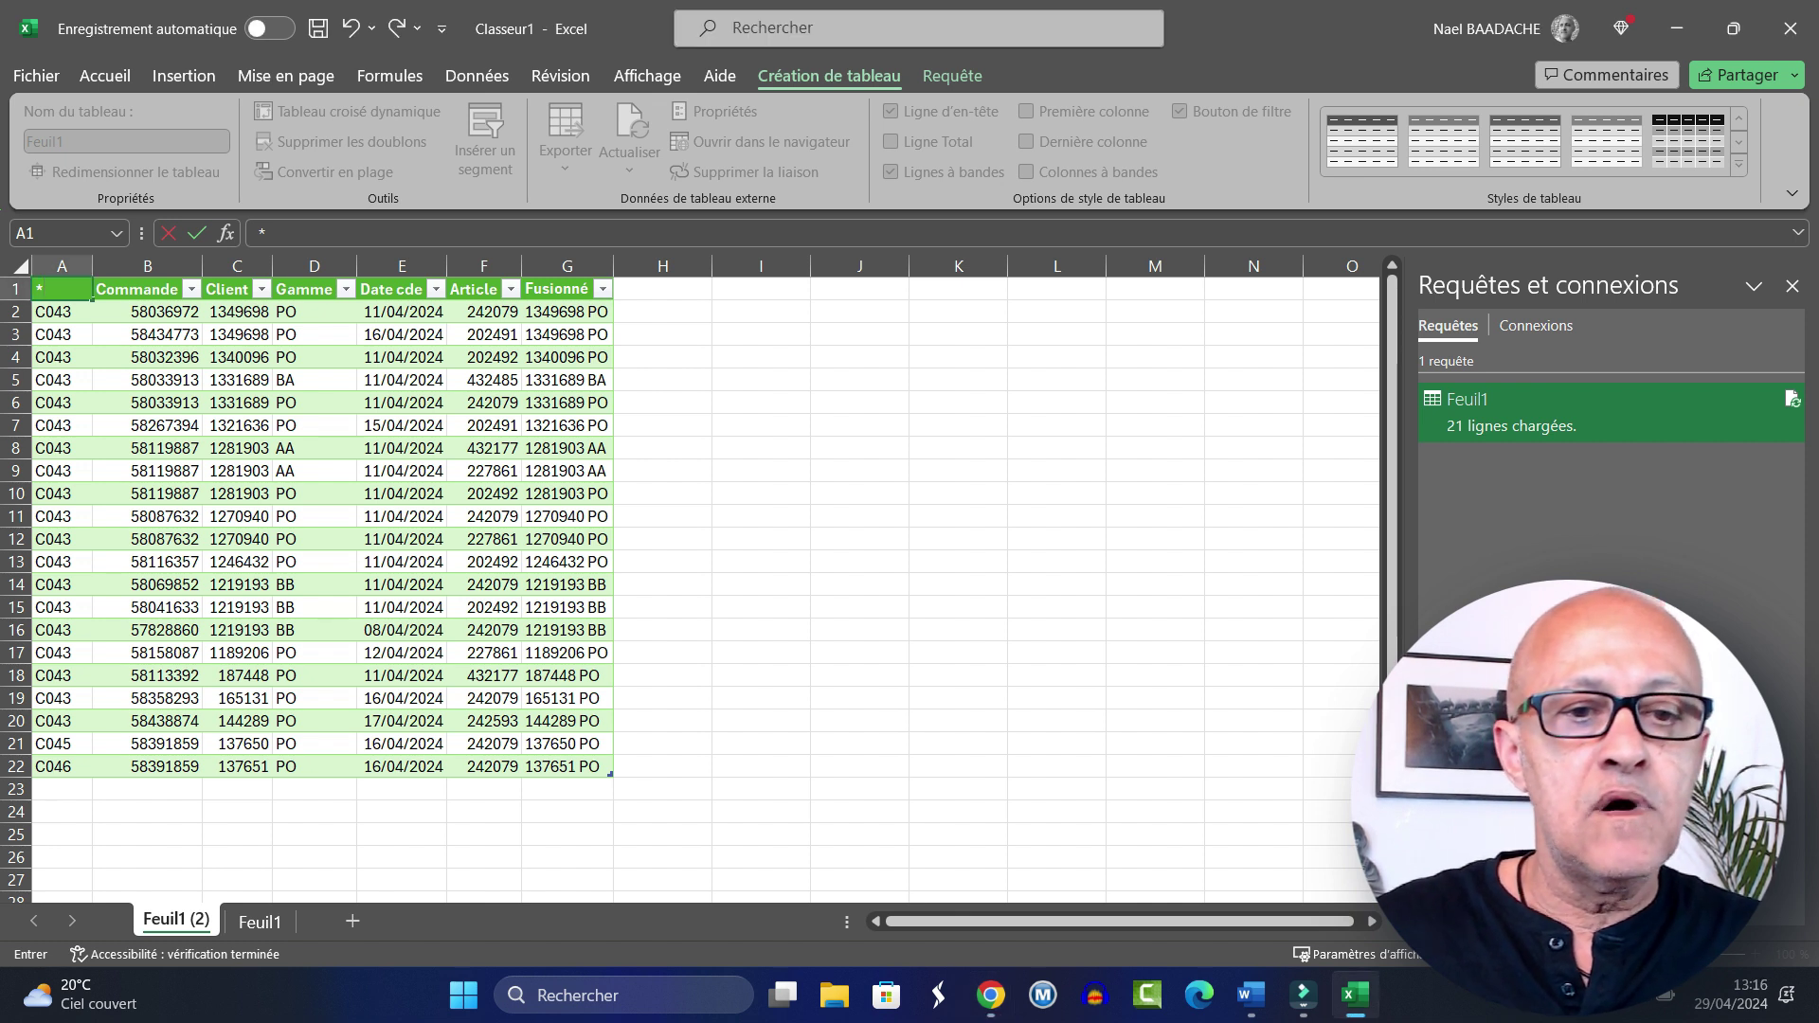
pyautogui.click(566, 312)
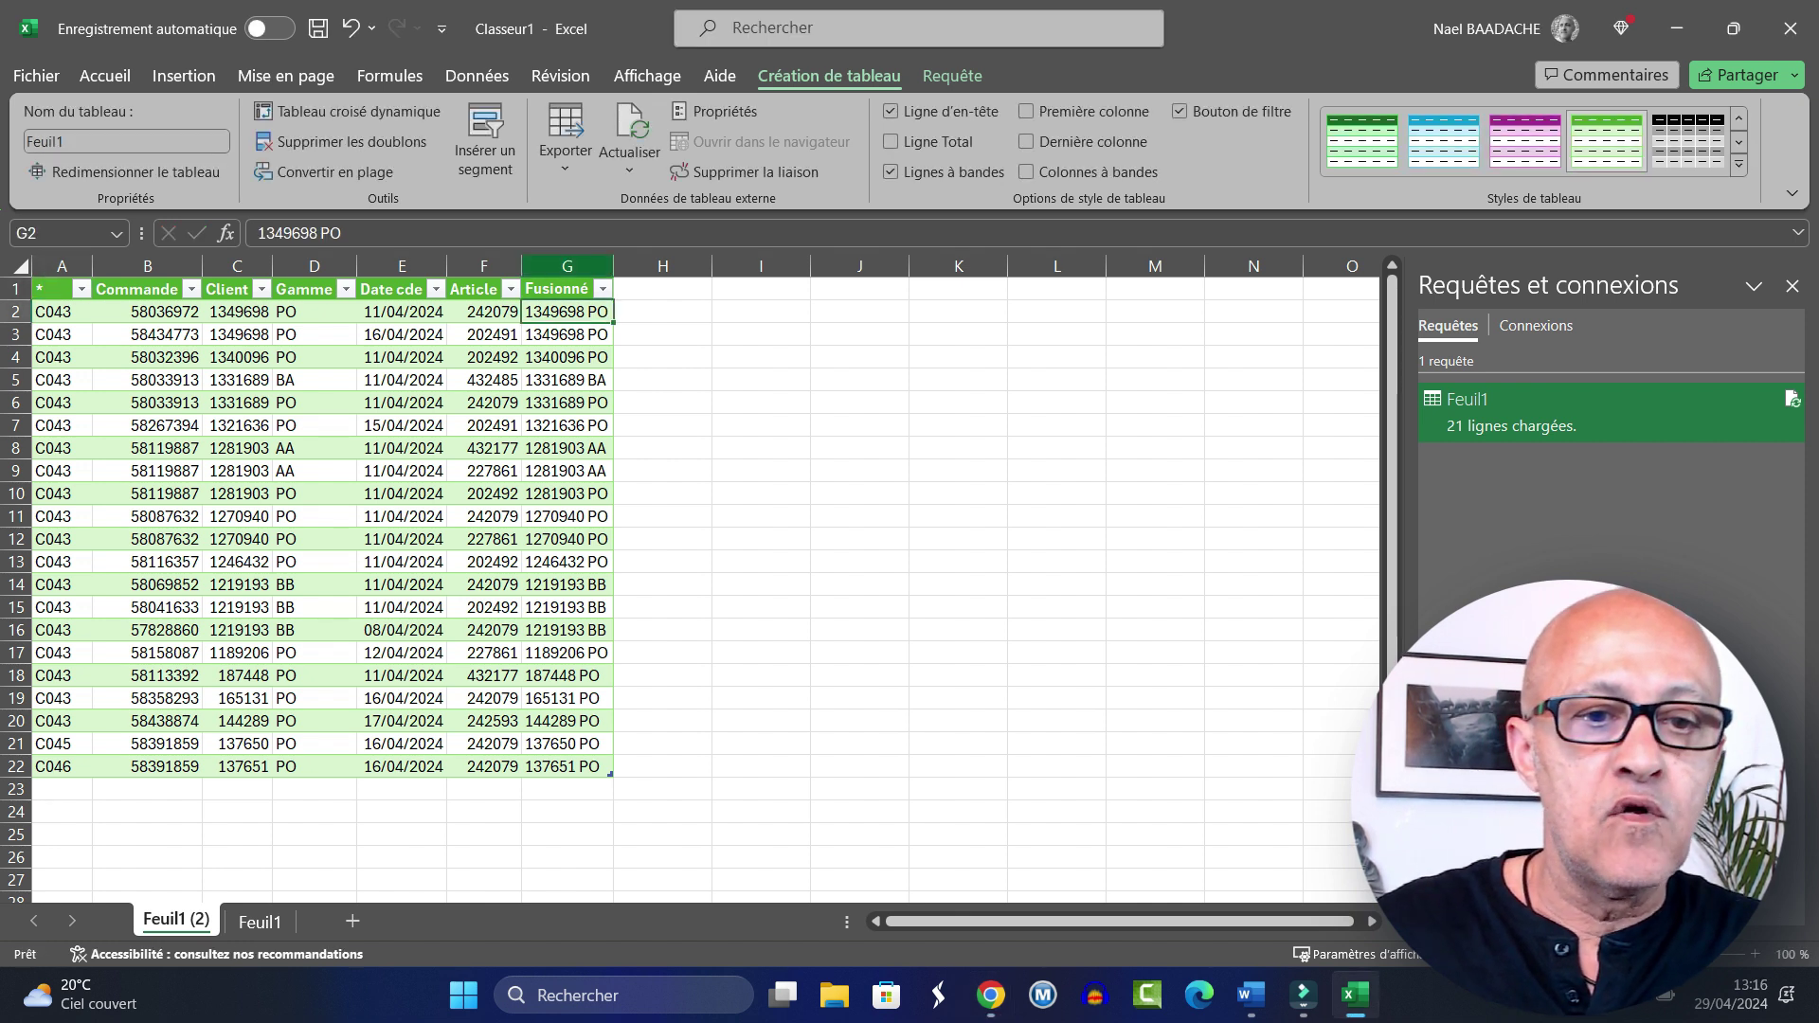
pyautogui.click(663, 289)
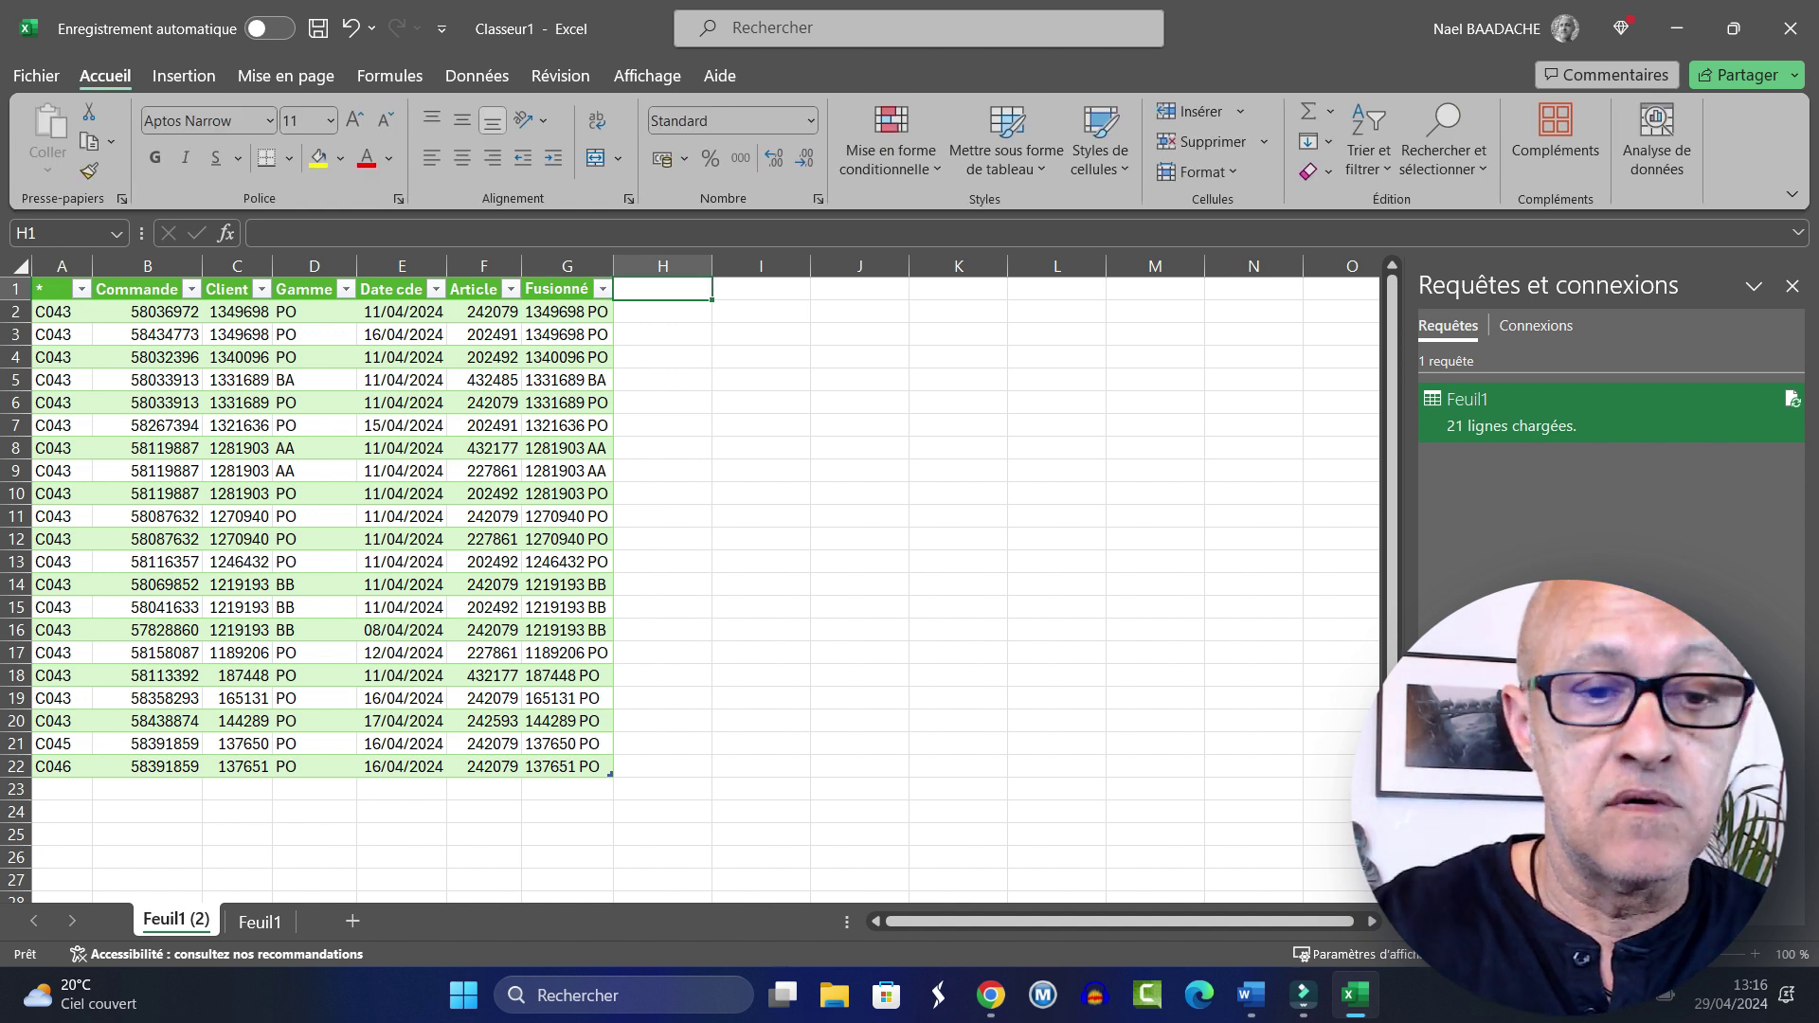
# Step: Add an 'index' header in H1 and begin the formula =SI(NB.SI( in H2
pyautogui.write('index')
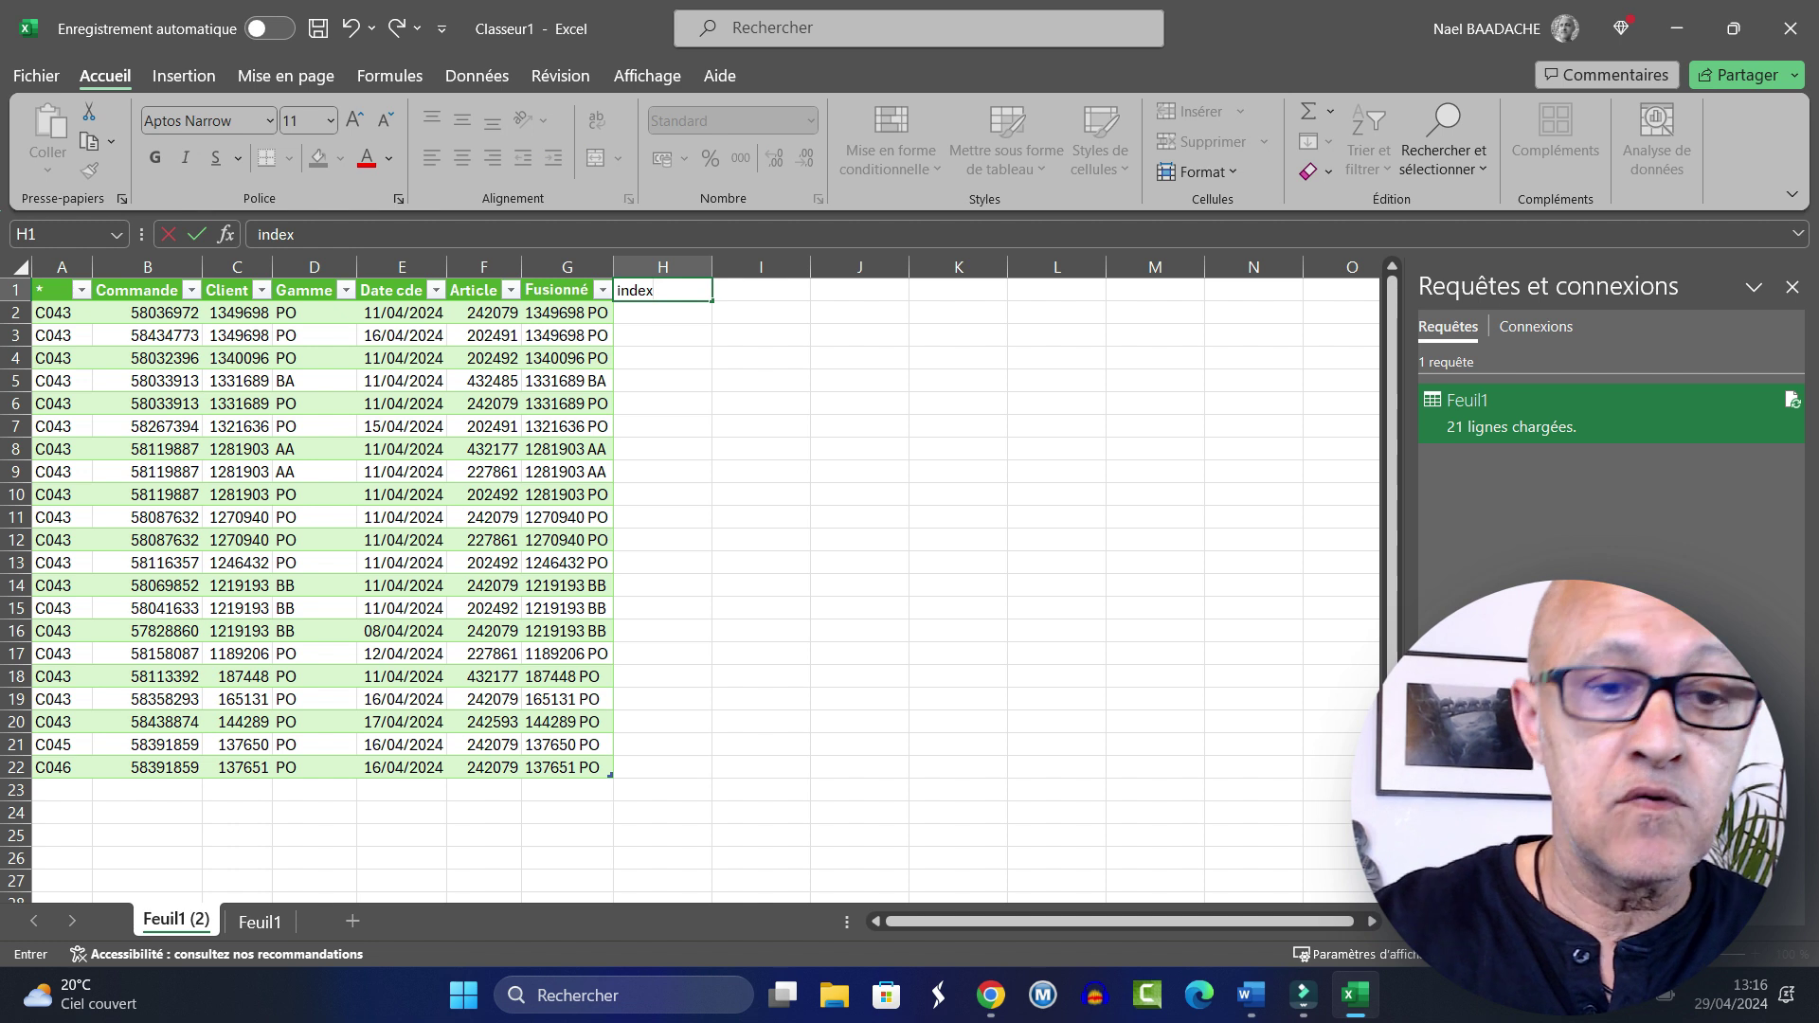
pyautogui.press('Return')
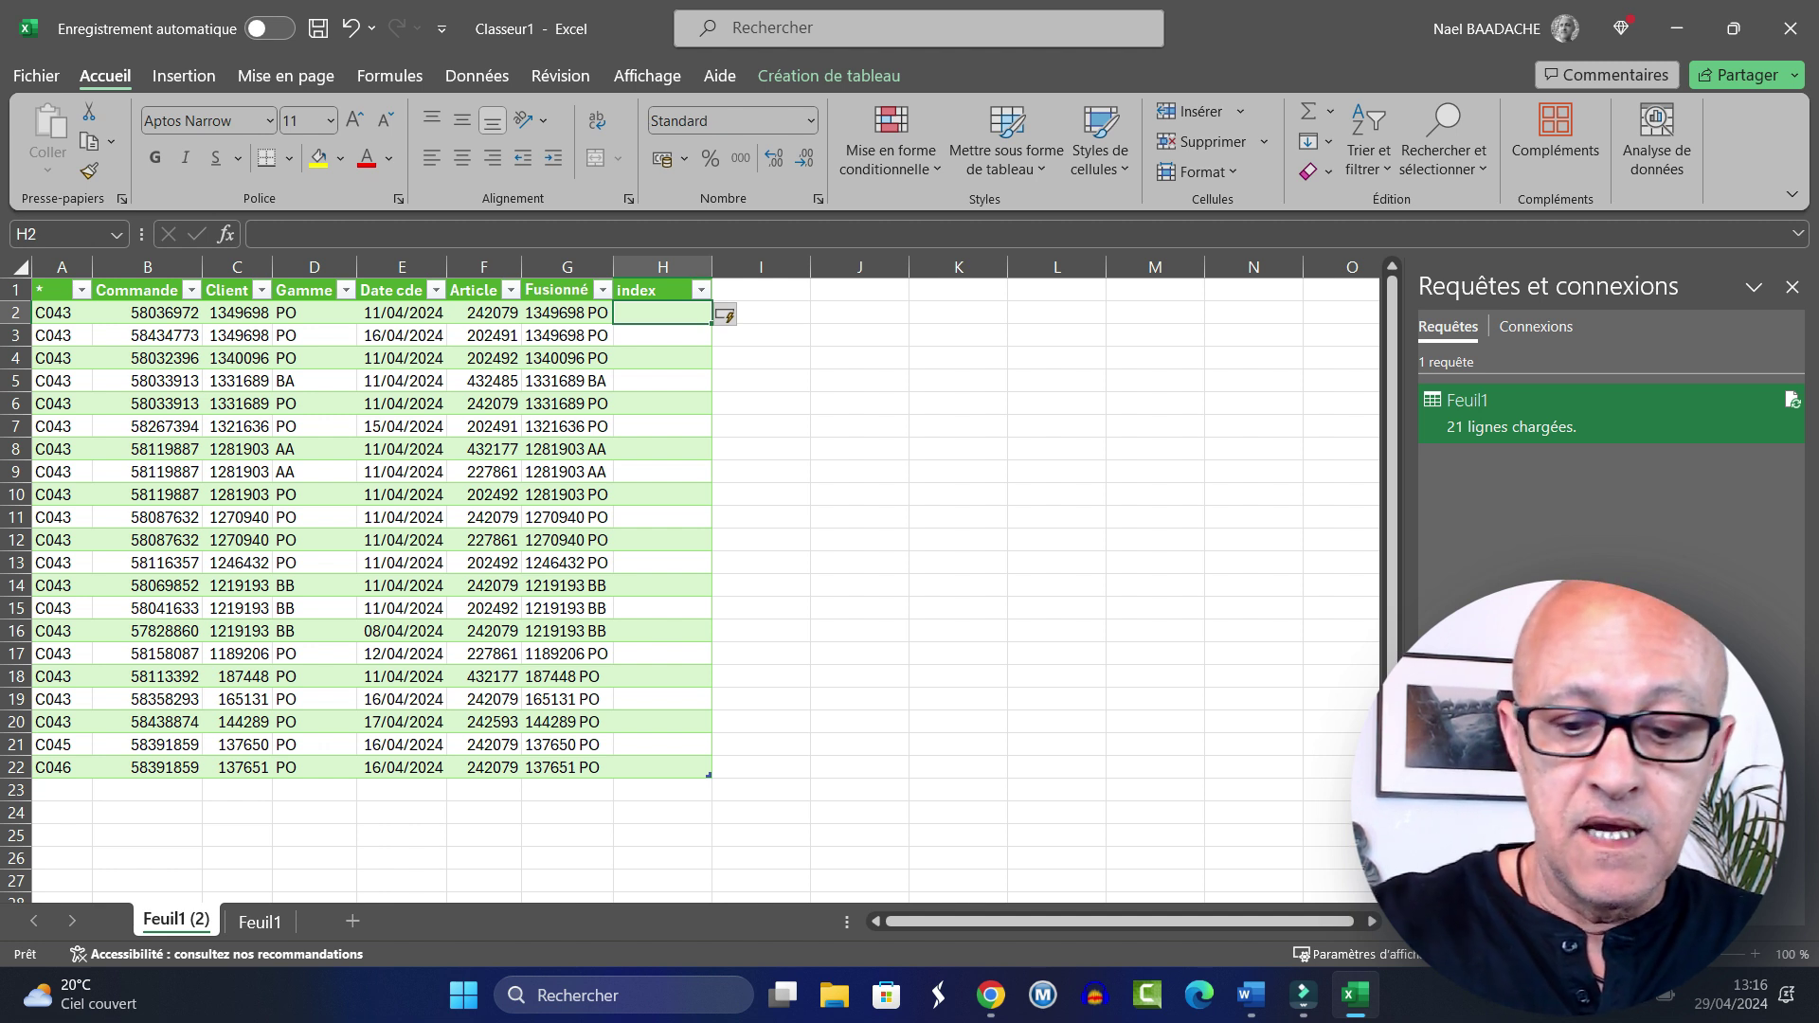
pyautogui.write('=')
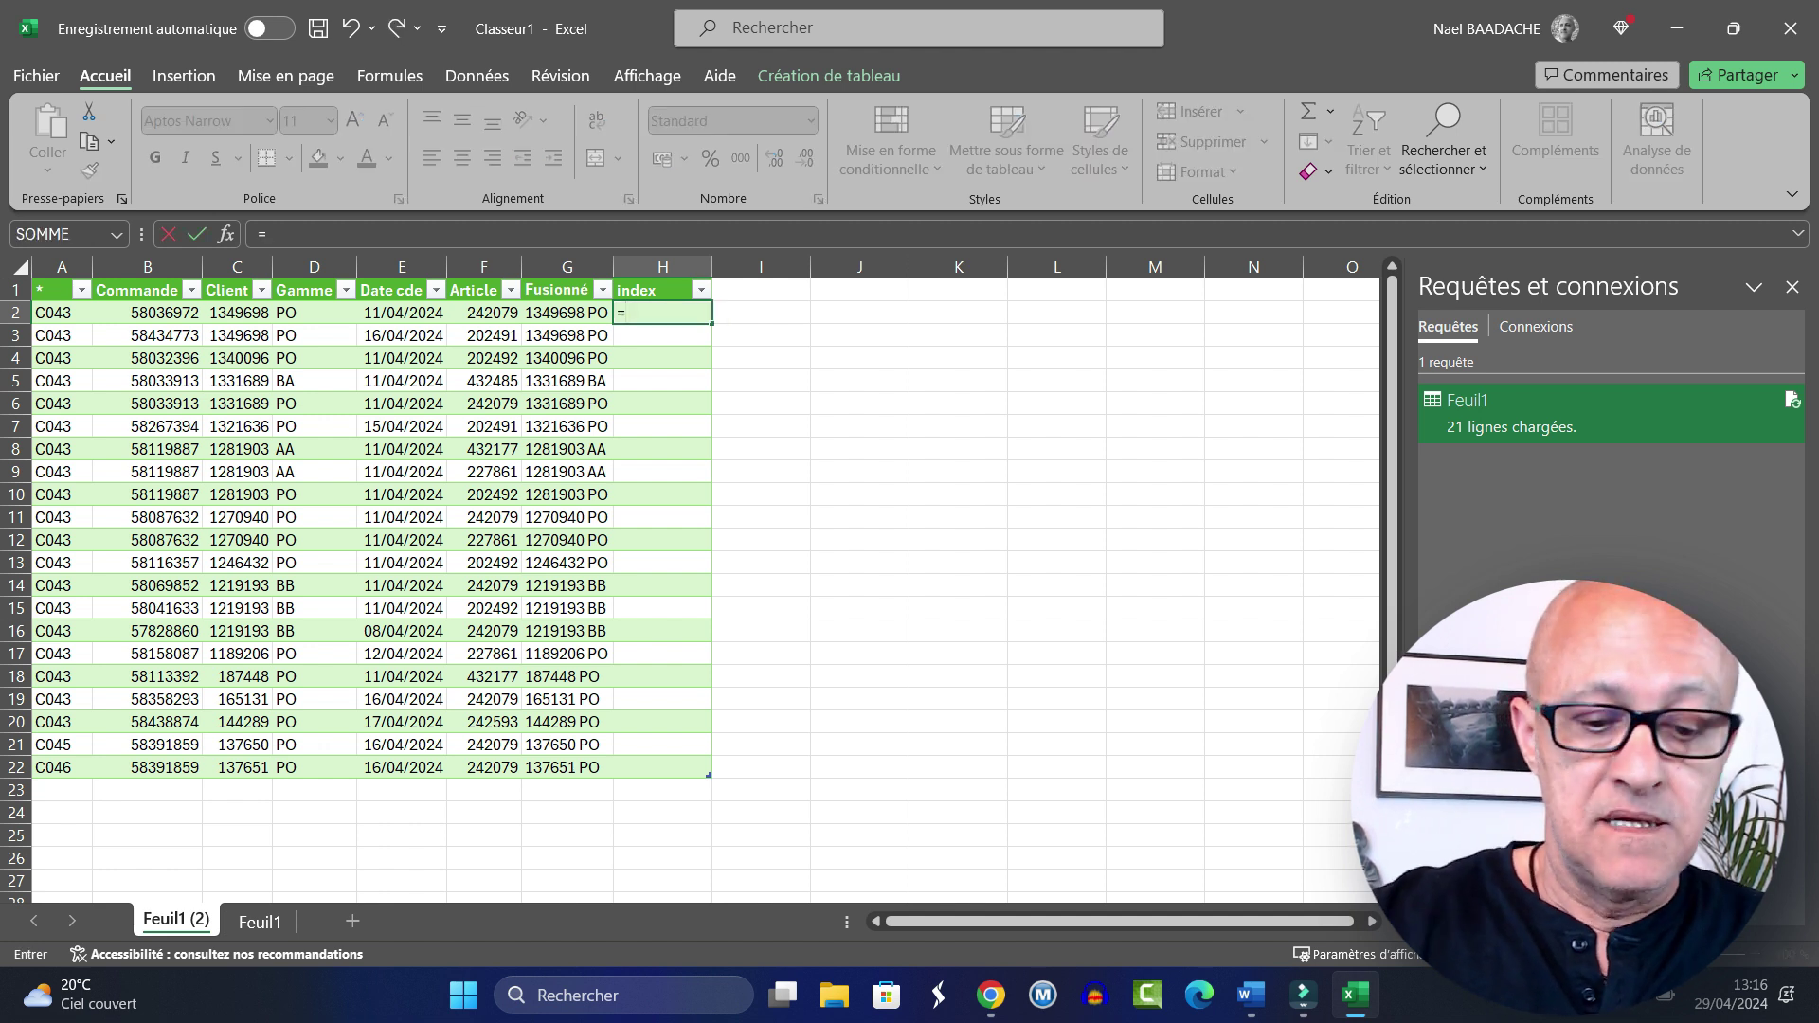
pyautogui.write('si')
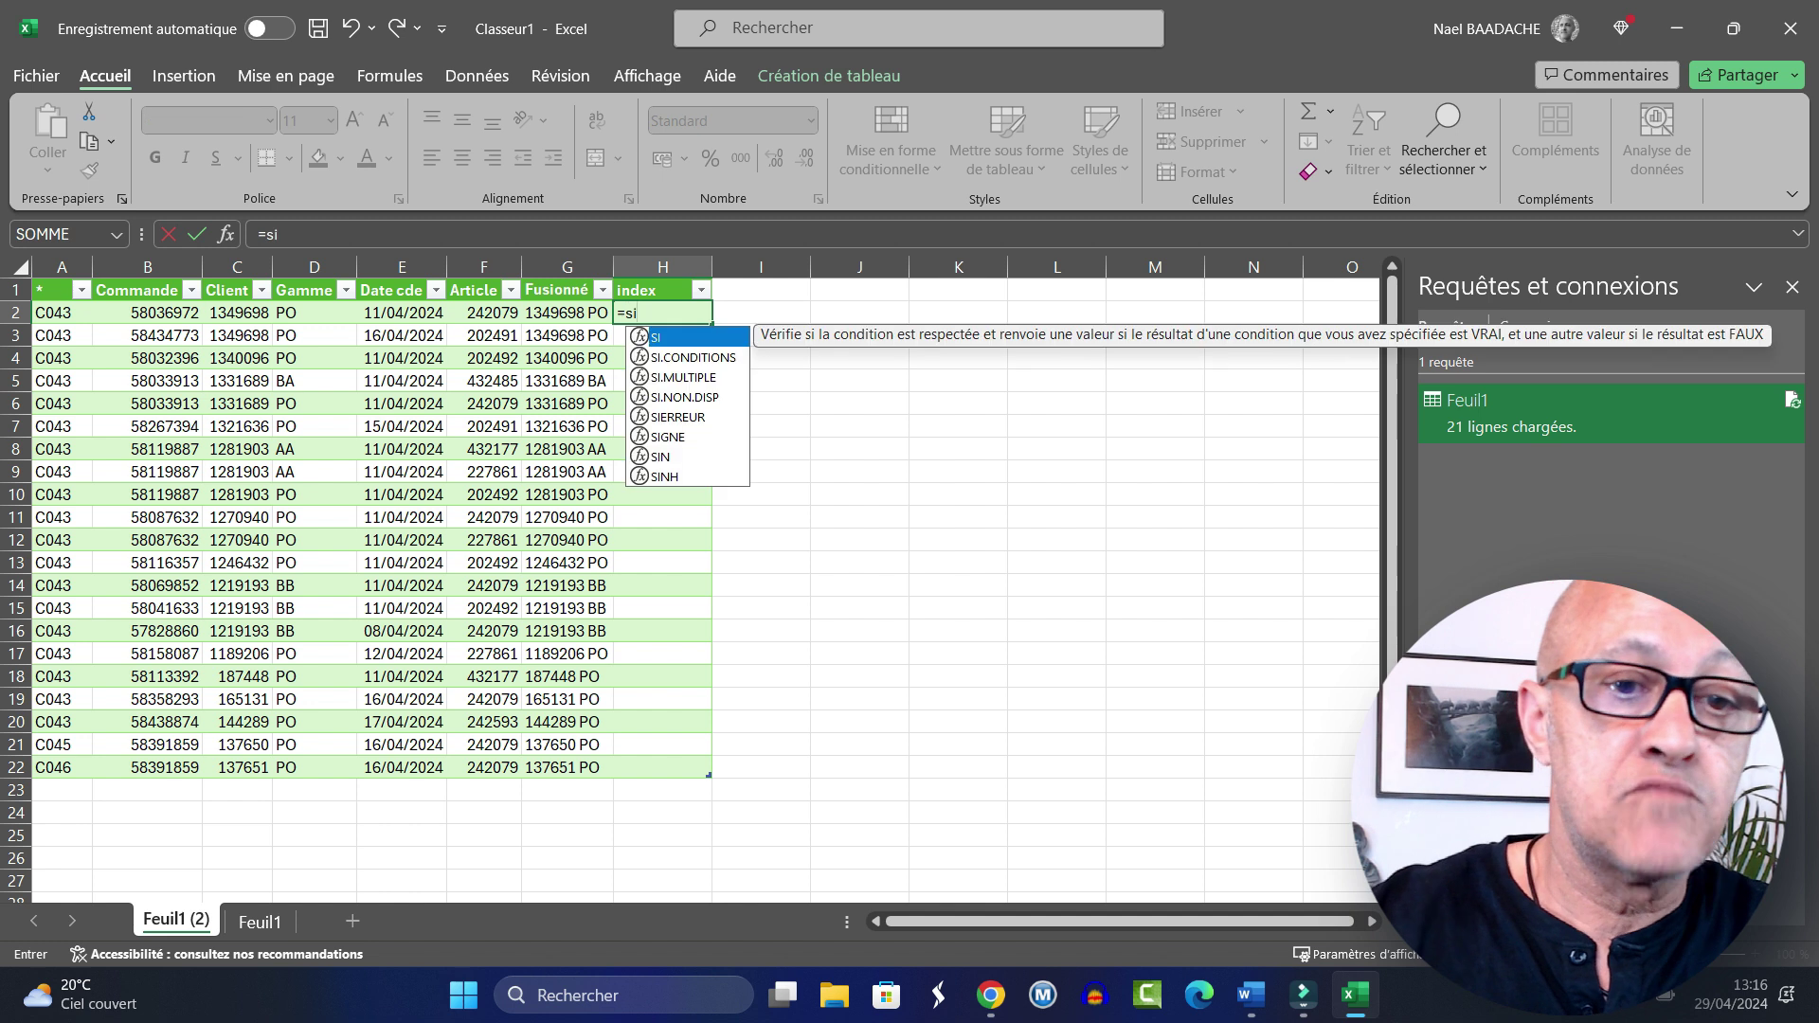
pyautogui.write('(')
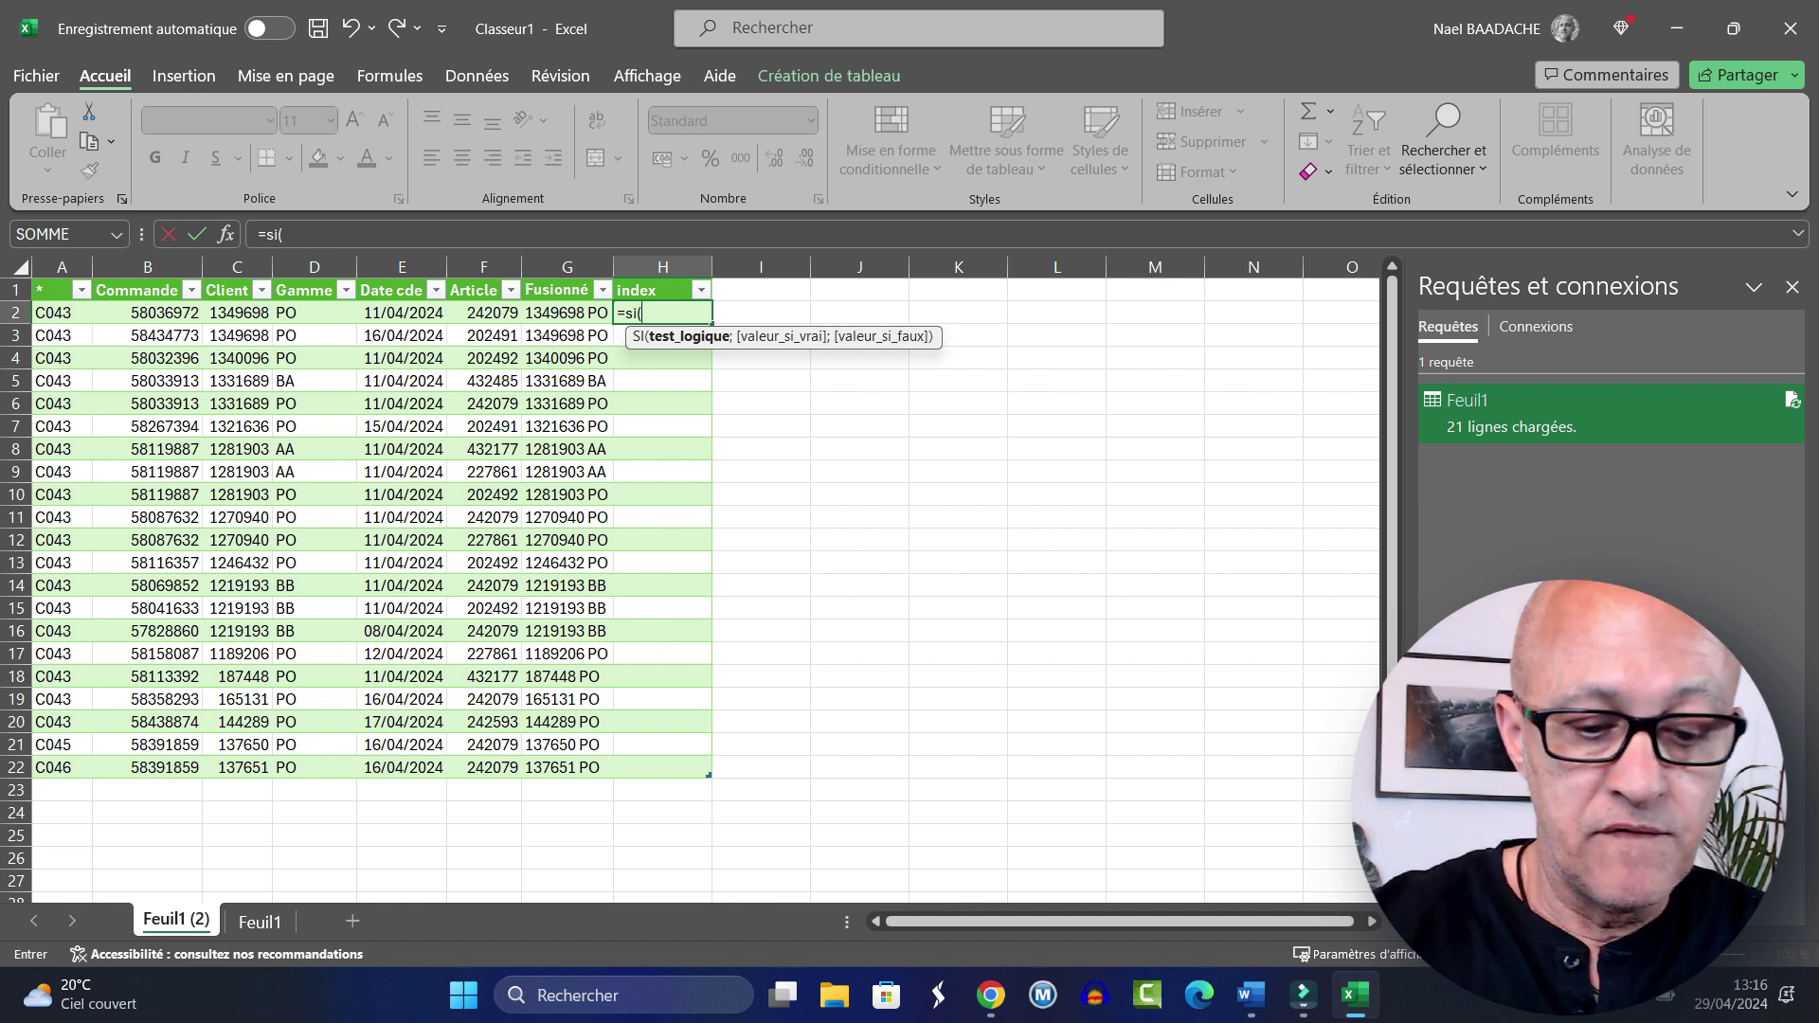
pyautogui.write('NB.SI')
pyautogui.press('Escape')
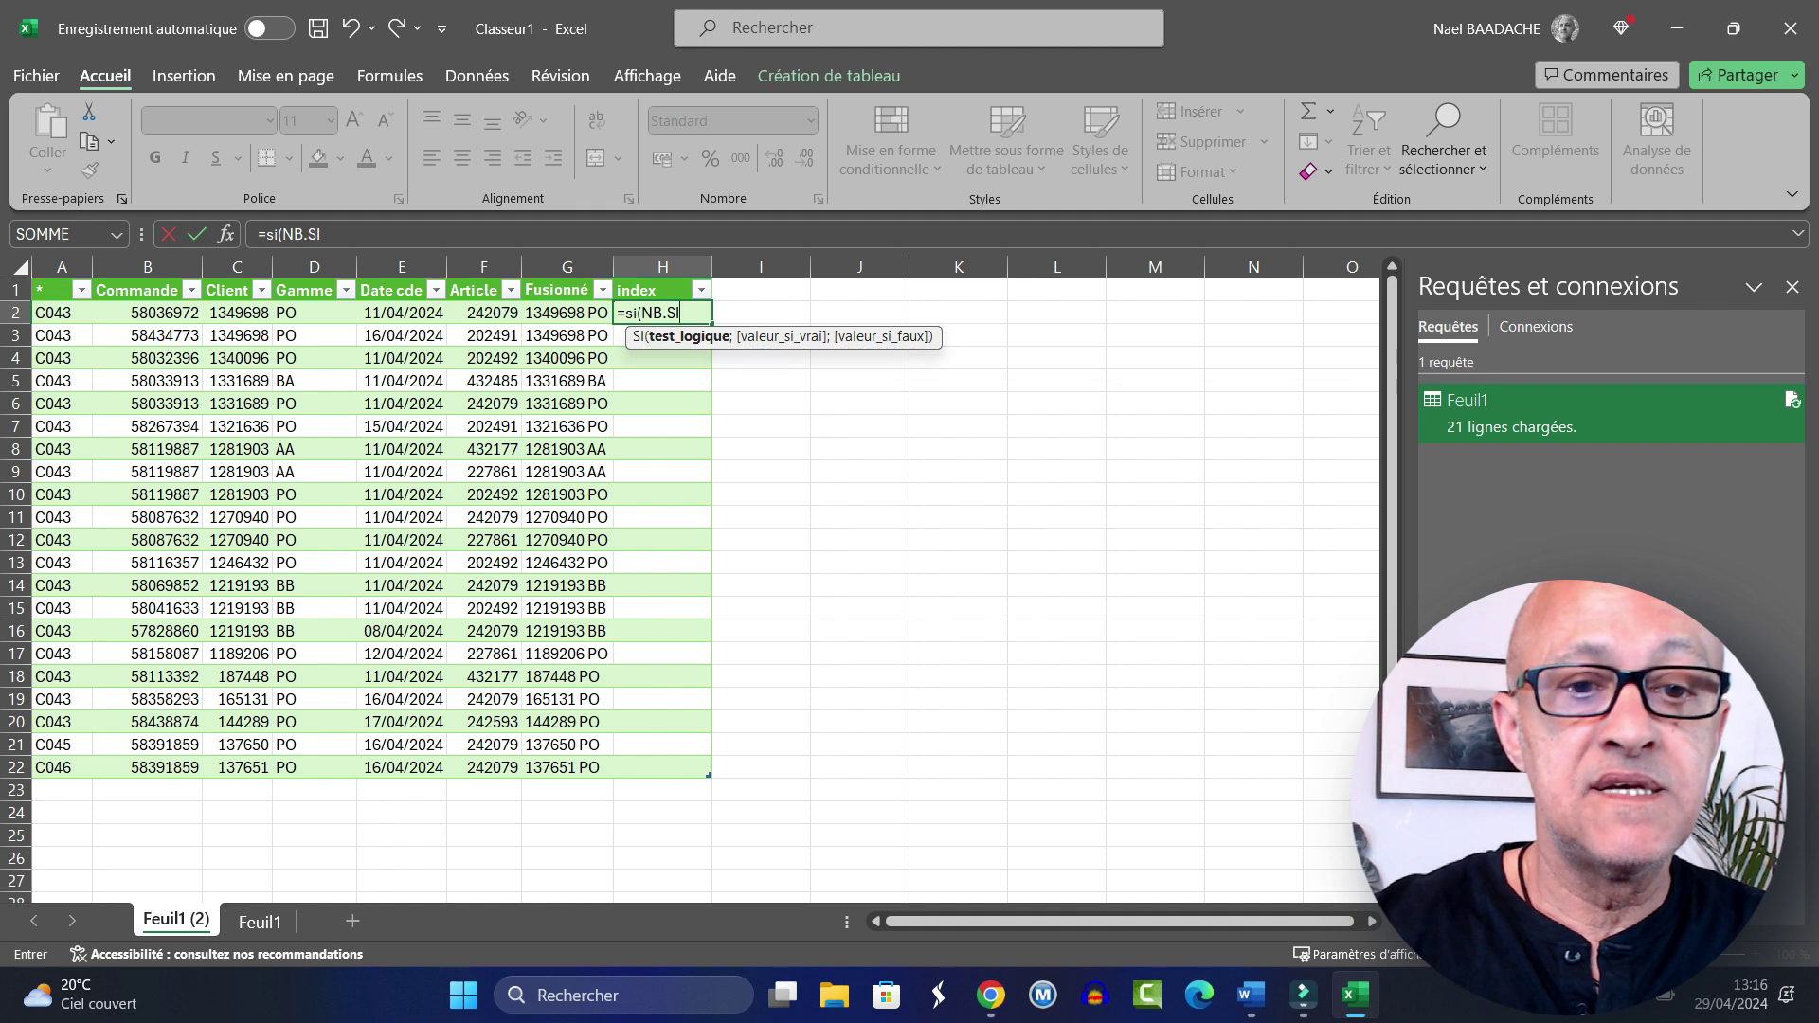
pyautogui.write('(')
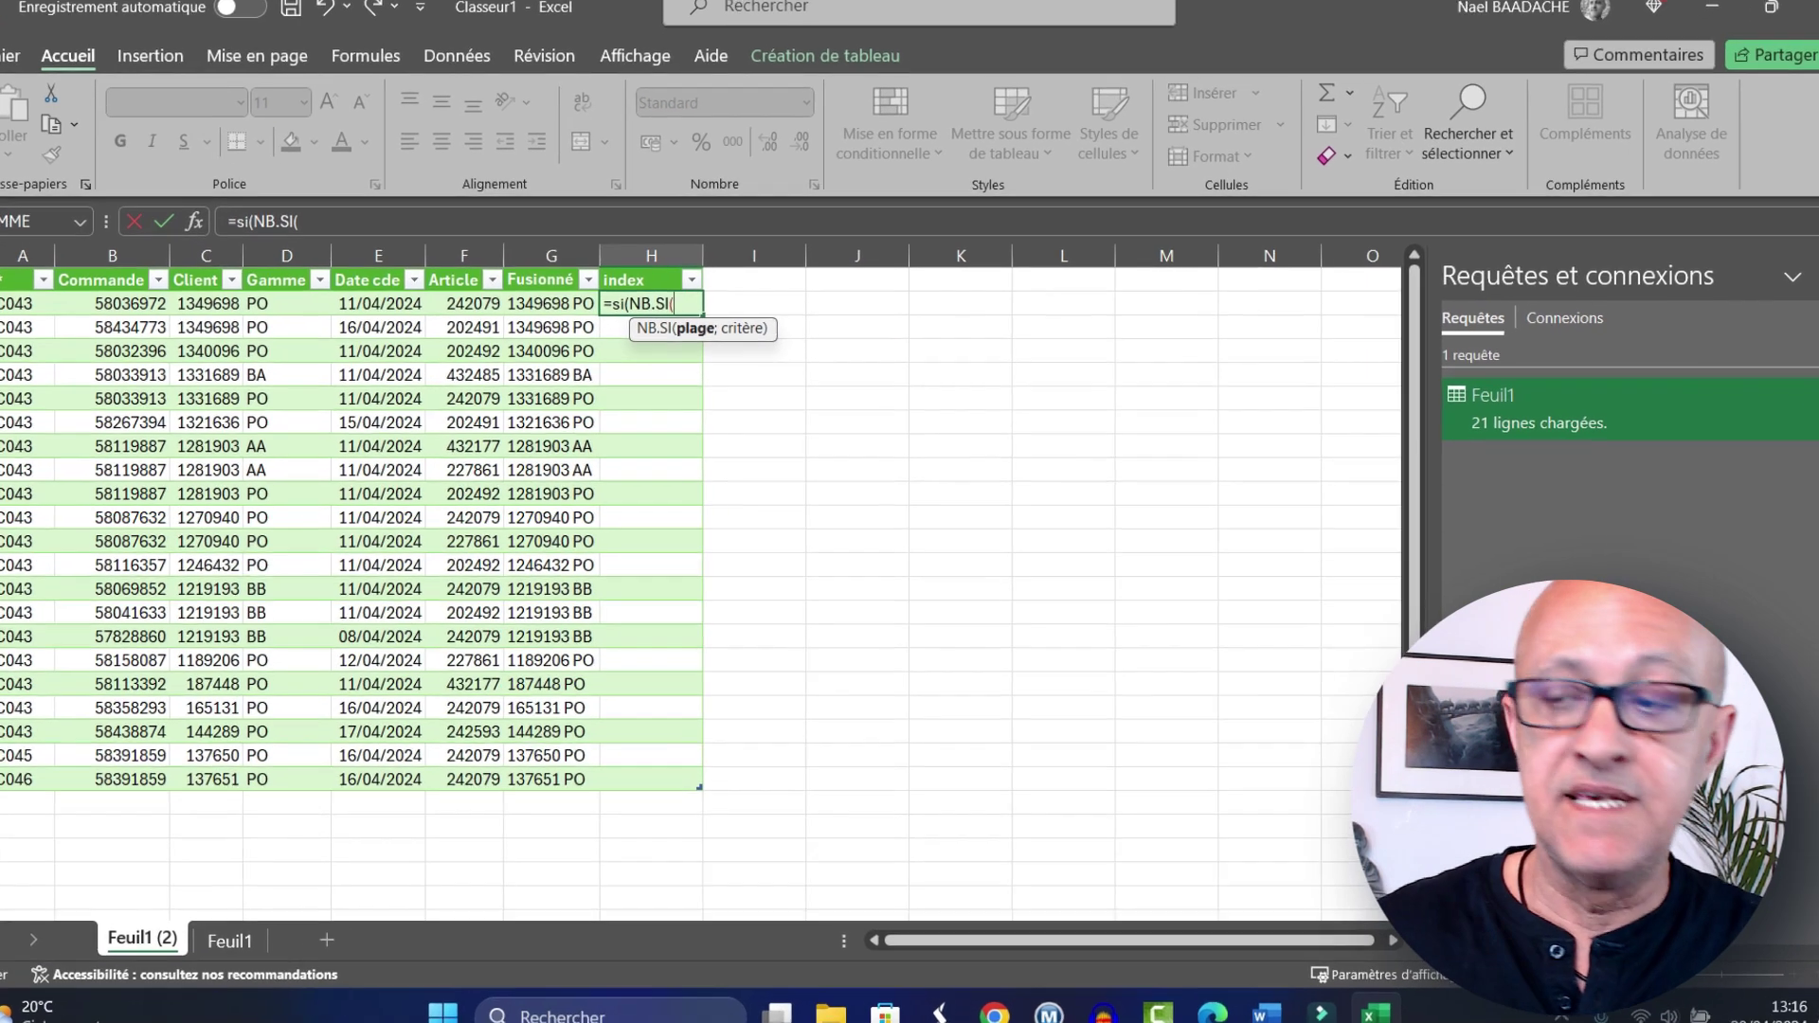
pyautogui.write('*')
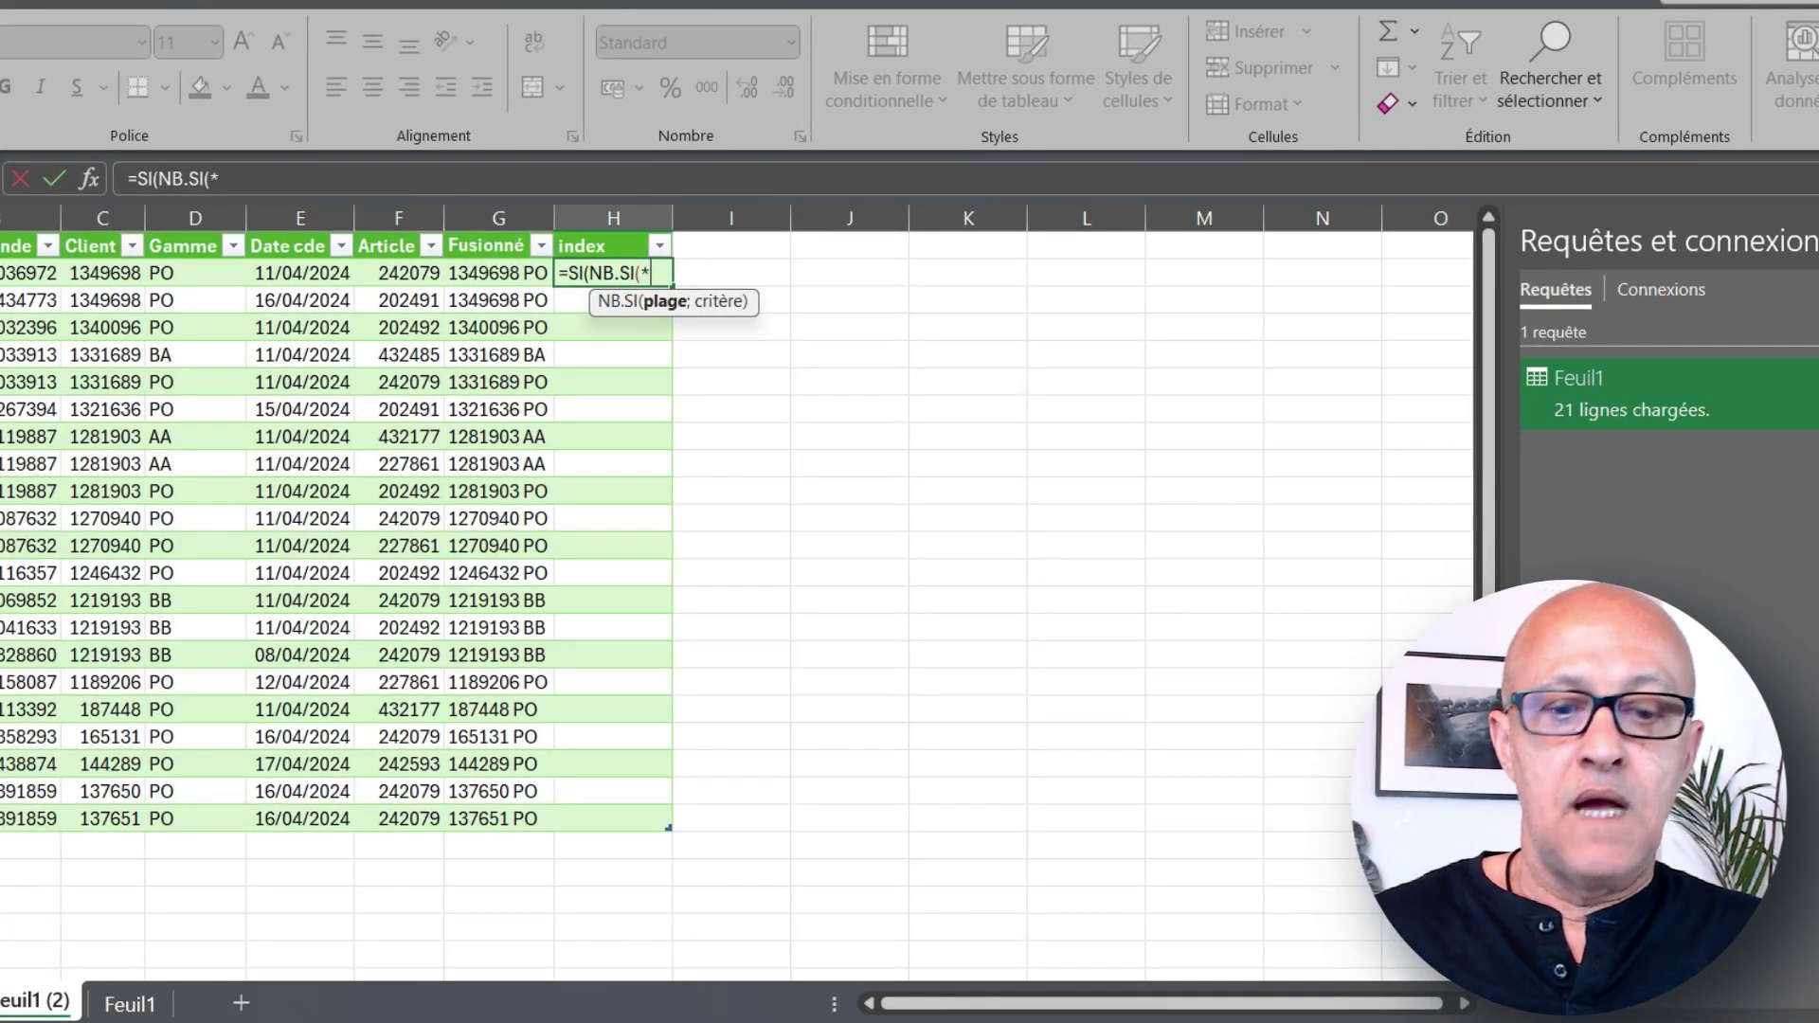
pyautogui.press('BackSpace')
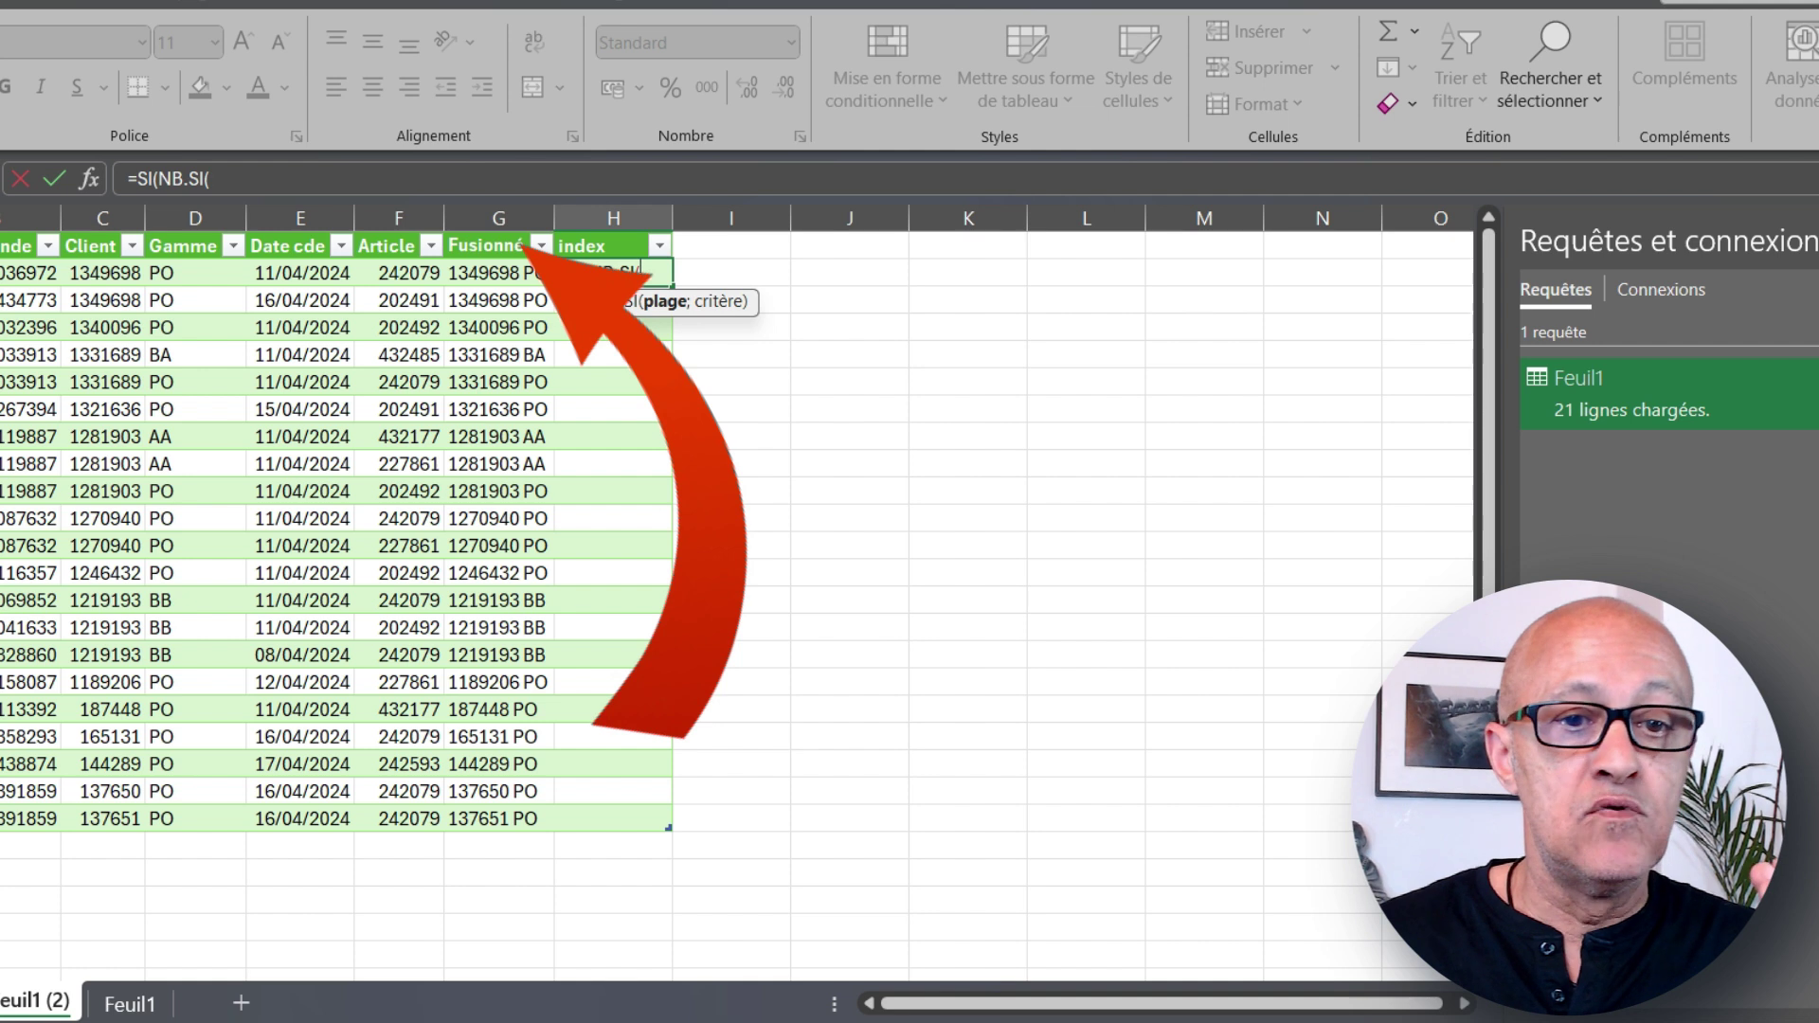
# Step: Set the NB.SI range to the expanding reference $G$1:G1 followed by a semicolon
pyautogui.click(485, 245)
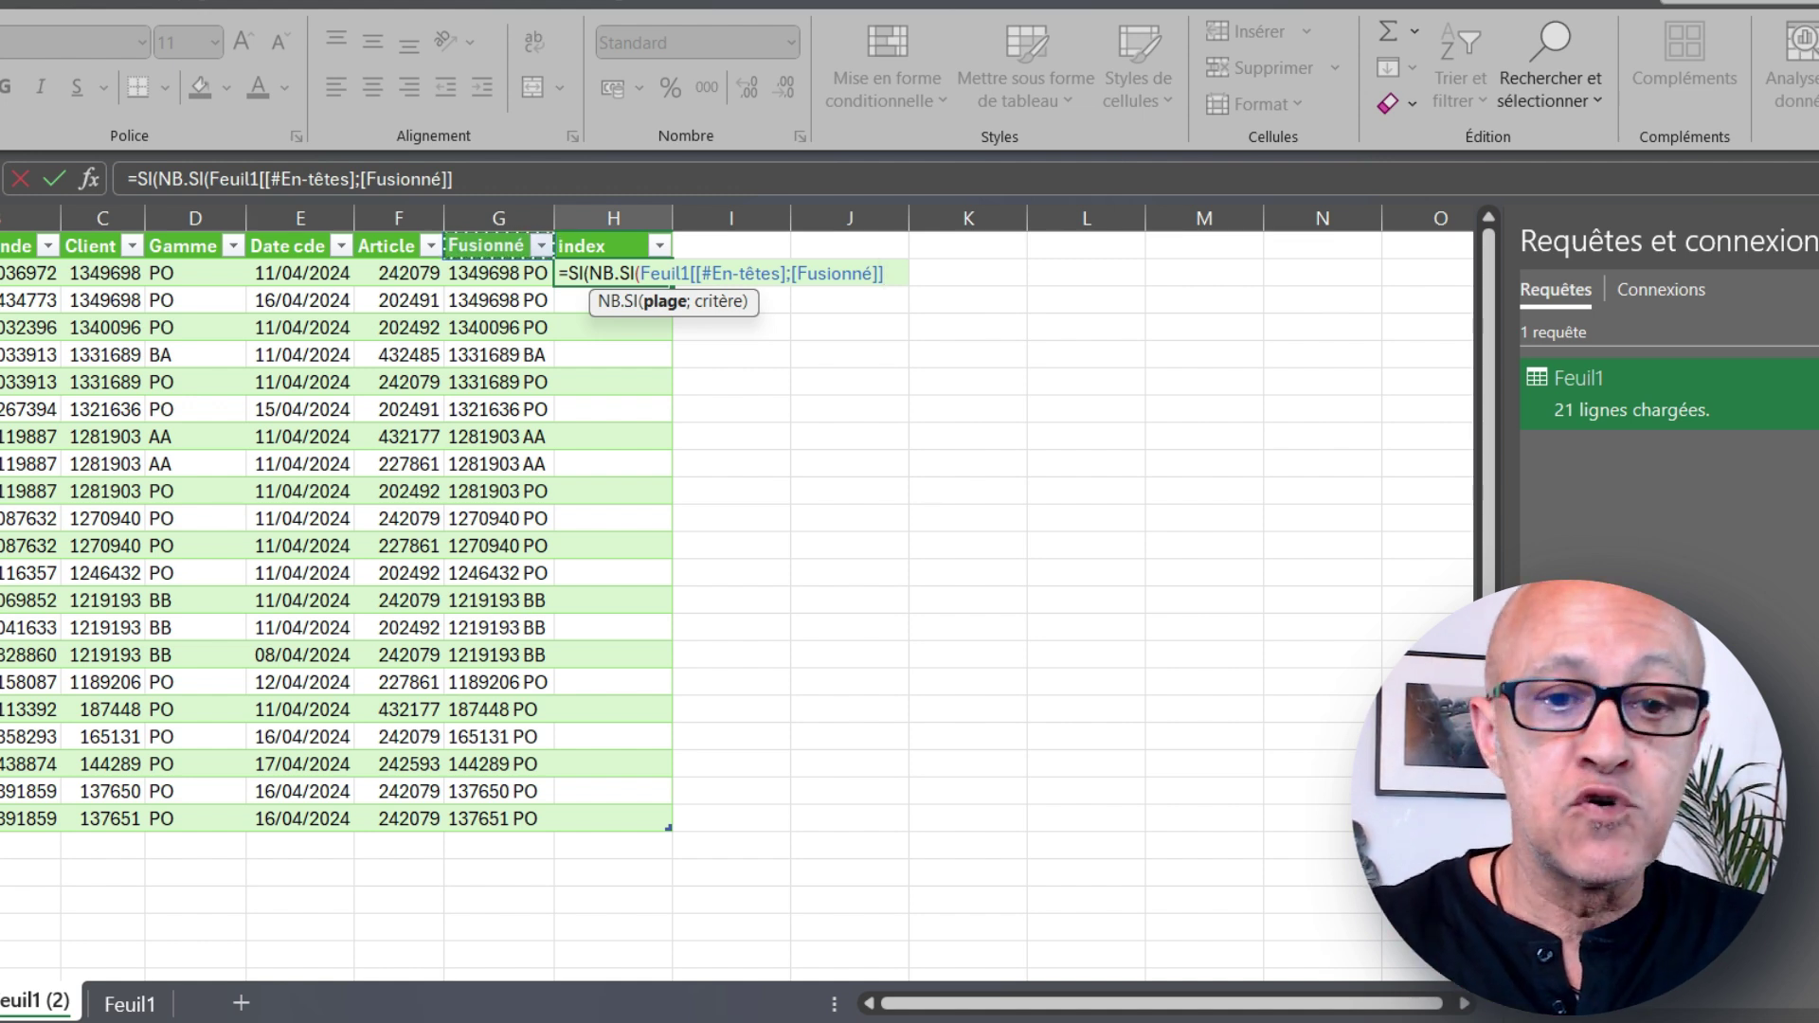
pyautogui.press('BackSpace')
pyautogui.press('BackSpace')
pyautogui.press('BackSpace')
pyautogui.press('BackSpace')
pyautogui.press('BackSpace')
pyautogui.press('BackSpace')
pyautogui.press('BackSpace')
pyautogui.press('BackSpace')
pyautogui.press('BackSpace')
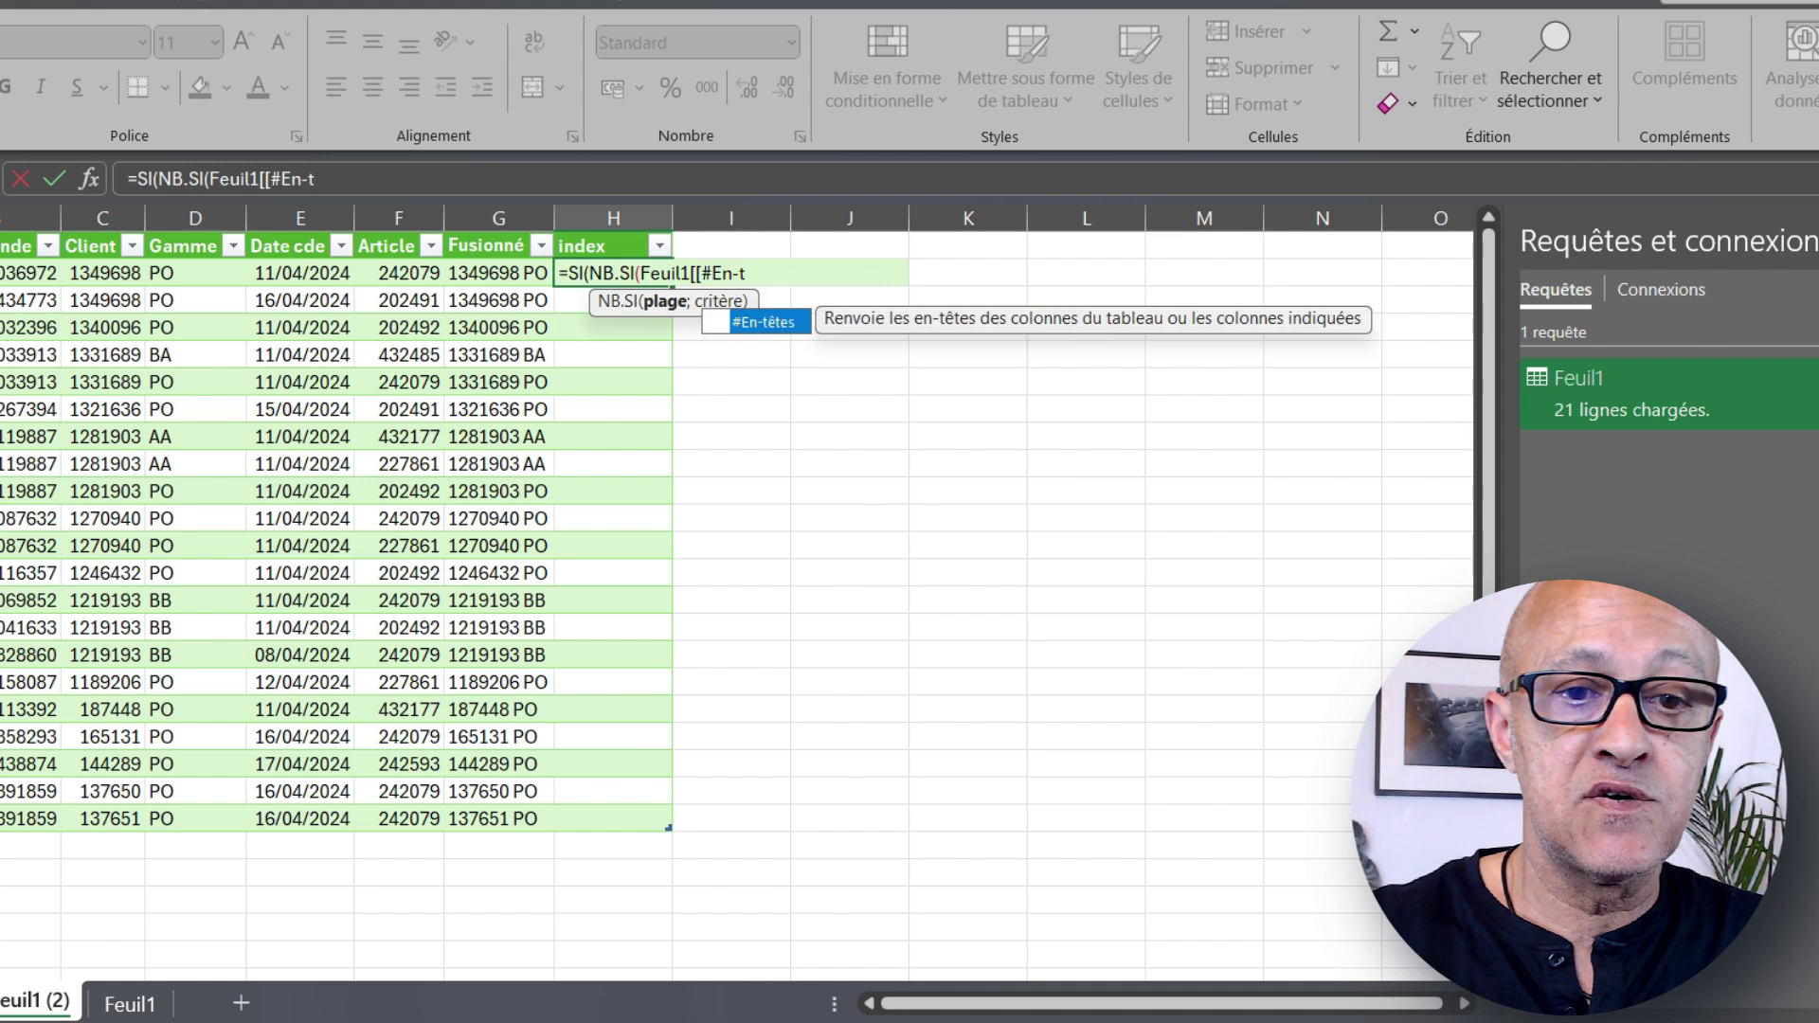
pyautogui.press('BackSpace')
pyautogui.press('BackSpace')
pyautogui.press('BackSpace')
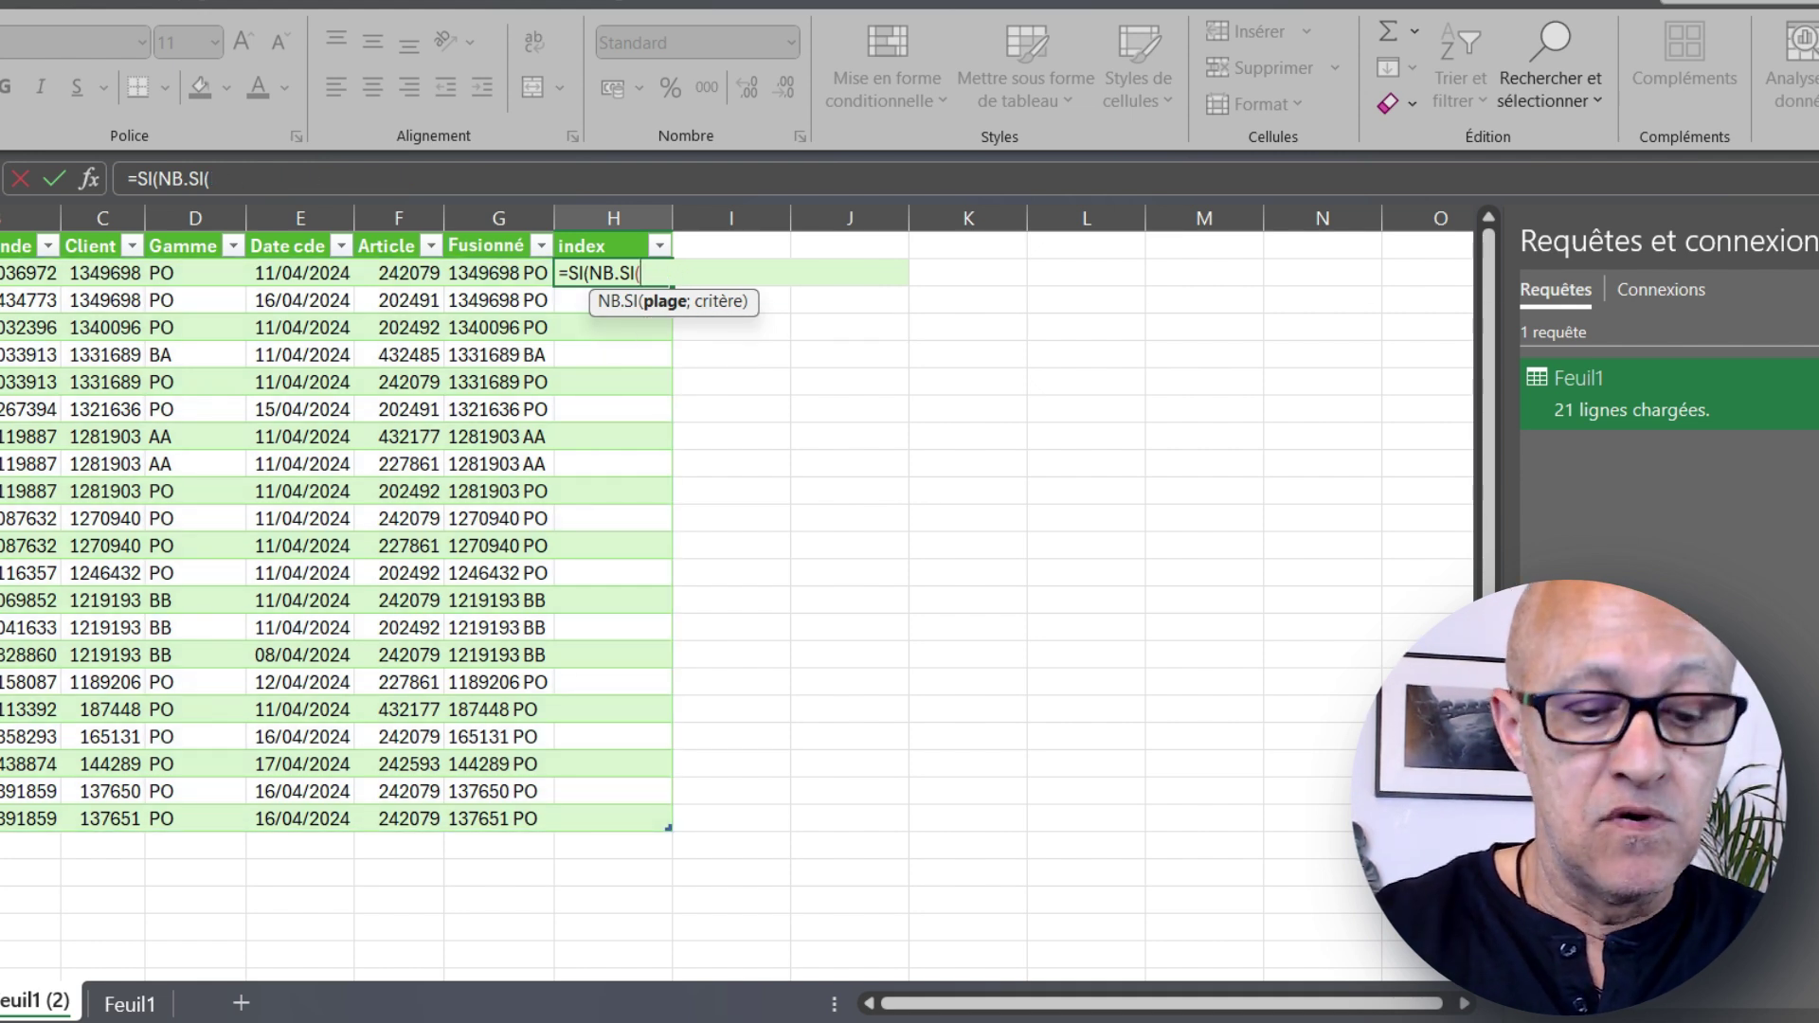
pyautogui.write('G')
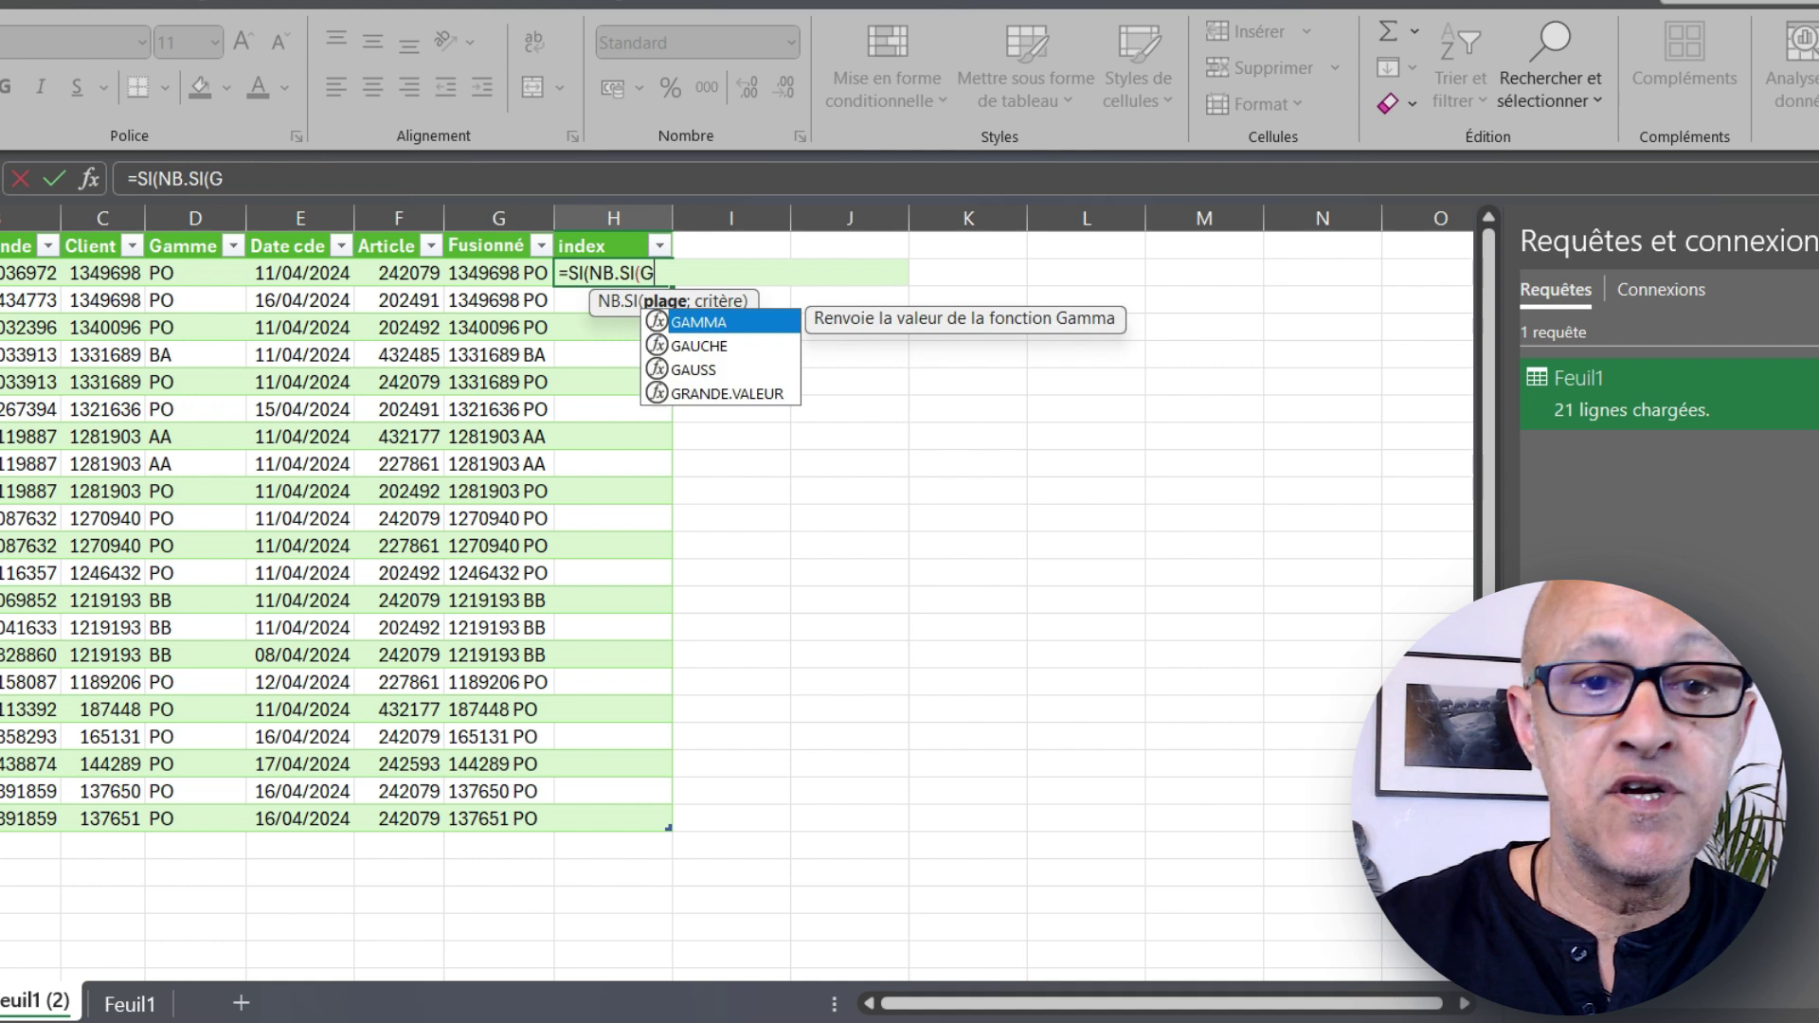
pyautogui.write('1')
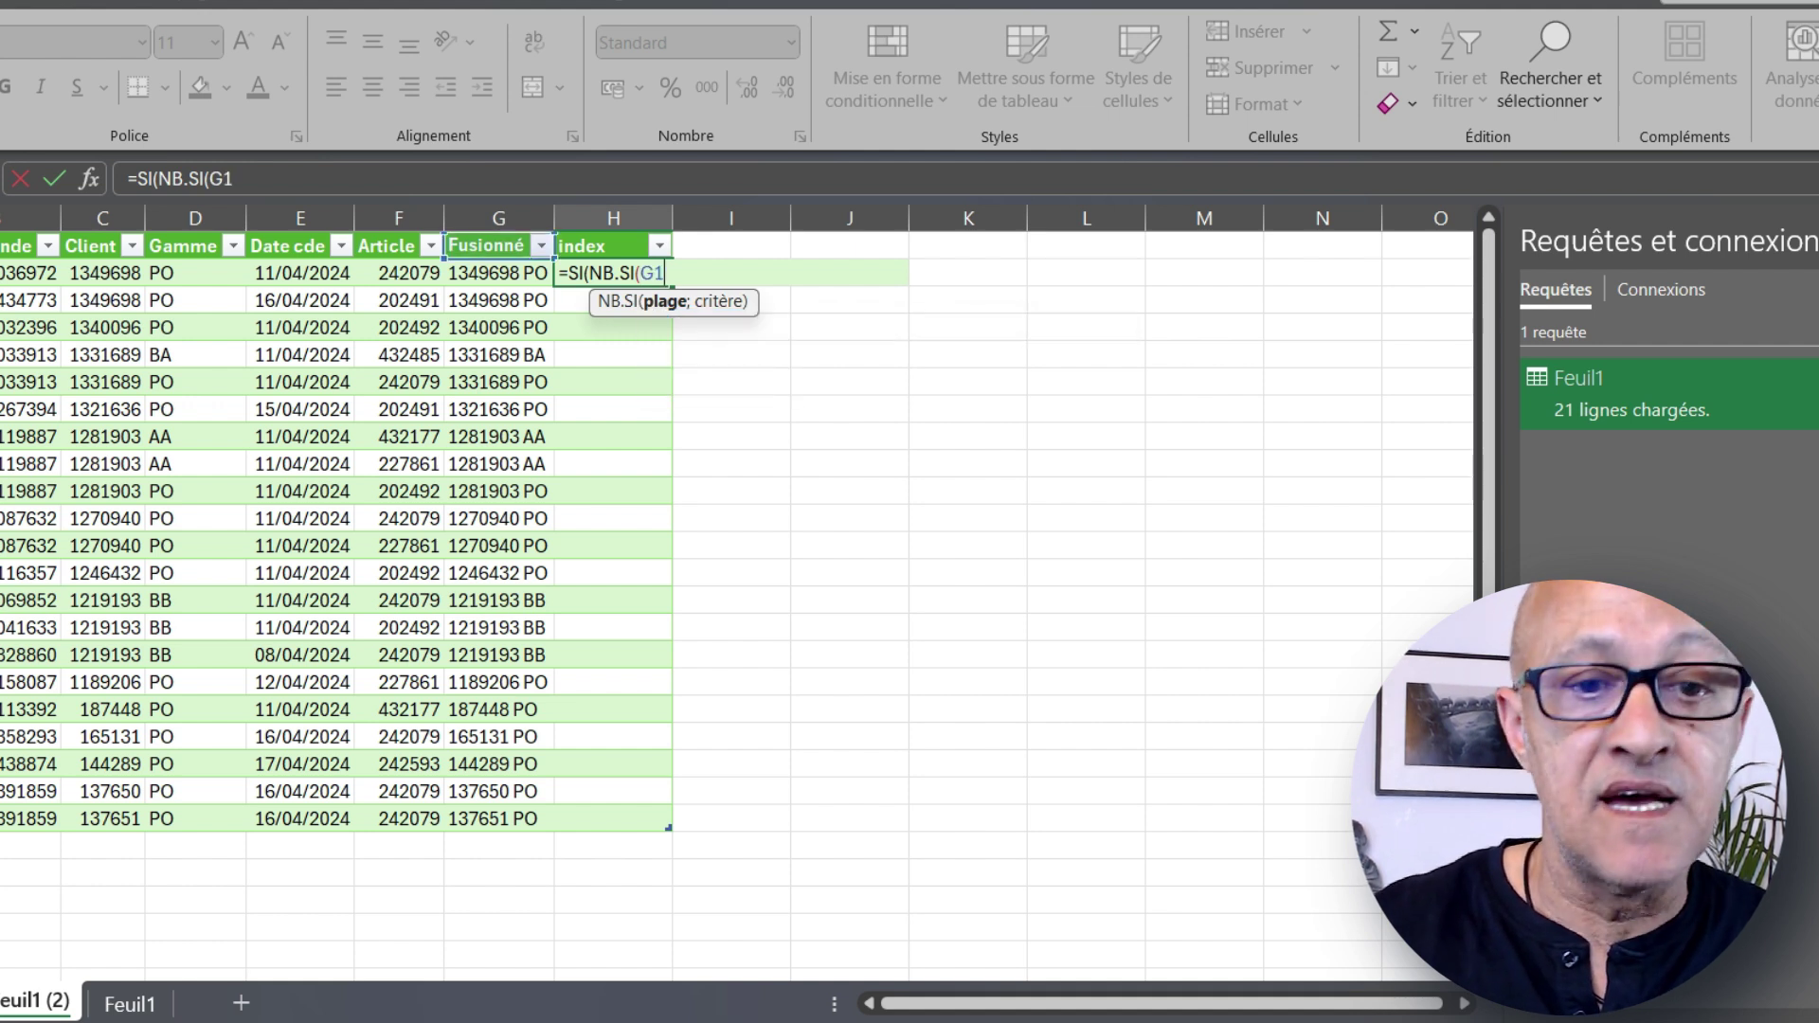
pyautogui.write(':')
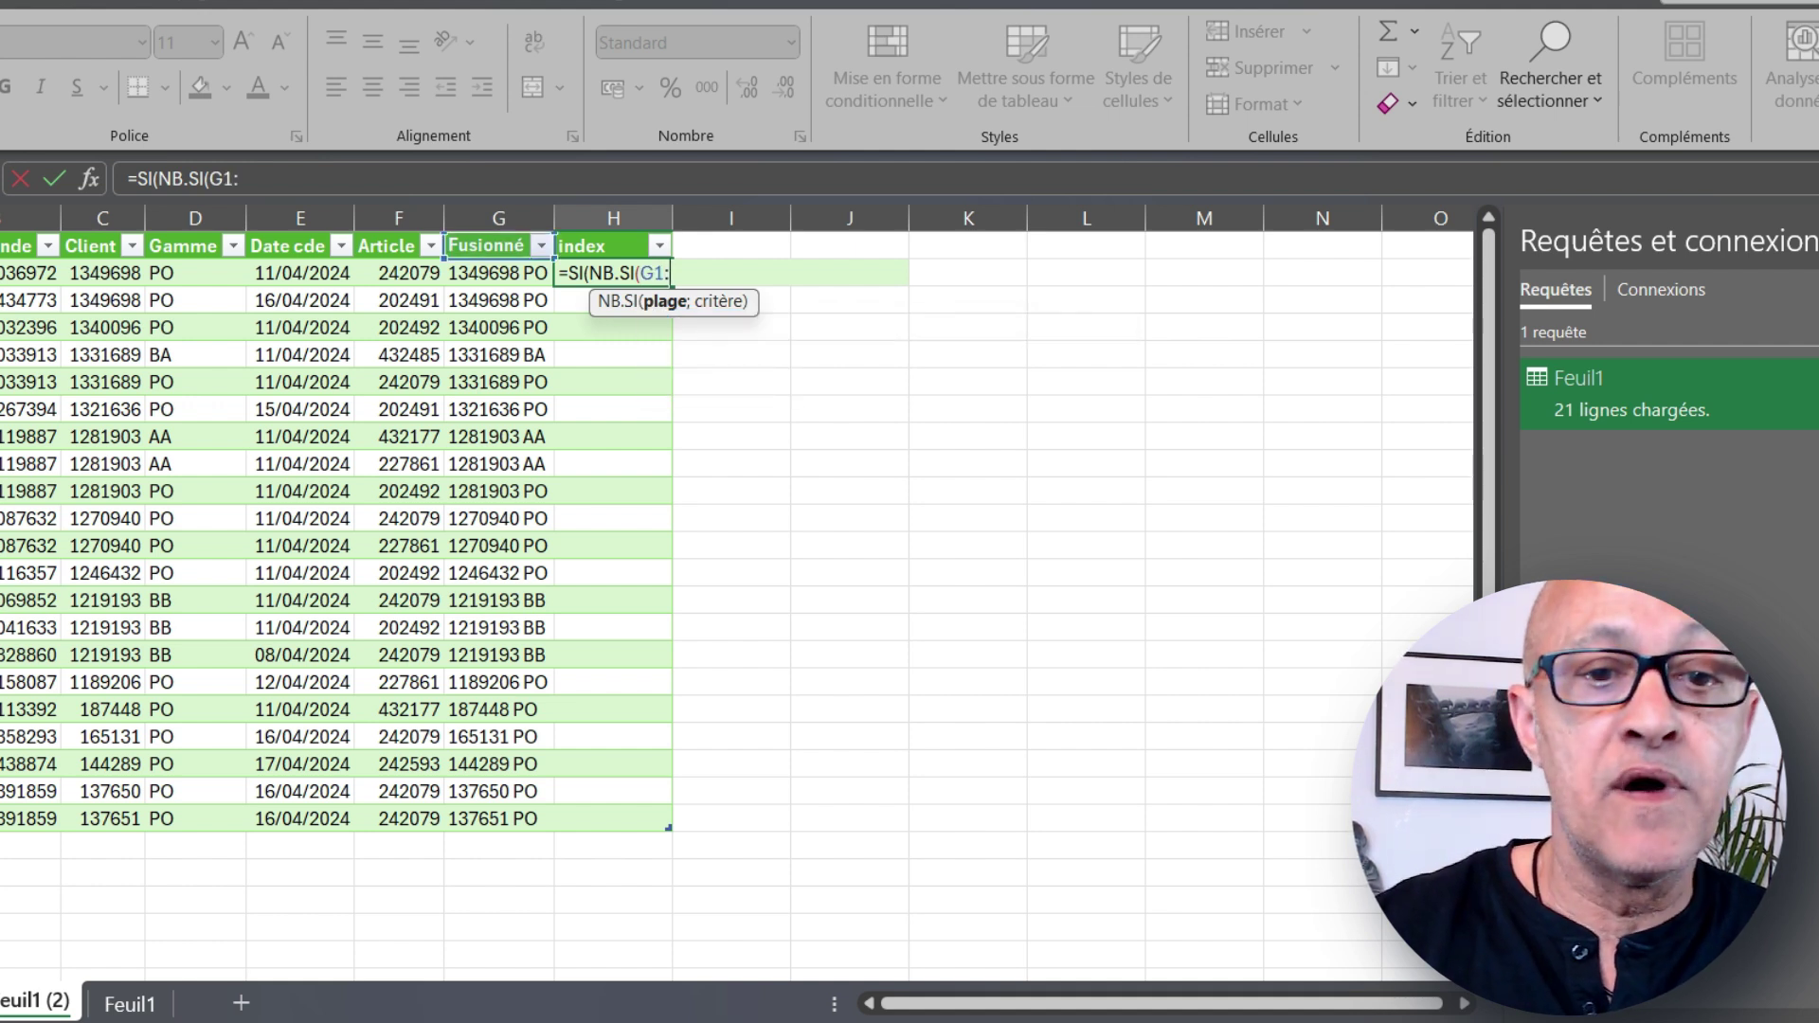
pyautogui.write('G1')
pyautogui.click(654, 273)
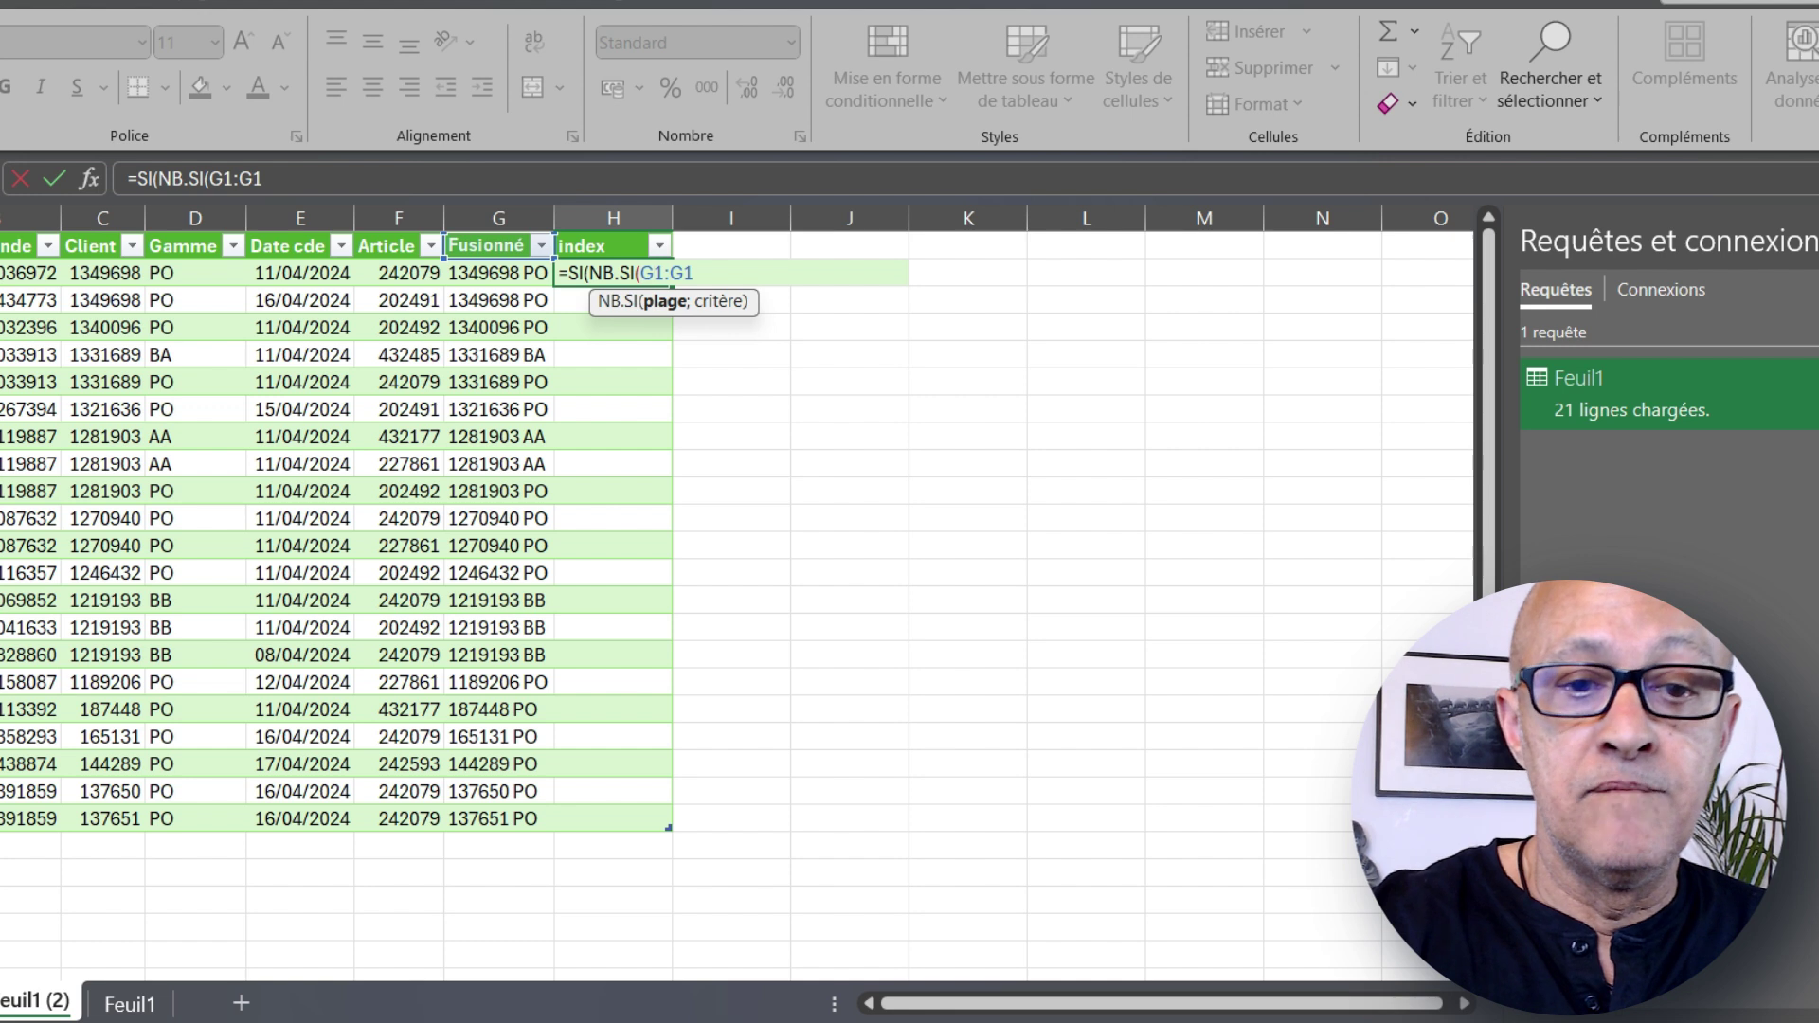
pyautogui.press('F4')
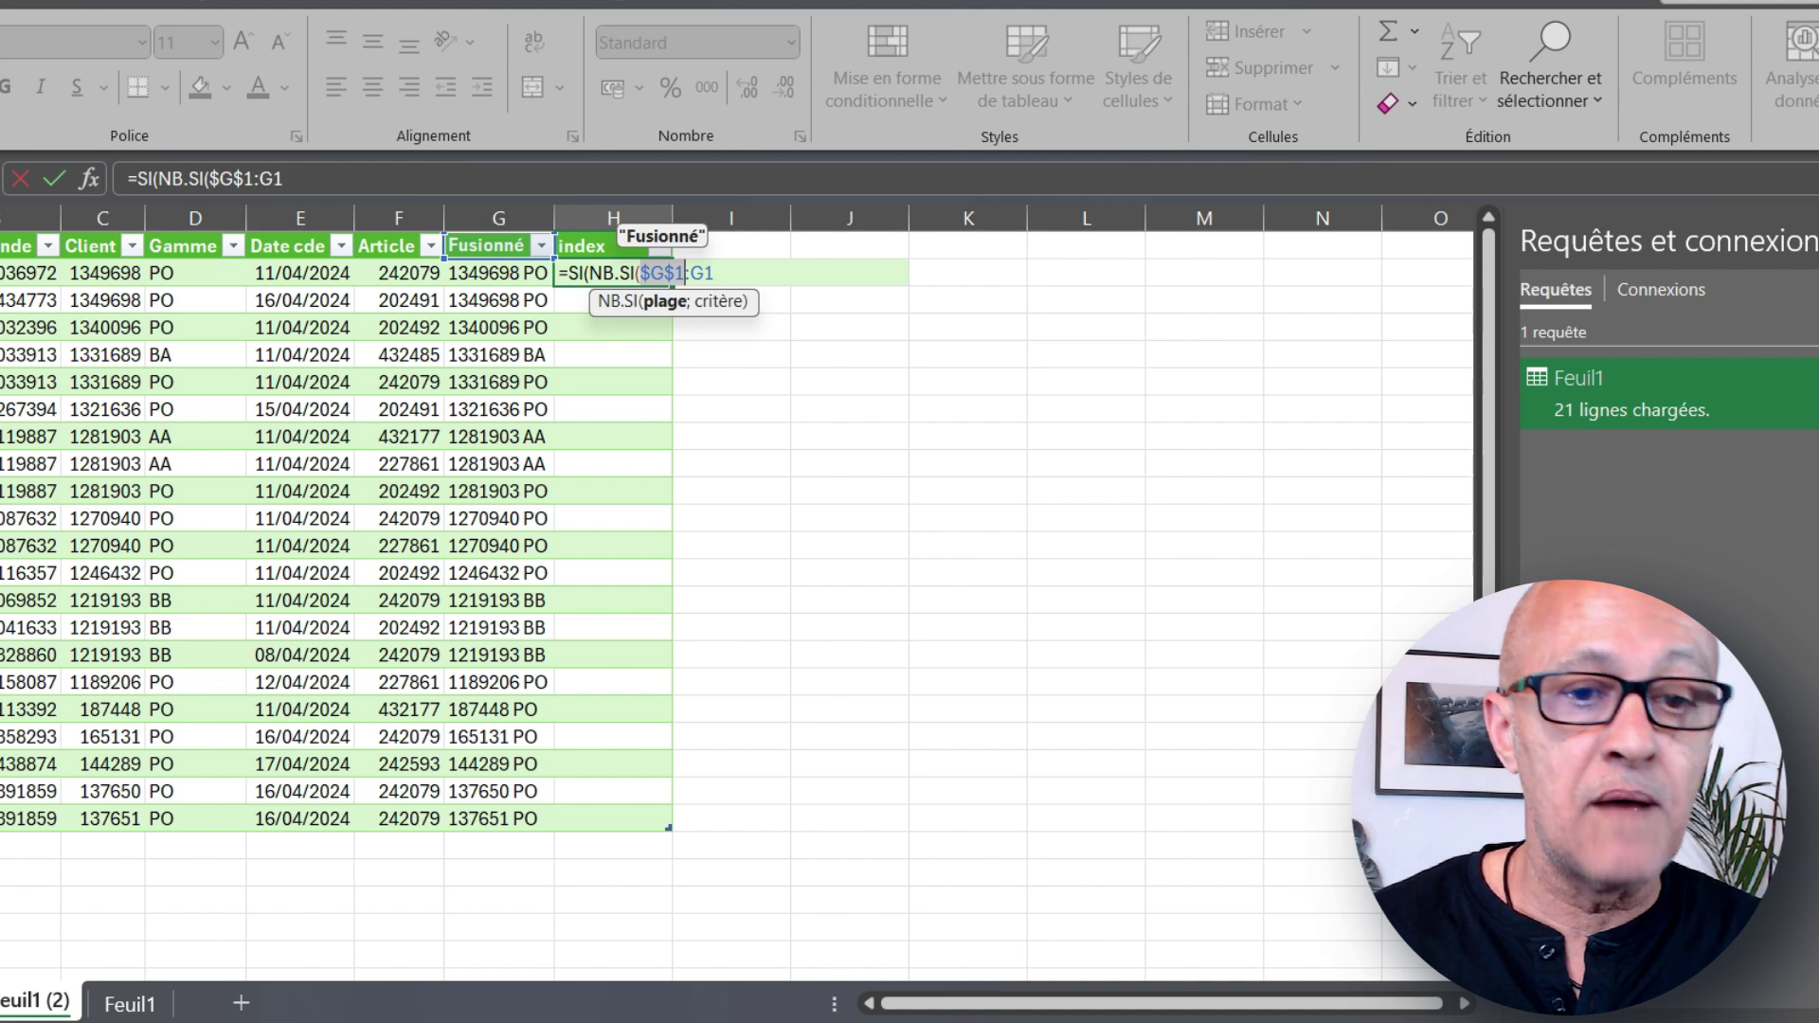
pyautogui.click(714, 273)
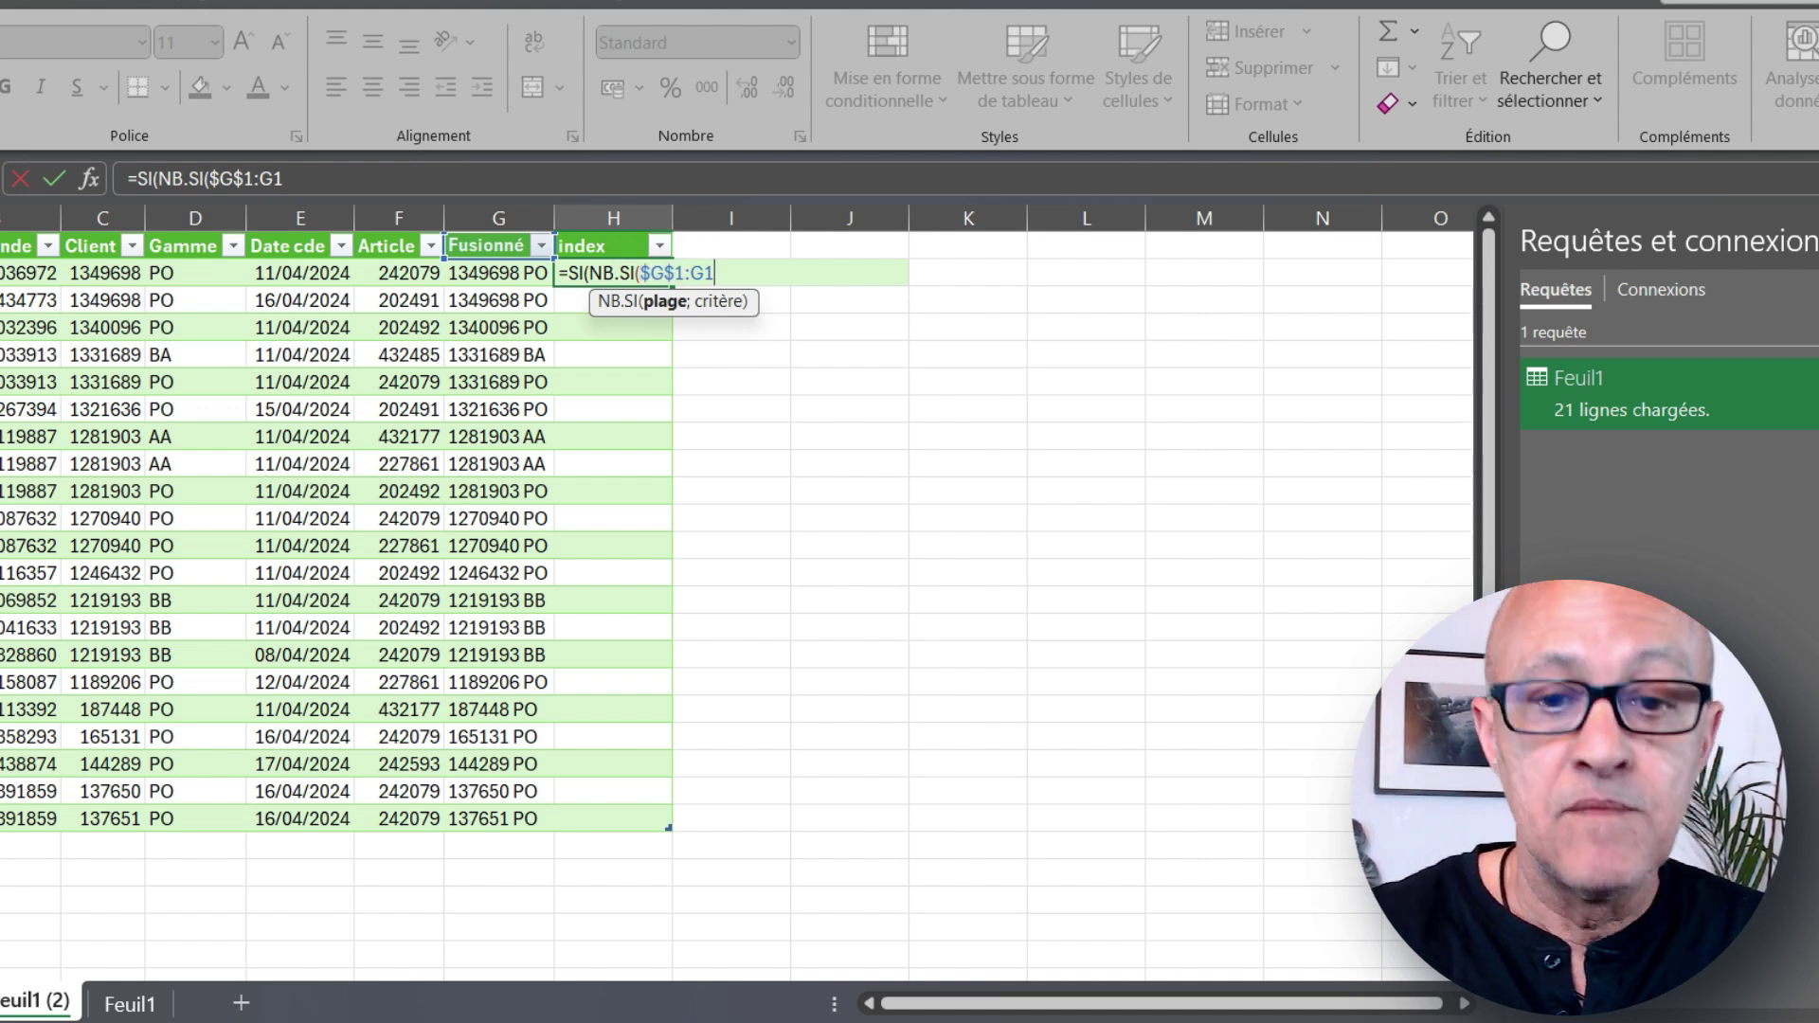
pyautogui.write(';')
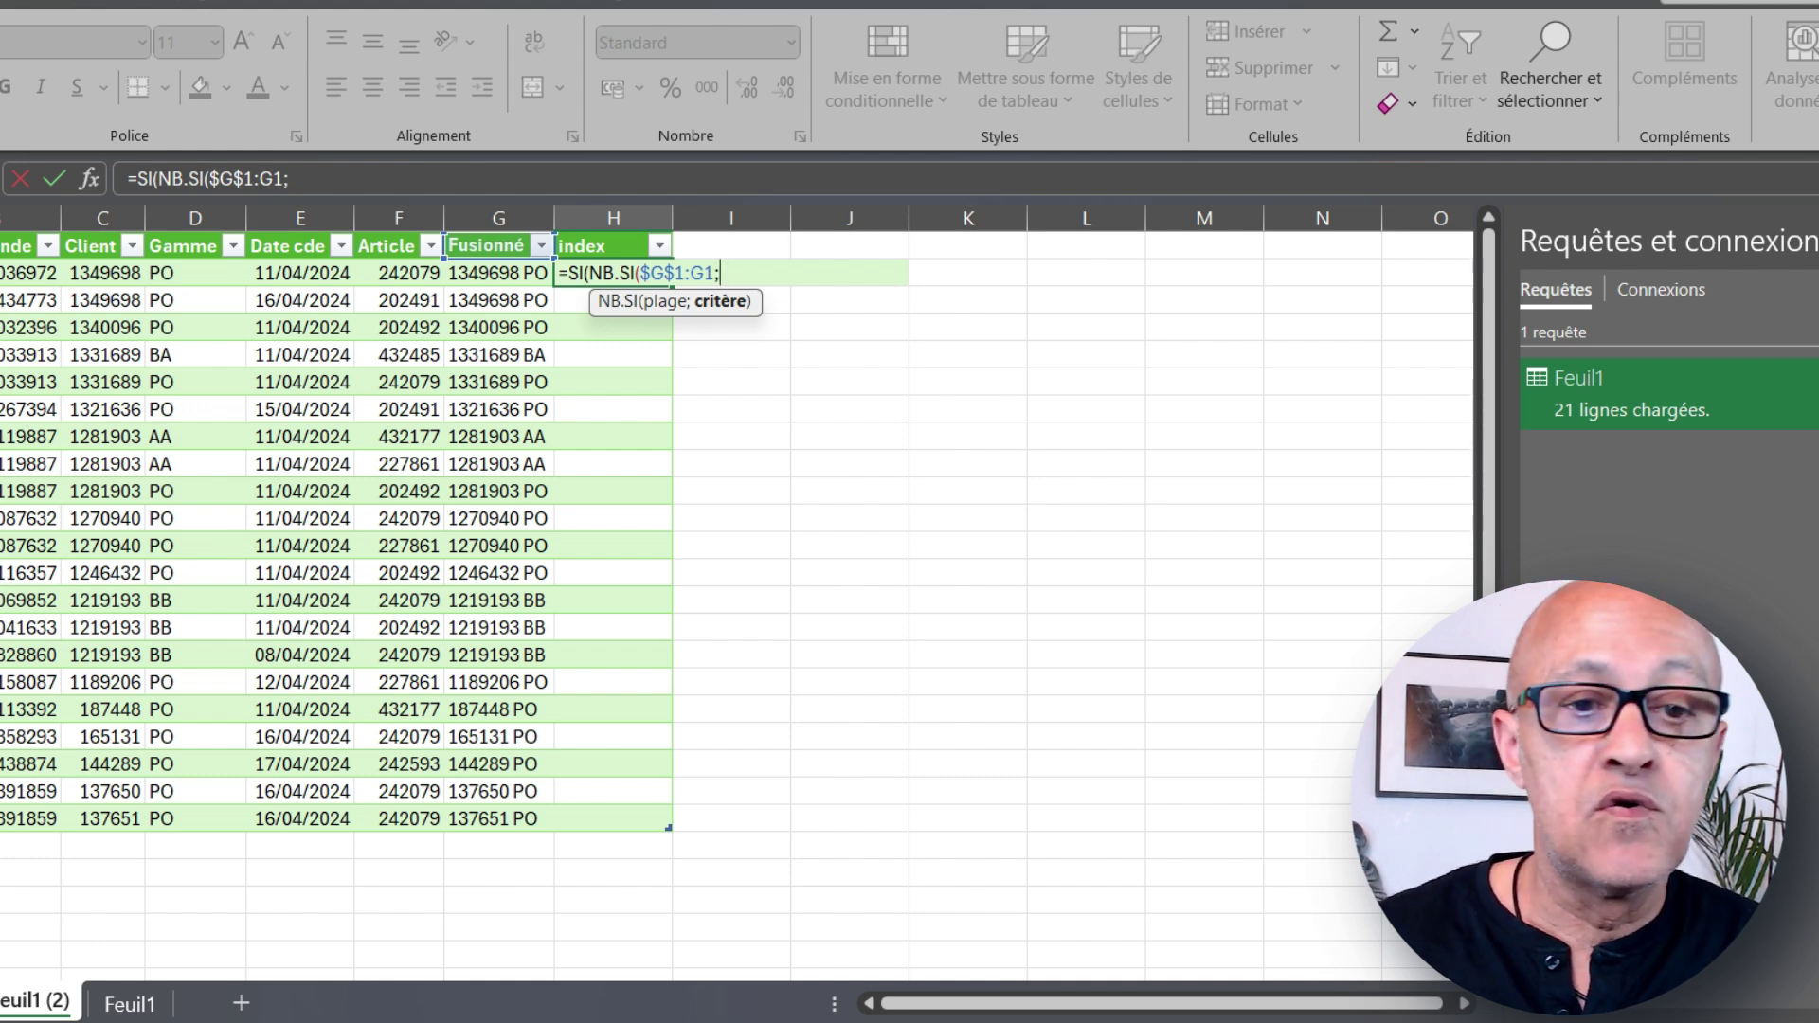
# Step: Add criterion G2, the test >0 and results "" and 1 to the formula
pyautogui.click(498, 272)
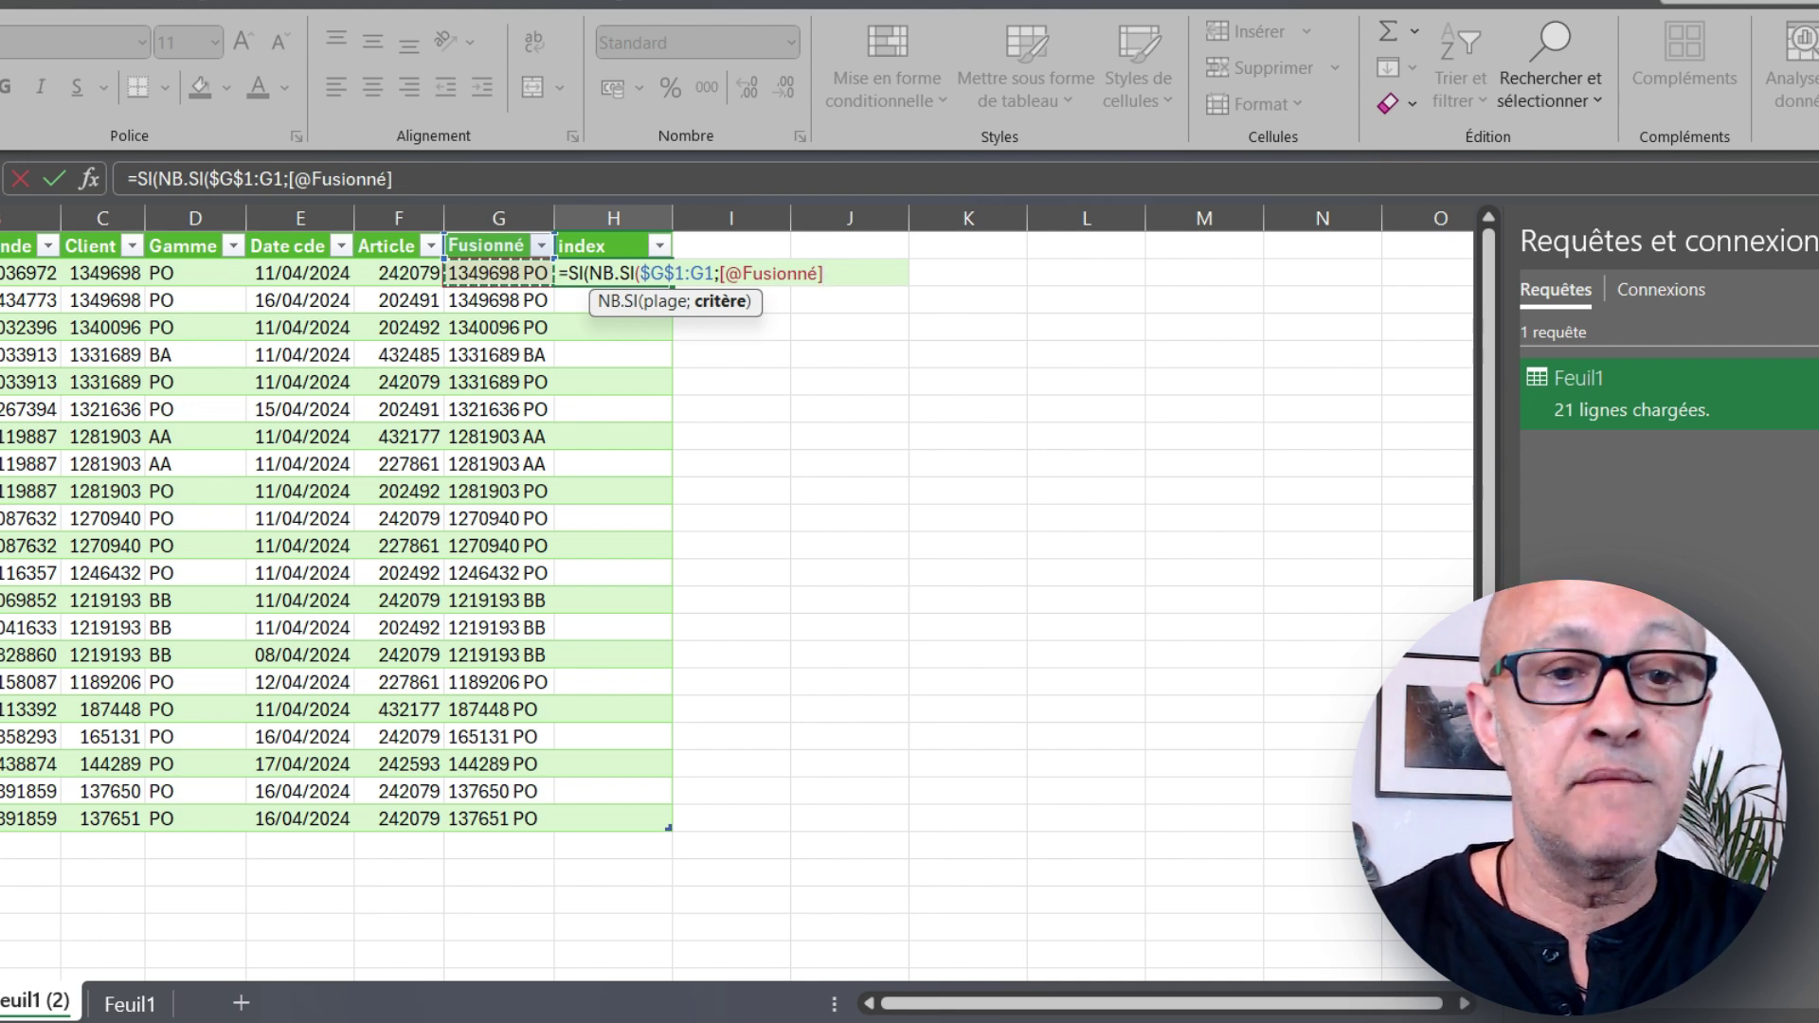
pyautogui.press('BackSpace')
pyautogui.press('BackSpace')
pyautogui.press('BackSpace')
pyautogui.press('BackSpace')
pyautogui.press('BackSpace')
pyautogui.press('BackSpace')
pyautogui.press('BackSpace')
pyautogui.press('BackSpace')
pyautogui.press('BackSpace')
pyautogui.press('BackSpace')
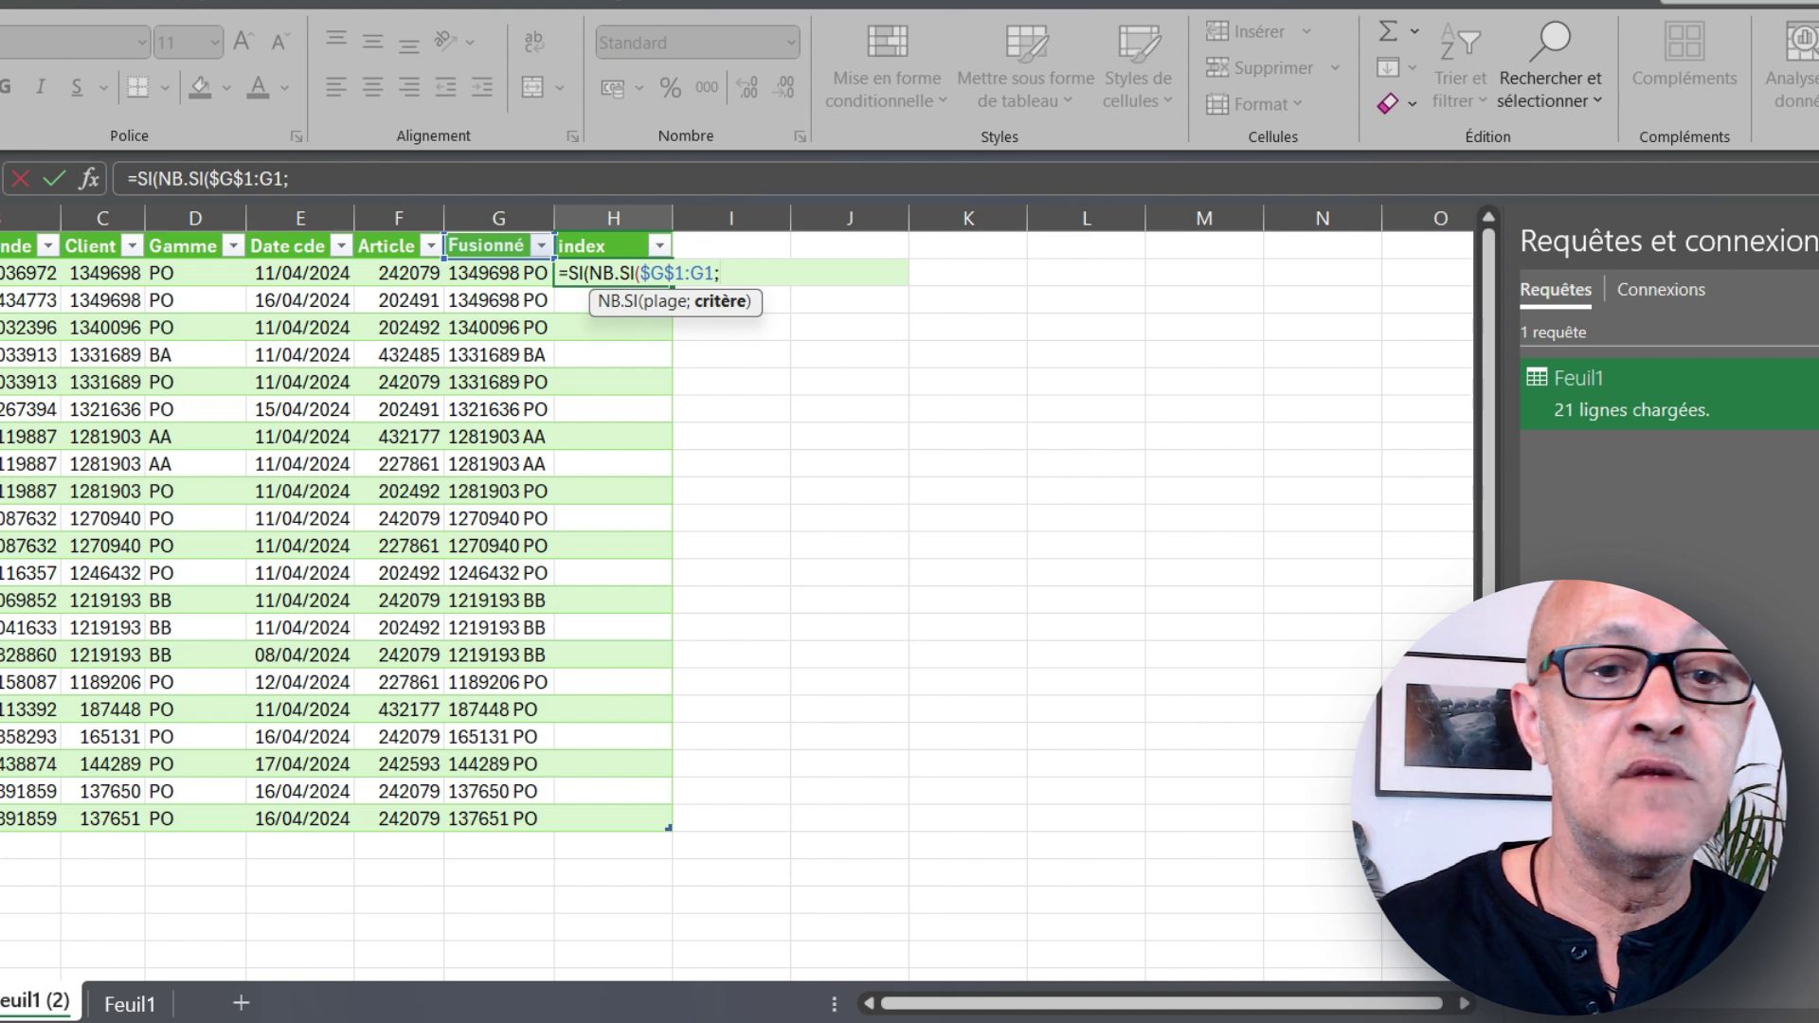
pyautogui.write('g')
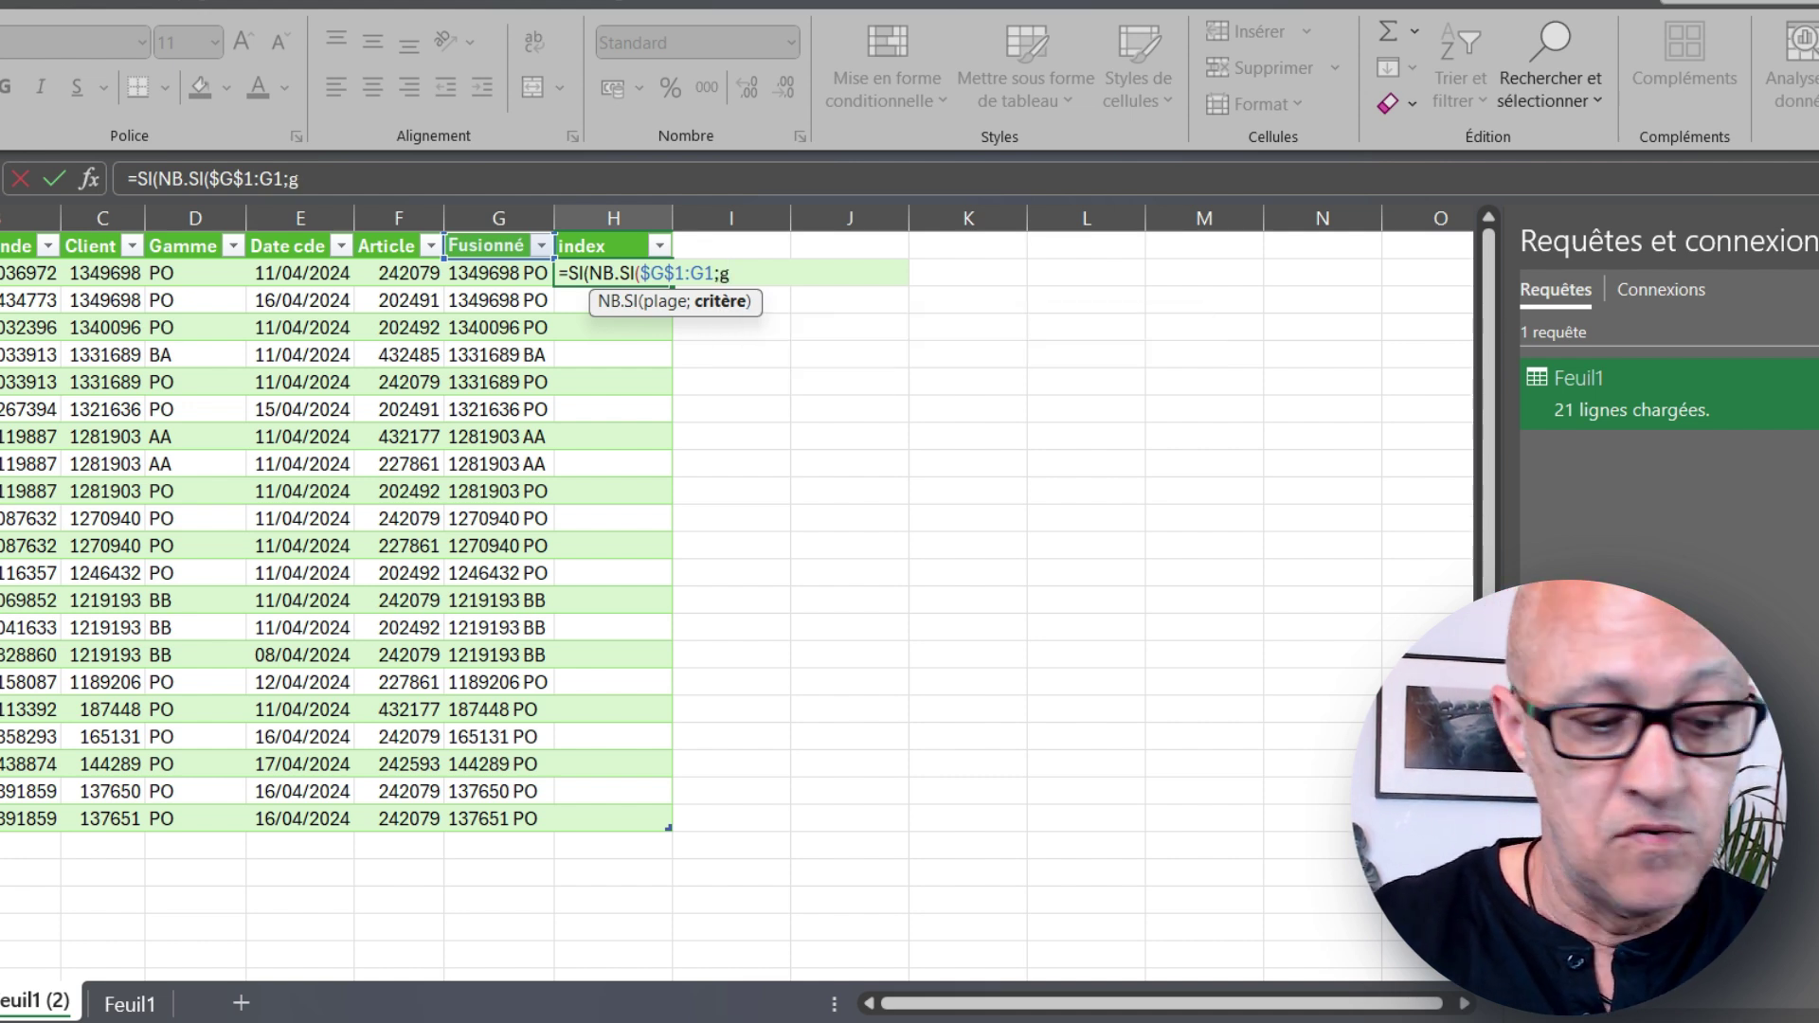
pyautogui.write('2')
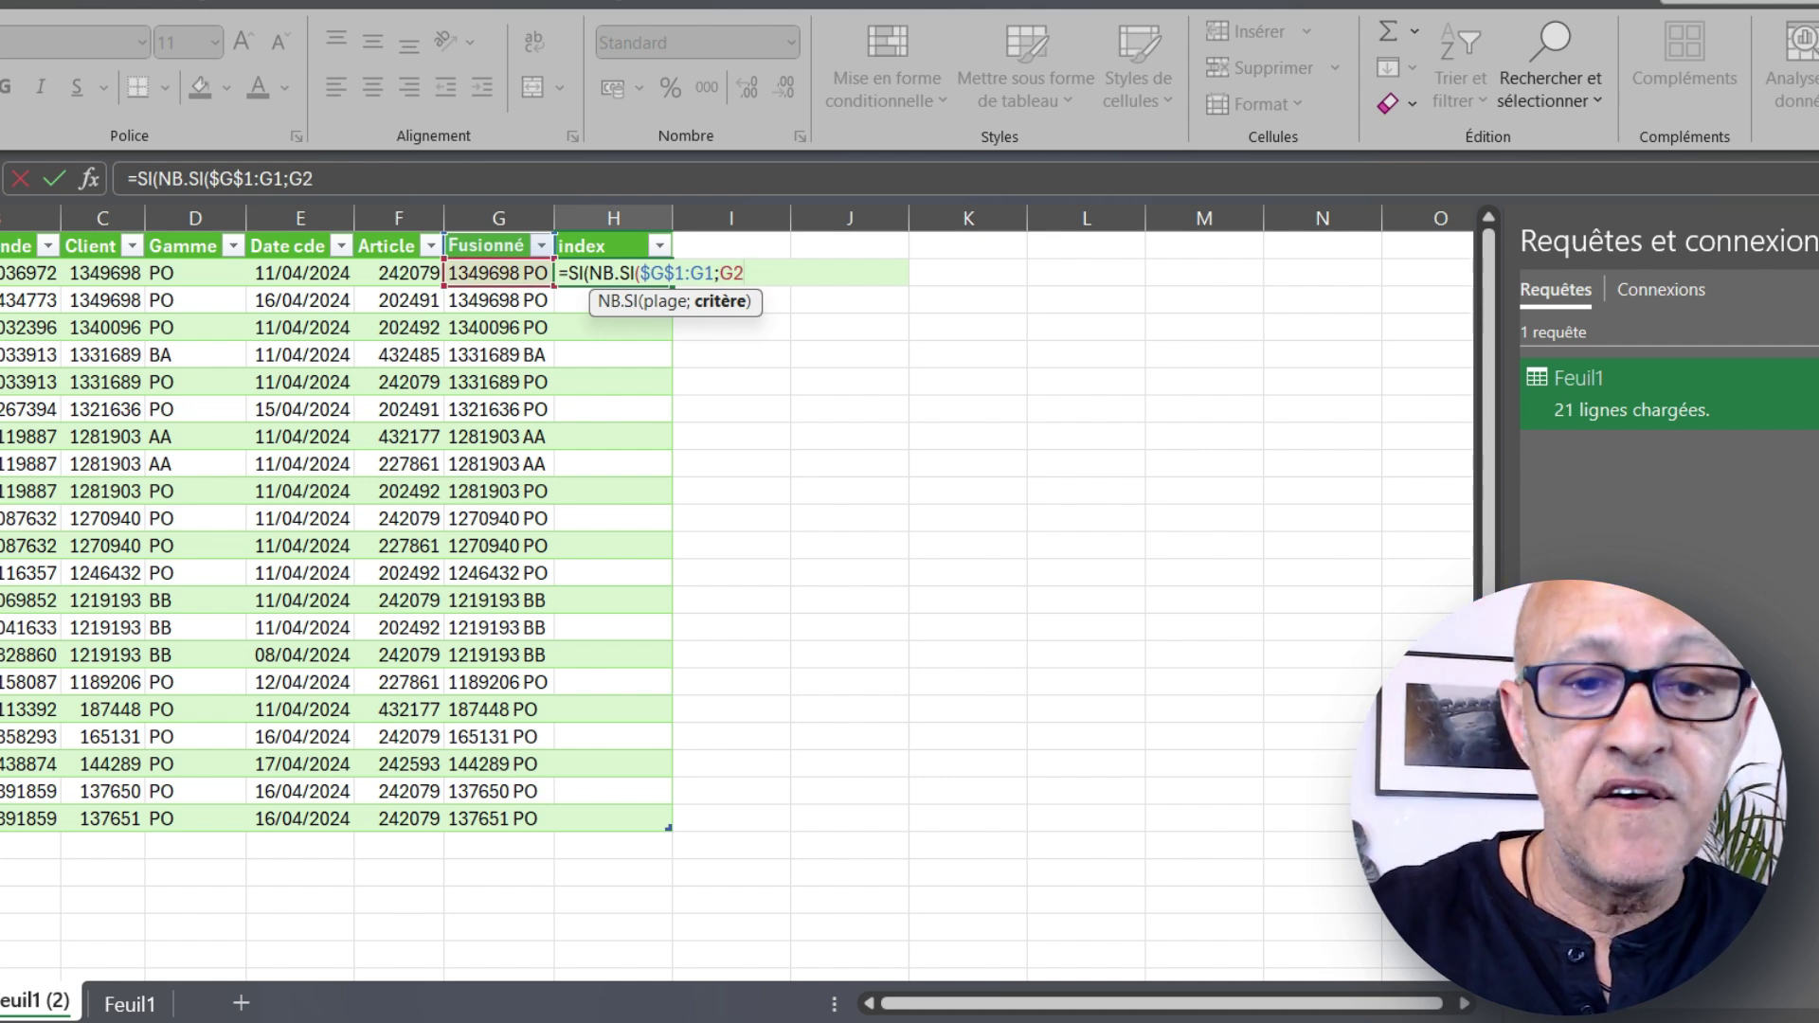
pyautogui.write(')')
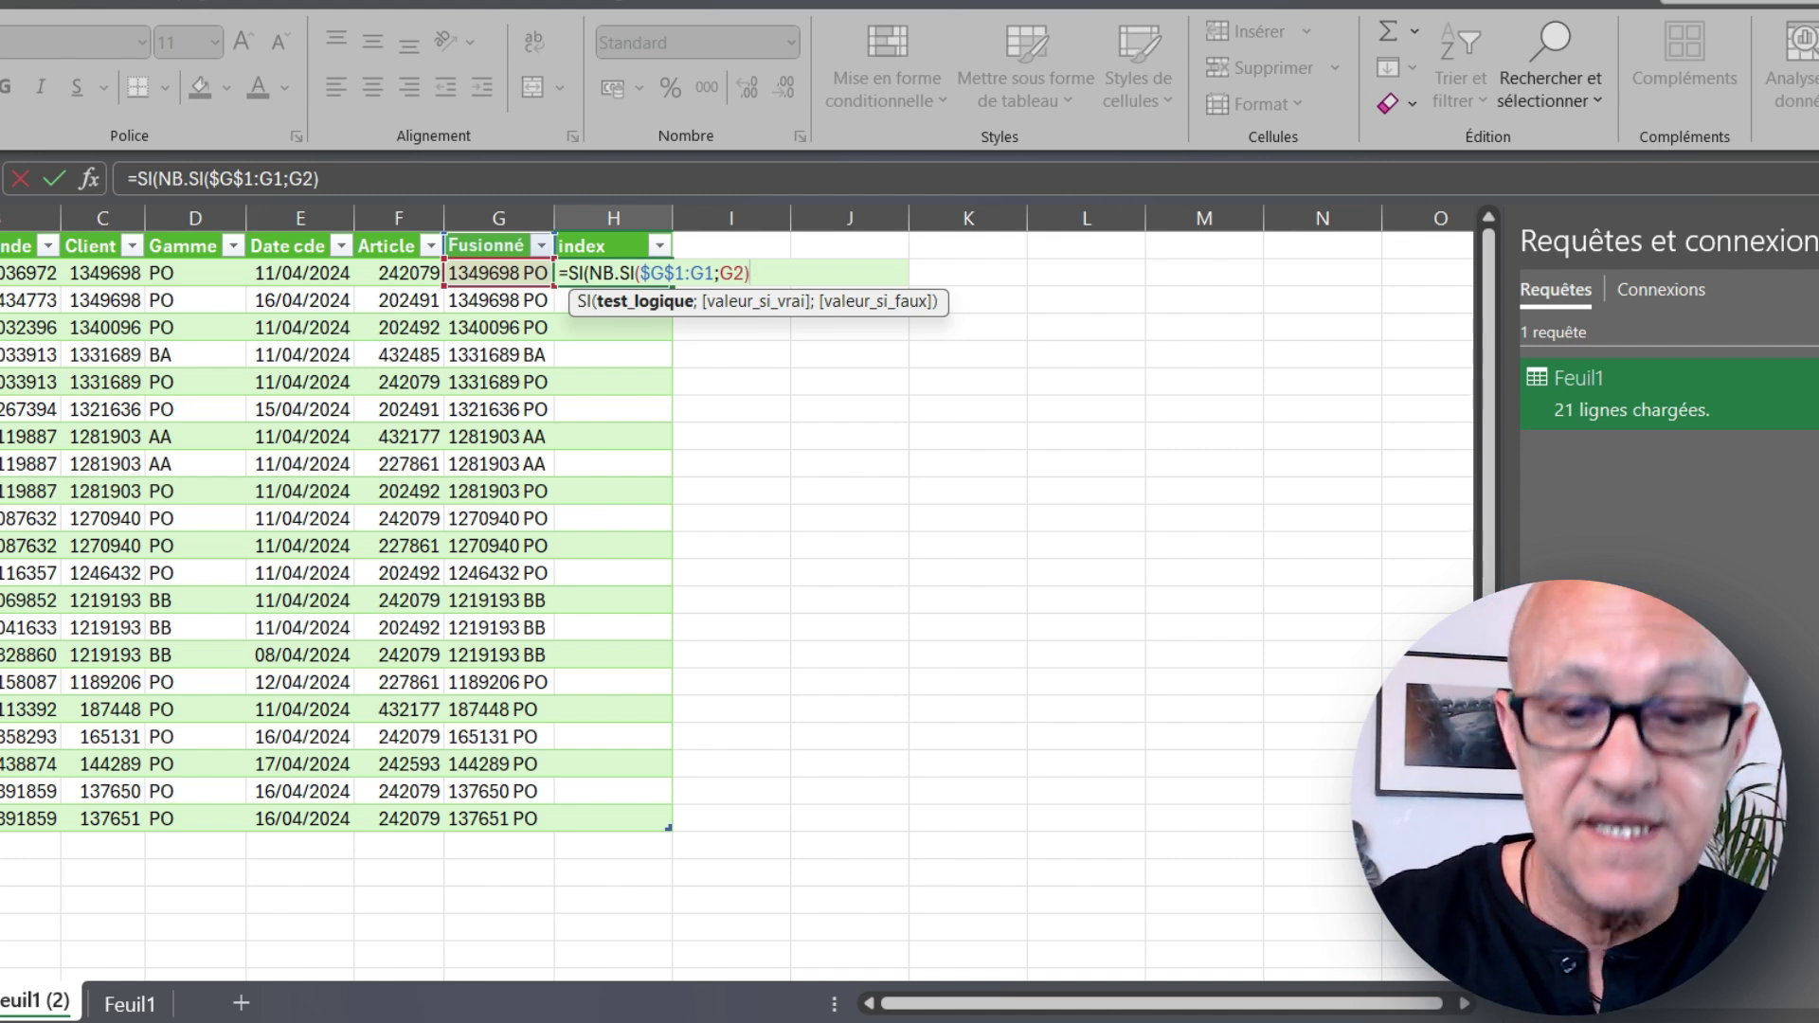
pyautogui.write('>0')
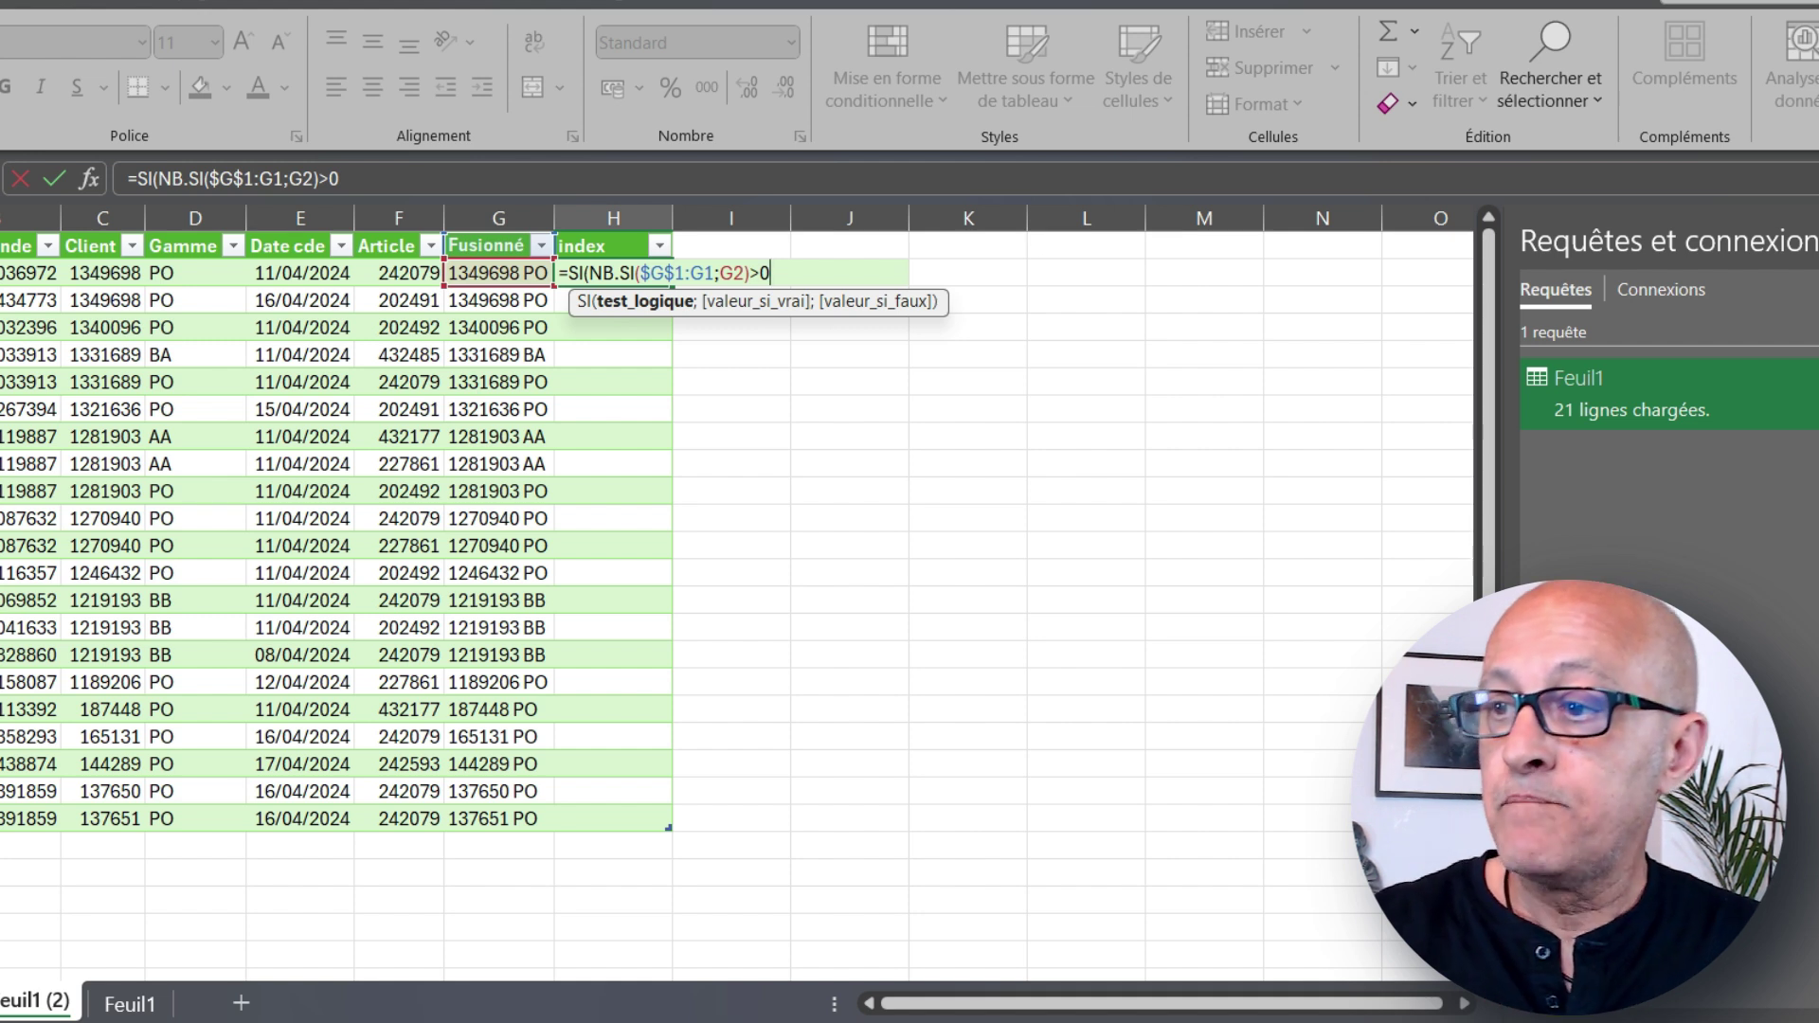
pyautogui.write(';')
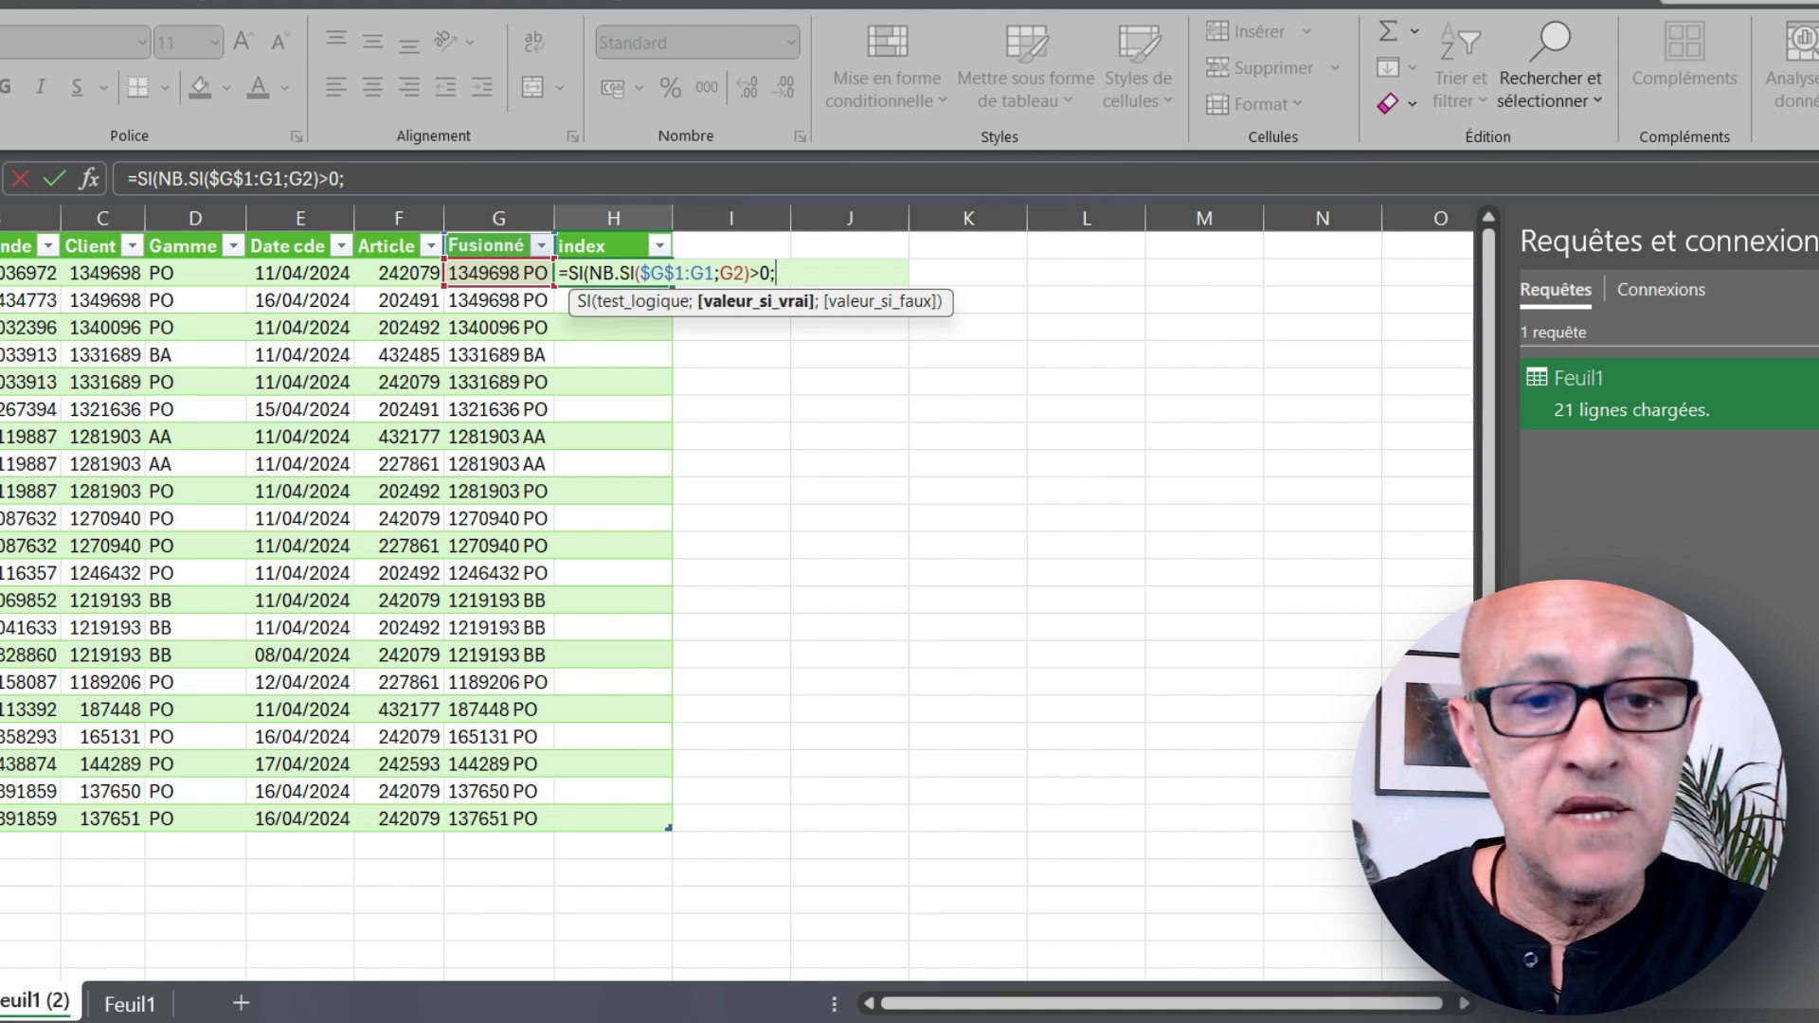
pyautogui.write('"')
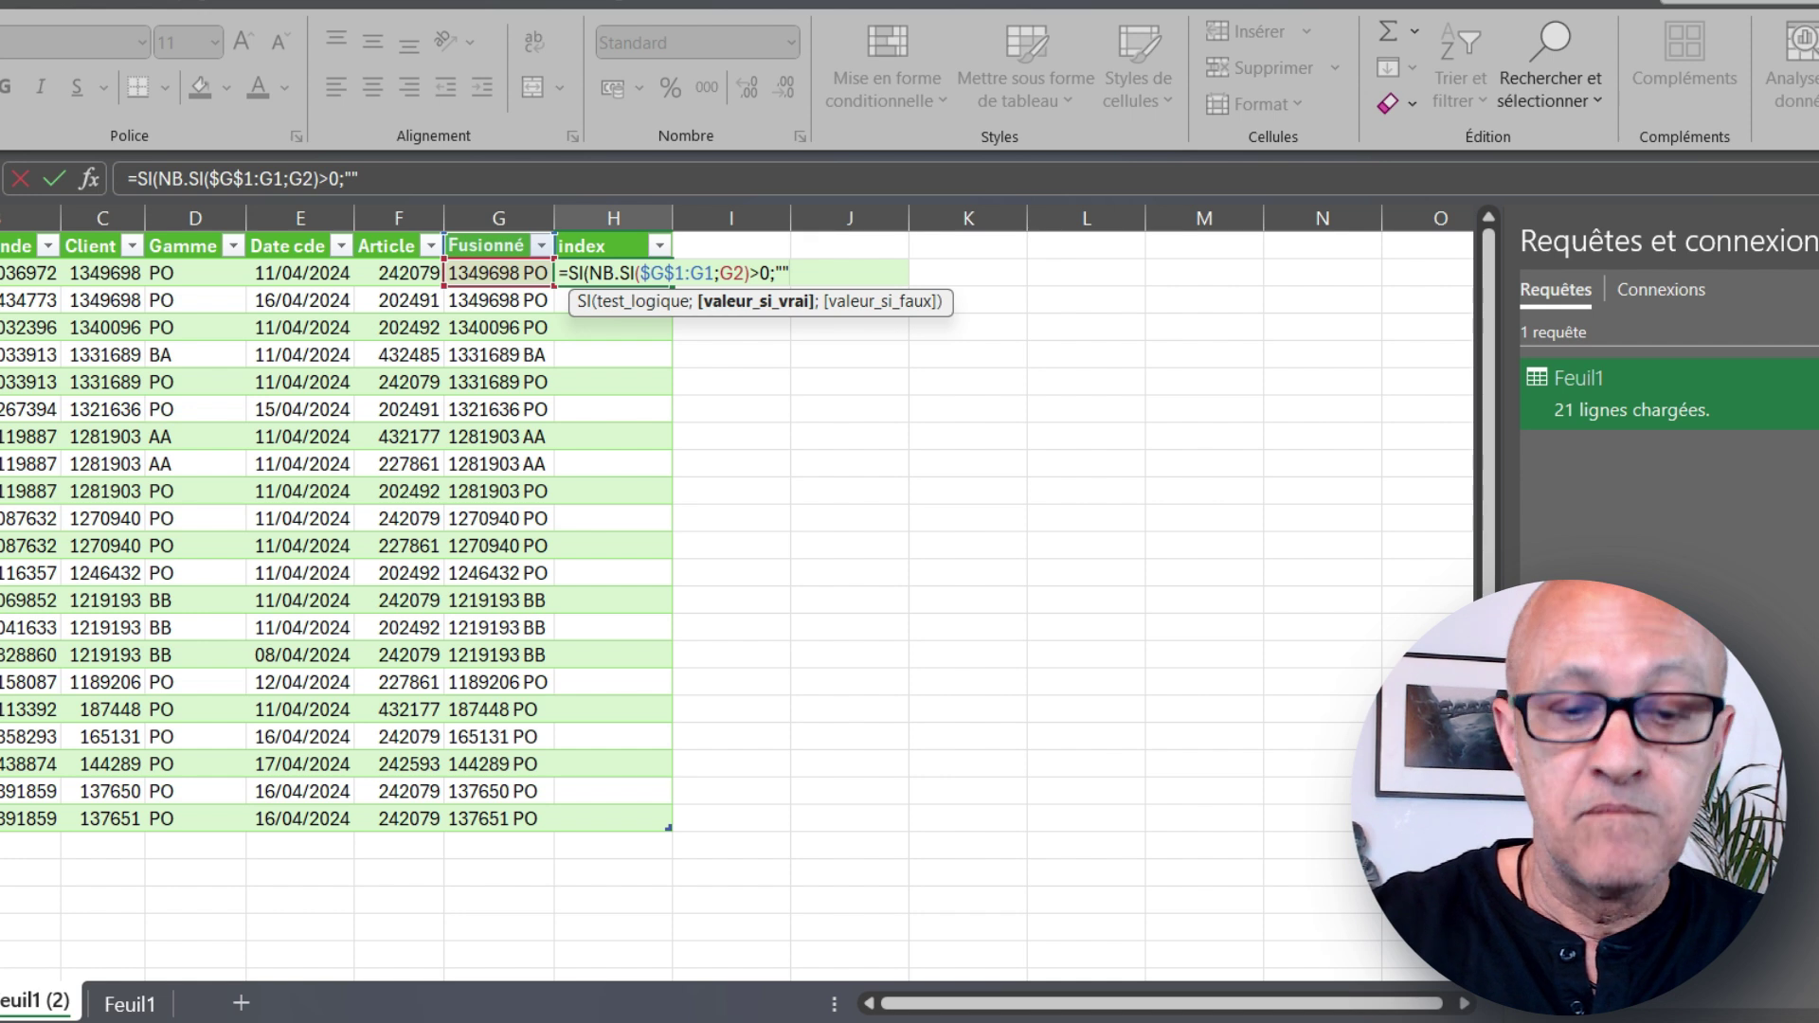
pyautogui.write(';1)')
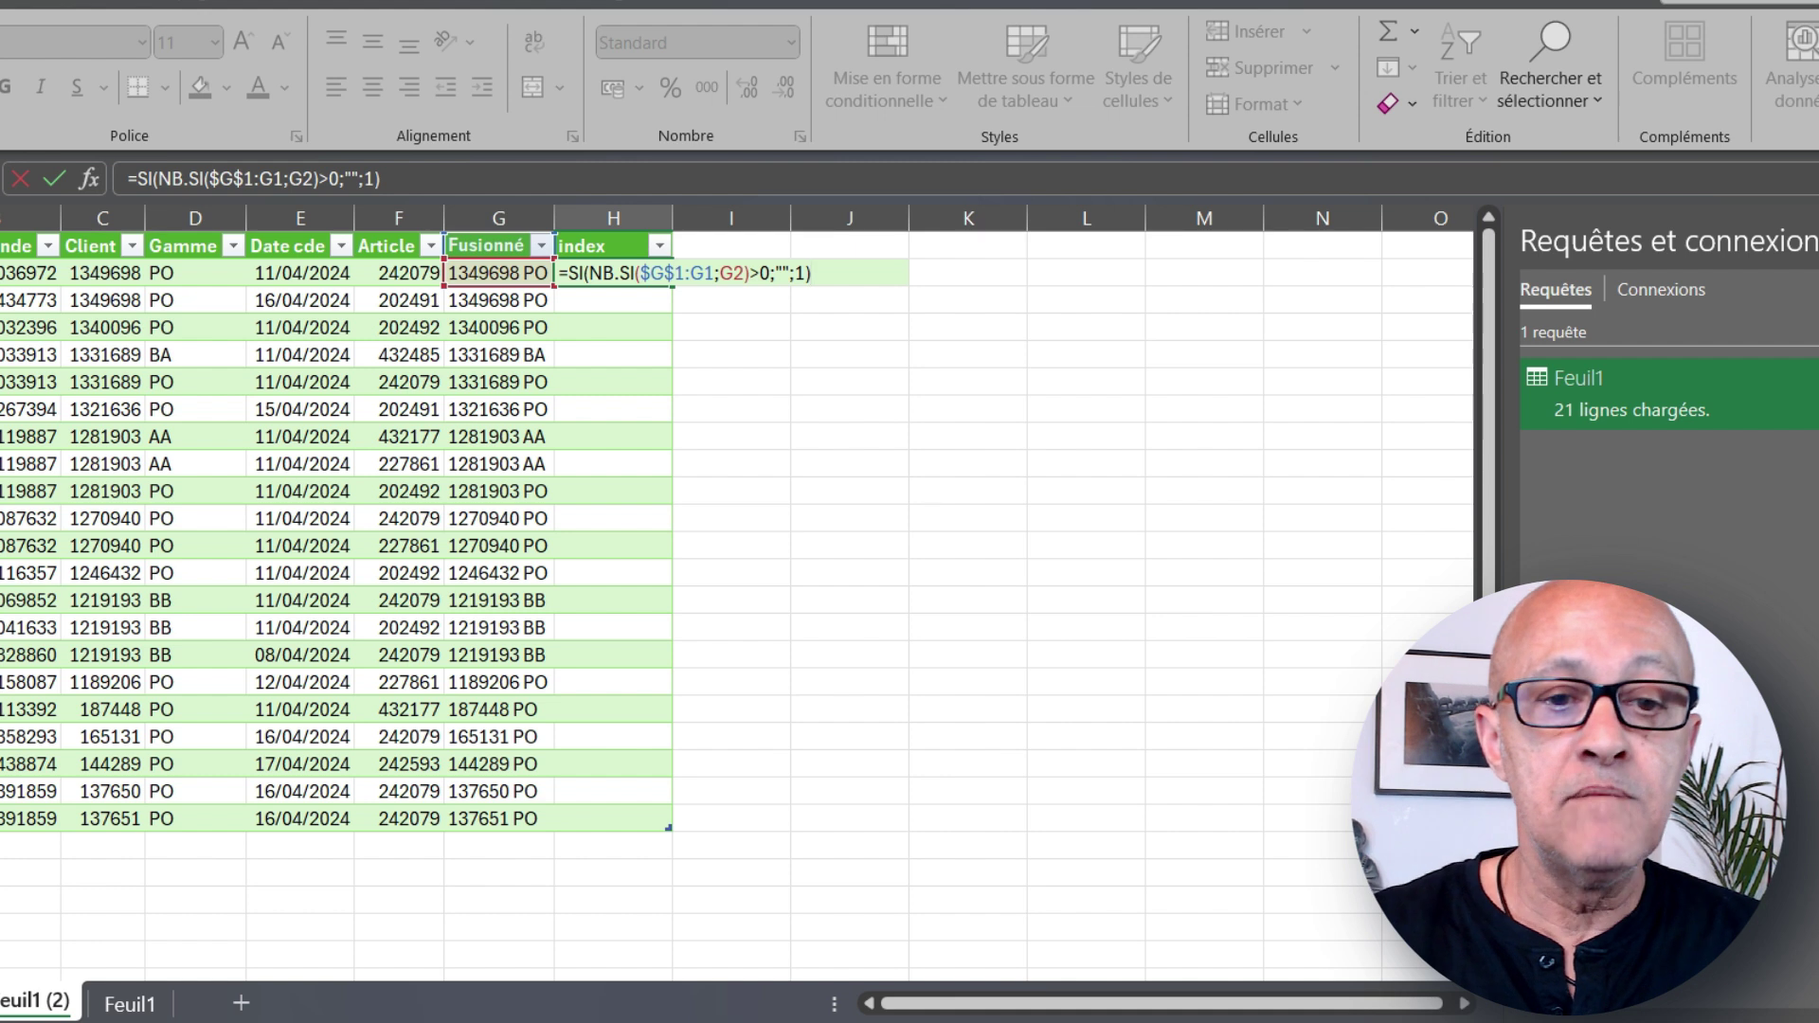
# Step: Commit the index formula down all 21 rows and compare the two 1349698 PO rows
pyautogui.press('Return')
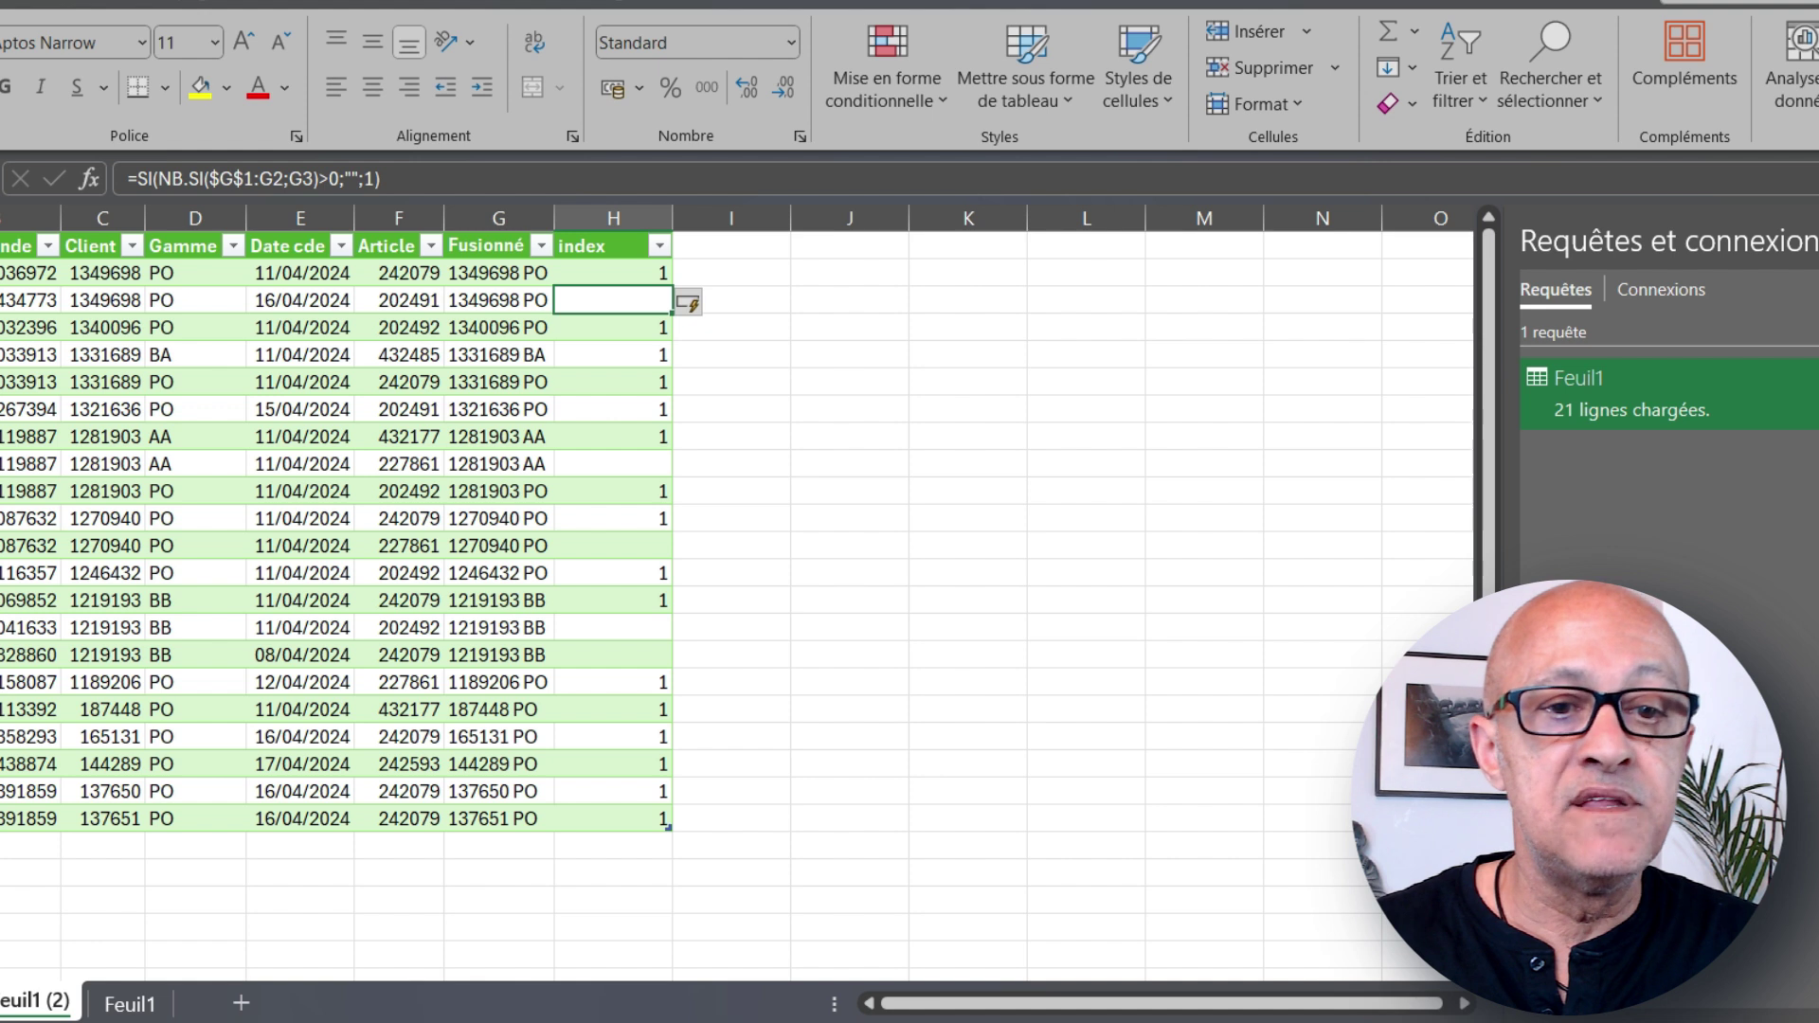
pyautogui.moveTo(29, 273); pyautogui.dragTo(616, 300)
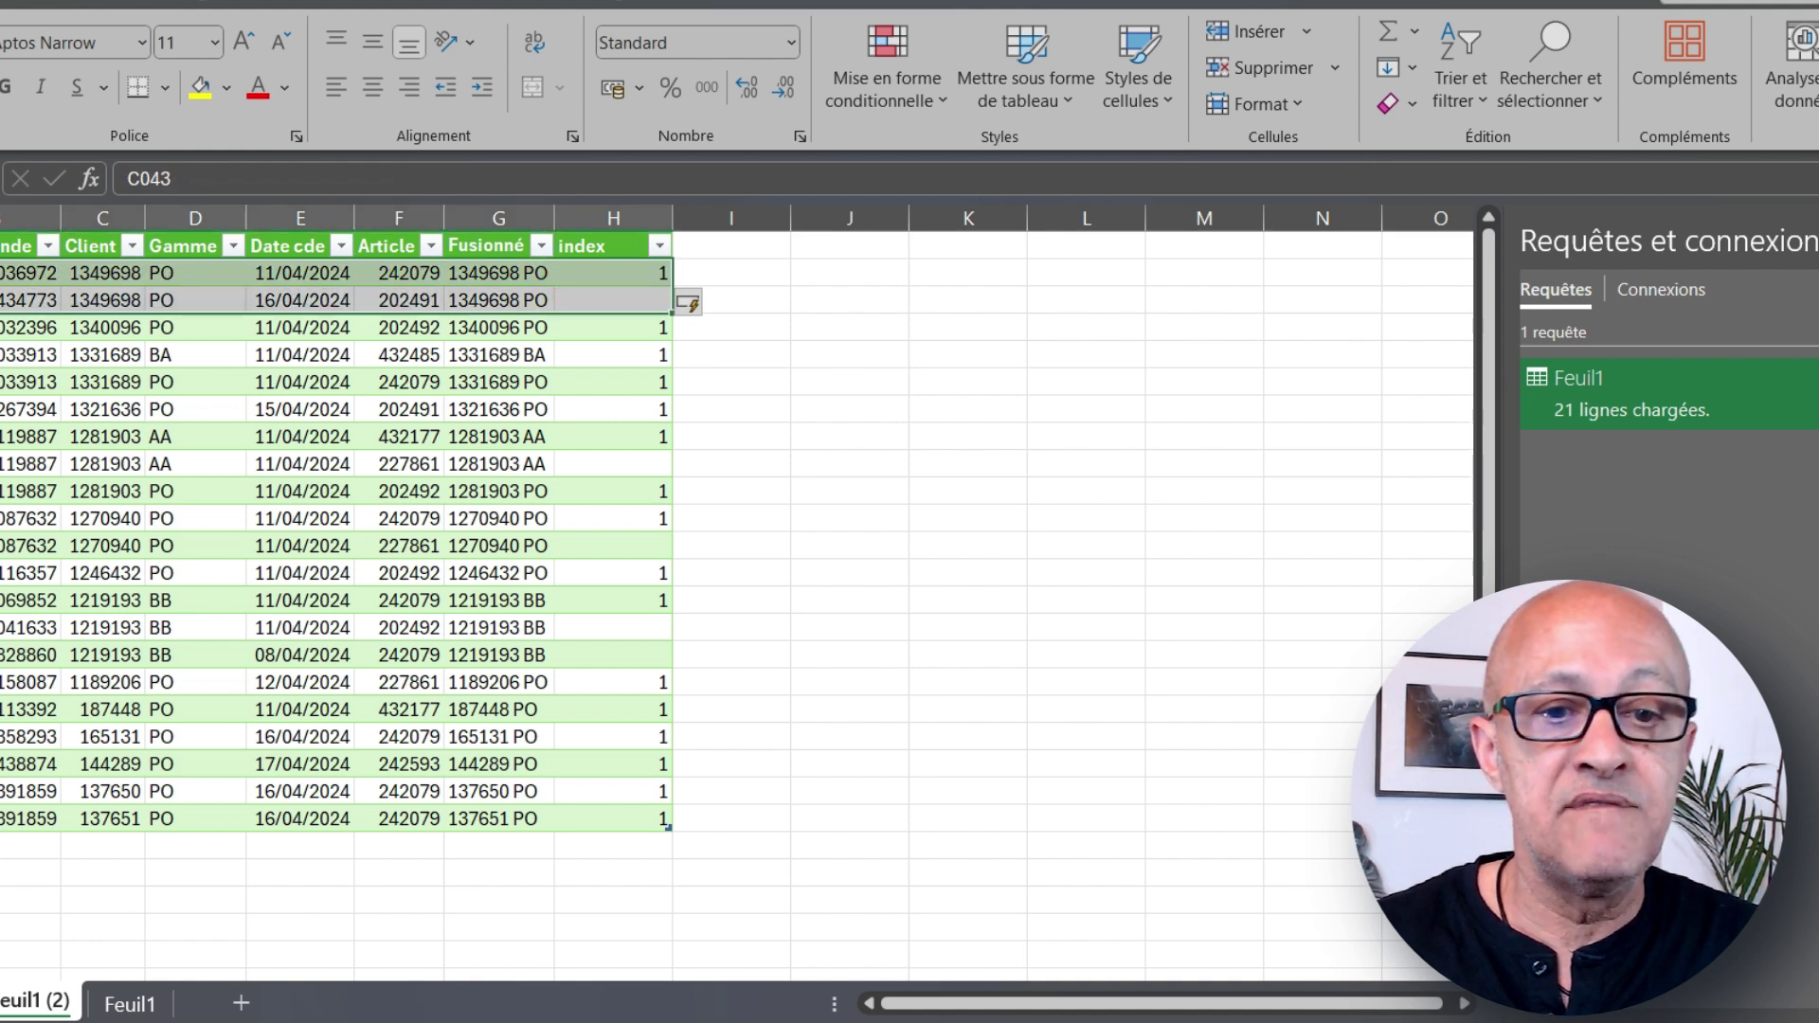
pyautogui.click(614, 327)
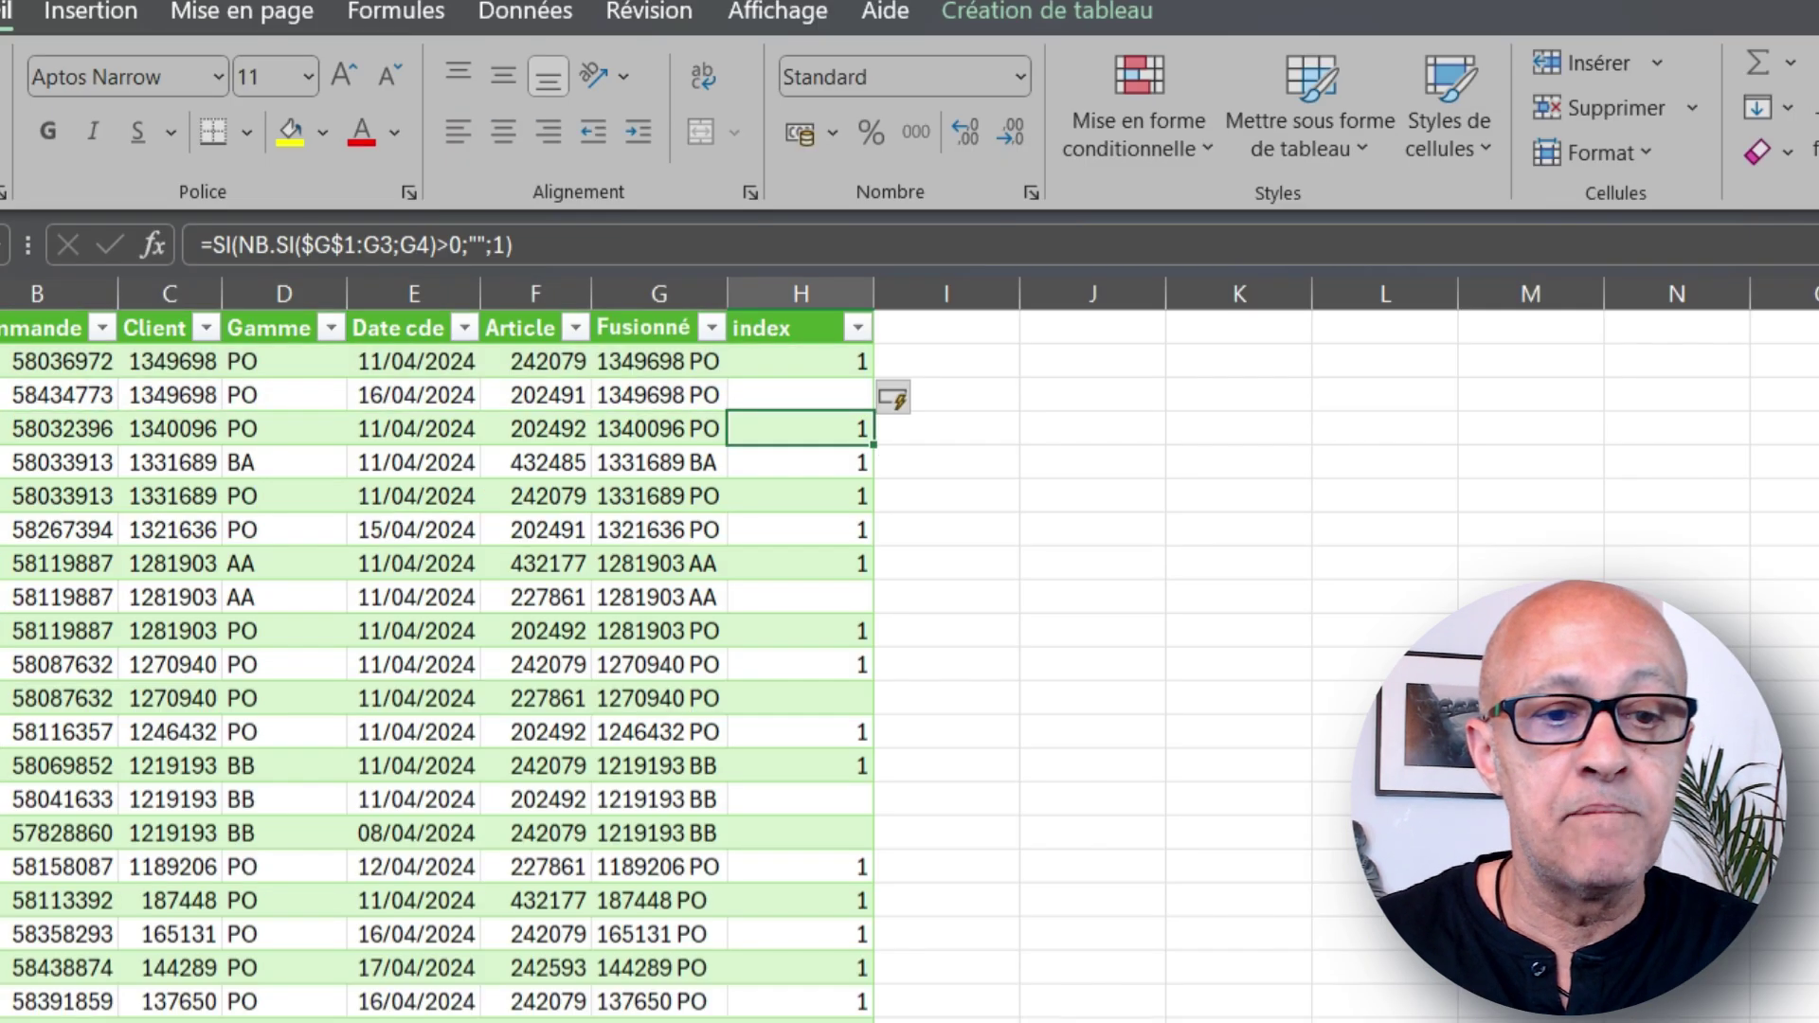
# Step: Check the index results for the repeated 1281903 AA, 1270940 PO and 1219193 BB rows
pyautogui.moveTo(657, 563); pyautogui.dragTo(801, 597)
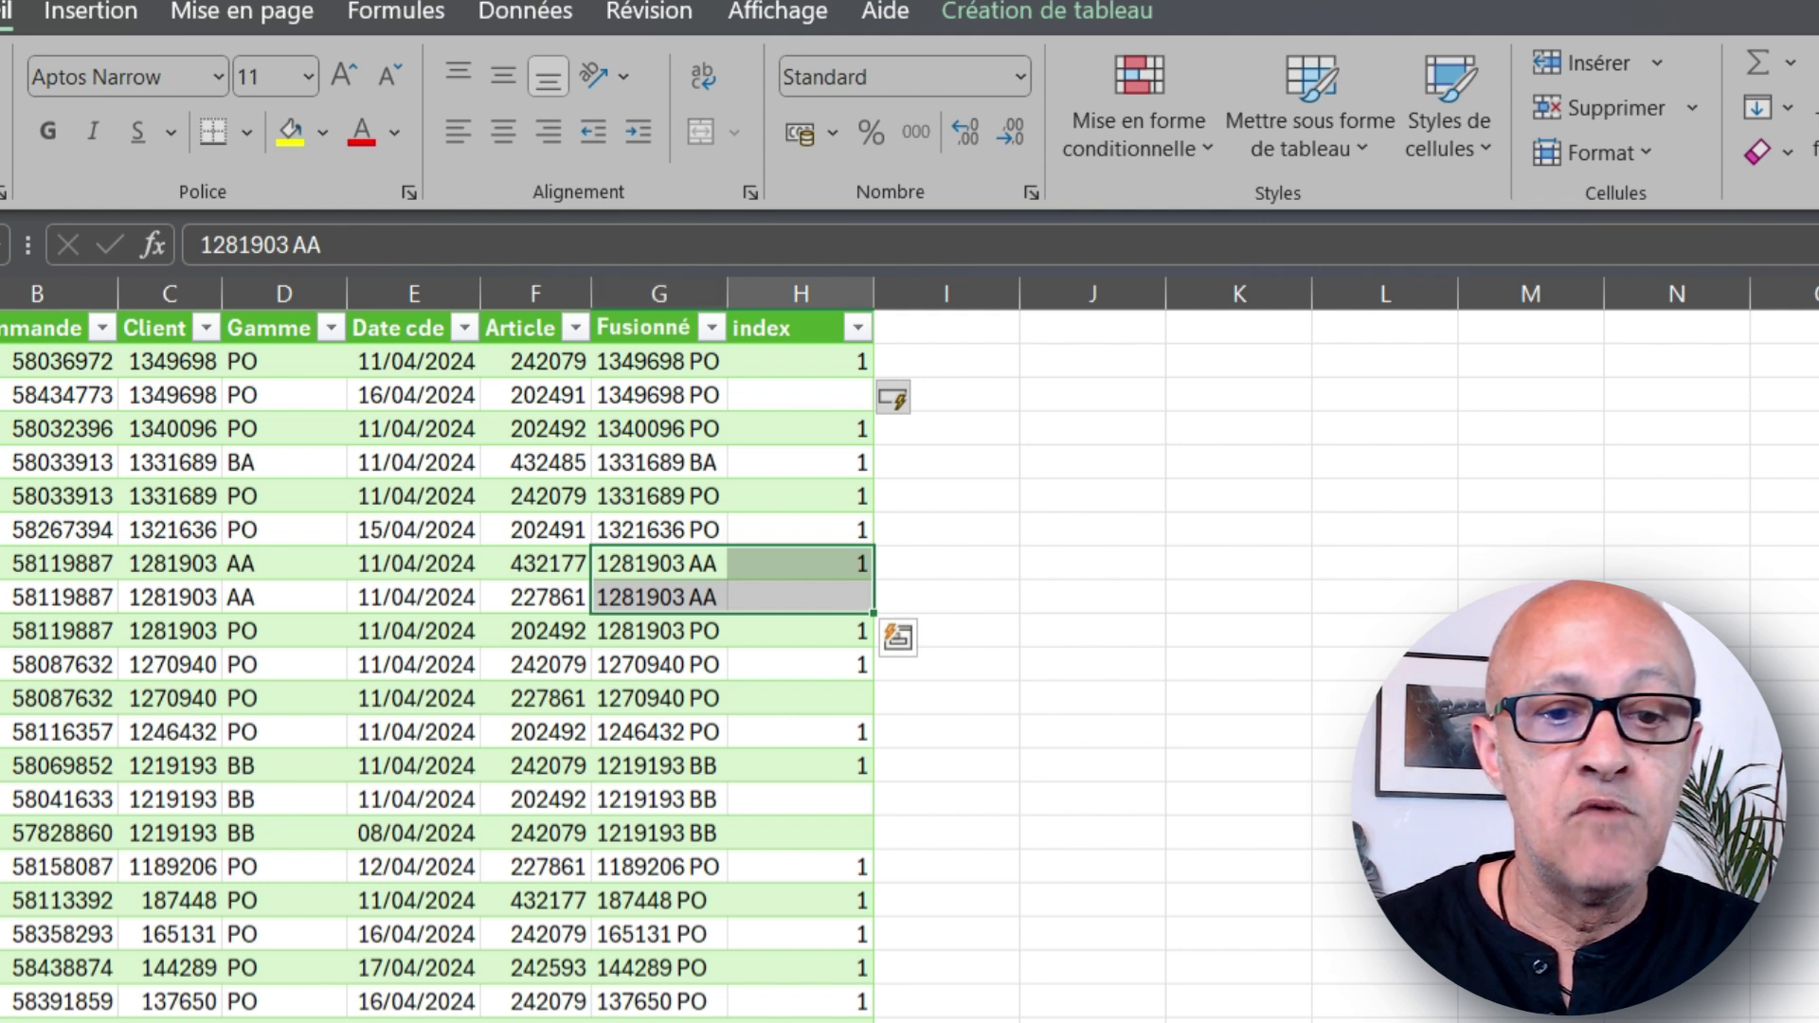
pyautogui.click(800, 563)
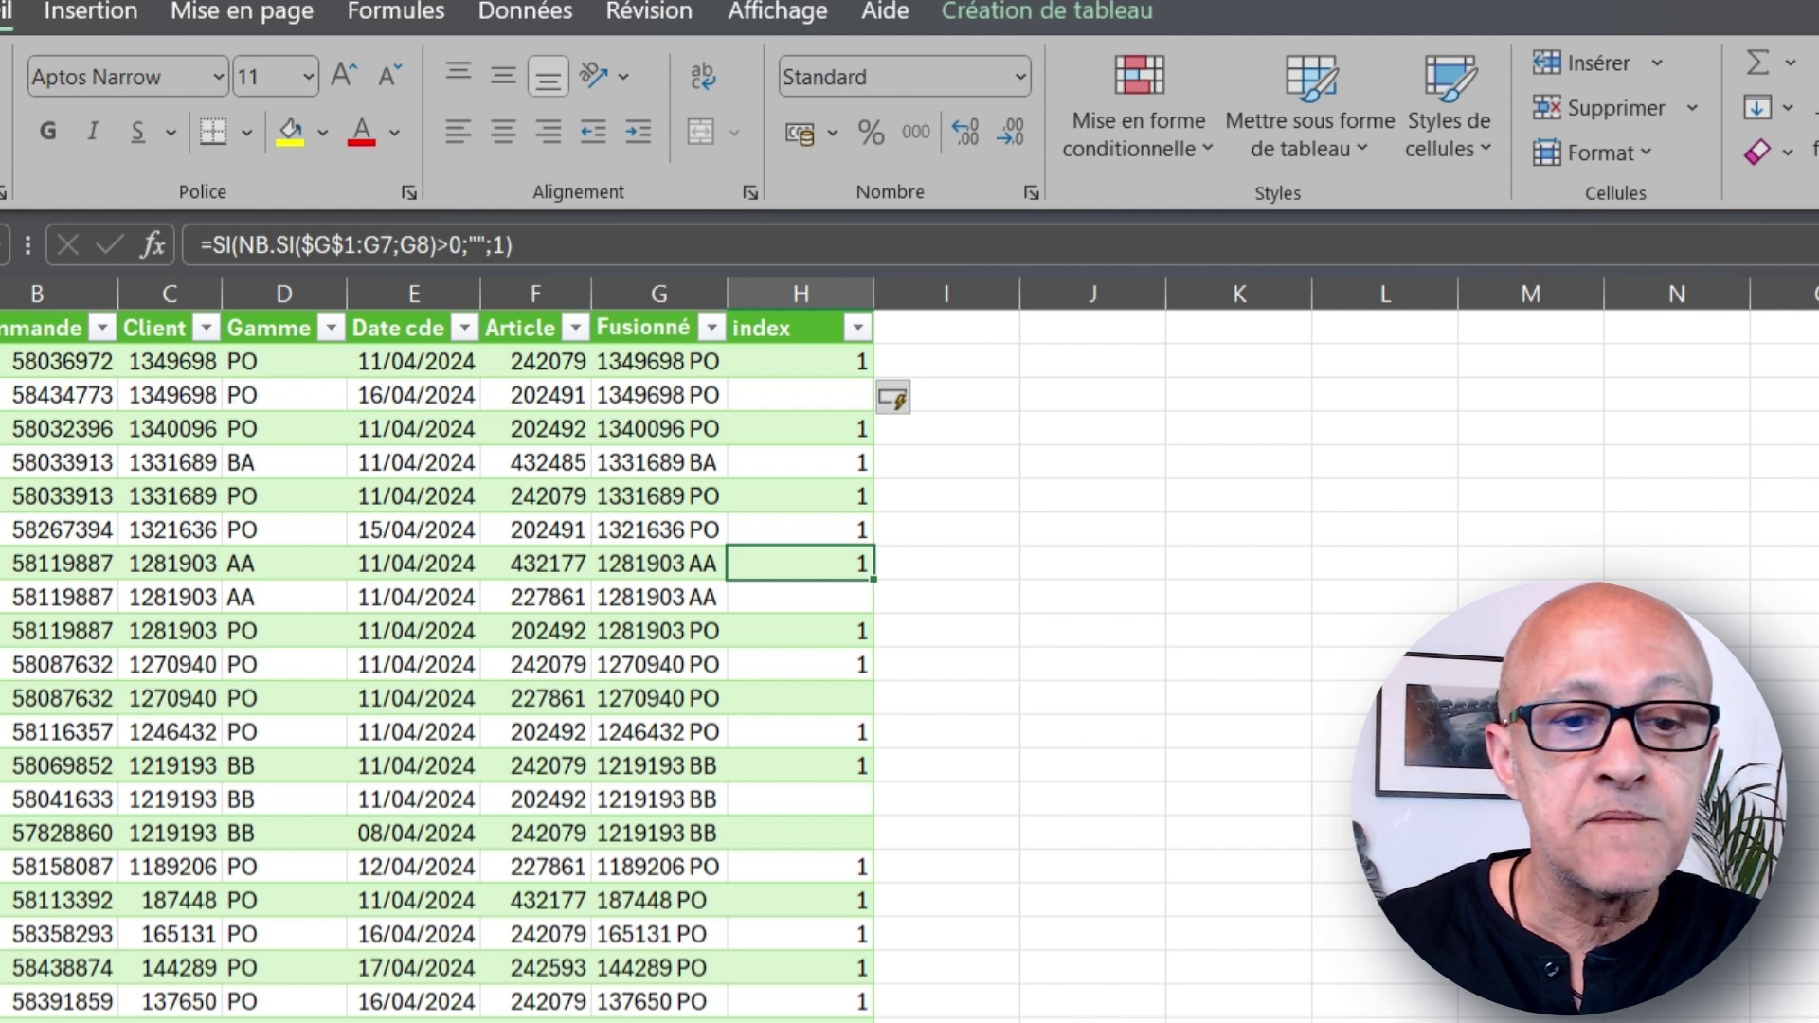
pyautogui.moveTo(658, 664); pyautogui.dragTo(801, 698)
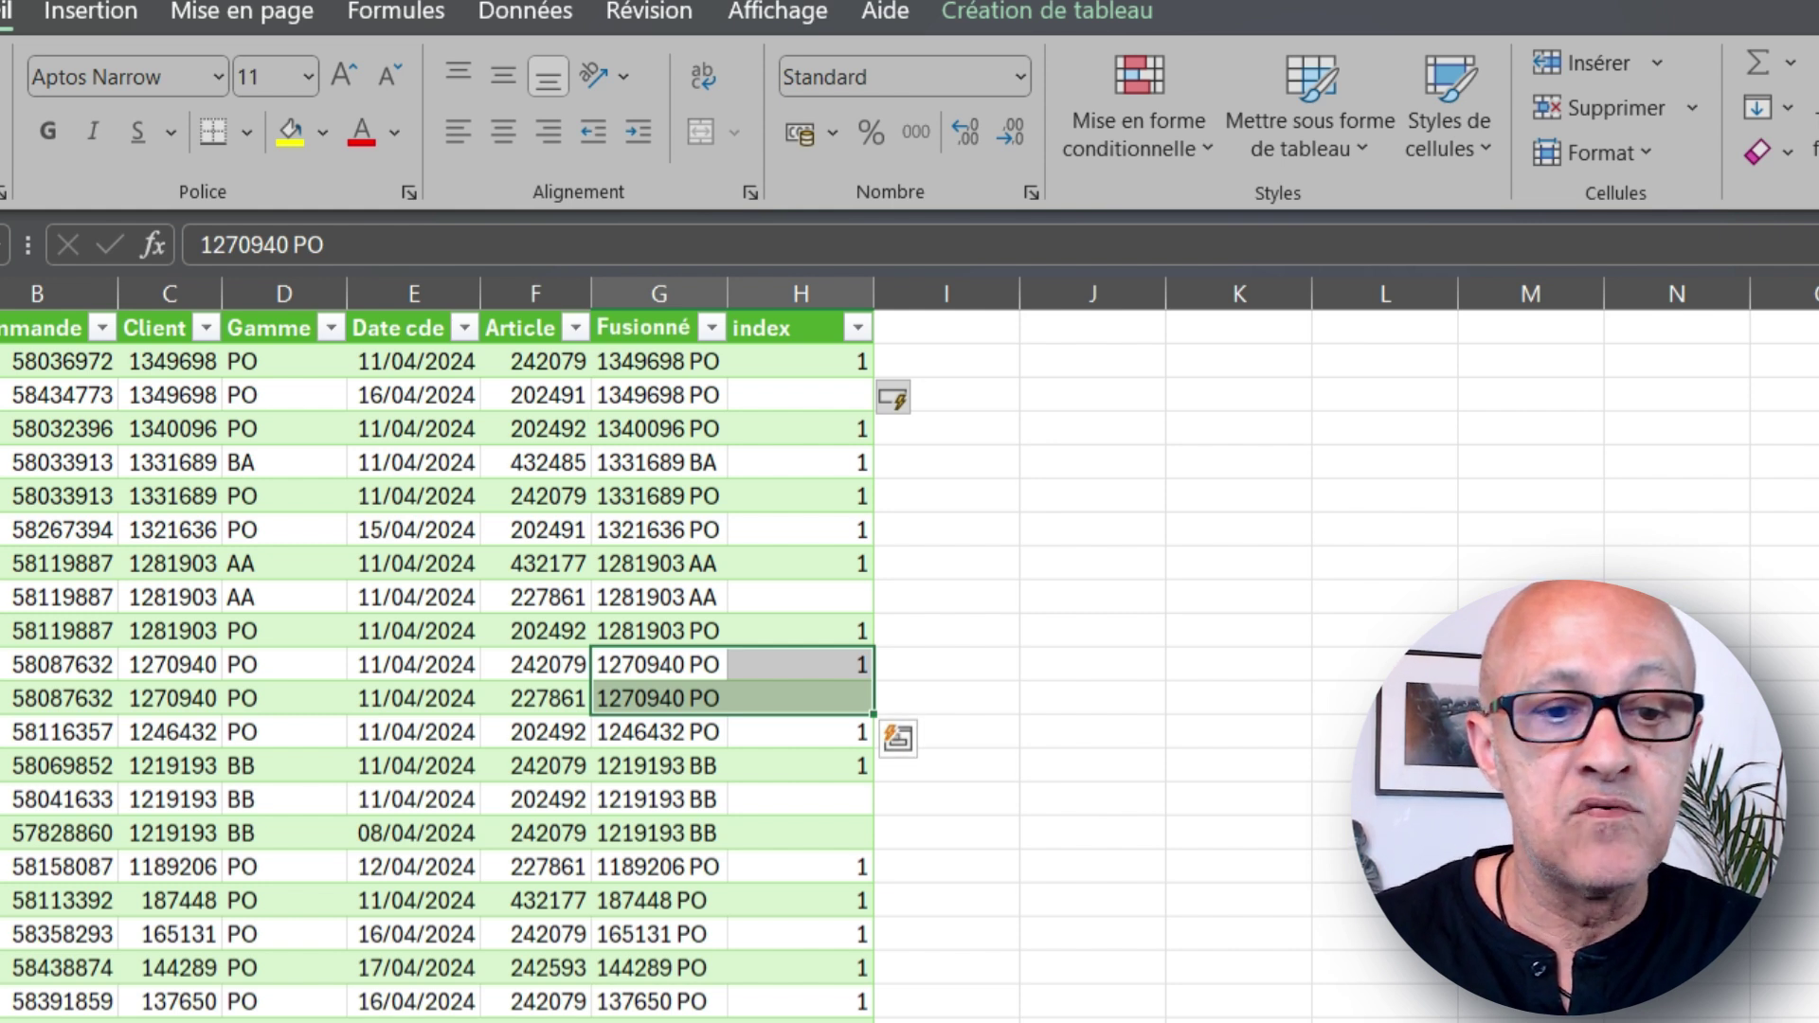
pyautogui.click(658, 765)
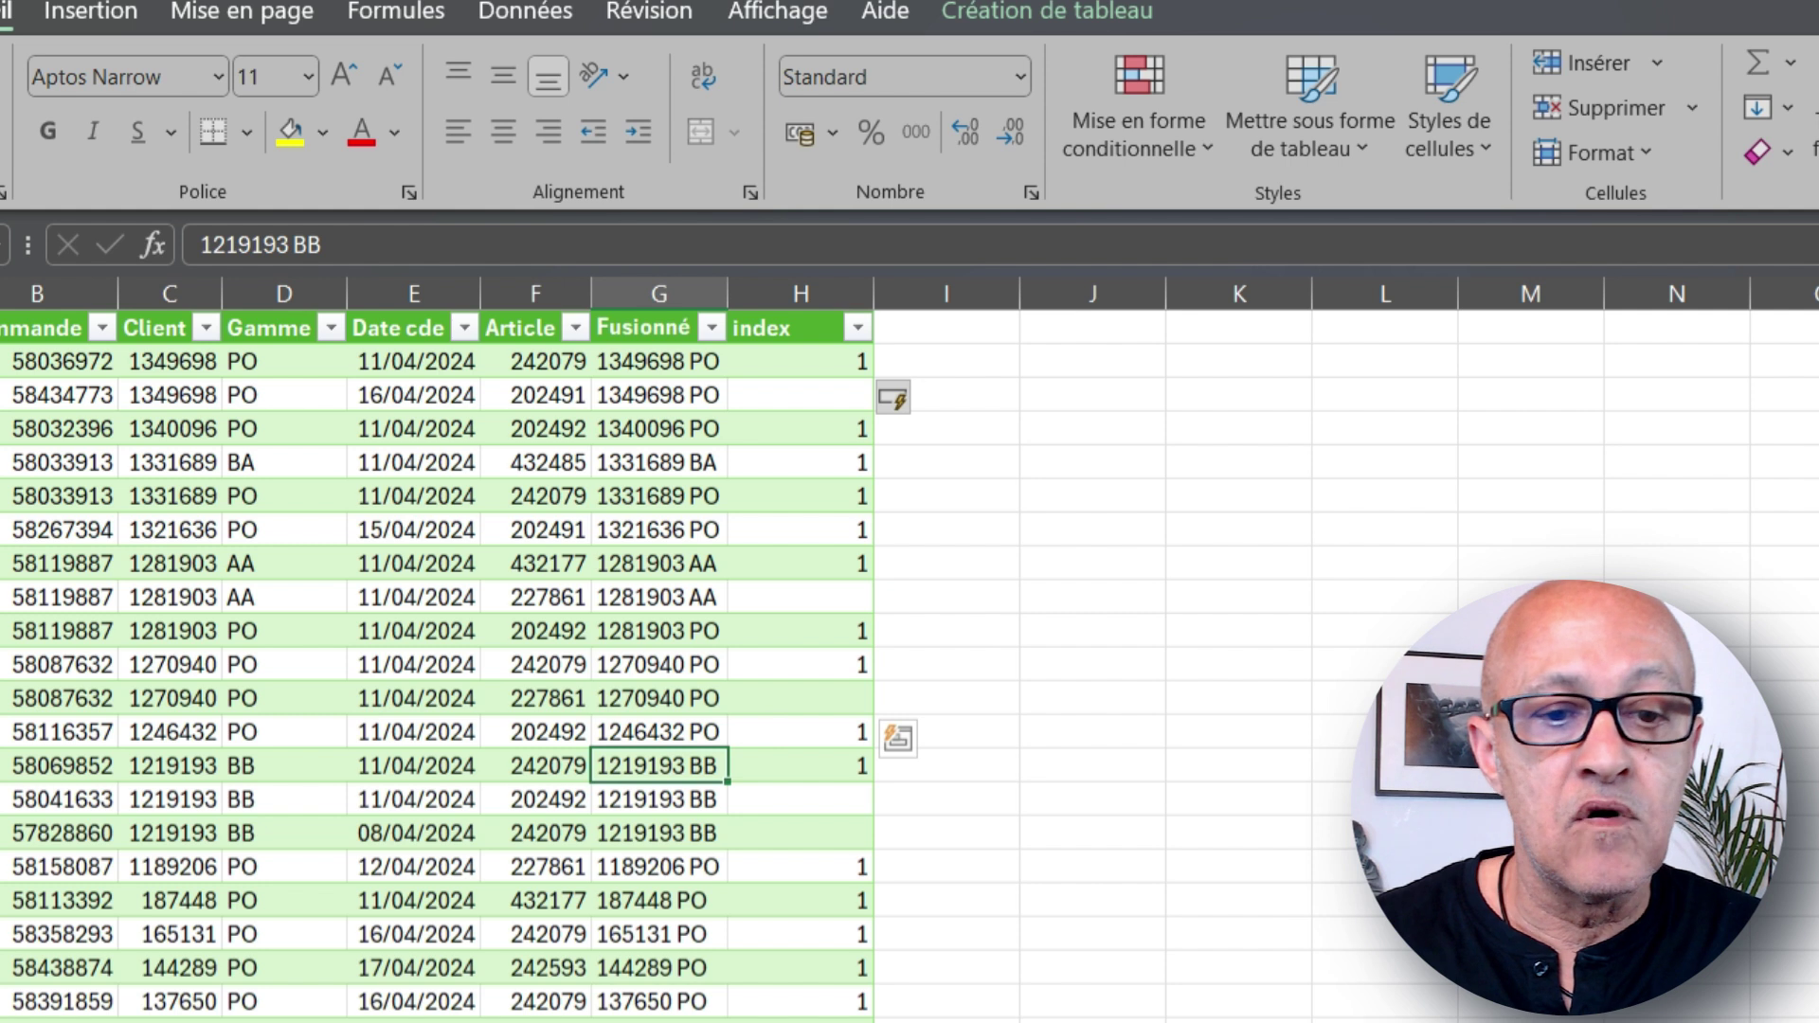
pyautogui.hotkey('shift', 'Right')
pyautogui.hotkey('shift', 'Down')
pyautogui.hotkey('shift', 'Down')
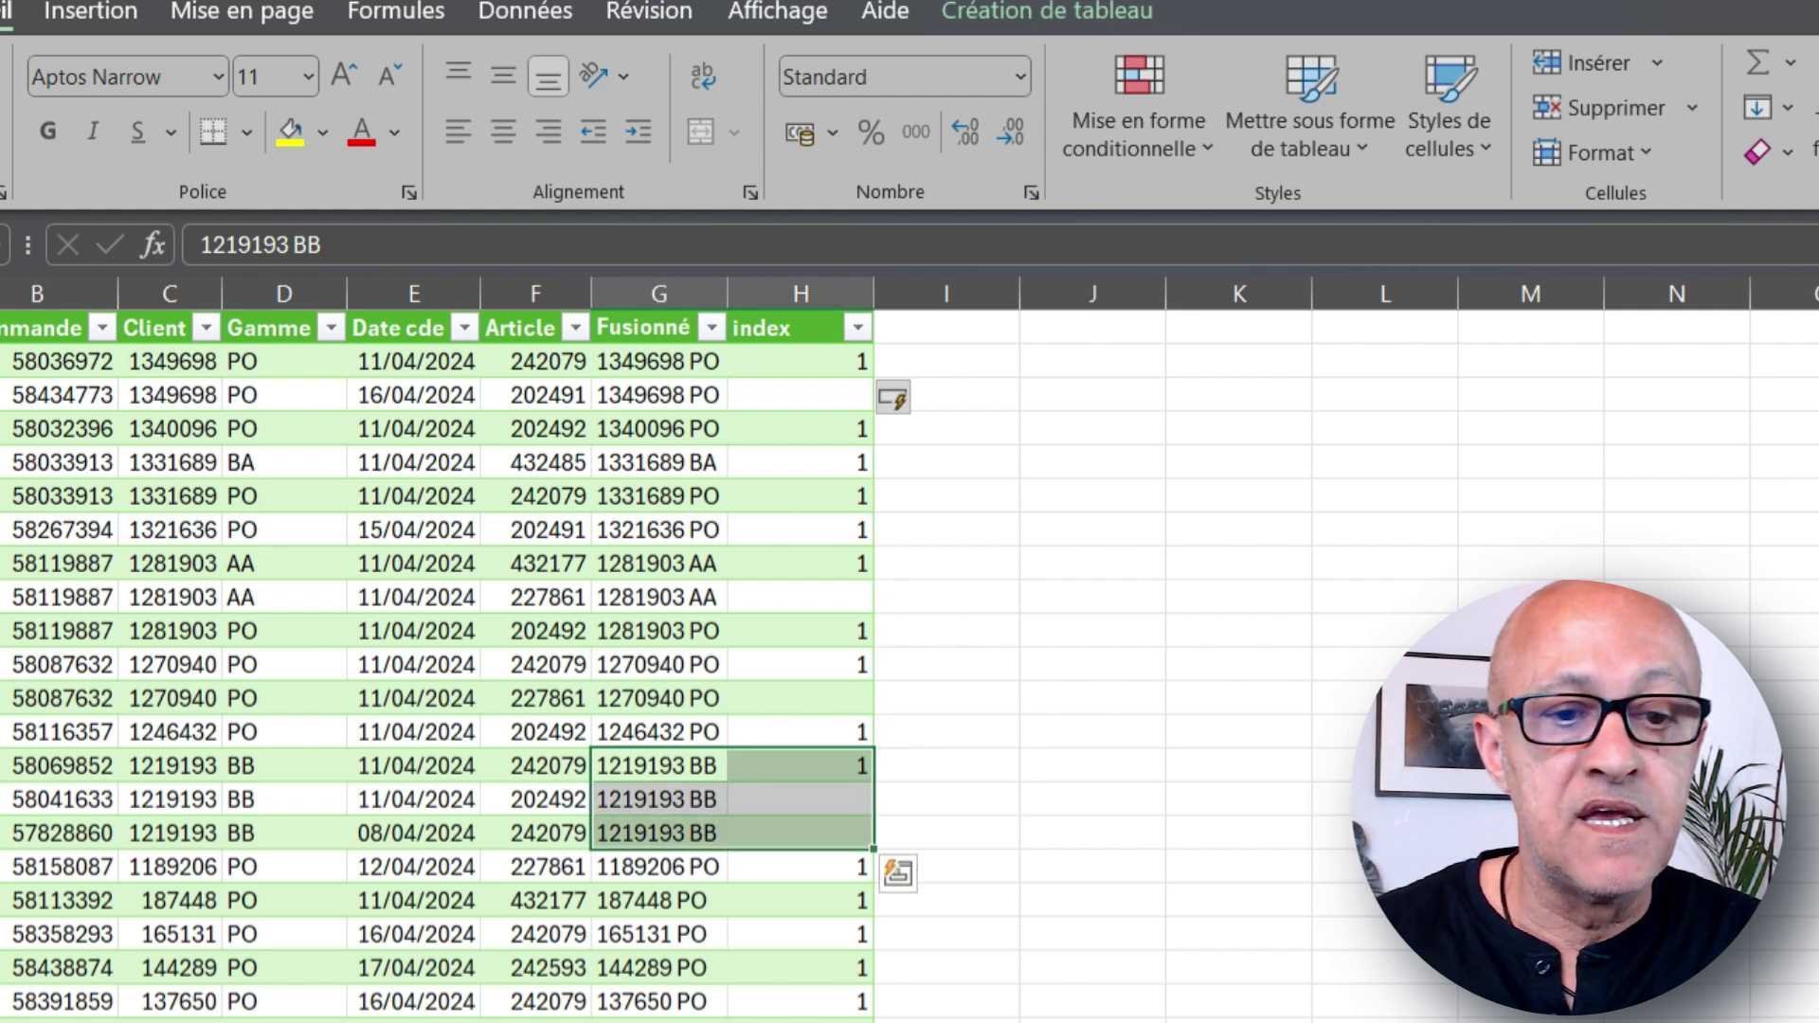
pyautogui.click(801, 765)
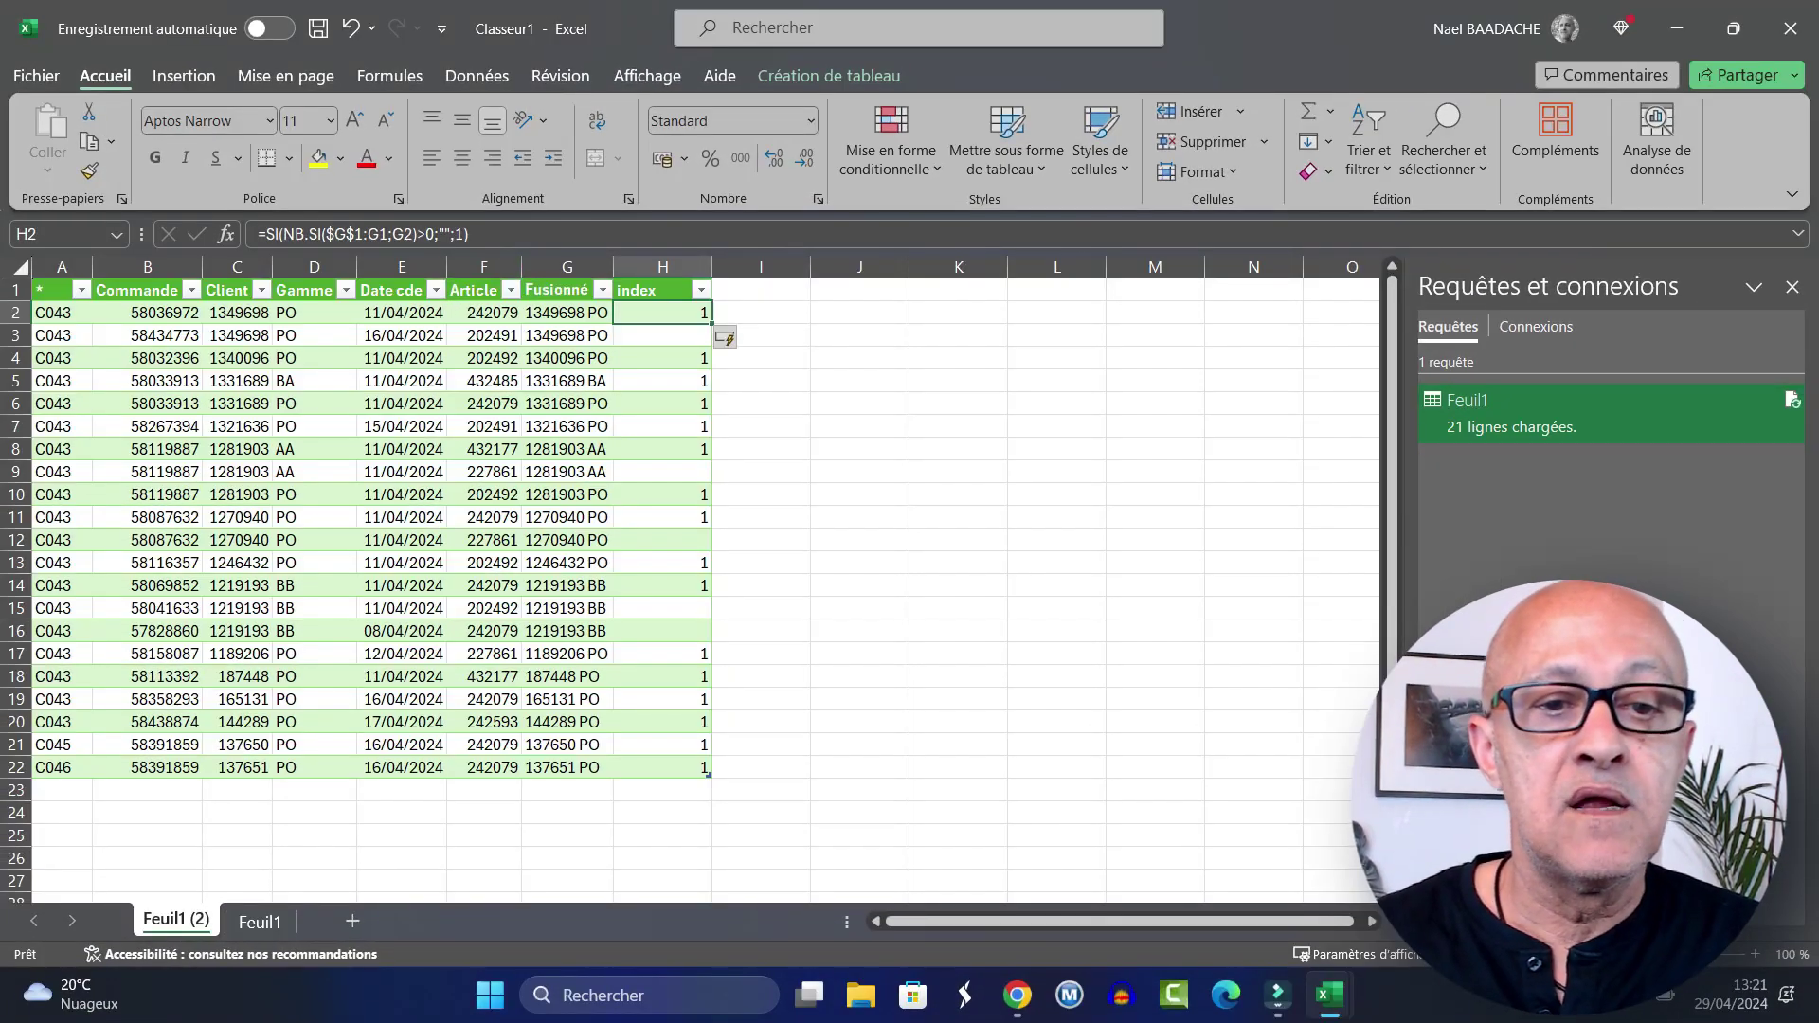
# Step: Change the H2 index formula's false result to MAX($H$1:H1)+1, numbering unique rows 1 to 16
pyautogui.doubleClick(668, 313)
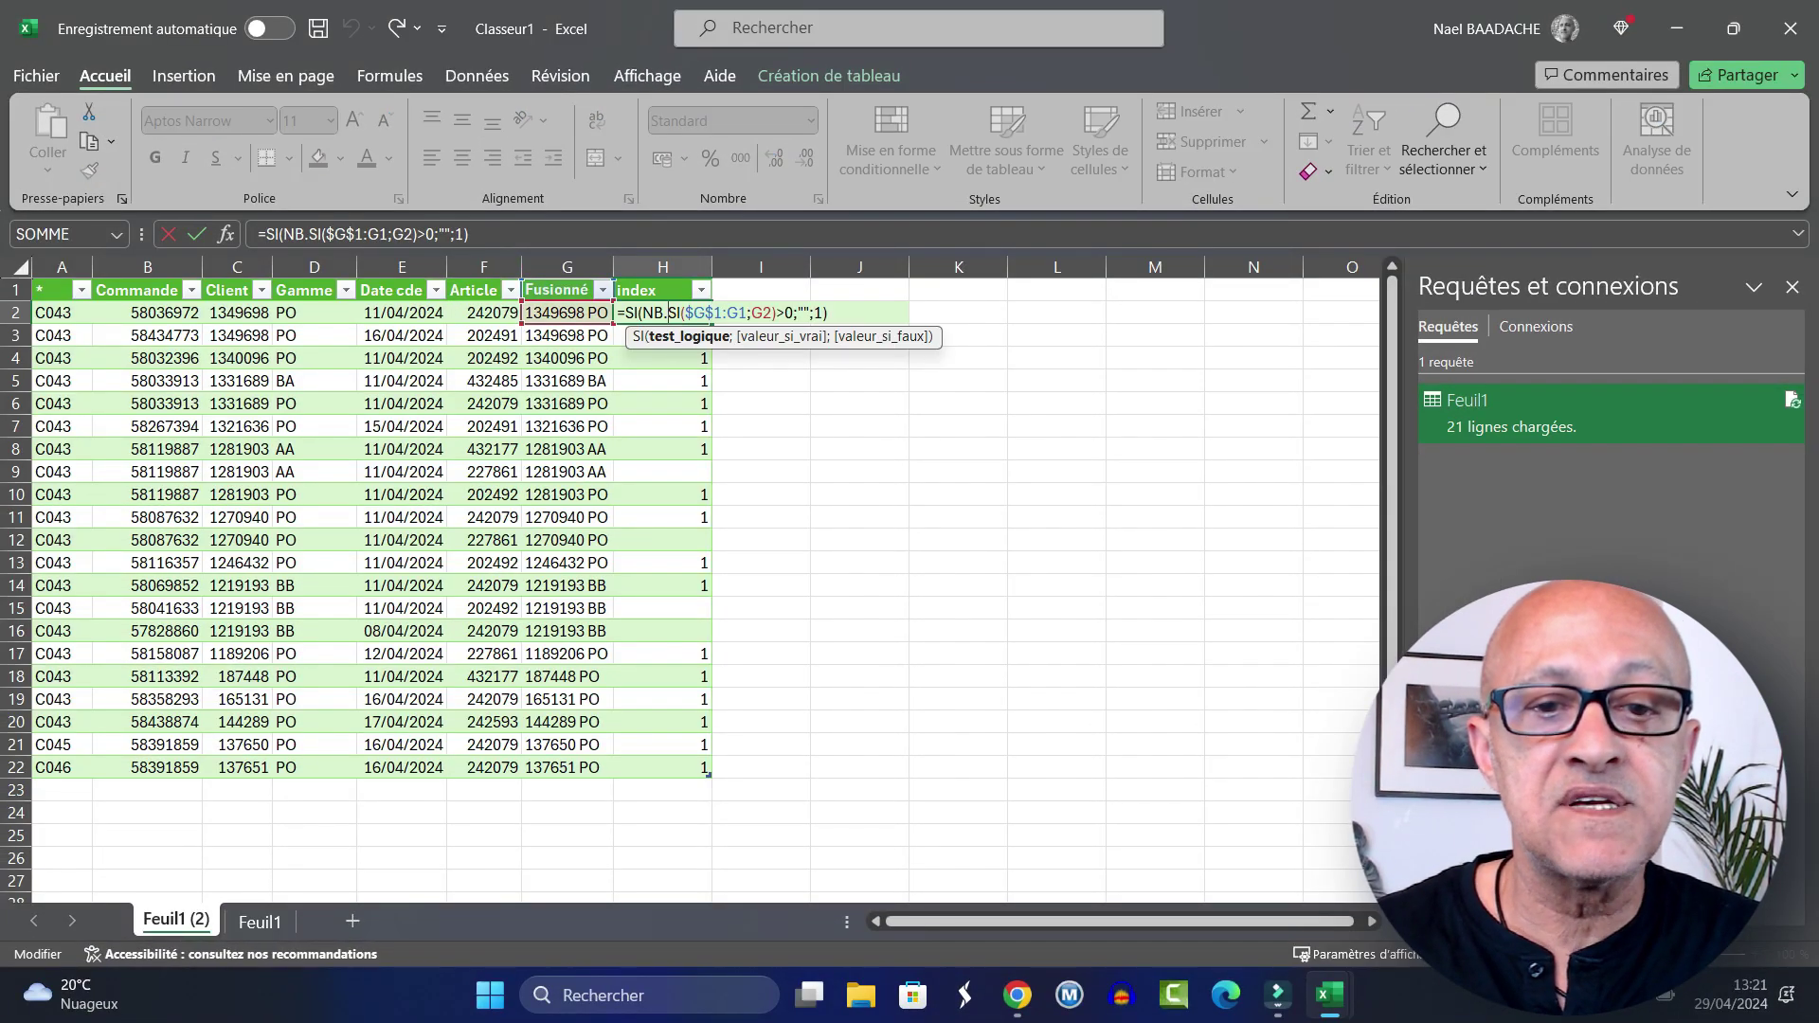
pyautogui.click(816, 313)
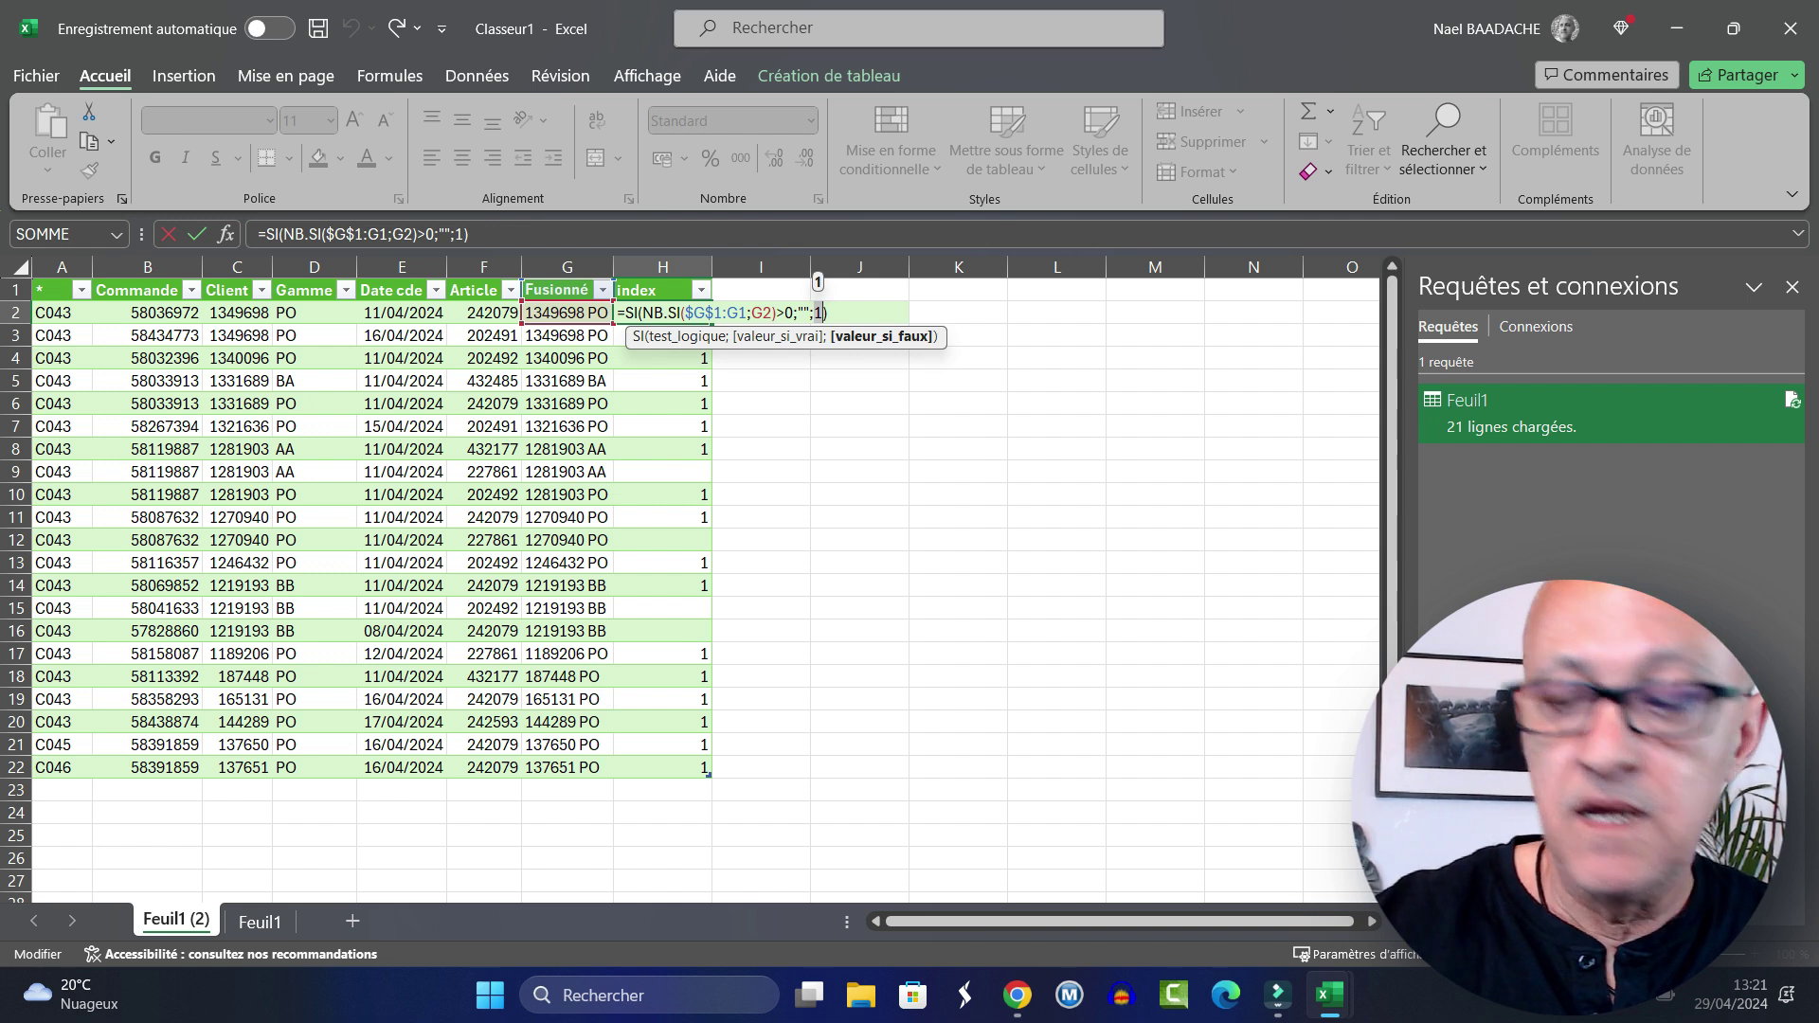
pyautogui.write('MAX')
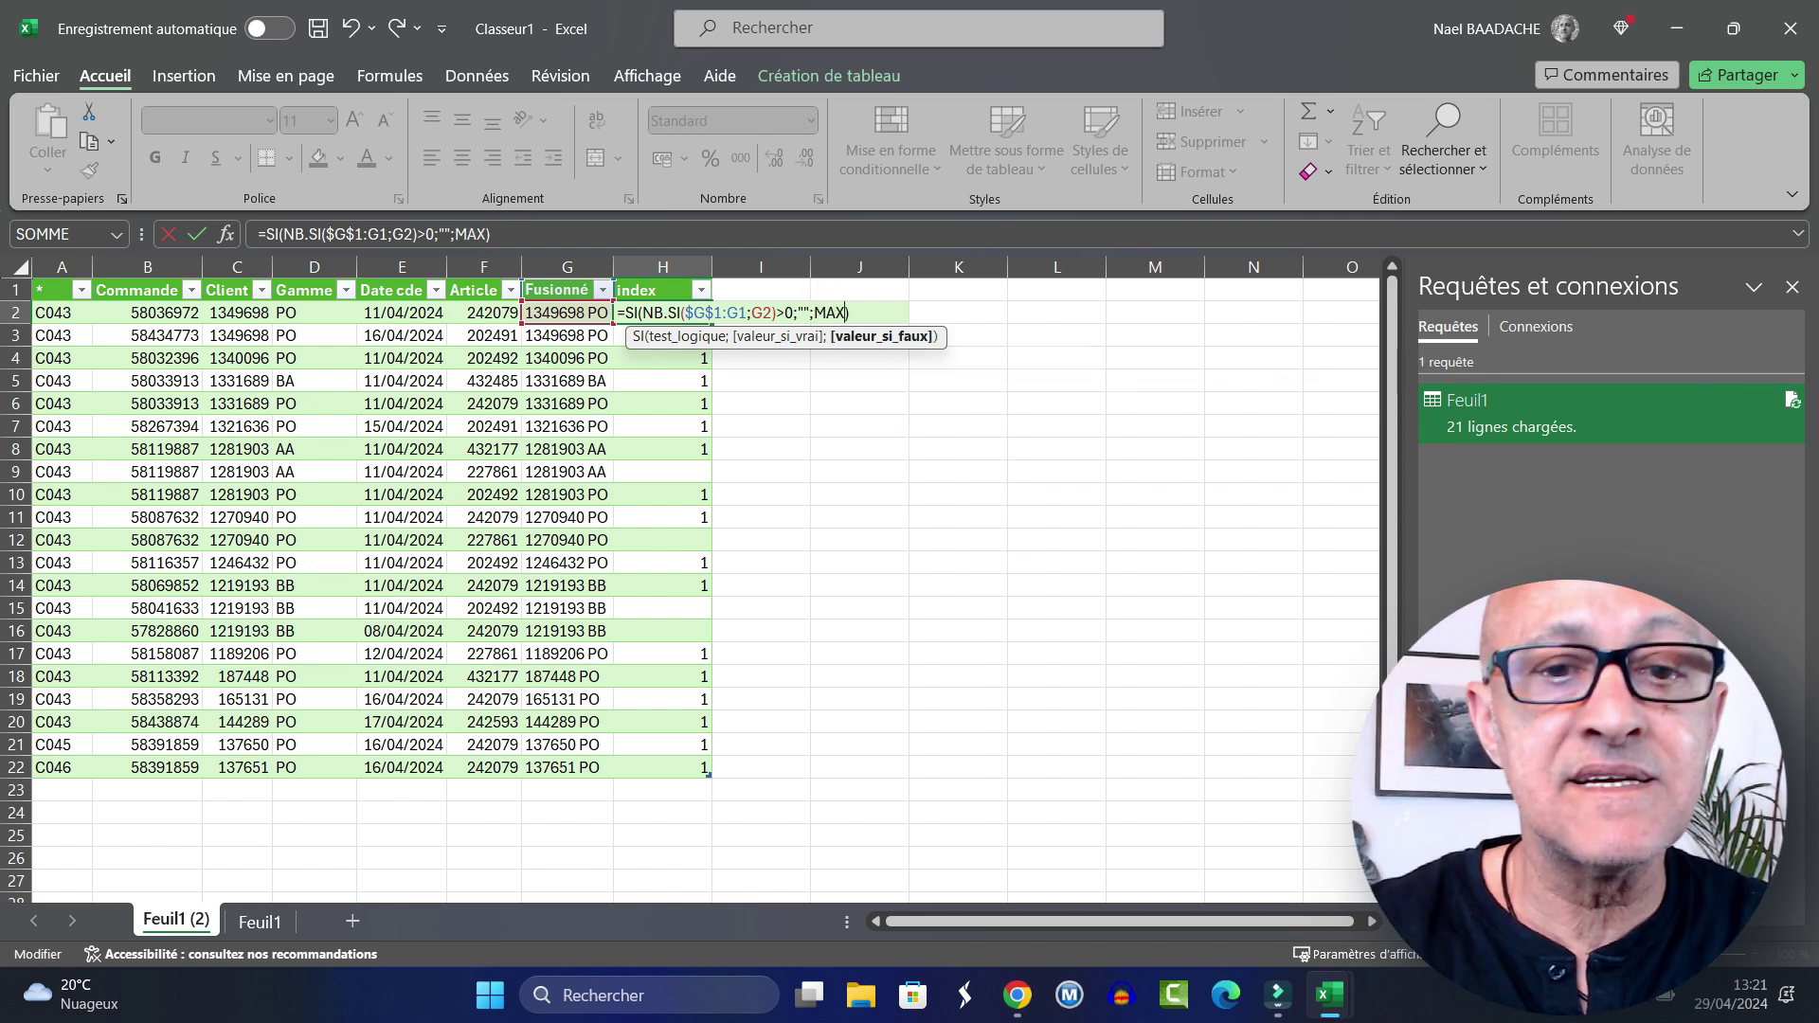
pyautogui.write('(')
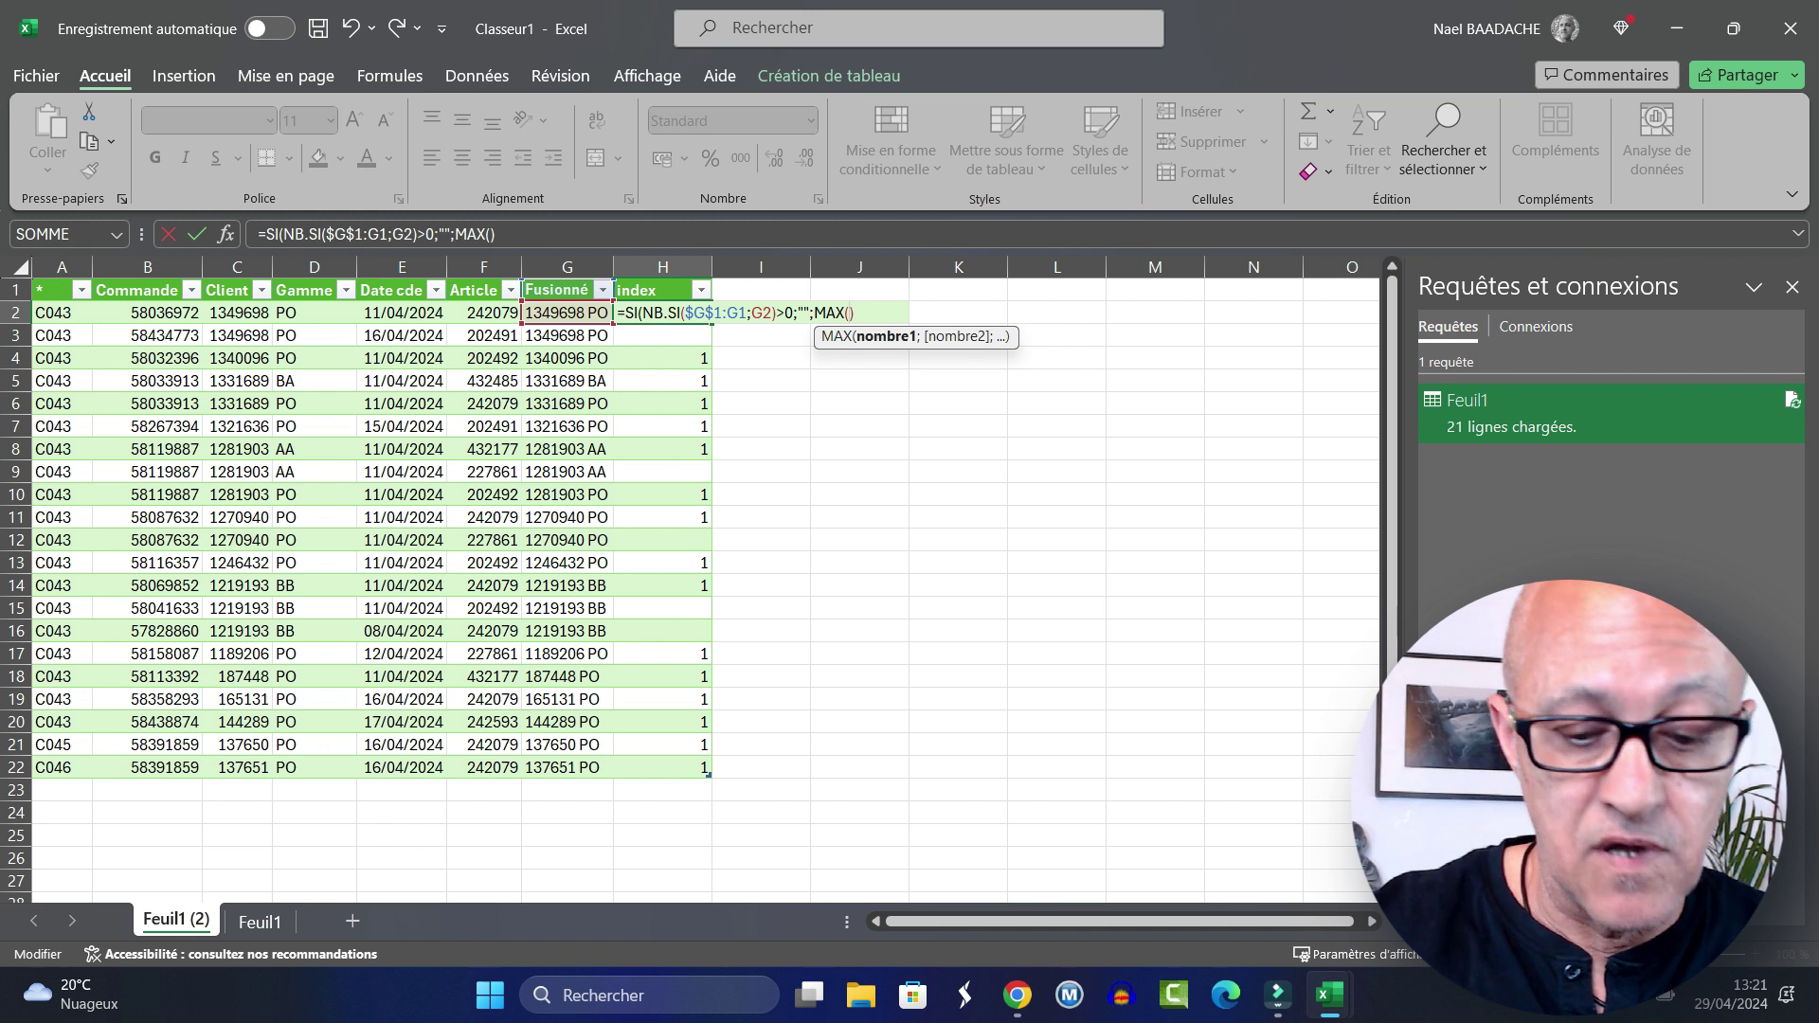
pyautogui.write('h1')
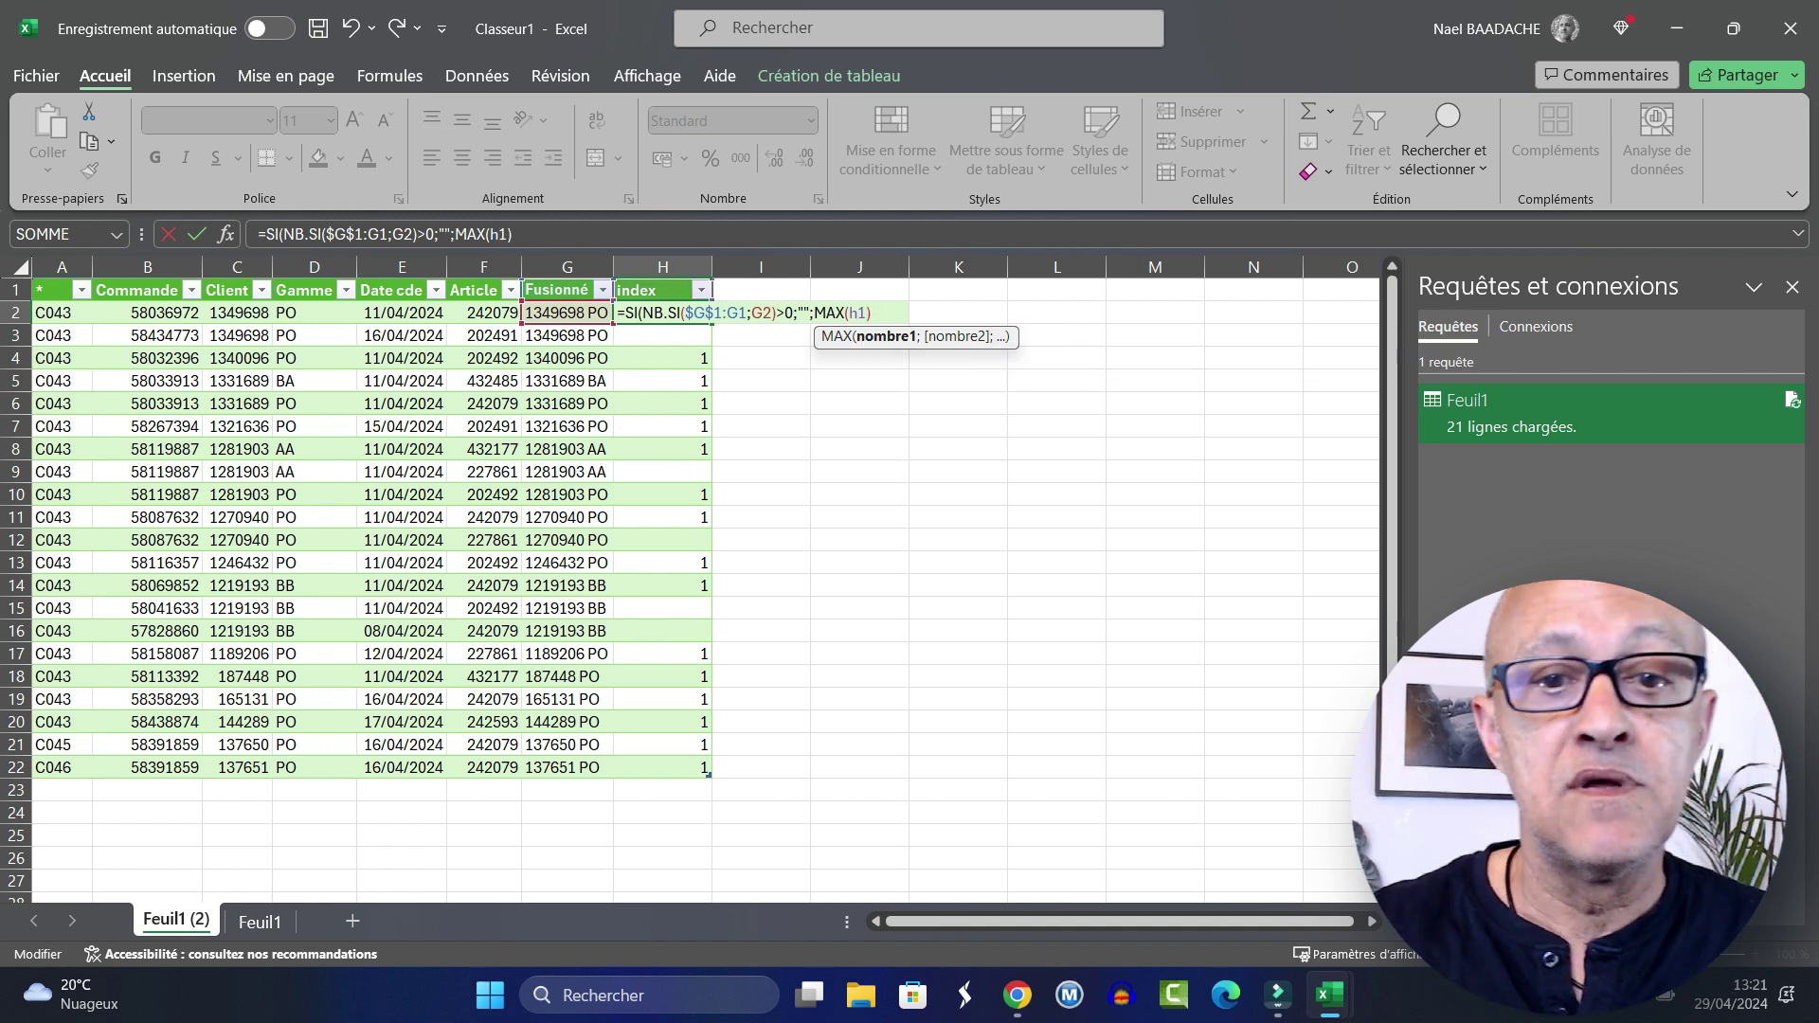
pyautogui.press('BackSpace')
pyautogui.press('BackSpace')
pyautogui.write('H')
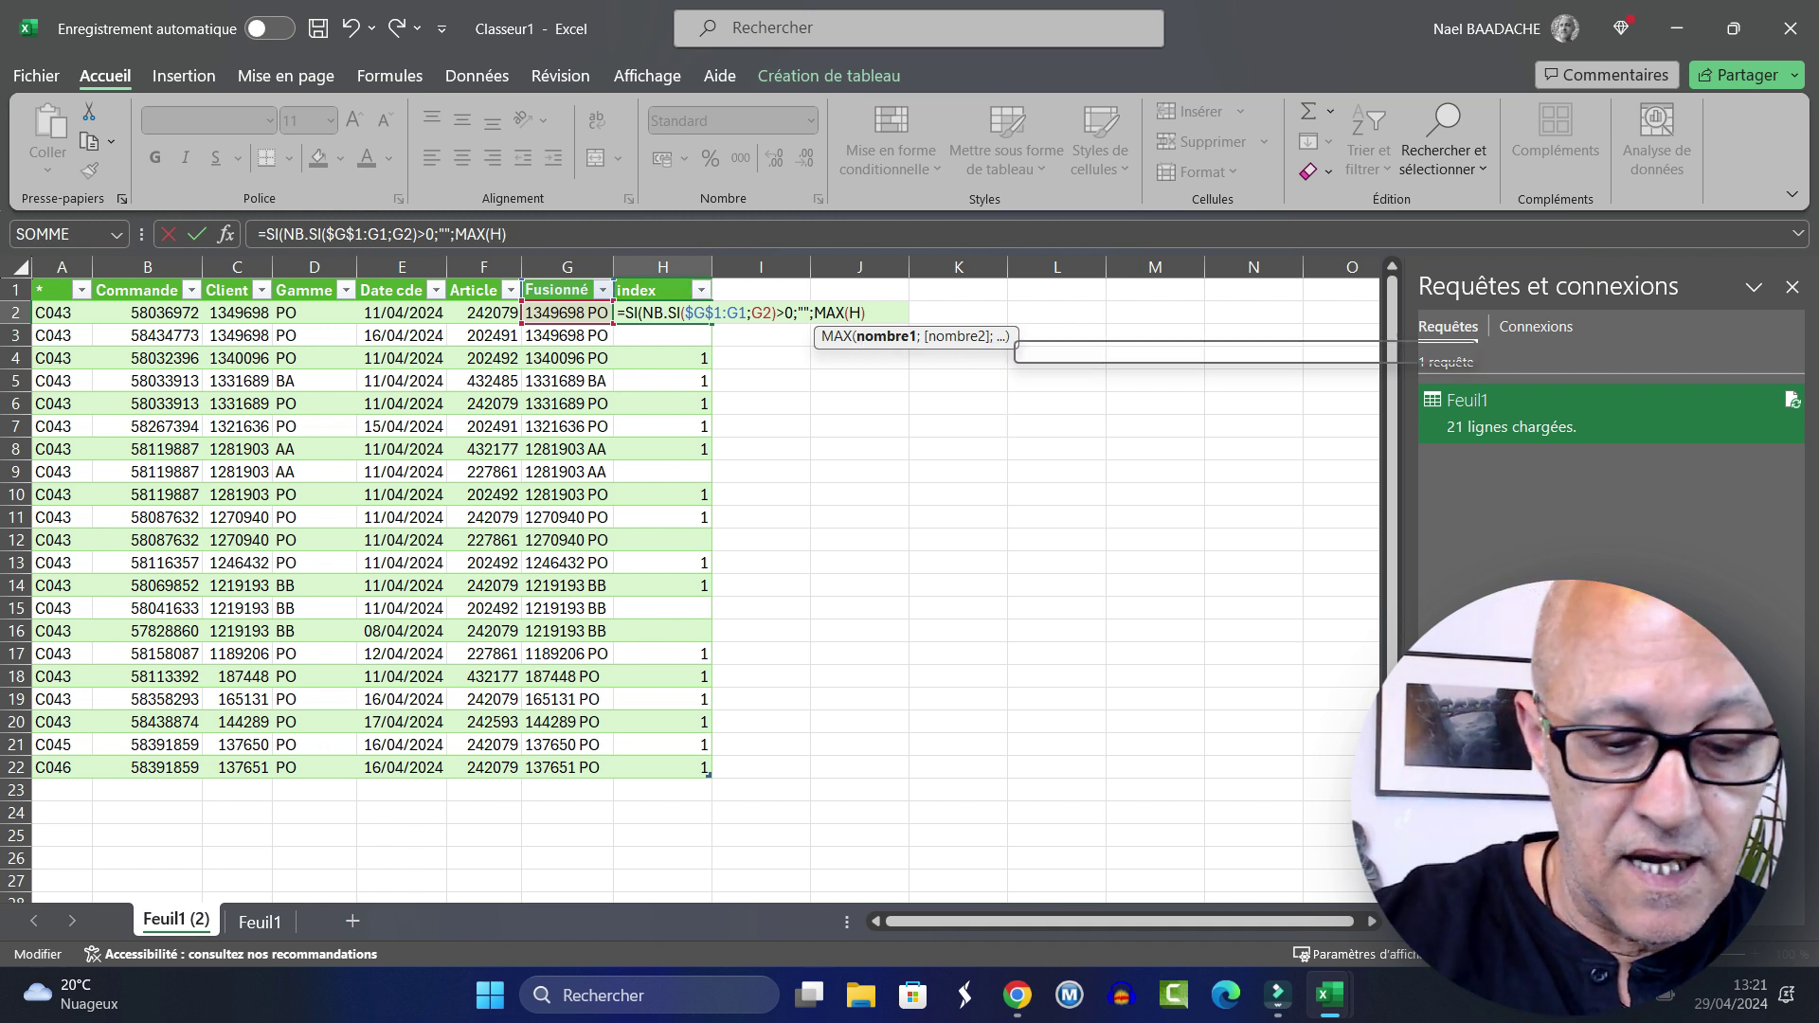
pyautogui.write('1:')
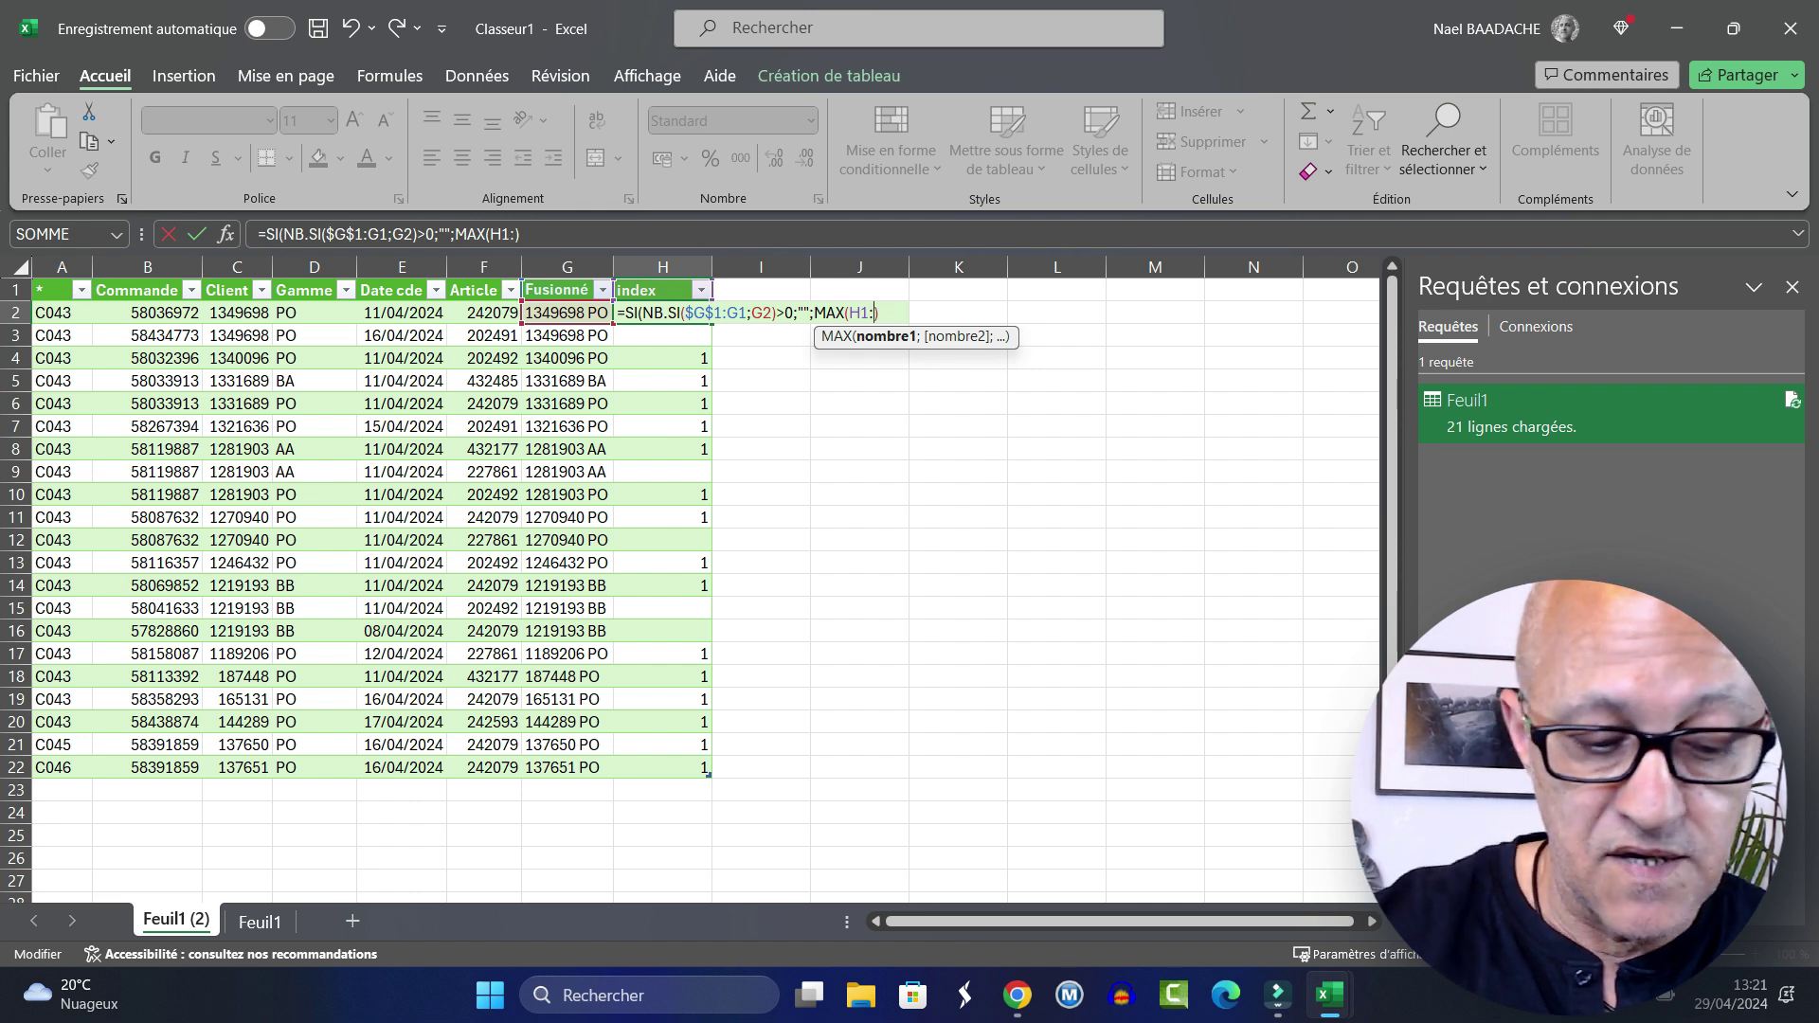
pyautogui.write('H1')
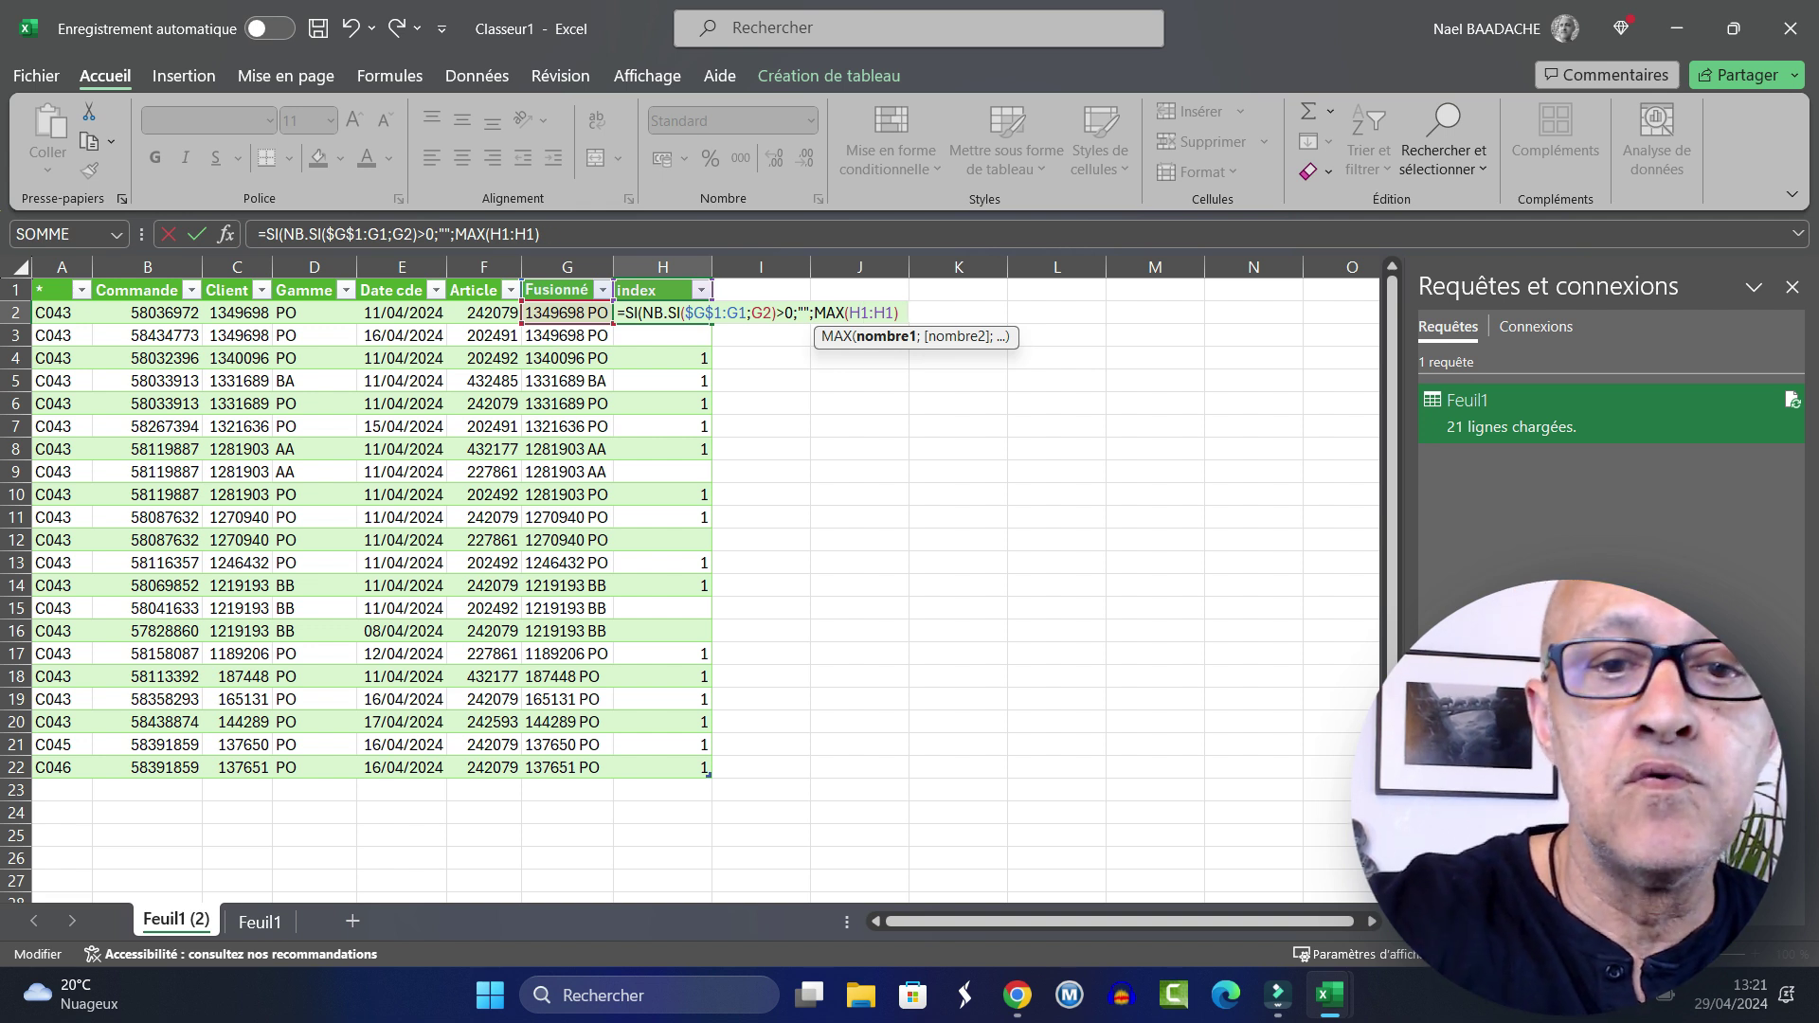
pyautogui.press('F4')
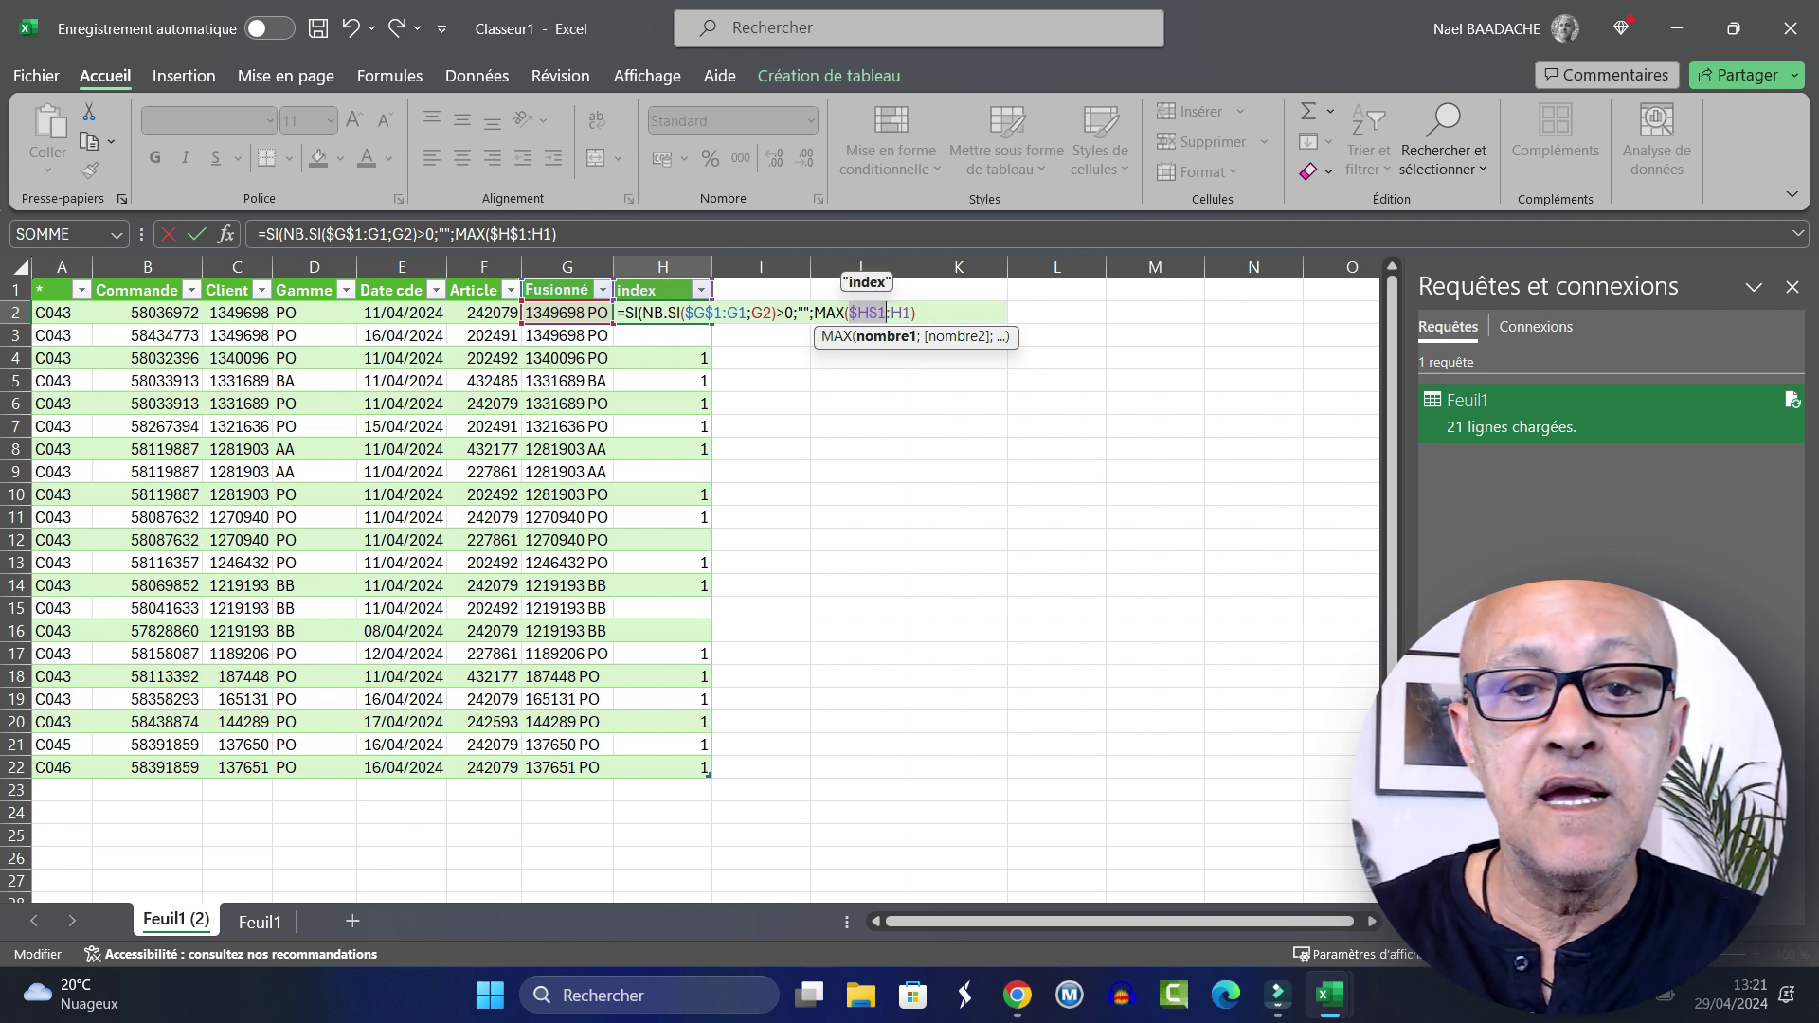
pyautogui.press('End')
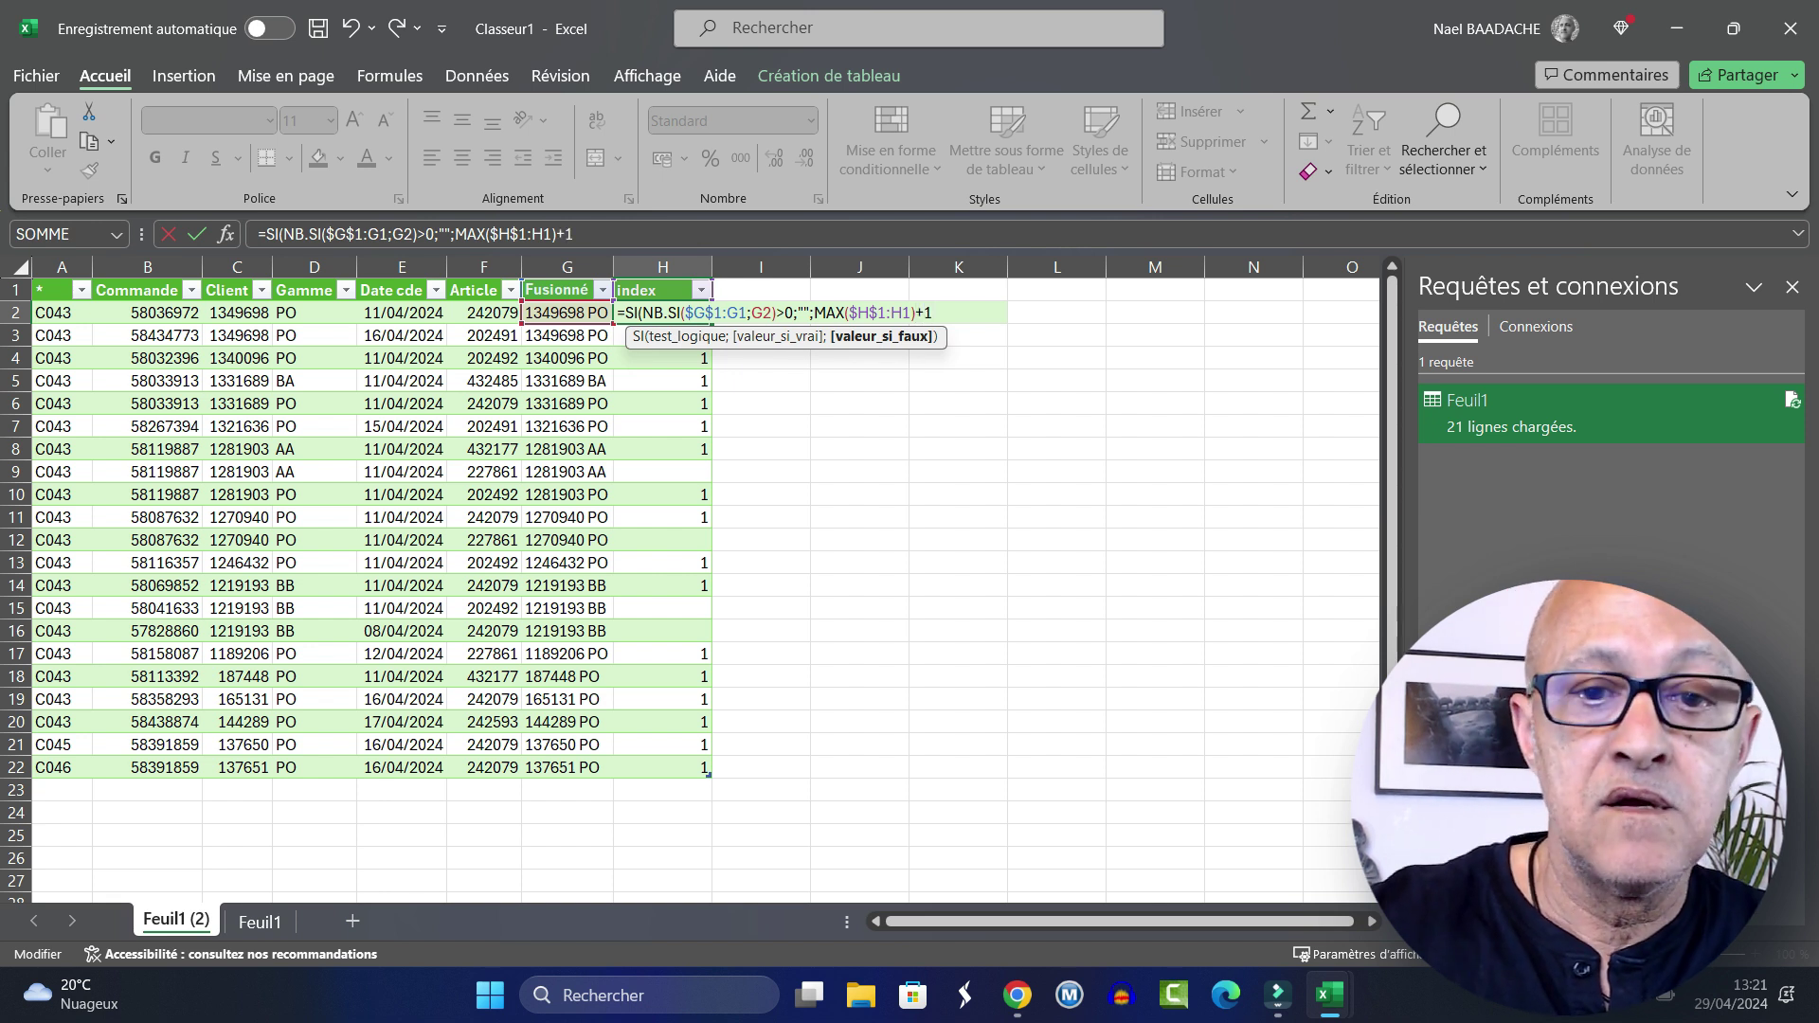
pyautogui.write(')')
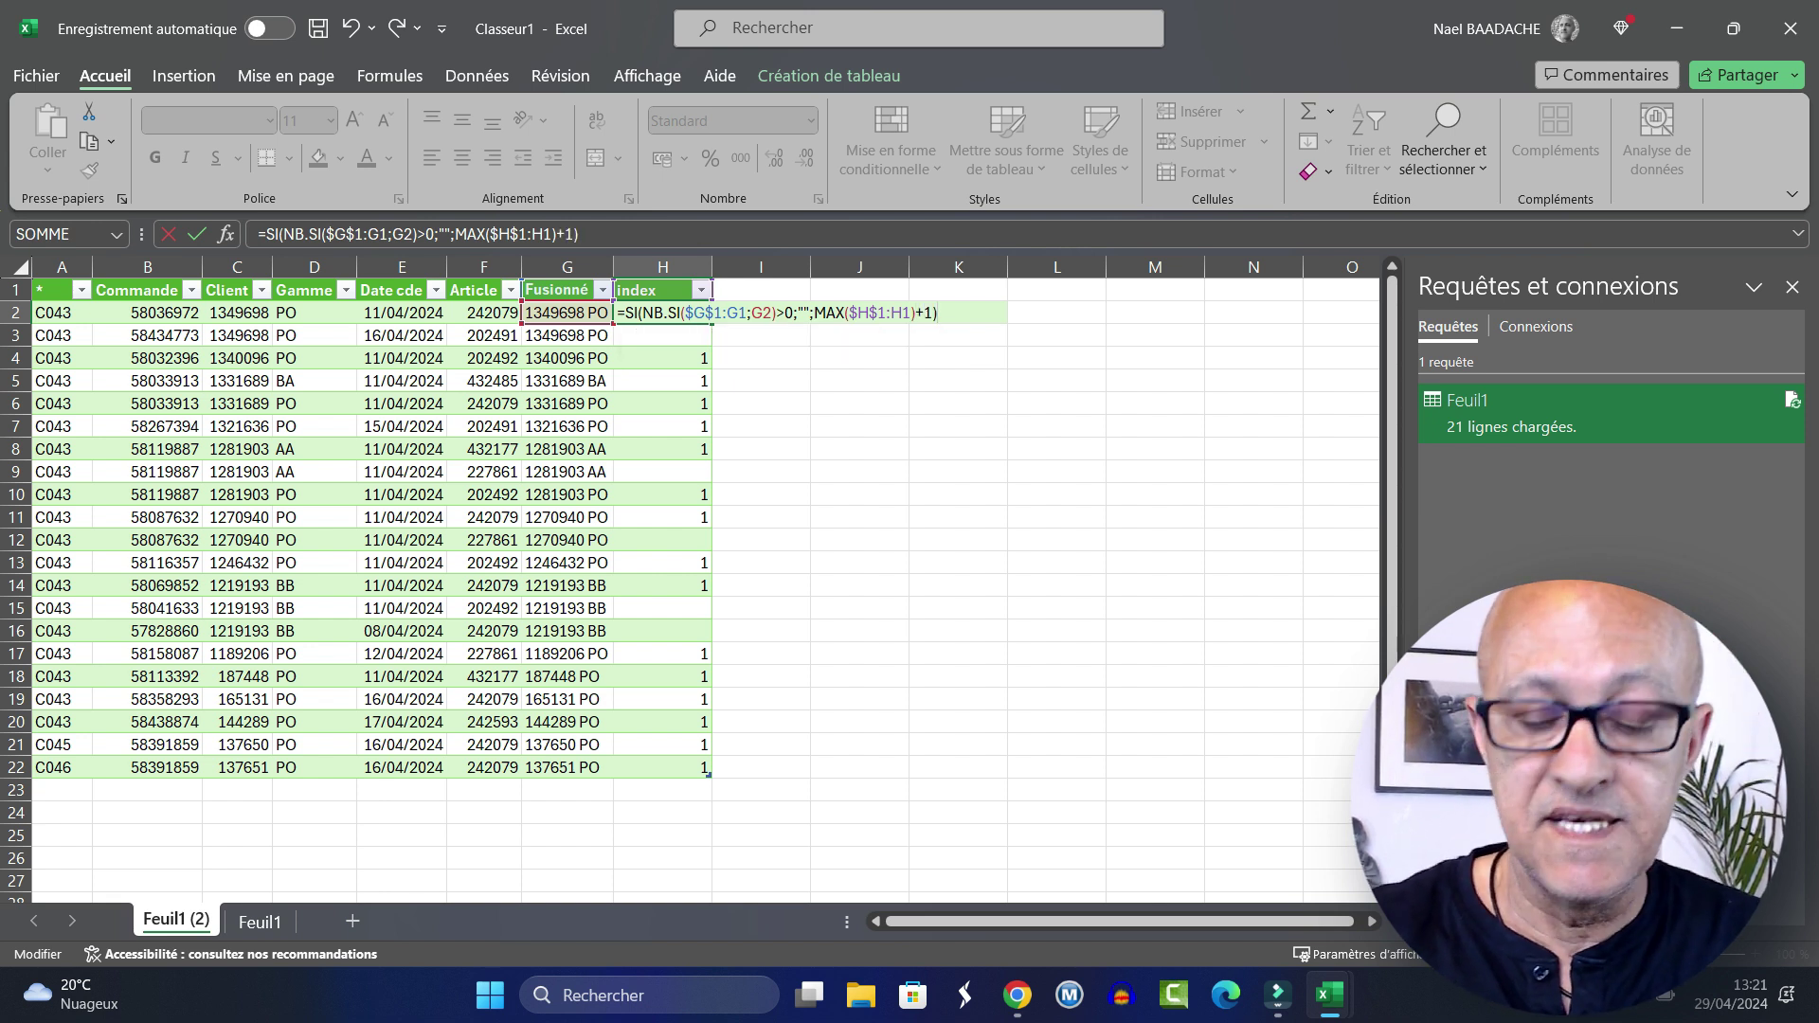
pyautogui.press('Return')
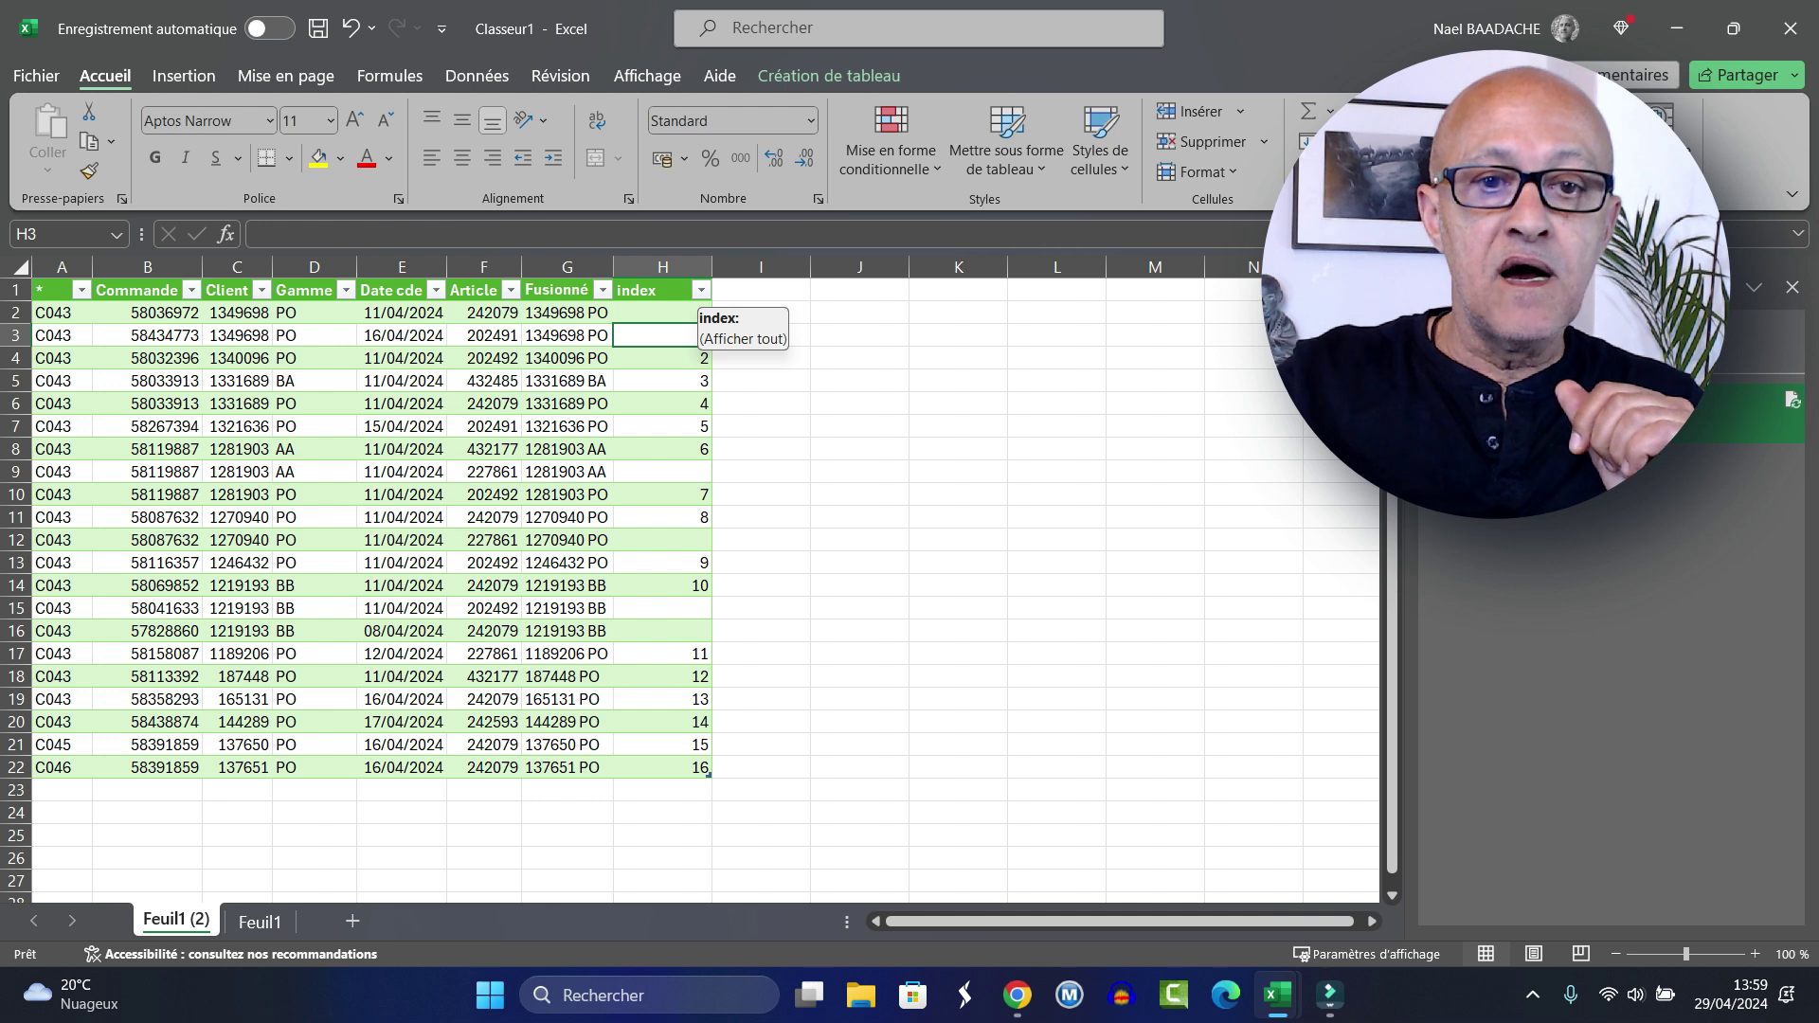
pyautogui.click(701, 290)
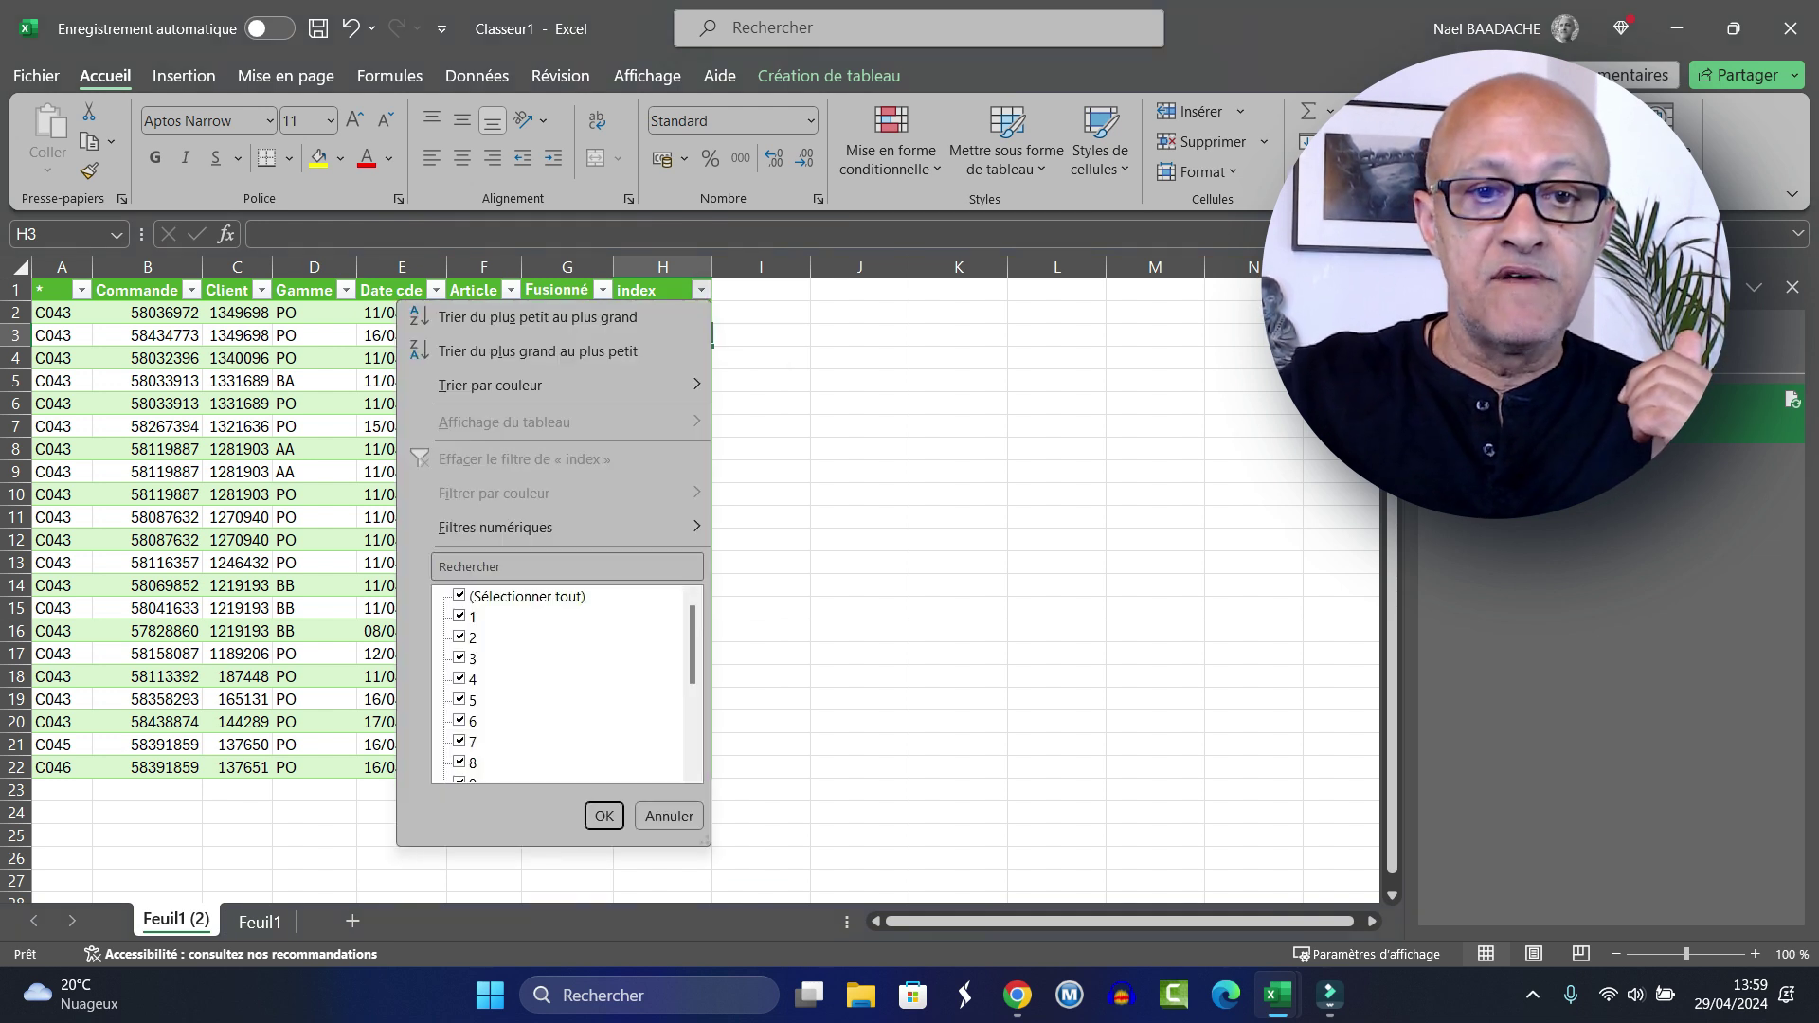
pyautogui.scroll(-3, 559, 682)
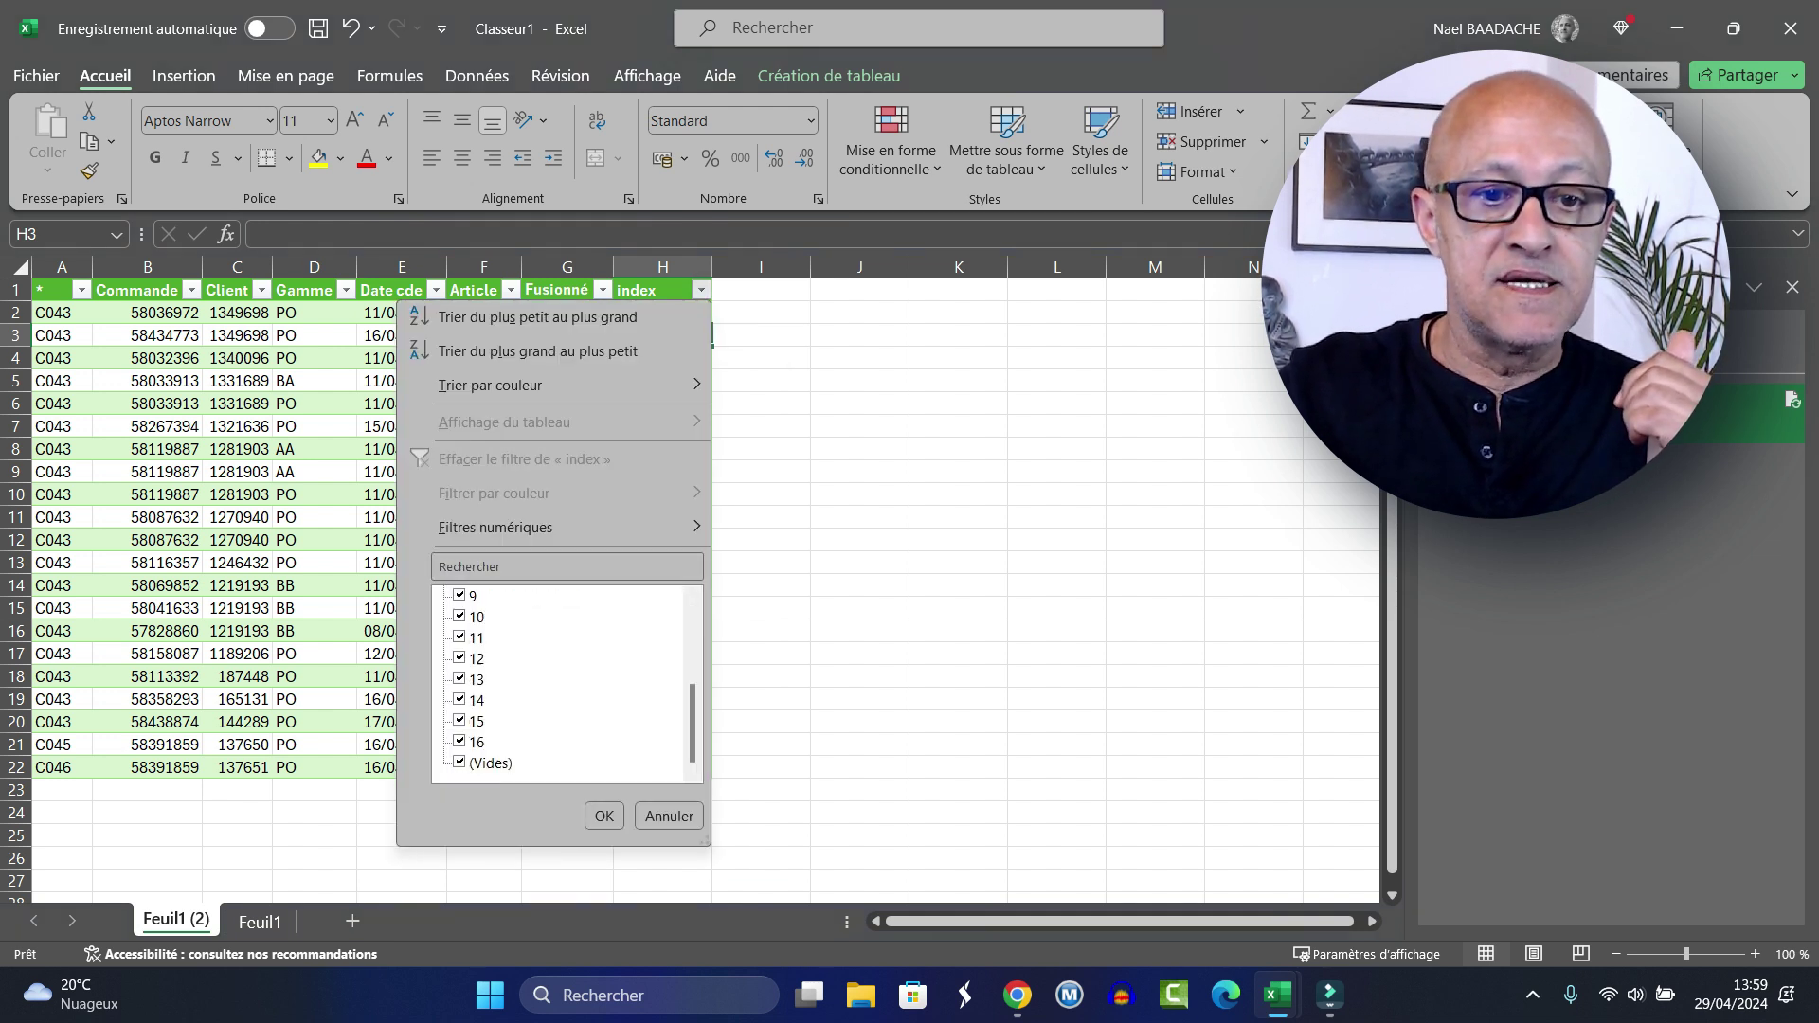
pyautogui.click(491, 763)
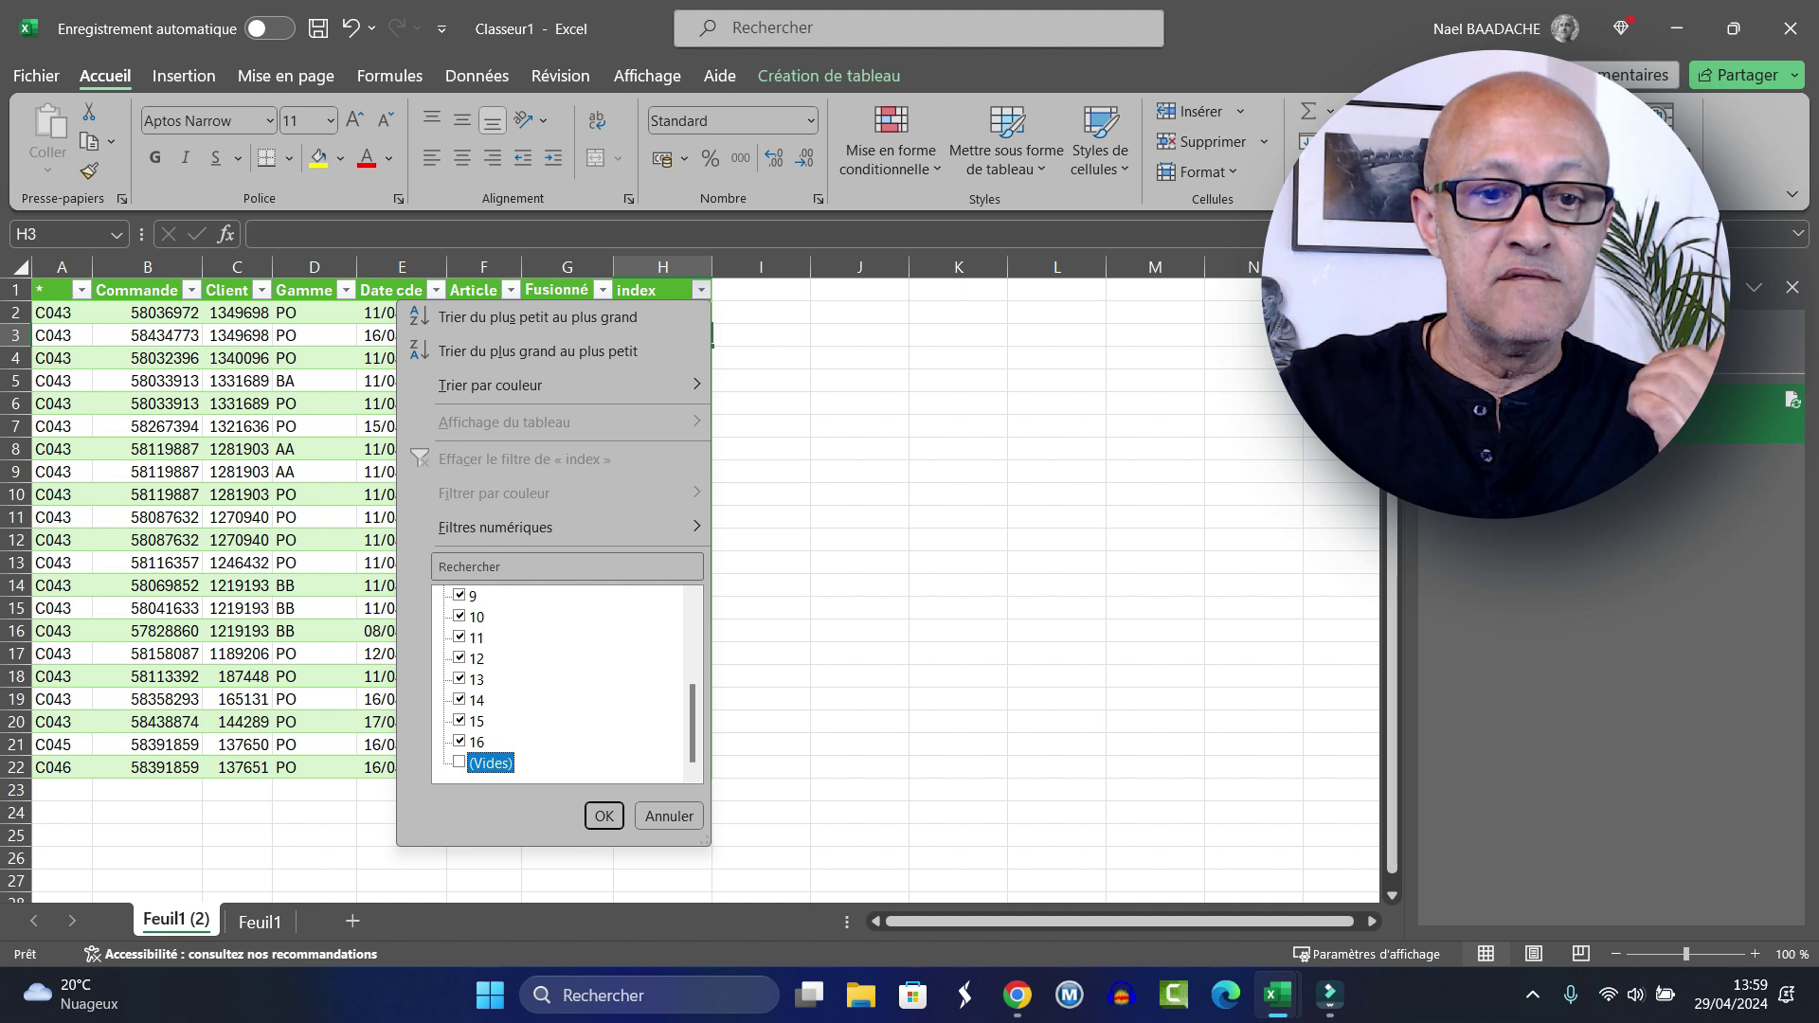
pyautogui.press('Return')
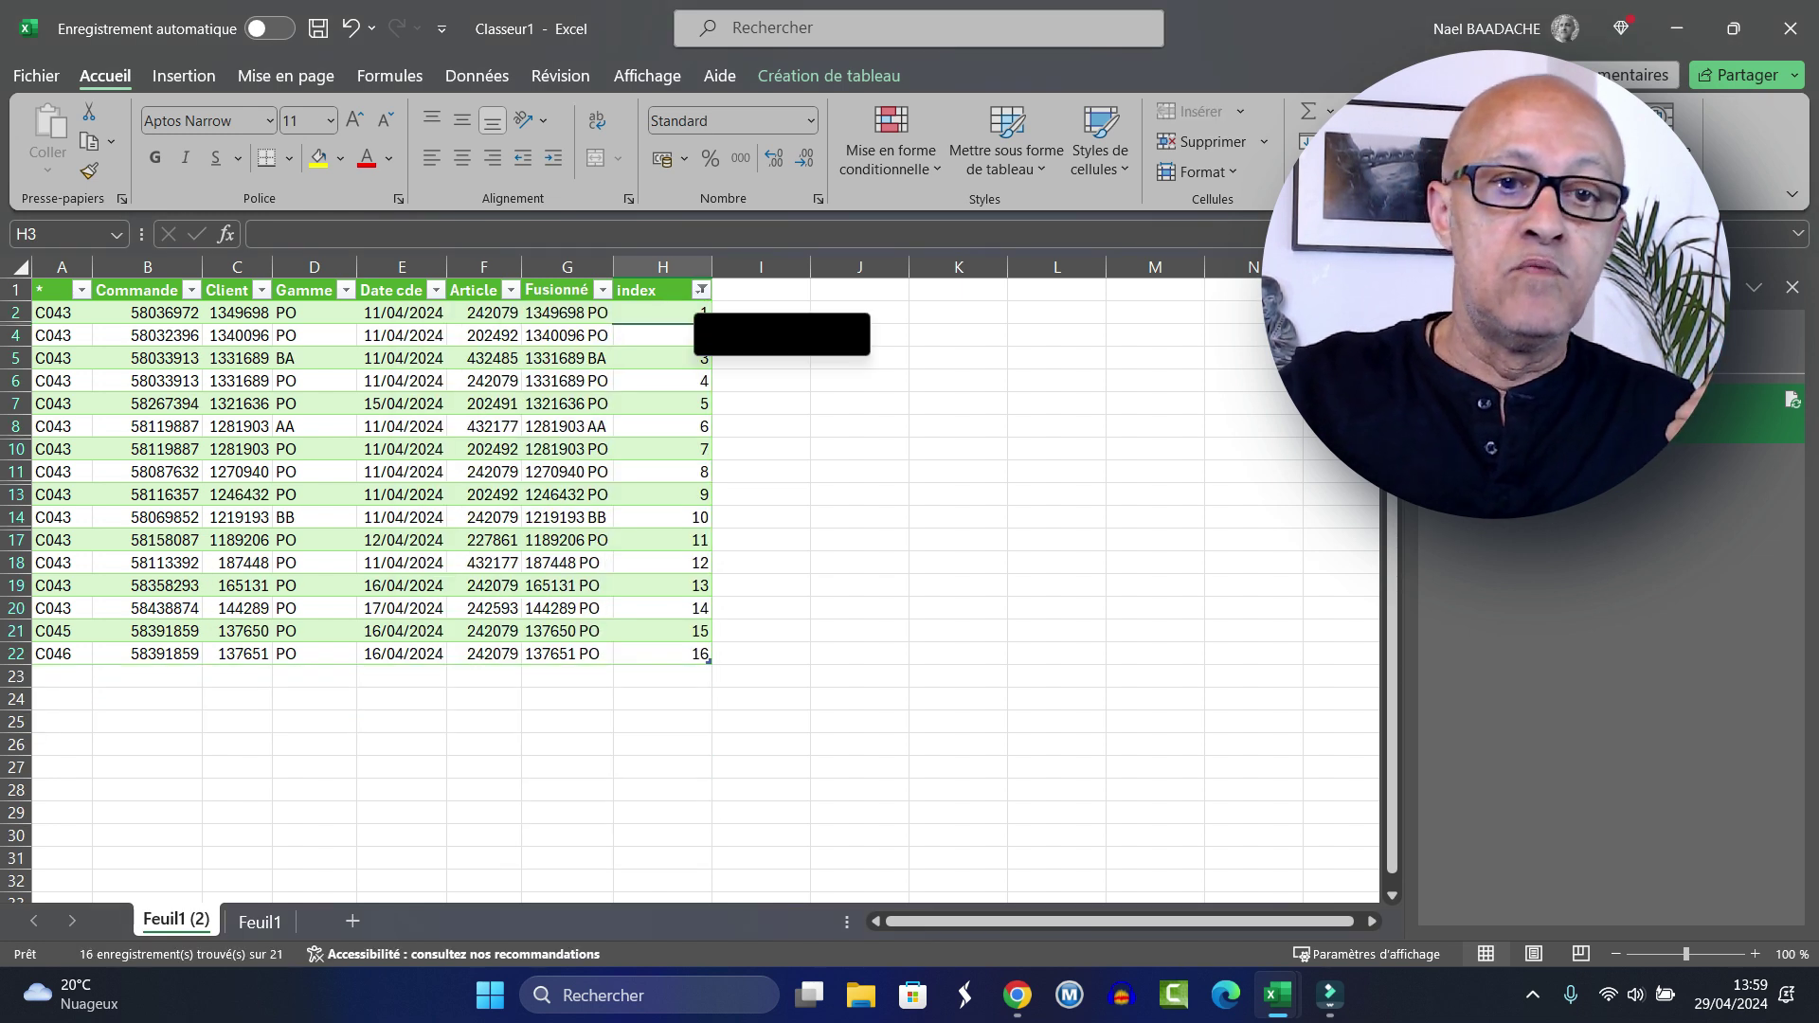
pyautogui.click(701, 290)
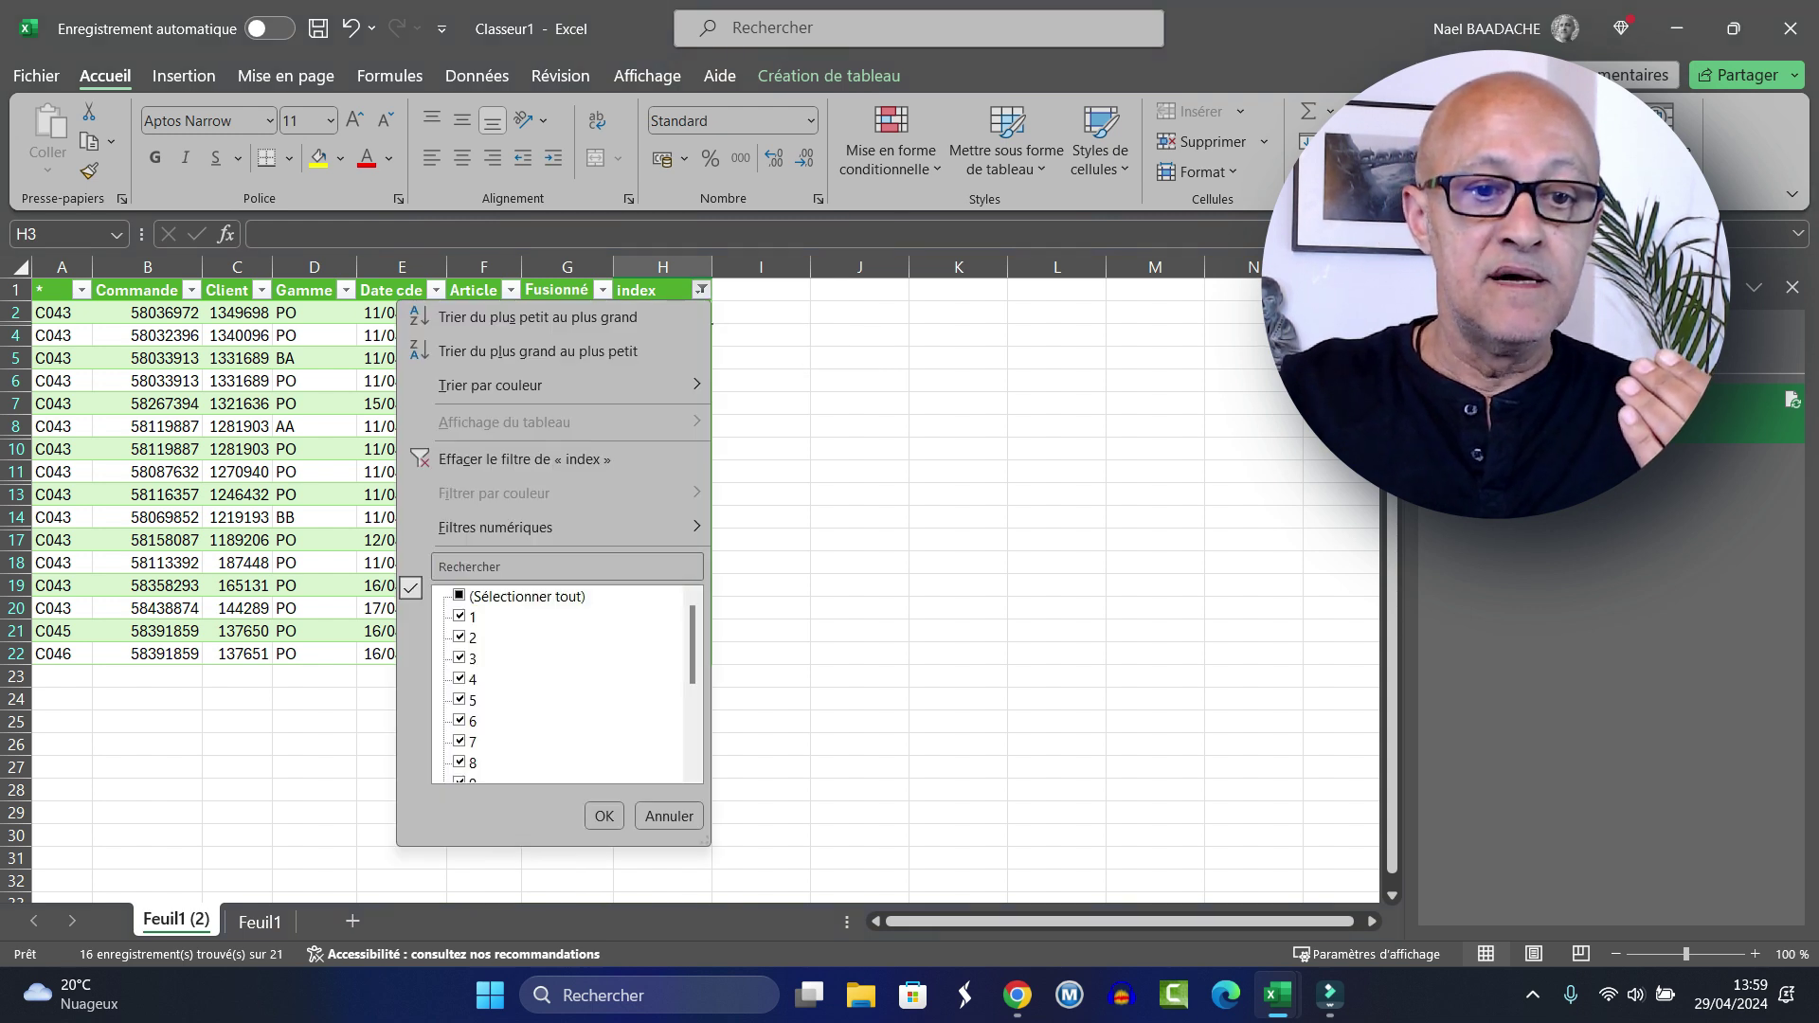
pyautogui.click(460, 596)
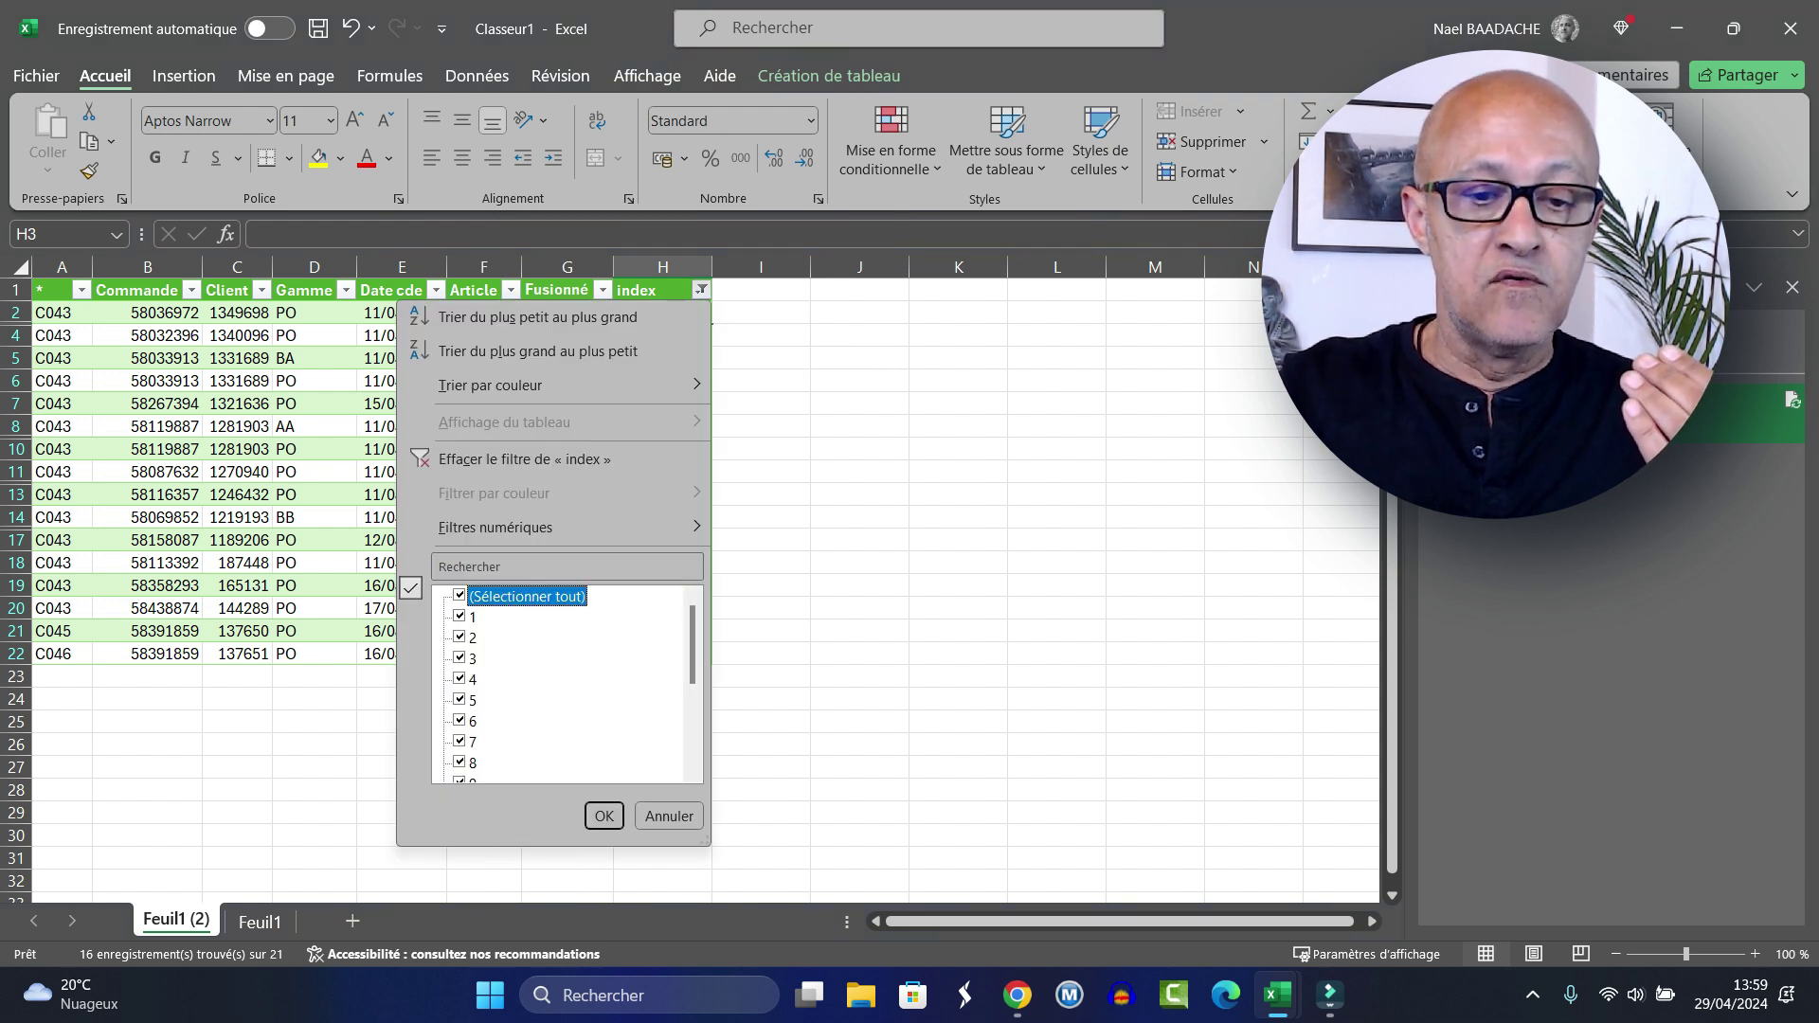
pyautogui.click(603, 815)
pyautogui.click(402, 470)
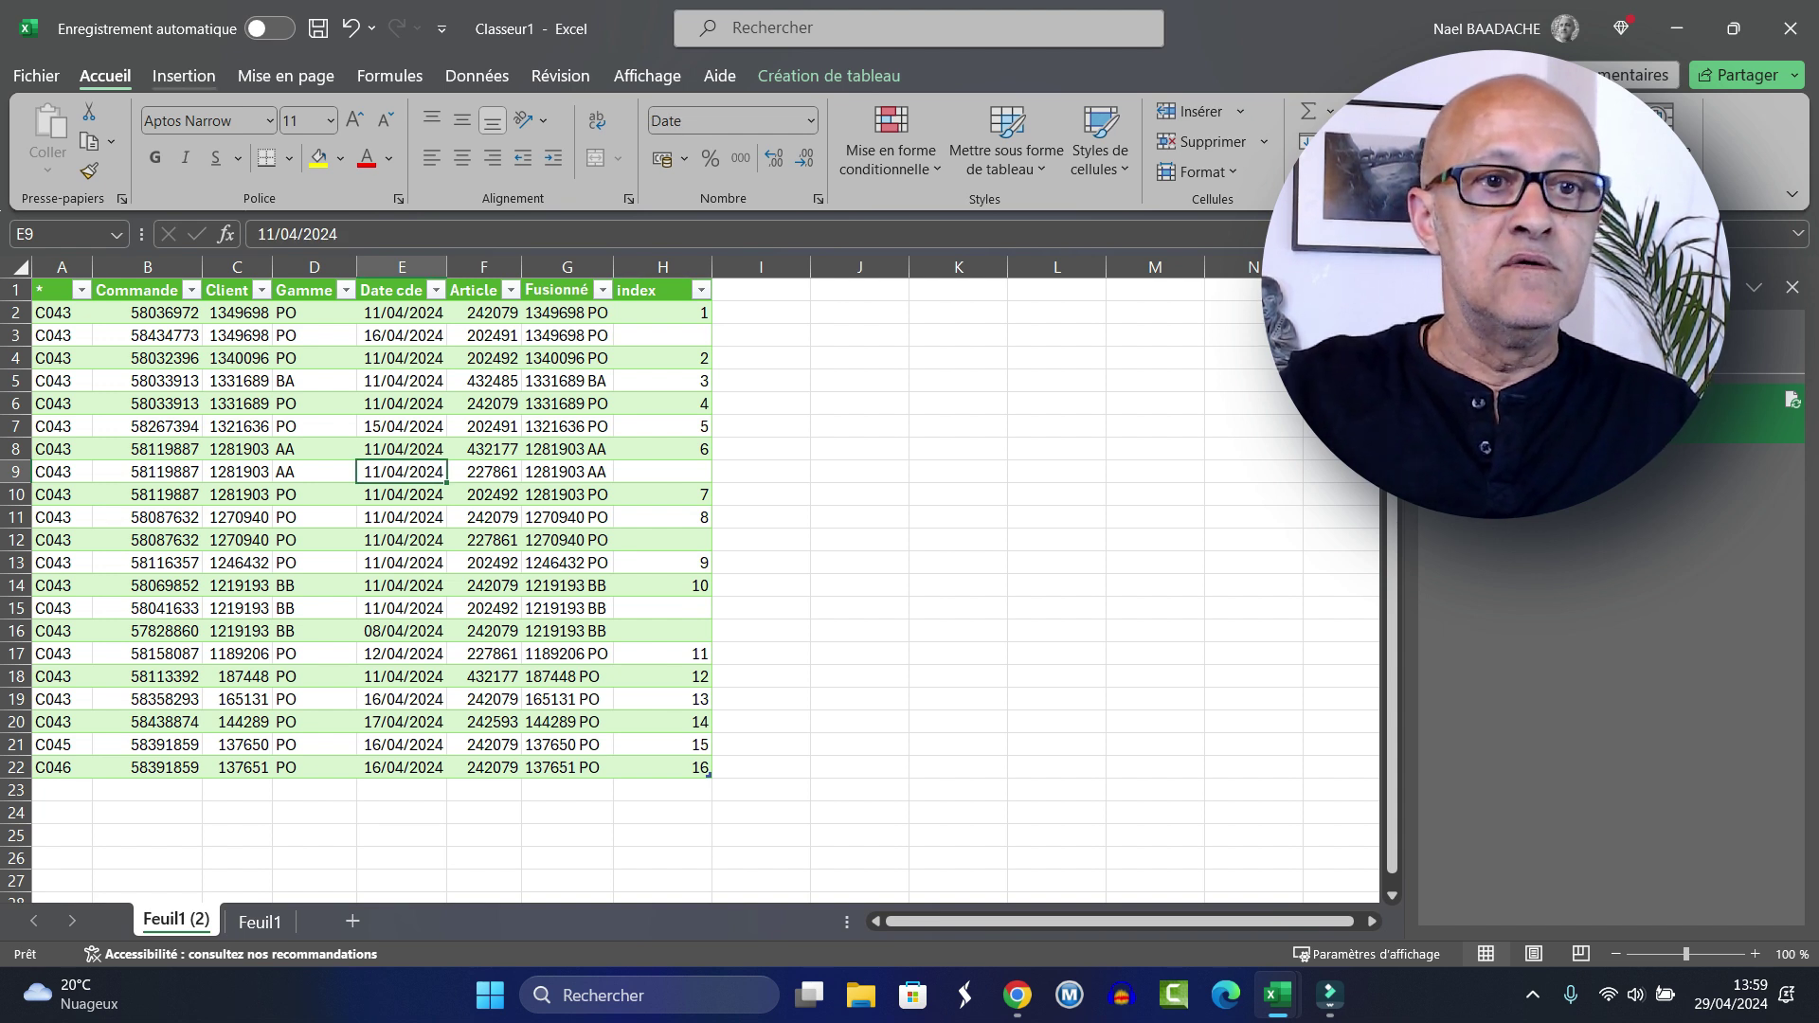
# Step: Insert a pivot table from the data on a new worksheet
pyautogui.click(184, 76)
pyautogui.click(69, 138)
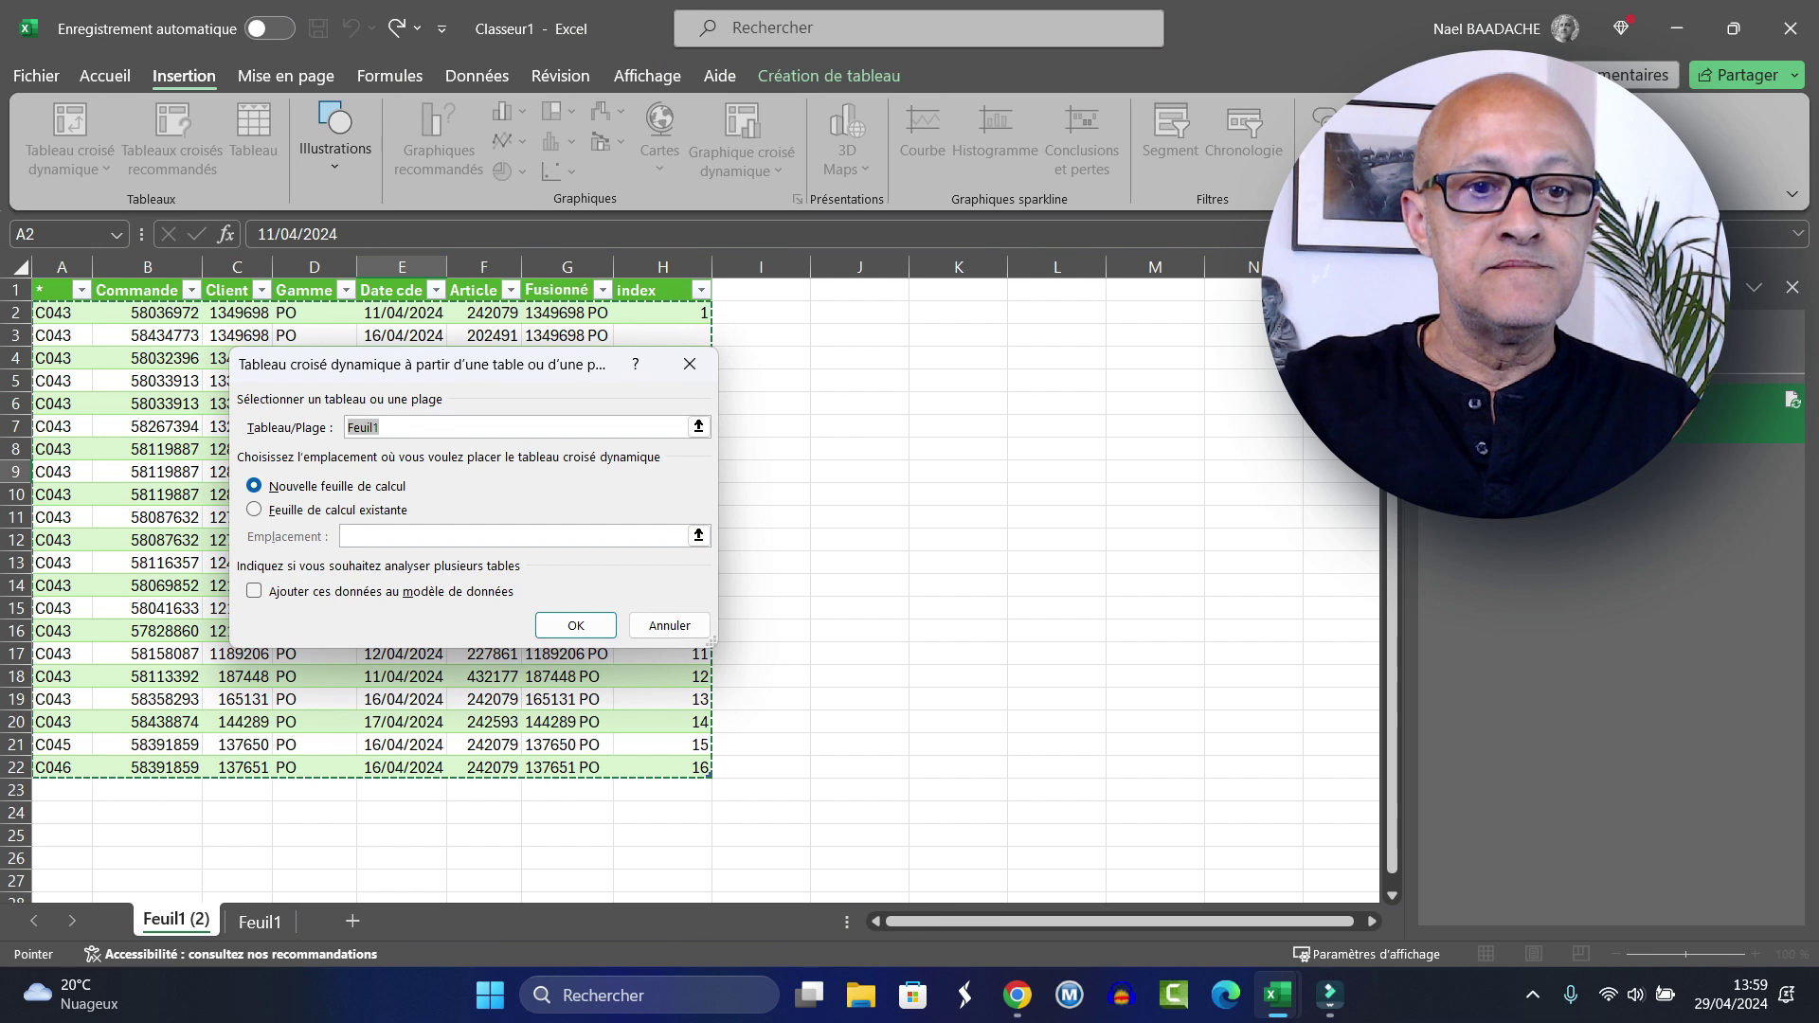
pyautogui.press('Return')
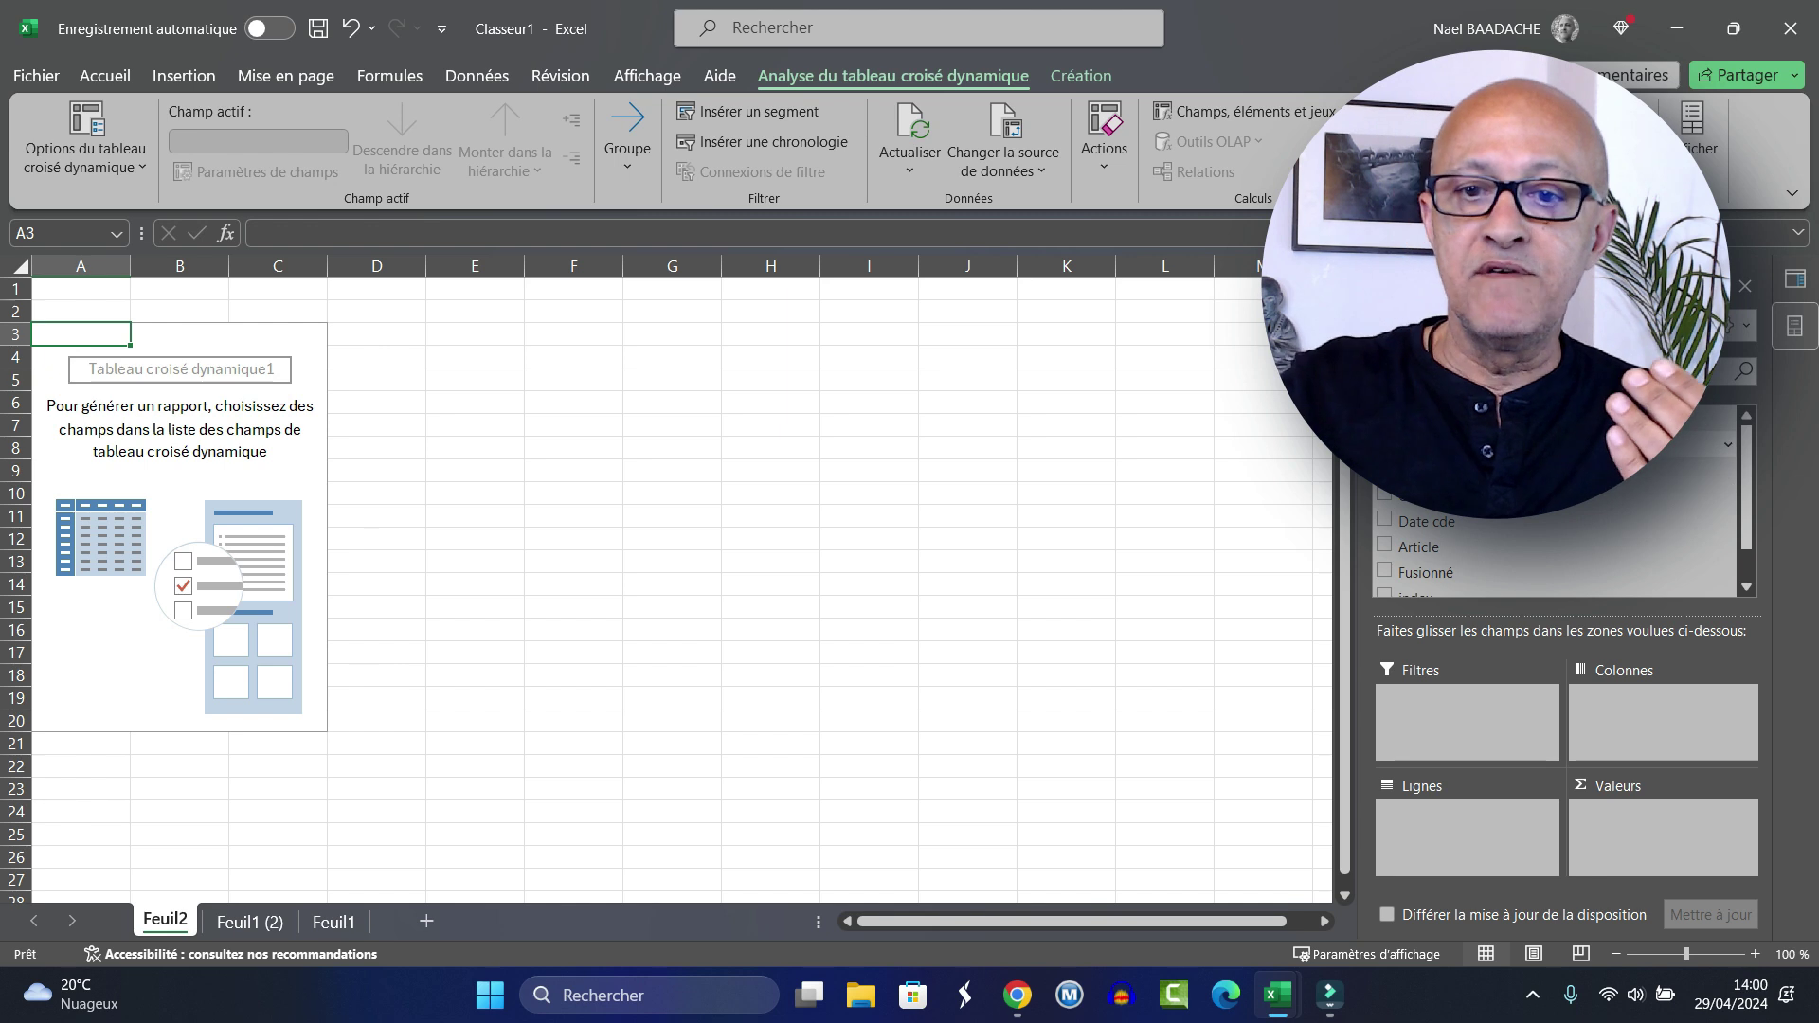
# Step: Lay out the pivot with index as filter, Client as rows and Article as columns
pyautogui.scroll(-1, 1553, 549)
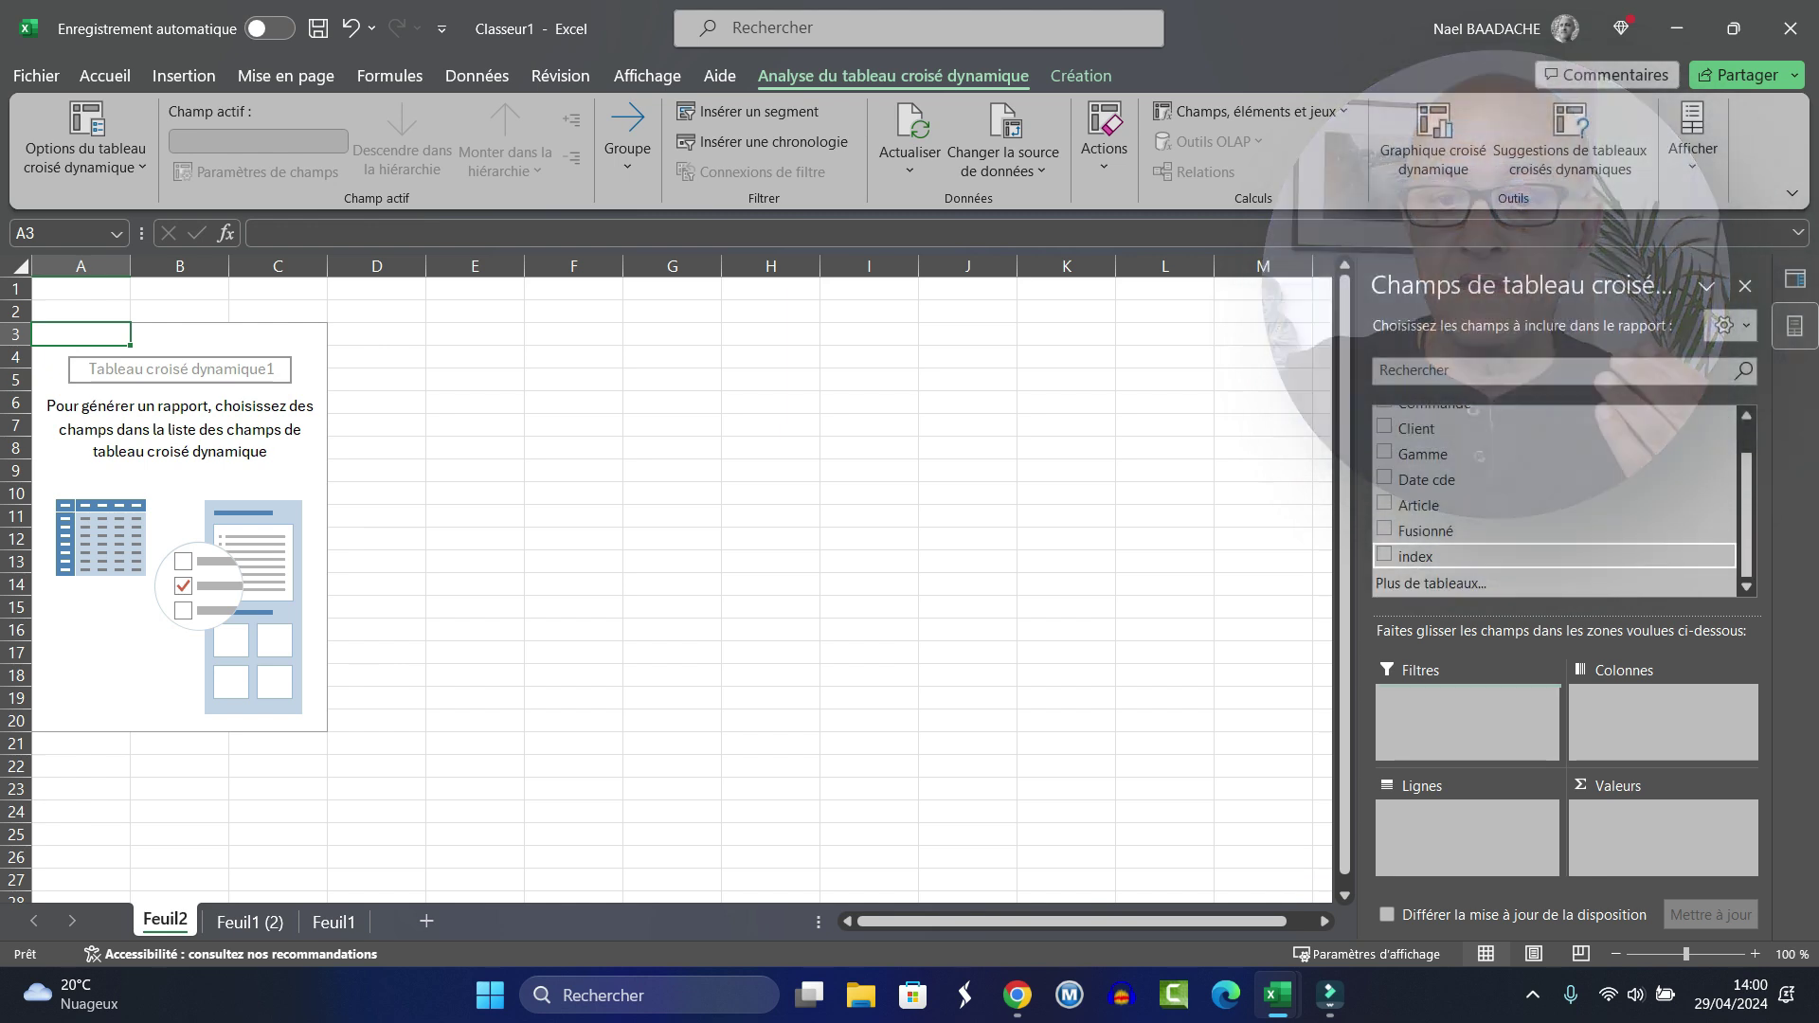
pyautogui.click(1384, 555)
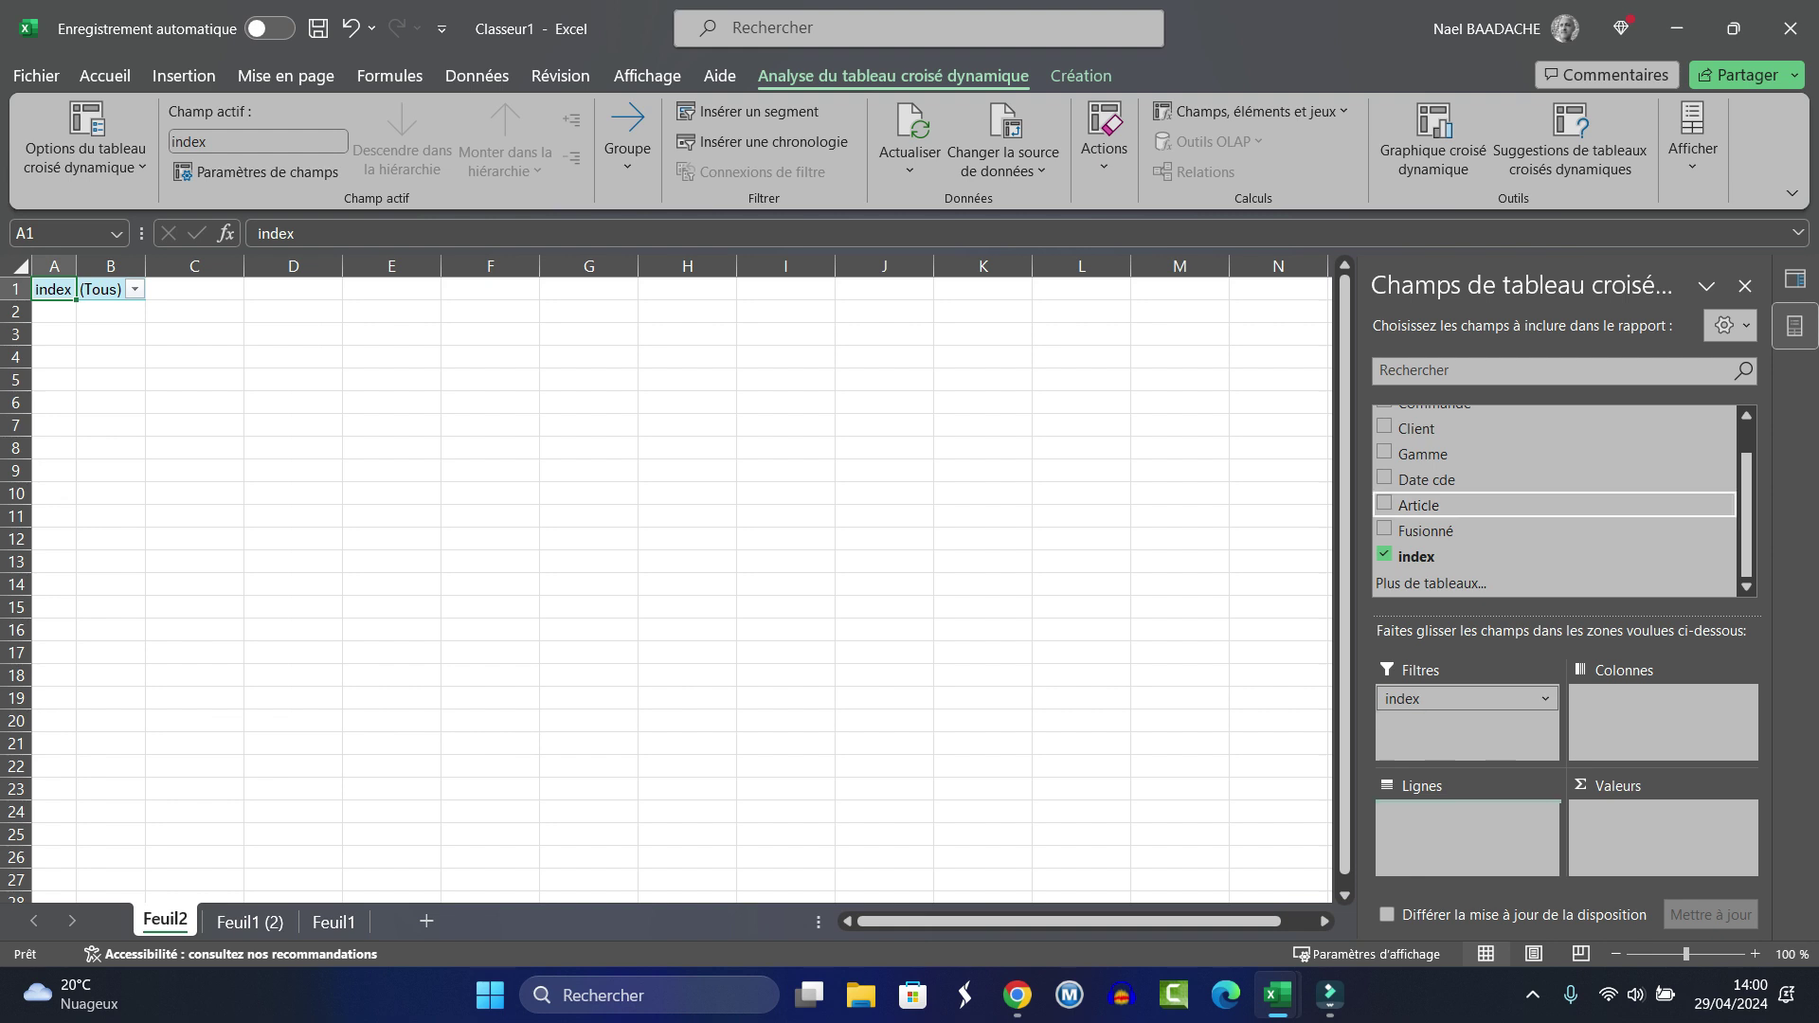
pyautogui.press('space')
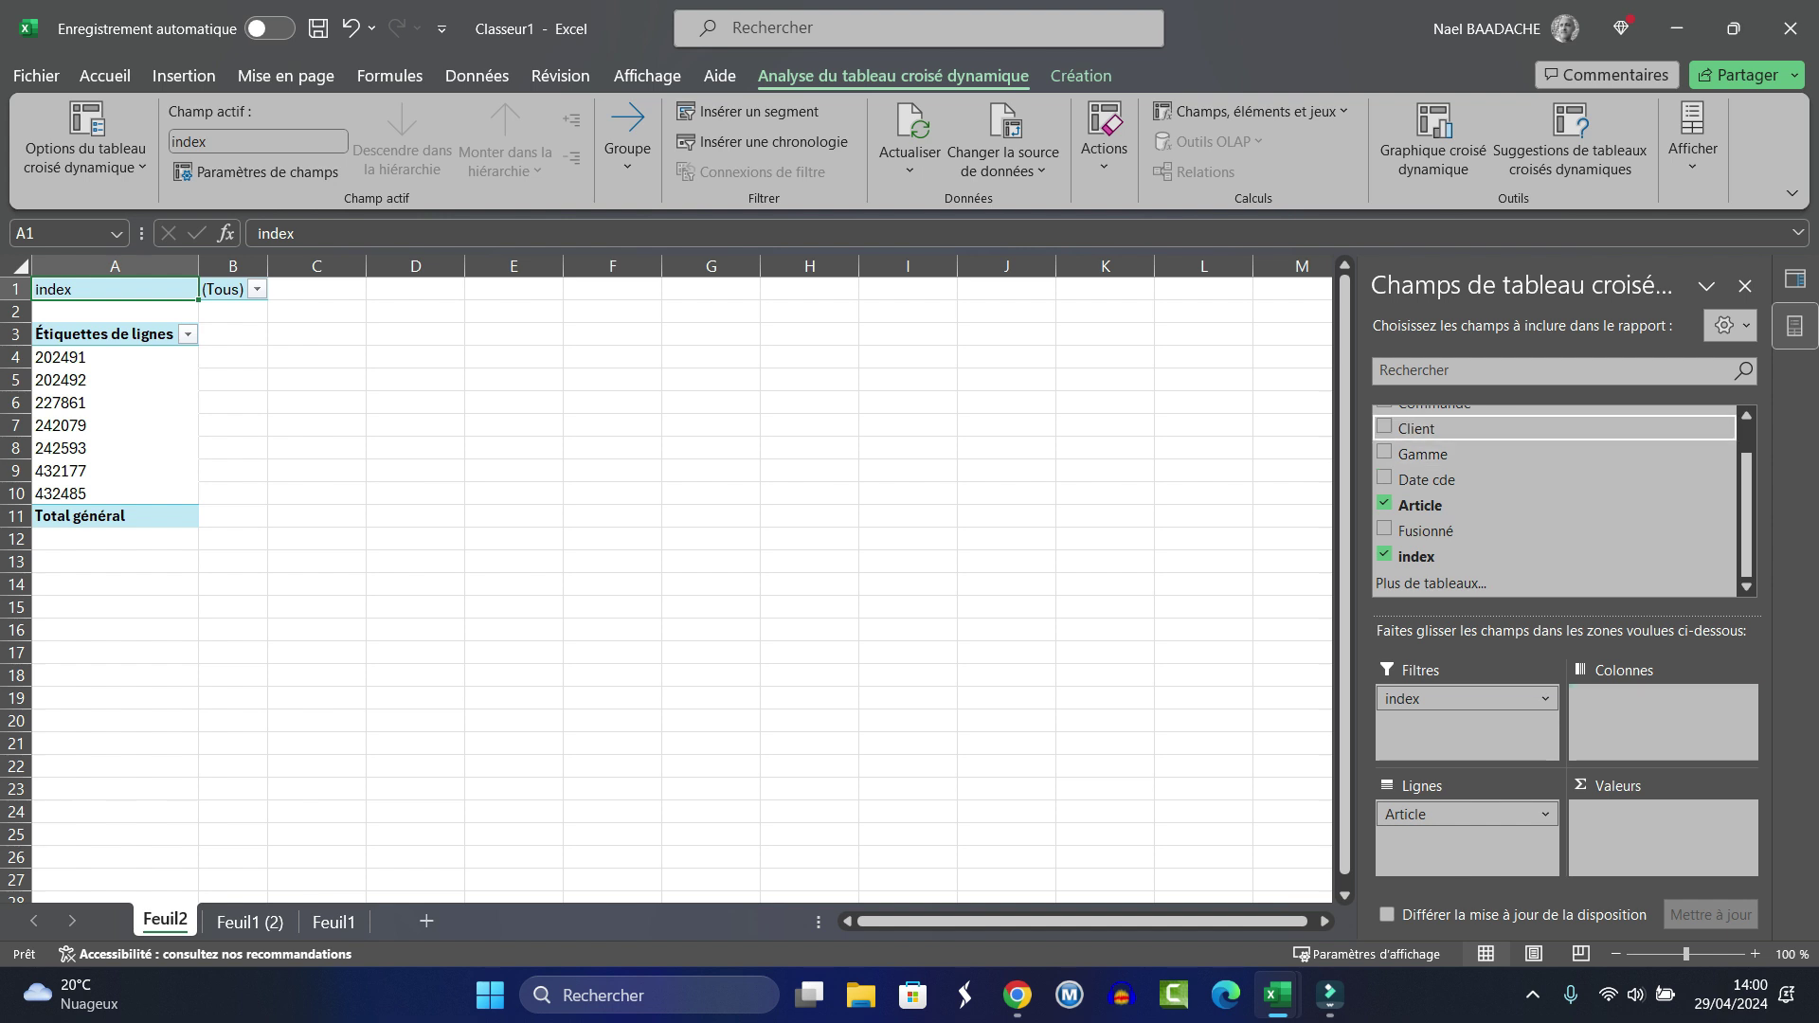
pyautogui.press('space')
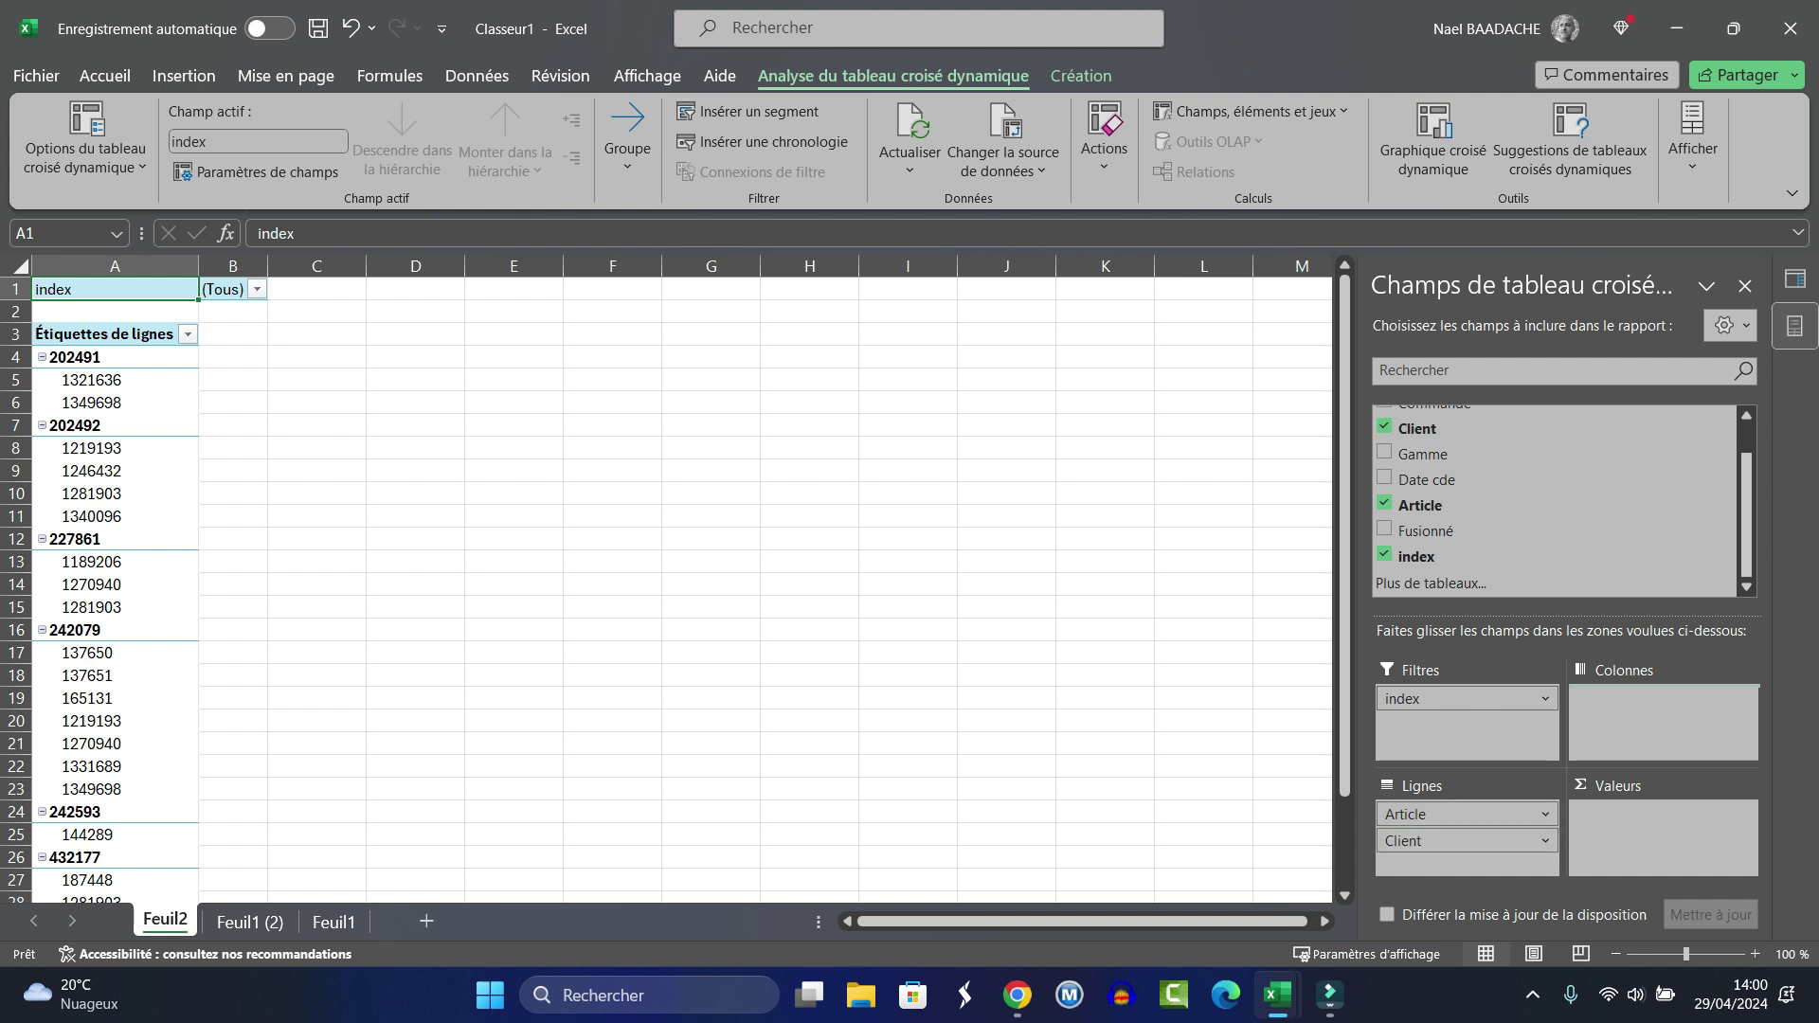
pyautogui.moveTo(1466, 814); pyautogui.dragTo(1663, 698)
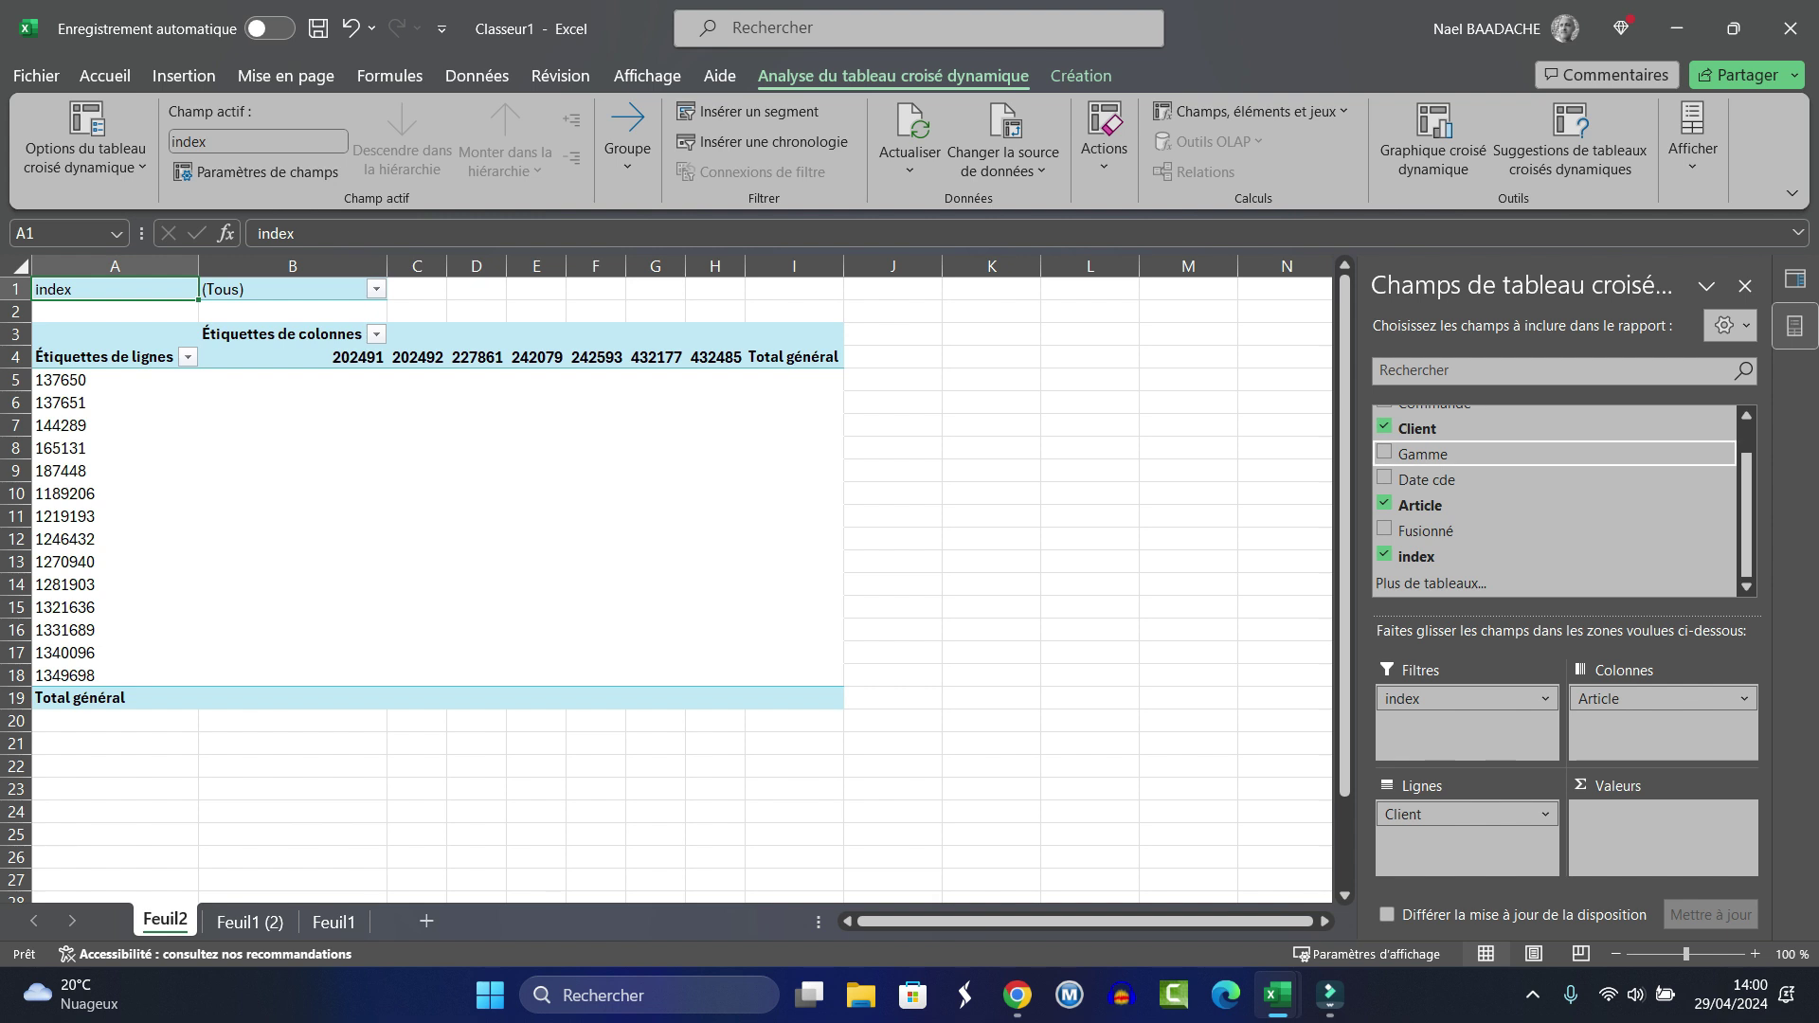
# Step: Switch the B1 index filter to multiple selection and exclude the blank (vide) value
pyautogui.click(376, 289)
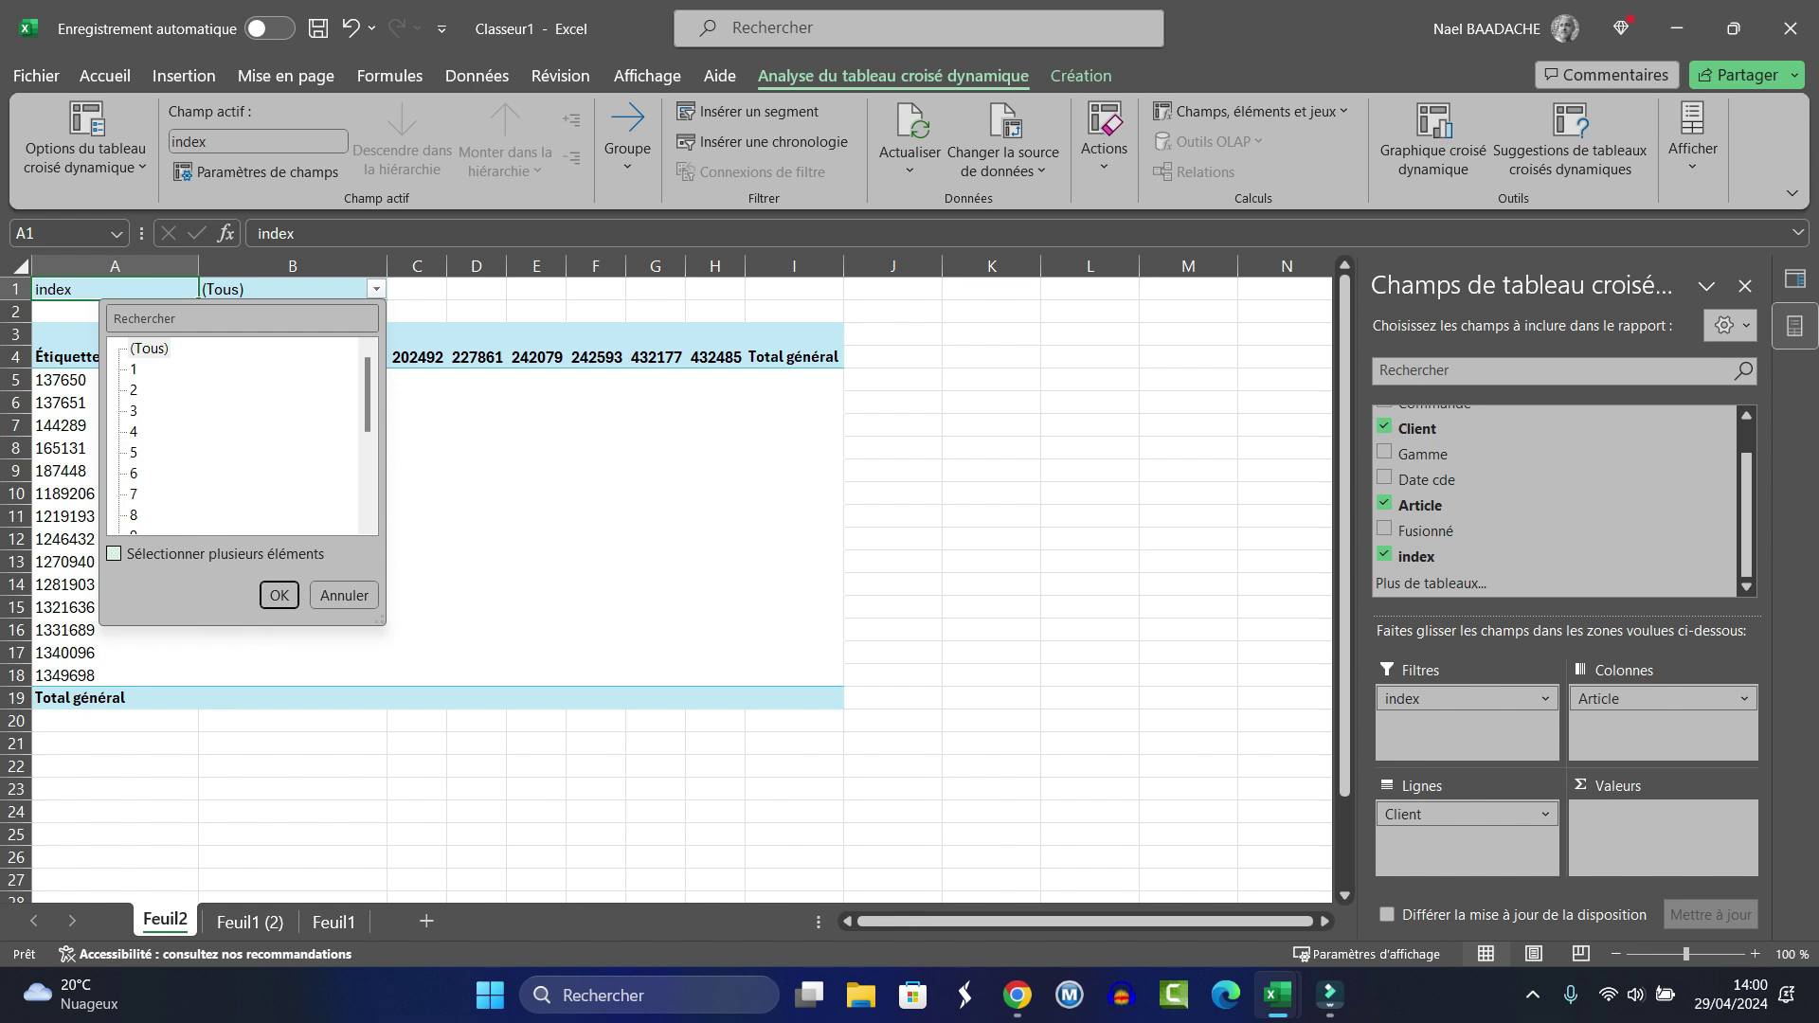
pyautogui.click(113, 553)
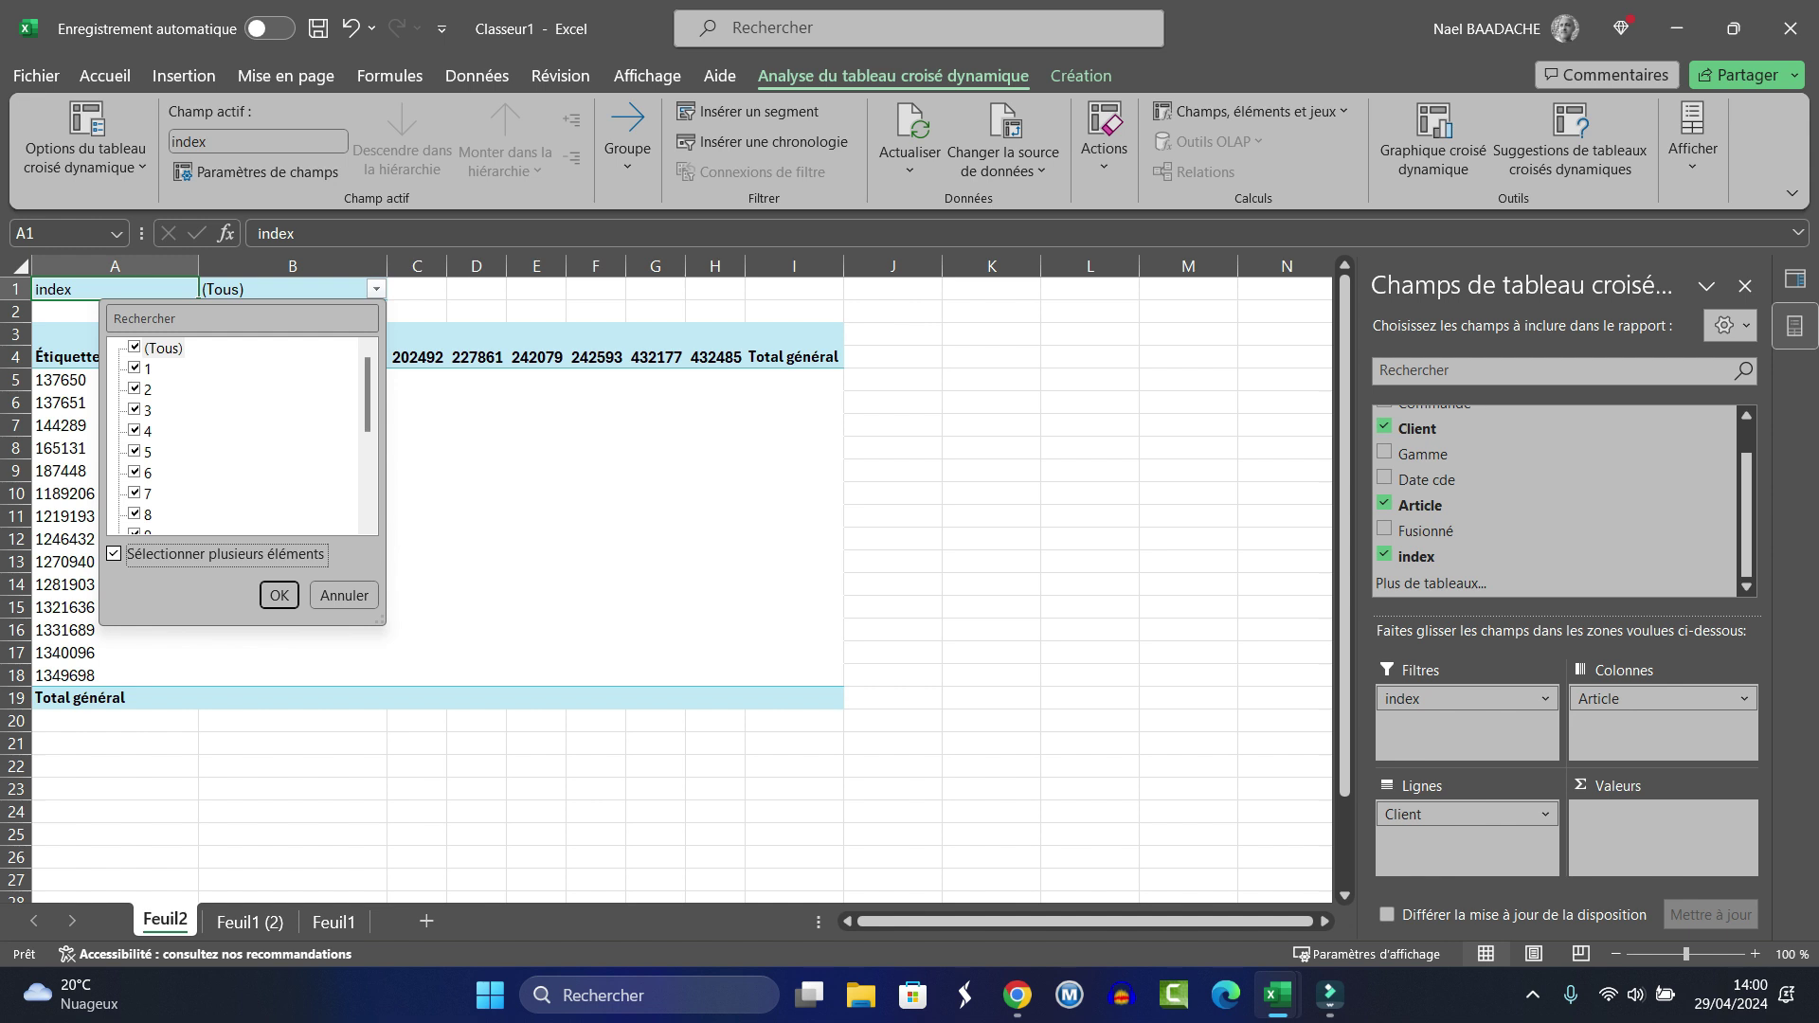
pyautogui.scroll(-4, 242, 436)
pyautogui.scroll(4, 242, 436)
pyautogui.scroll(-4, 241, 435)
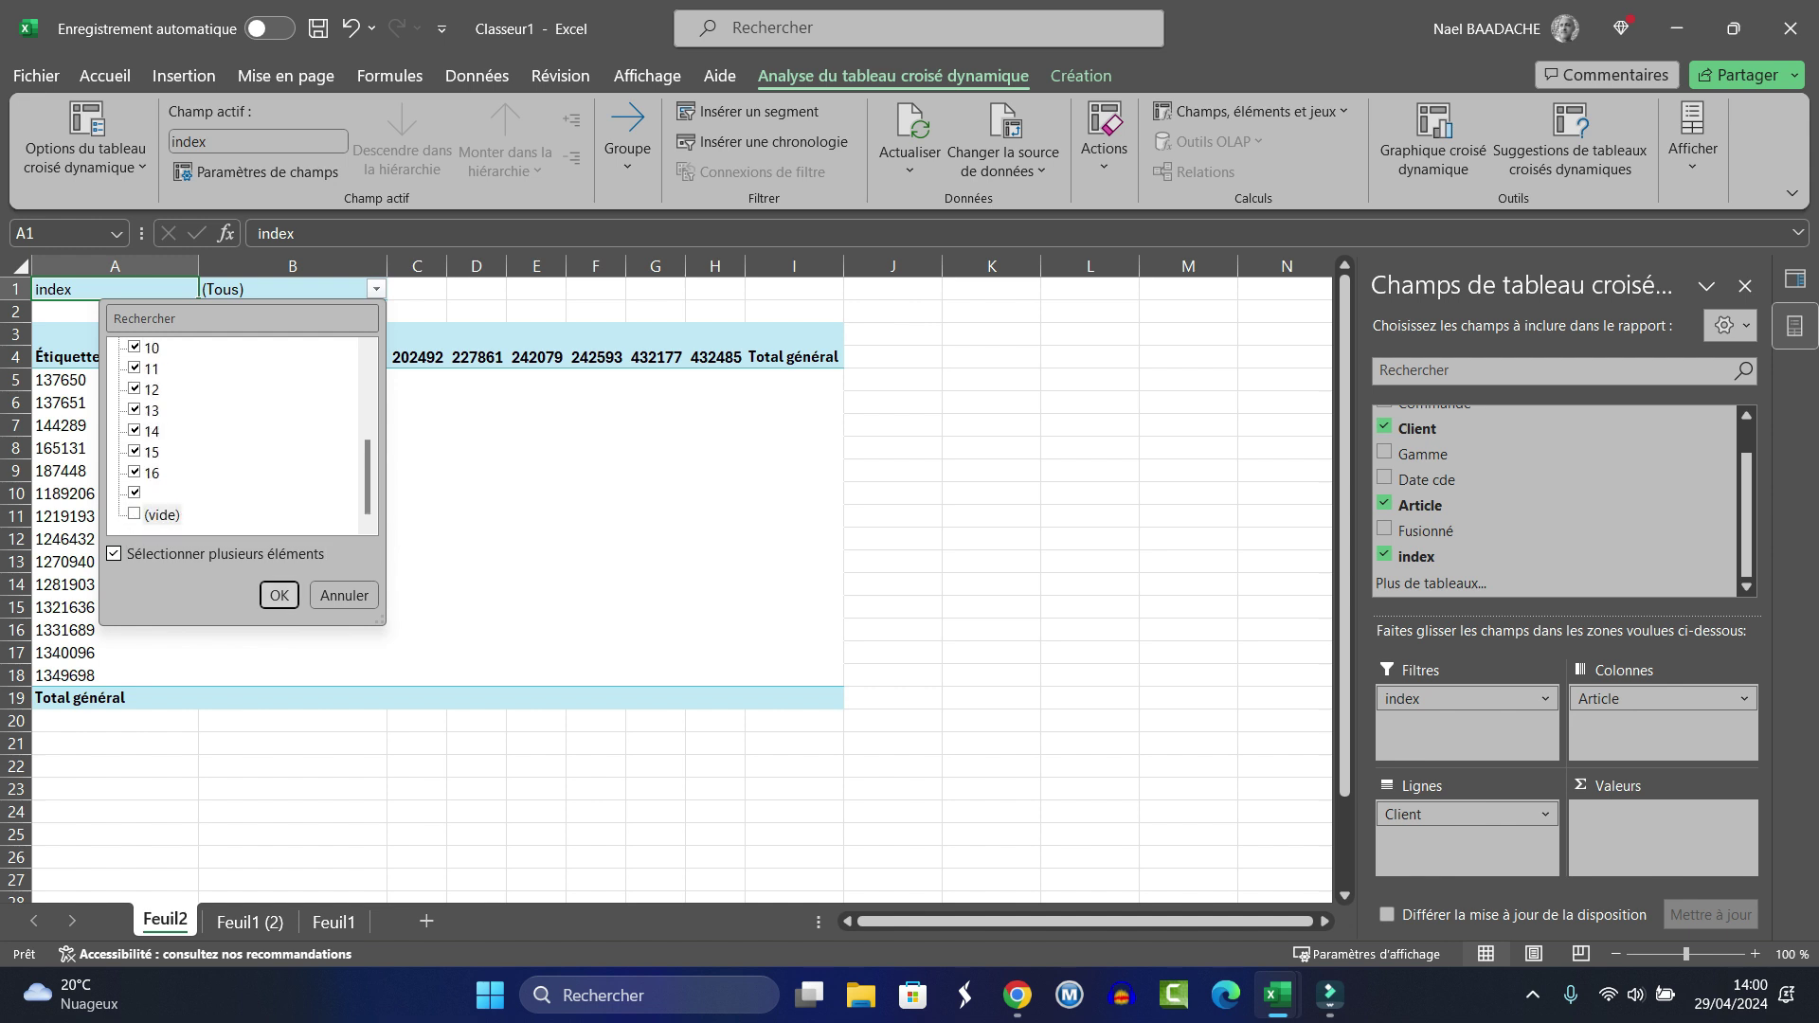
pyautogui.press('Escape')
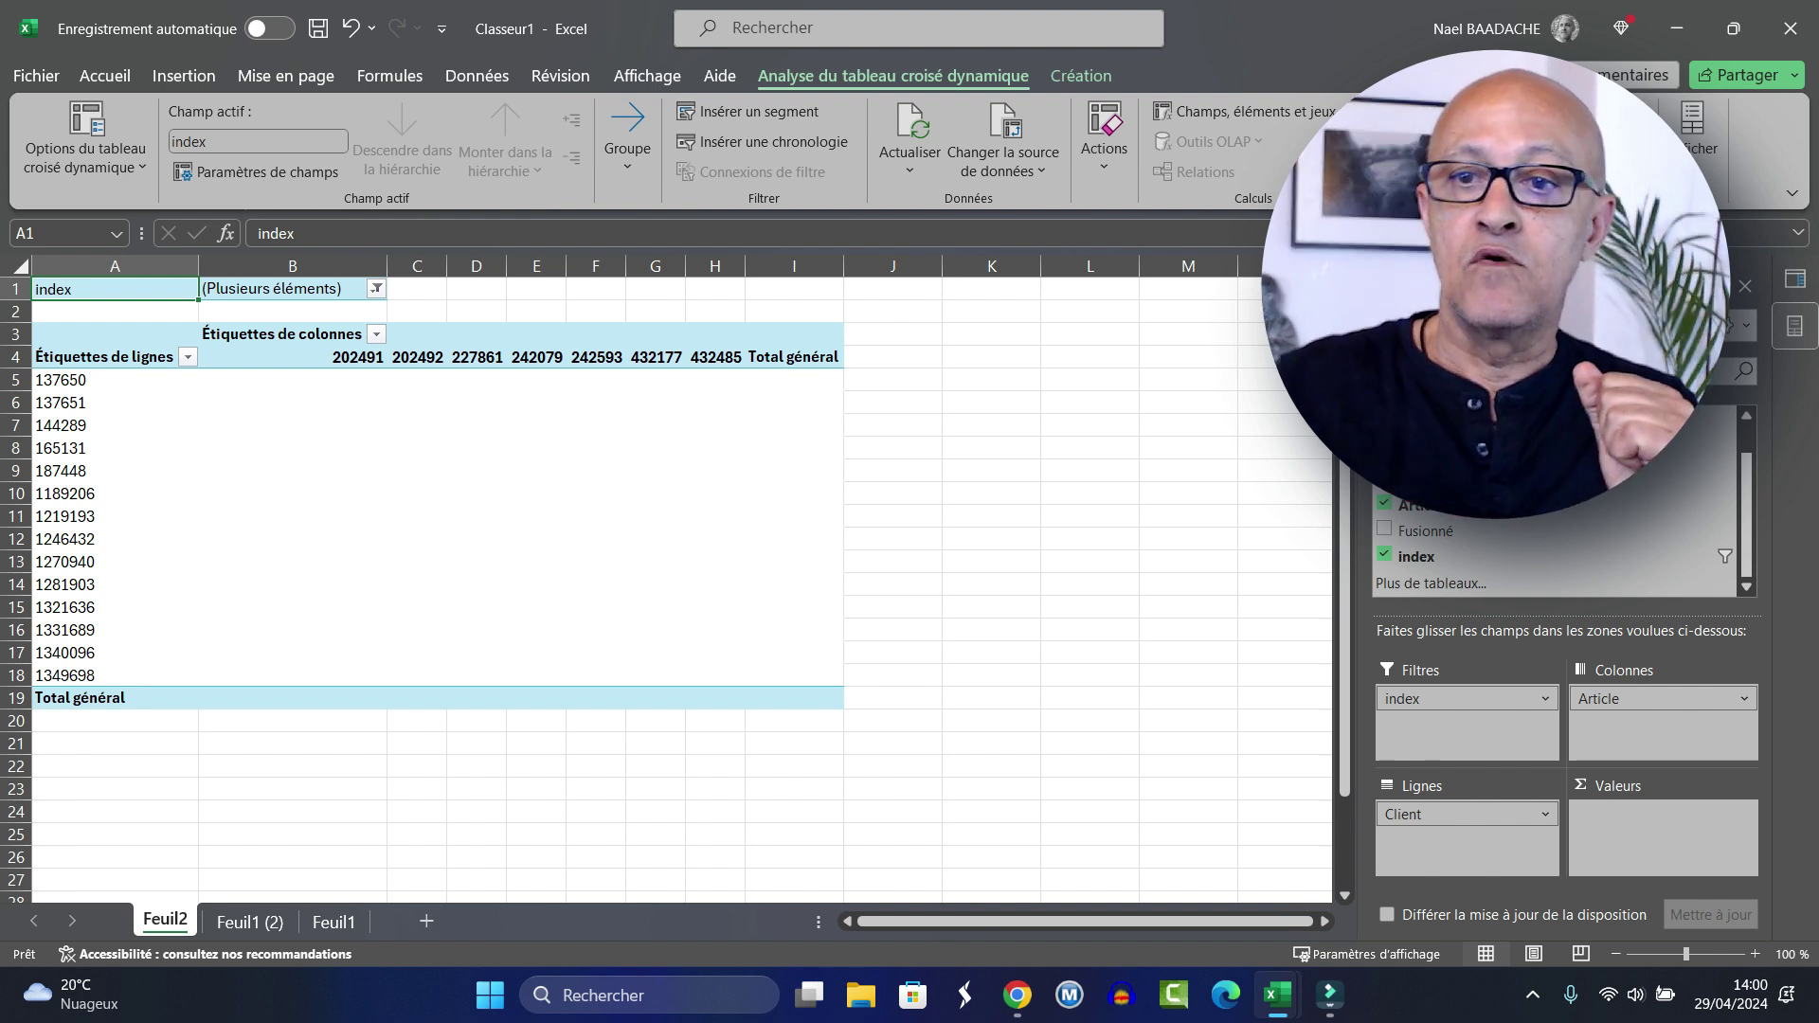
# Step: Close the pivot workbook without saving and open a new blank Excel workbook, Classeur2
pyautogui.click(1789, 28)
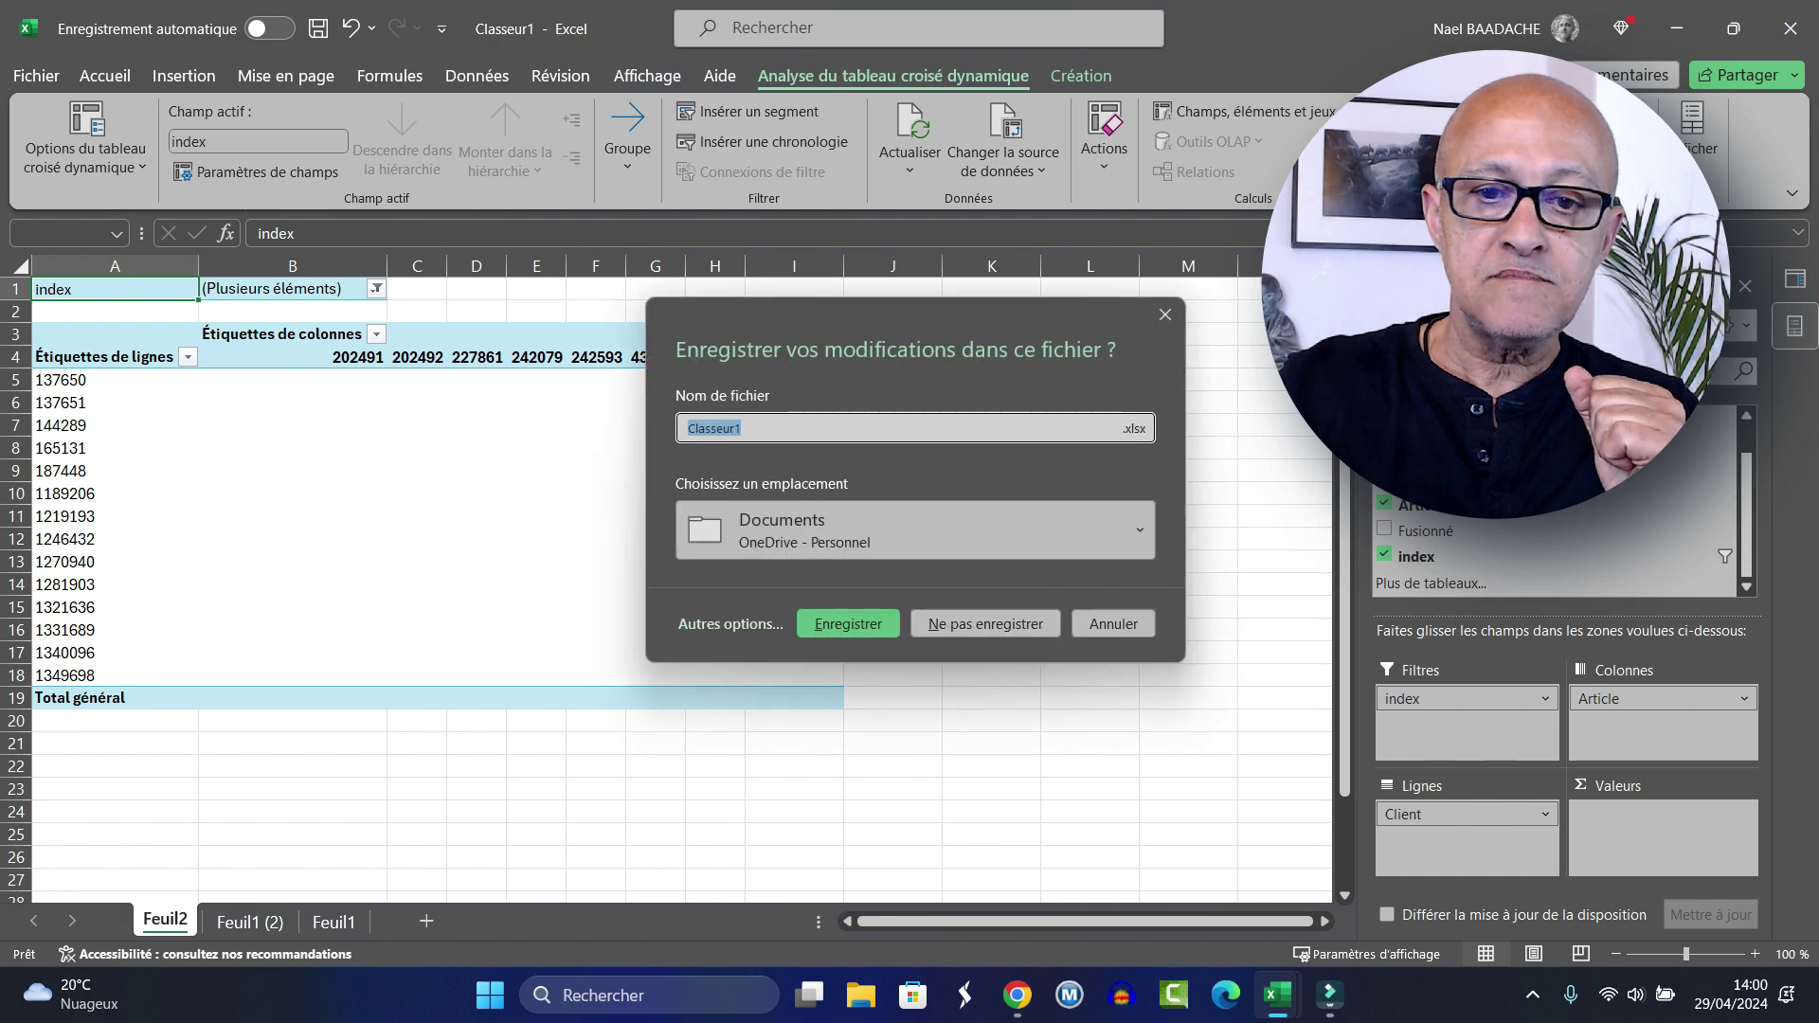
pyautogui.click(984, 624)
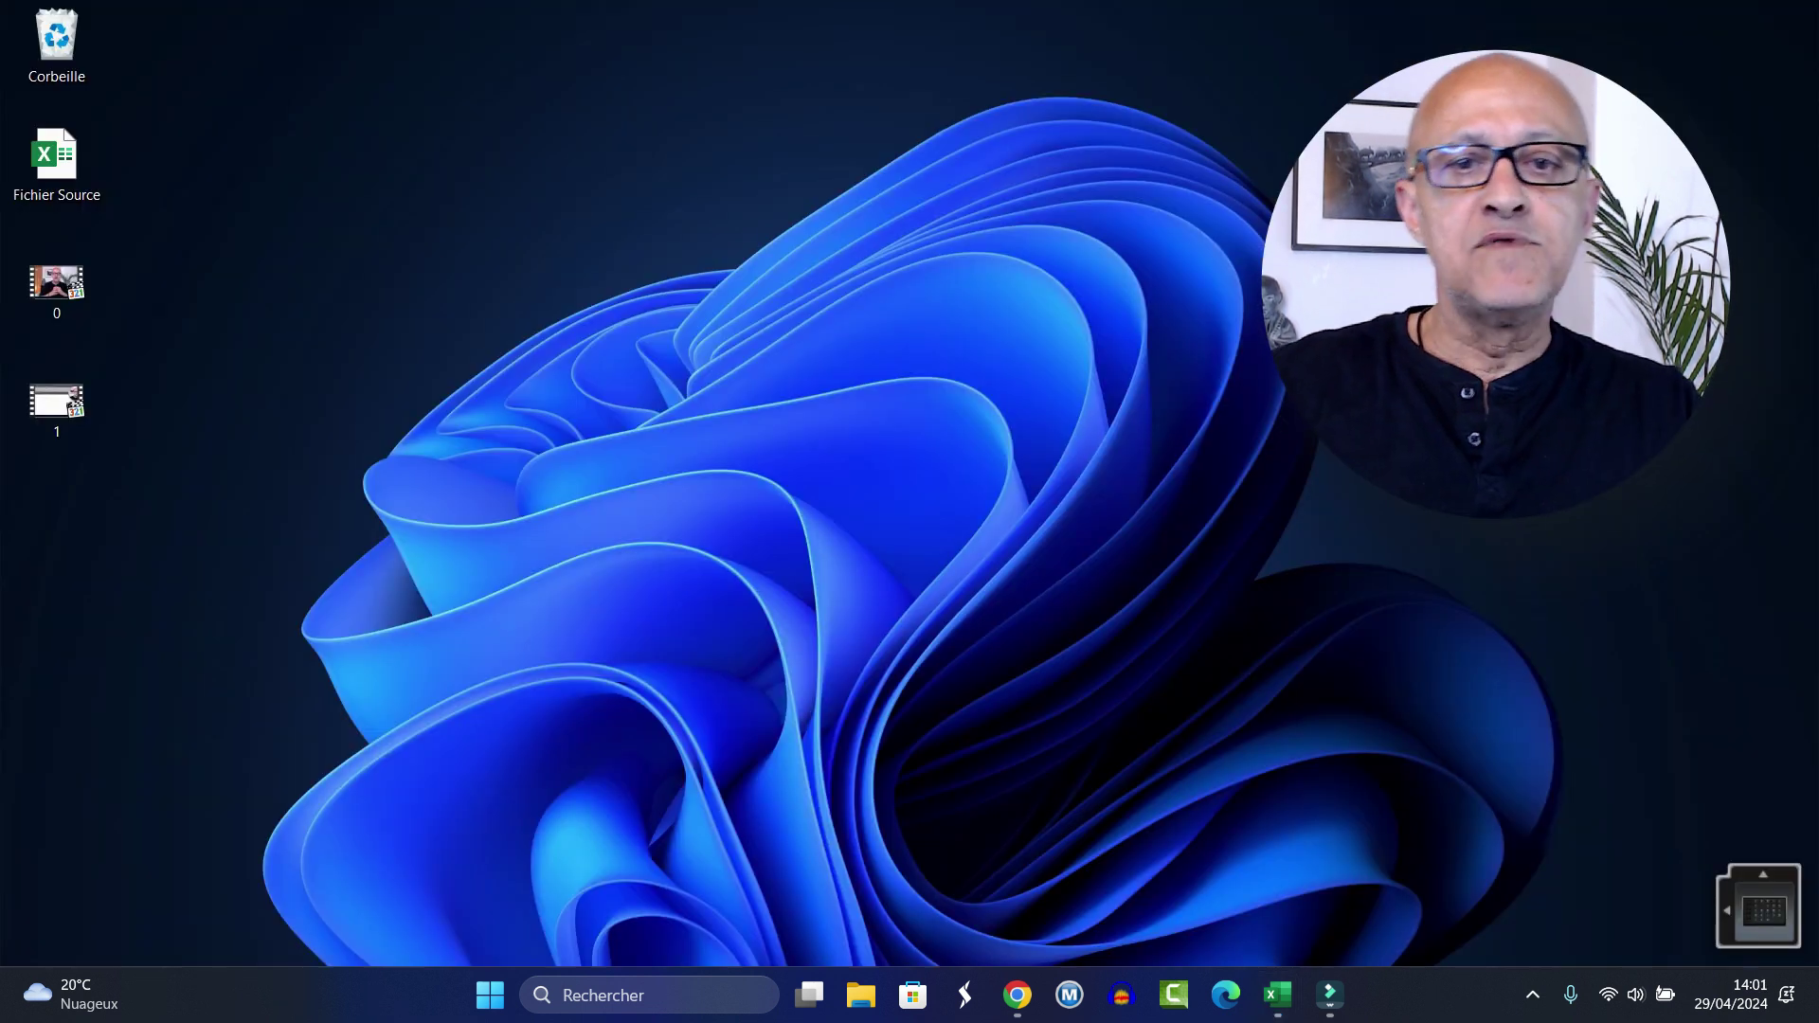
pyautogui.click(490, 994)
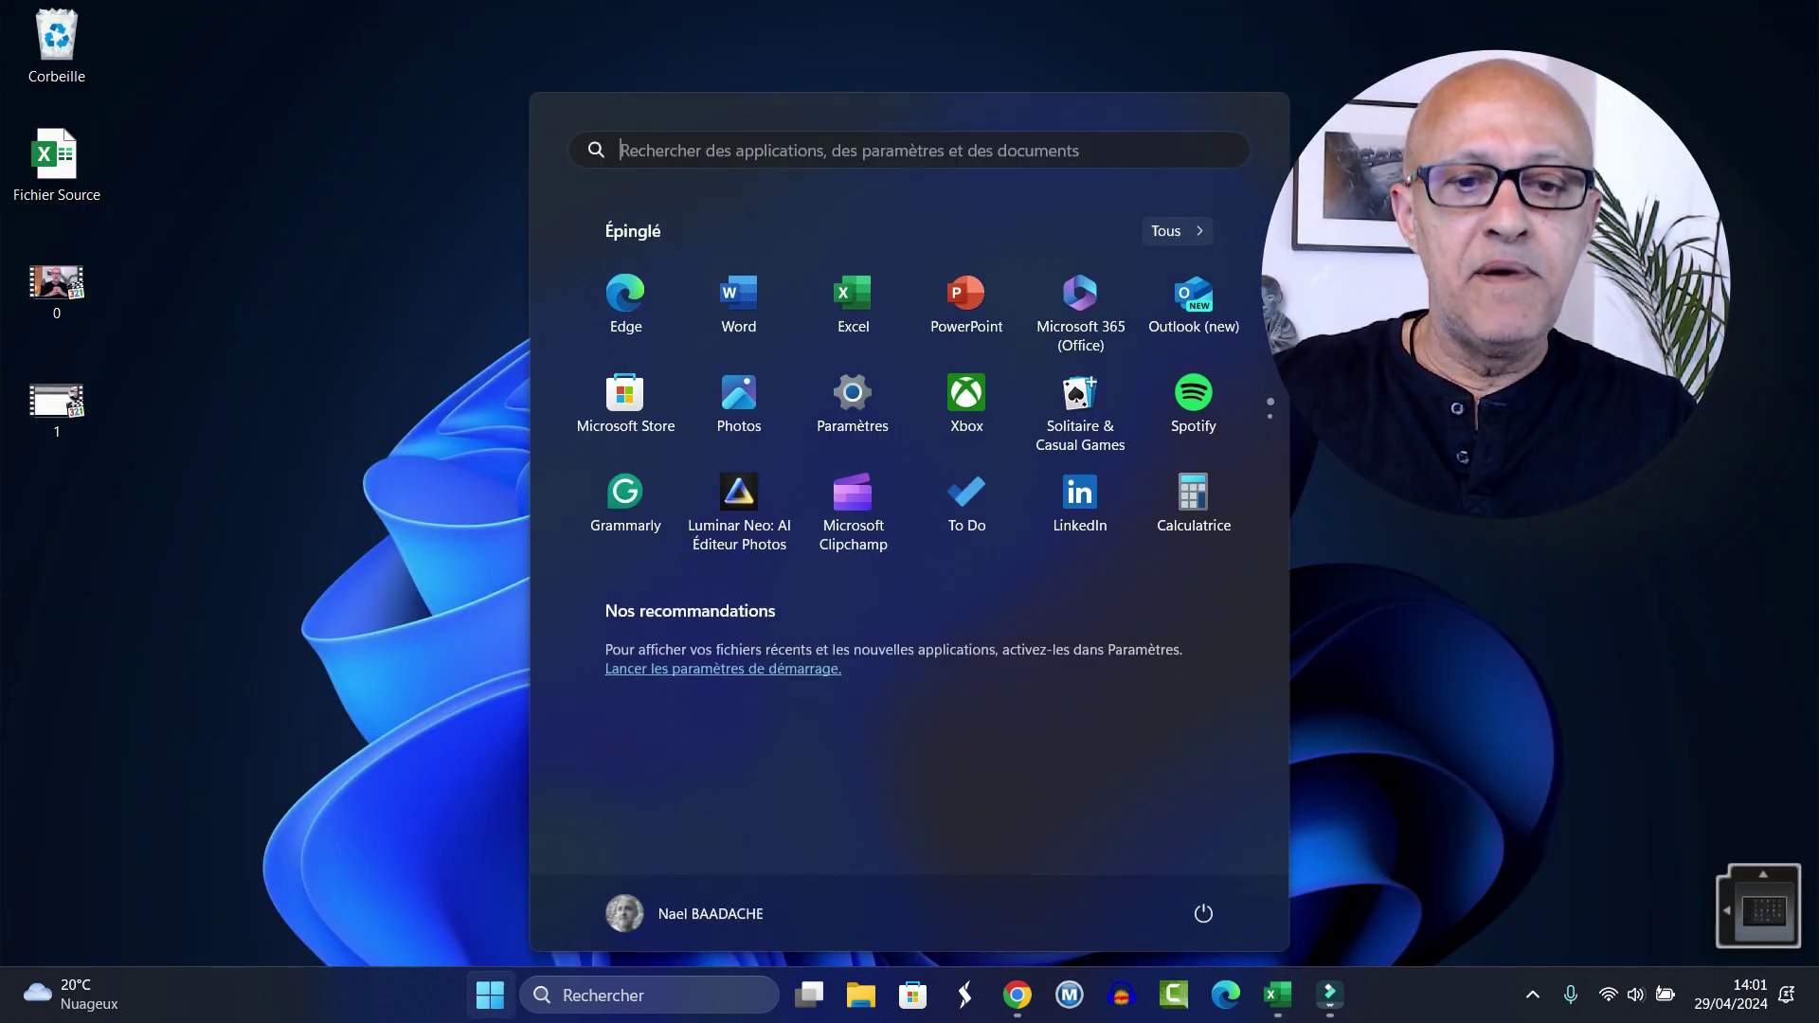
pyautogui.click(1278, 994)
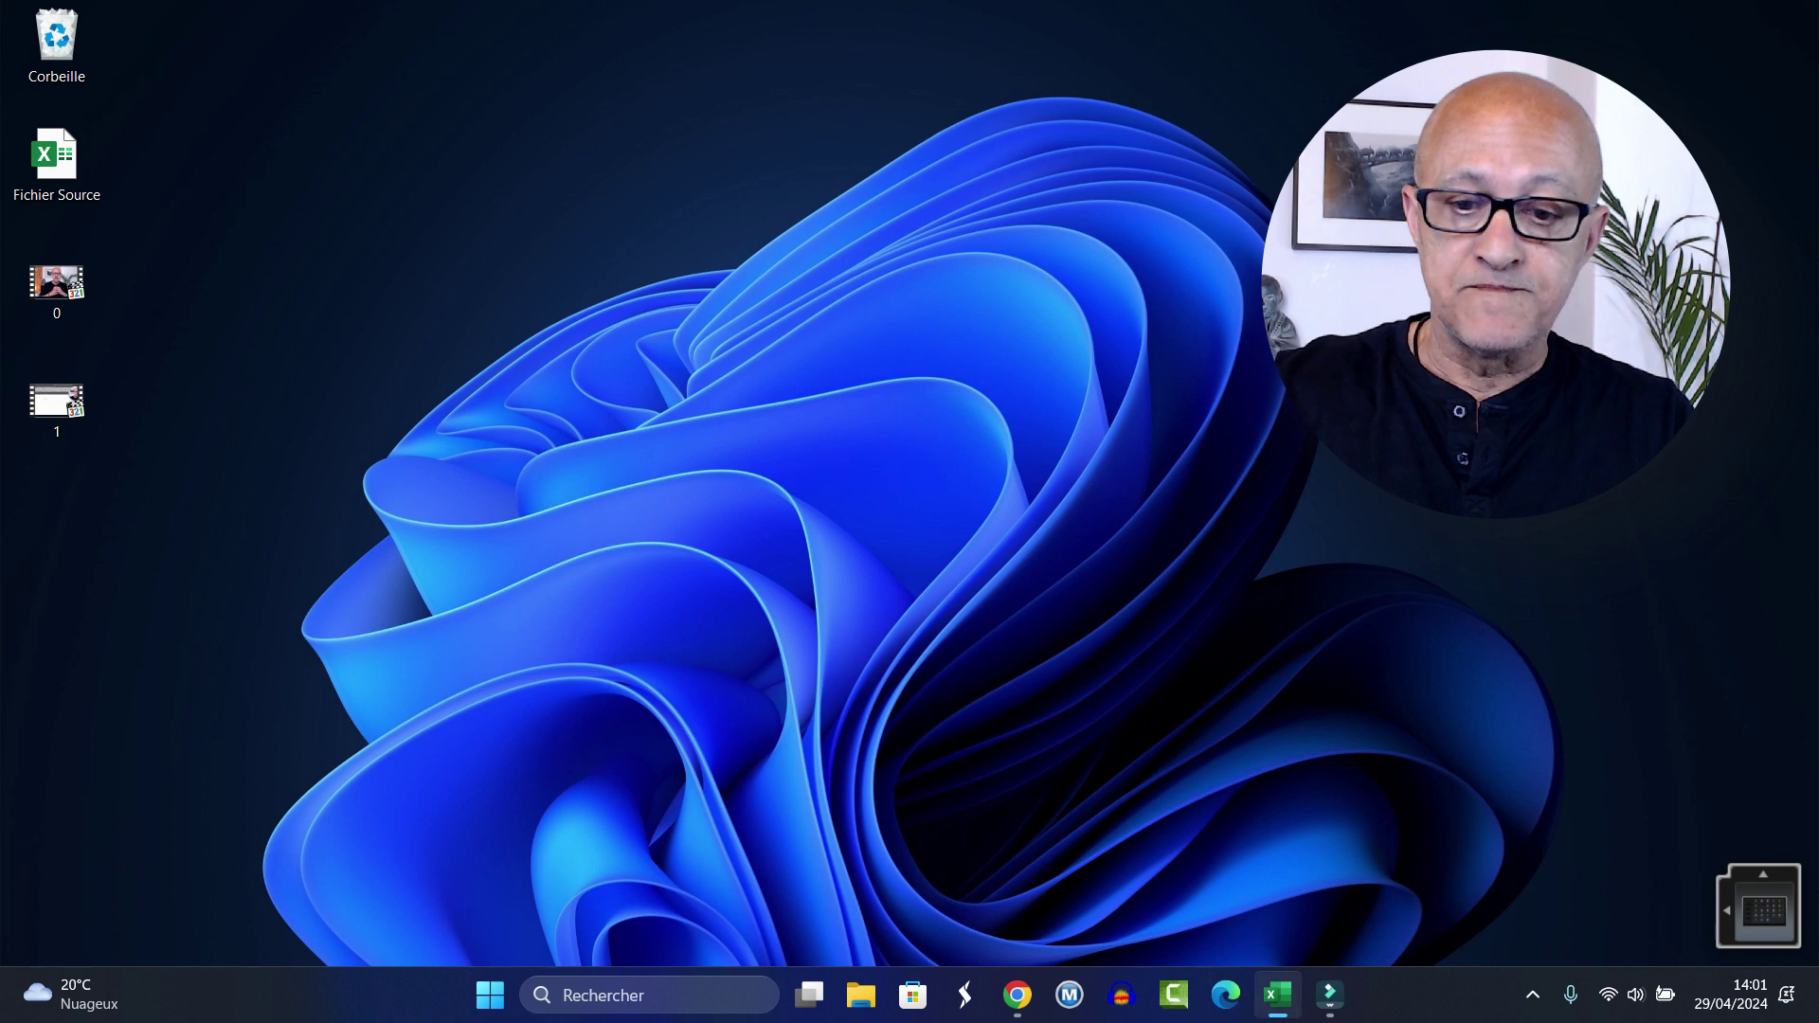
pyautogui.press('Escape')
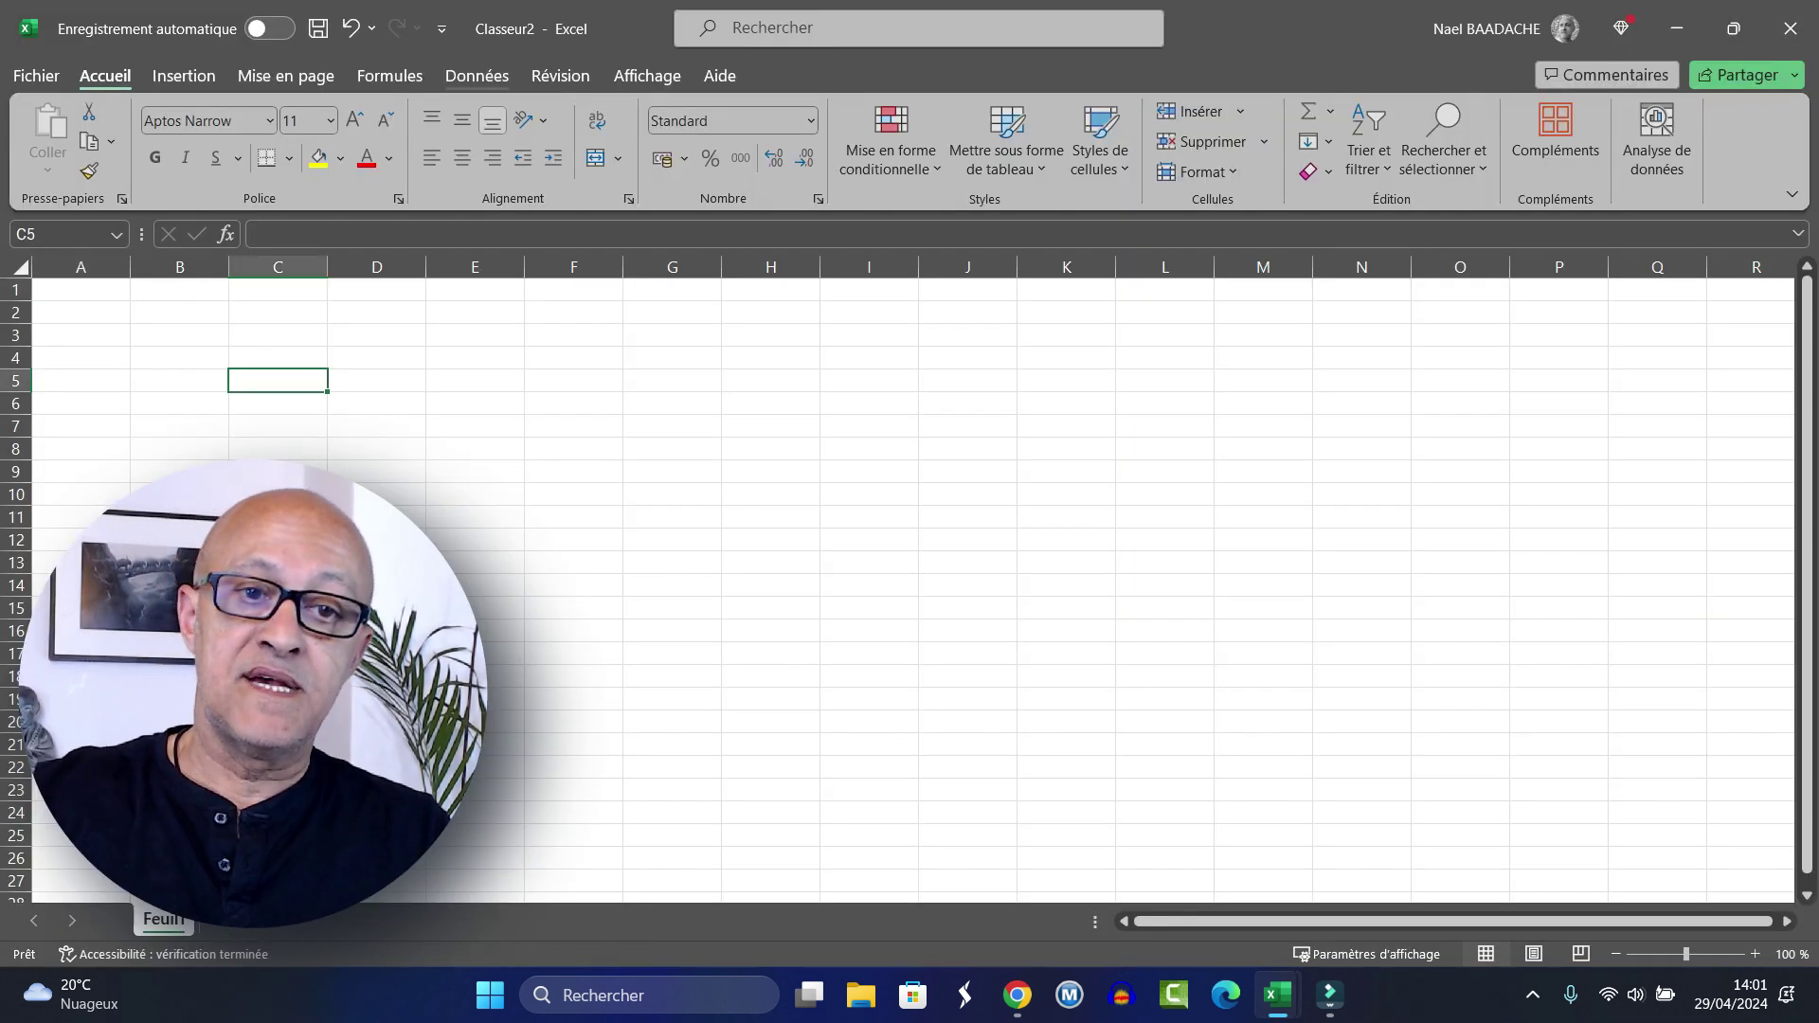
# Step: Import sheet Feuil1 from the Fichier Source workbook into Power Query for transforming
pyautogui.click(476, 76)
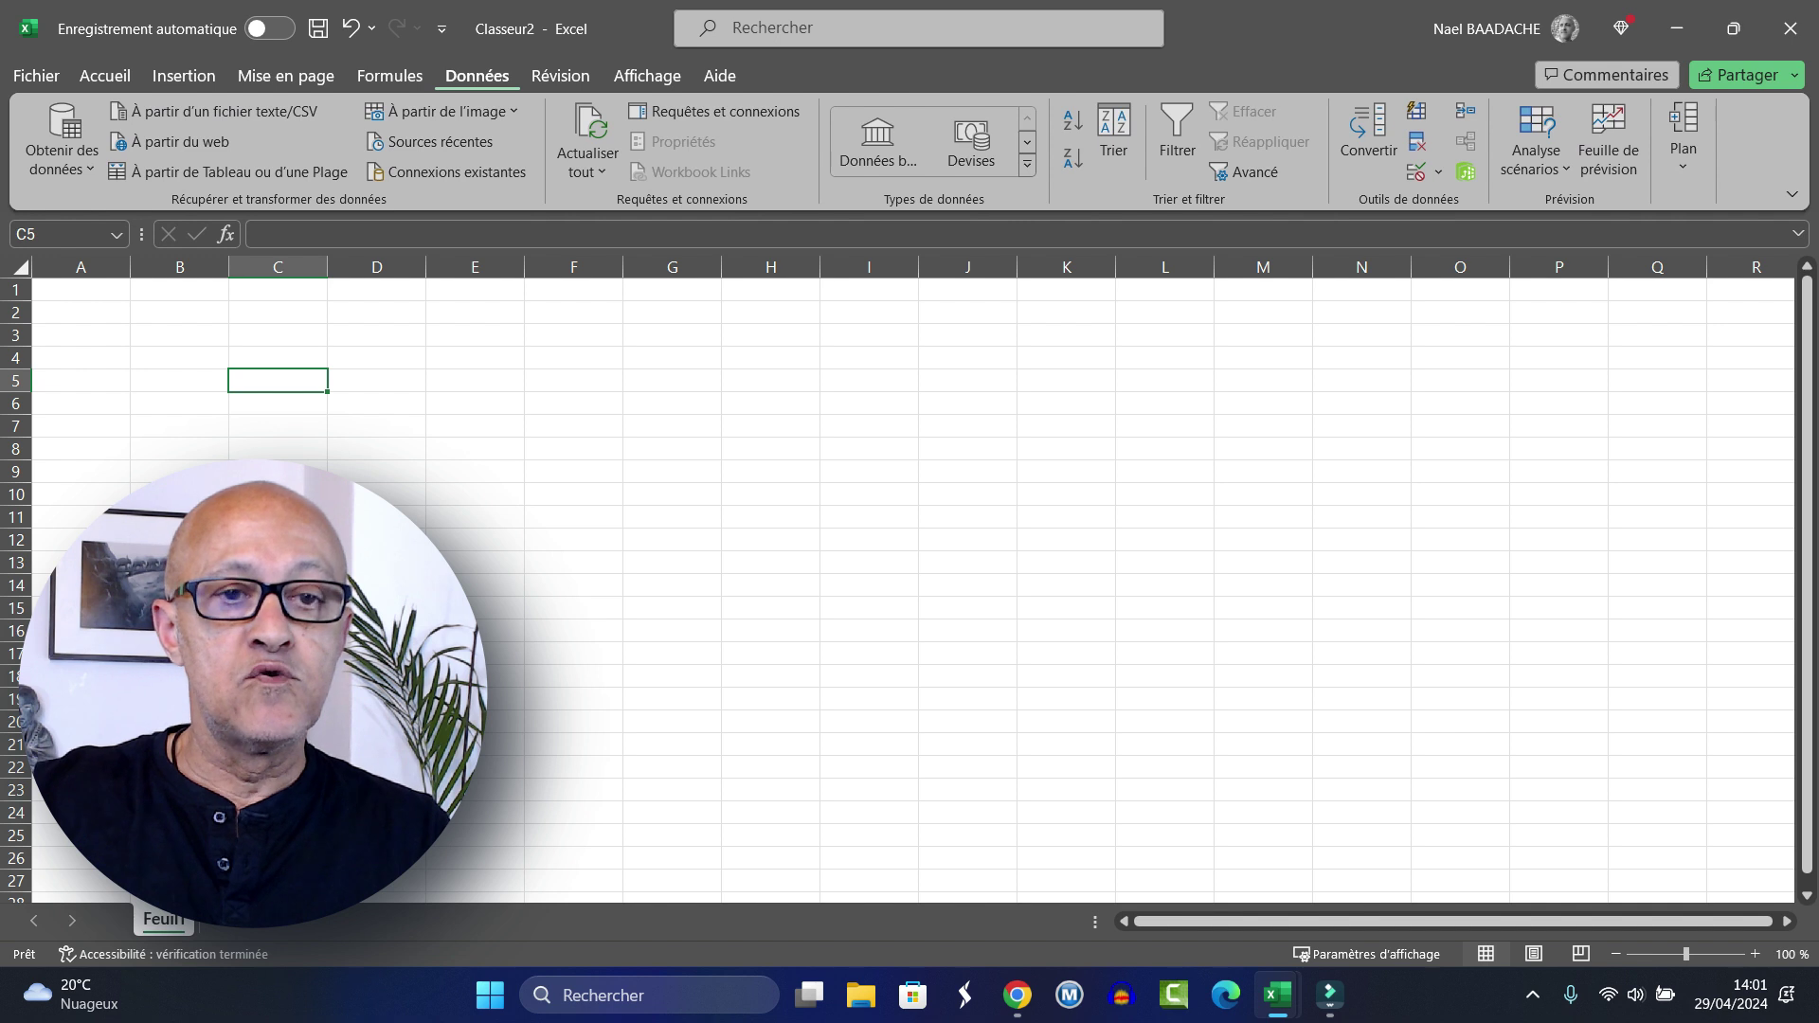
pyautogui.click(62, 152)
pyautogui.press('Down')
pyautogui.press('Right')
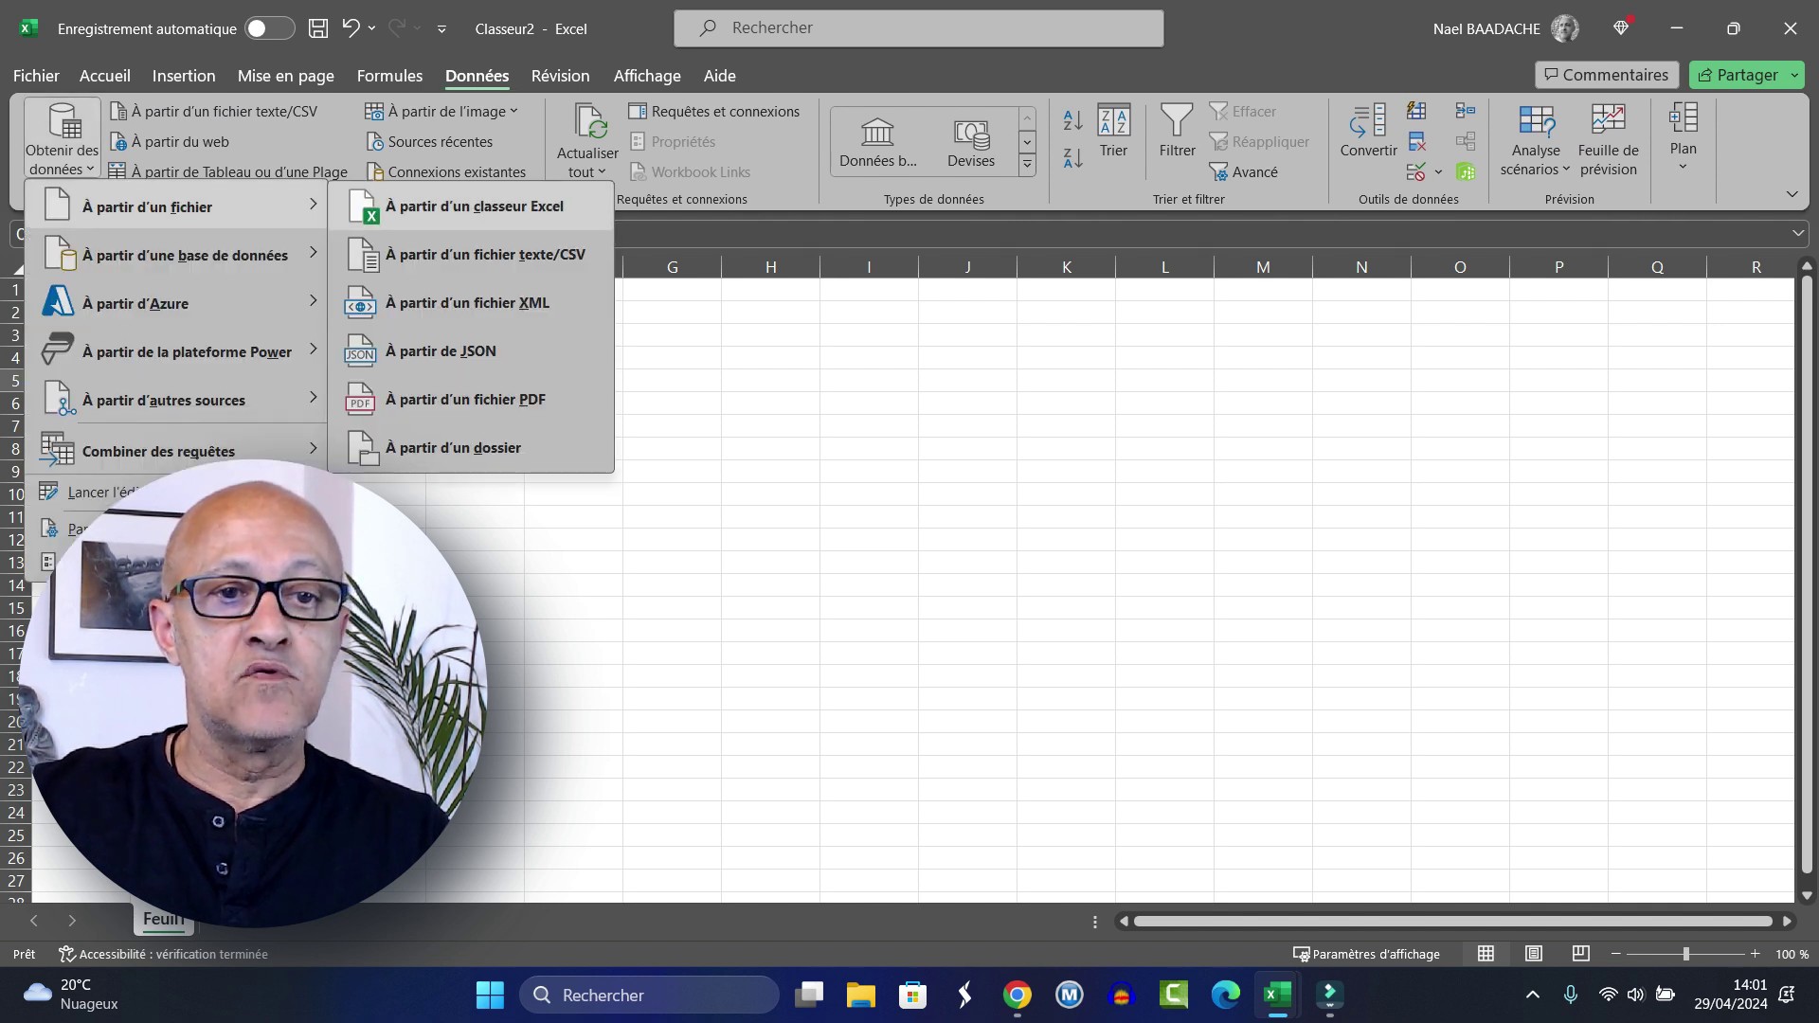
pyautogui.press('Return')
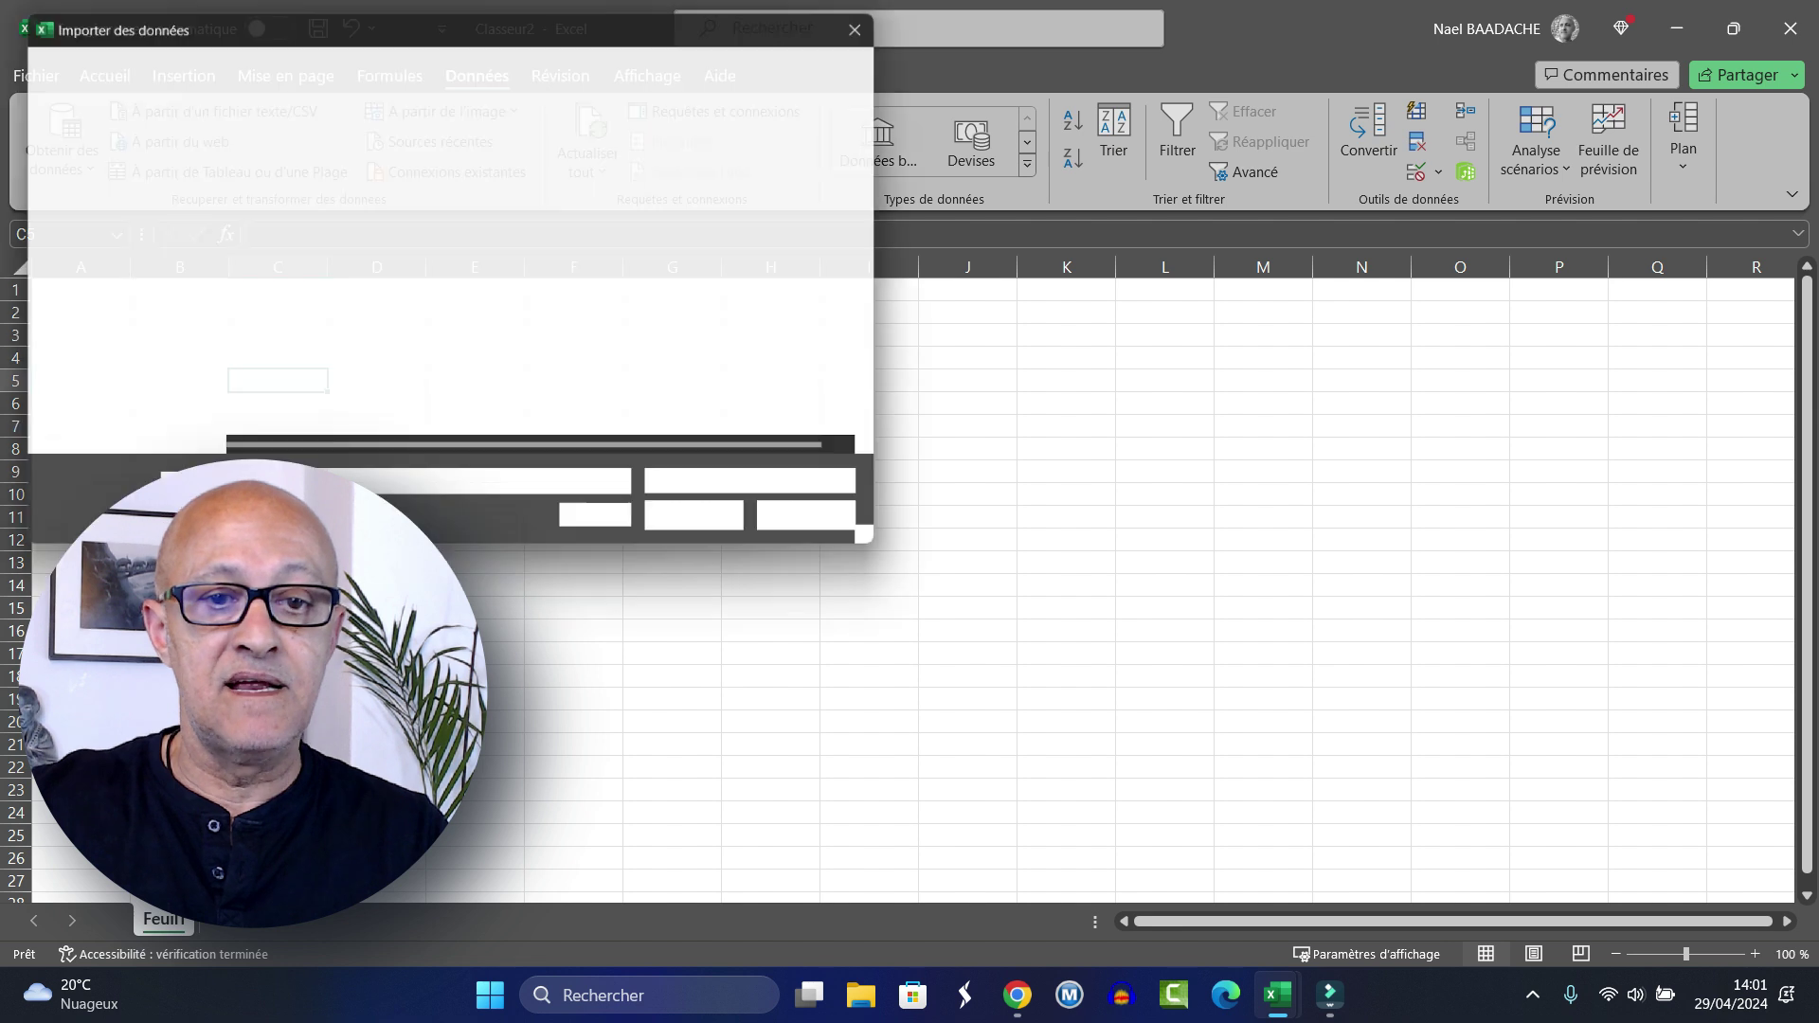
pyautogui.click(284, 345)
pyautogui.click(286, 306)
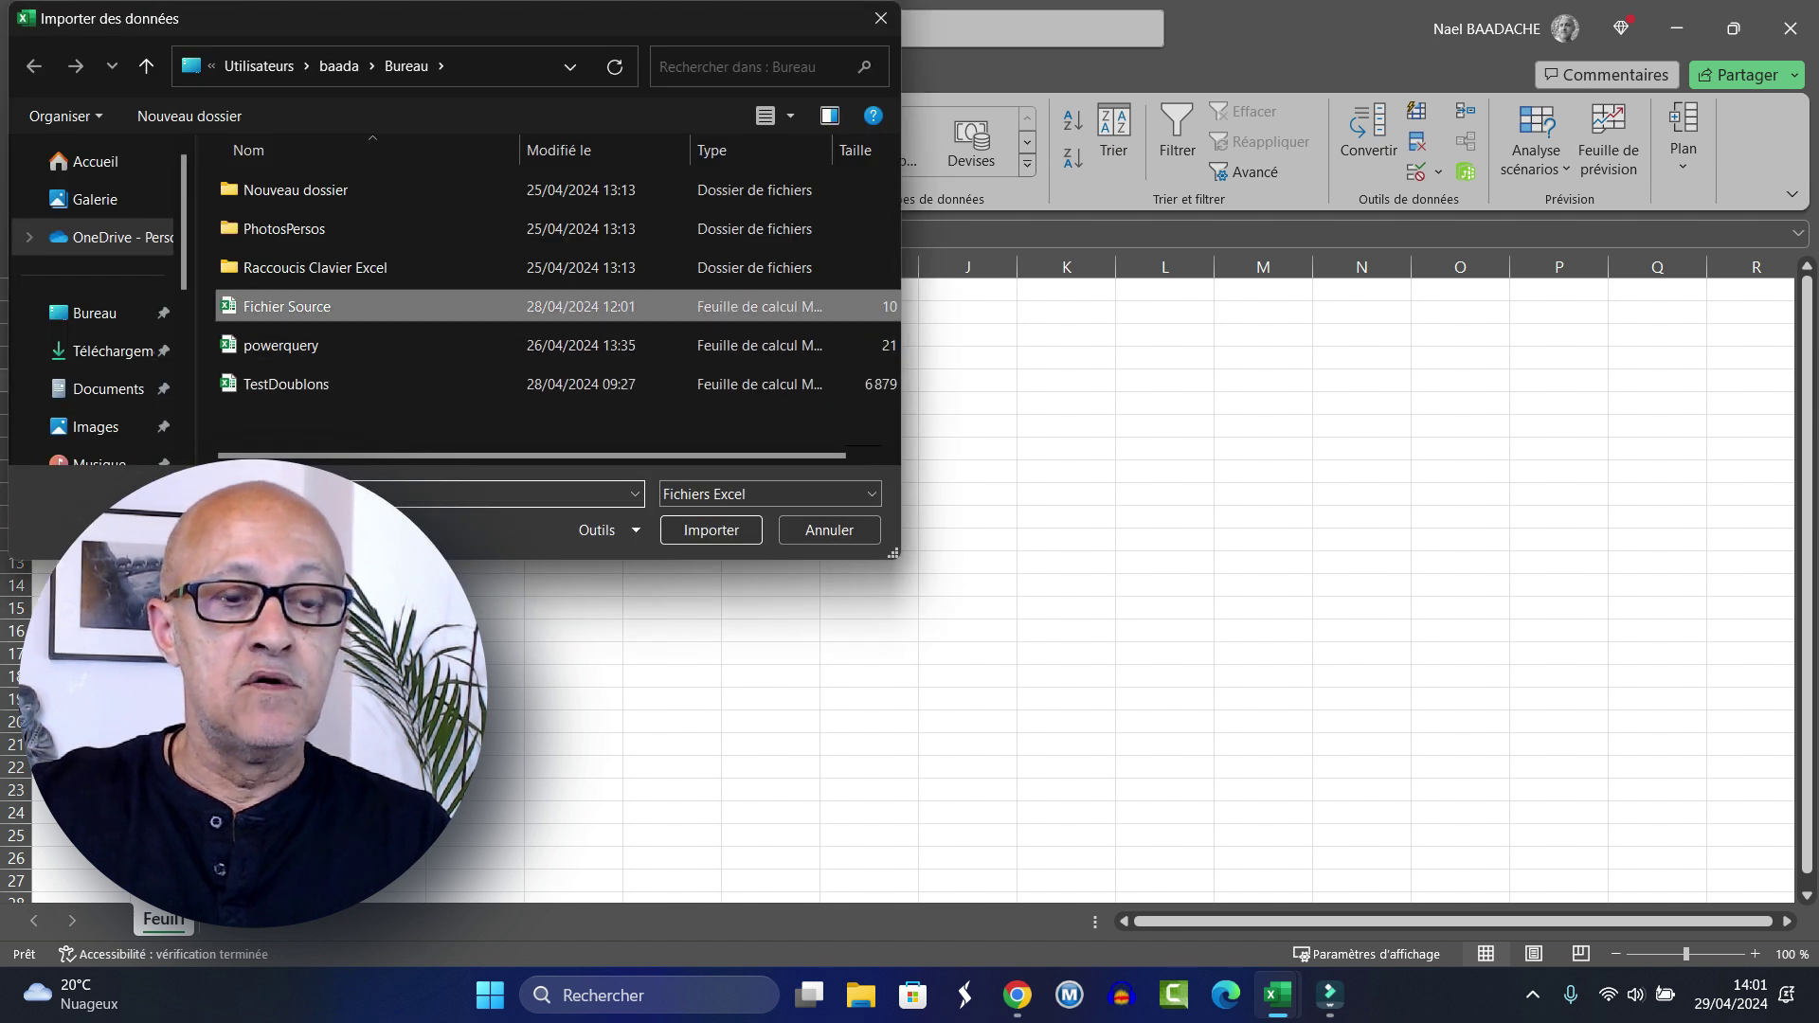
pyautogui.press('Return')
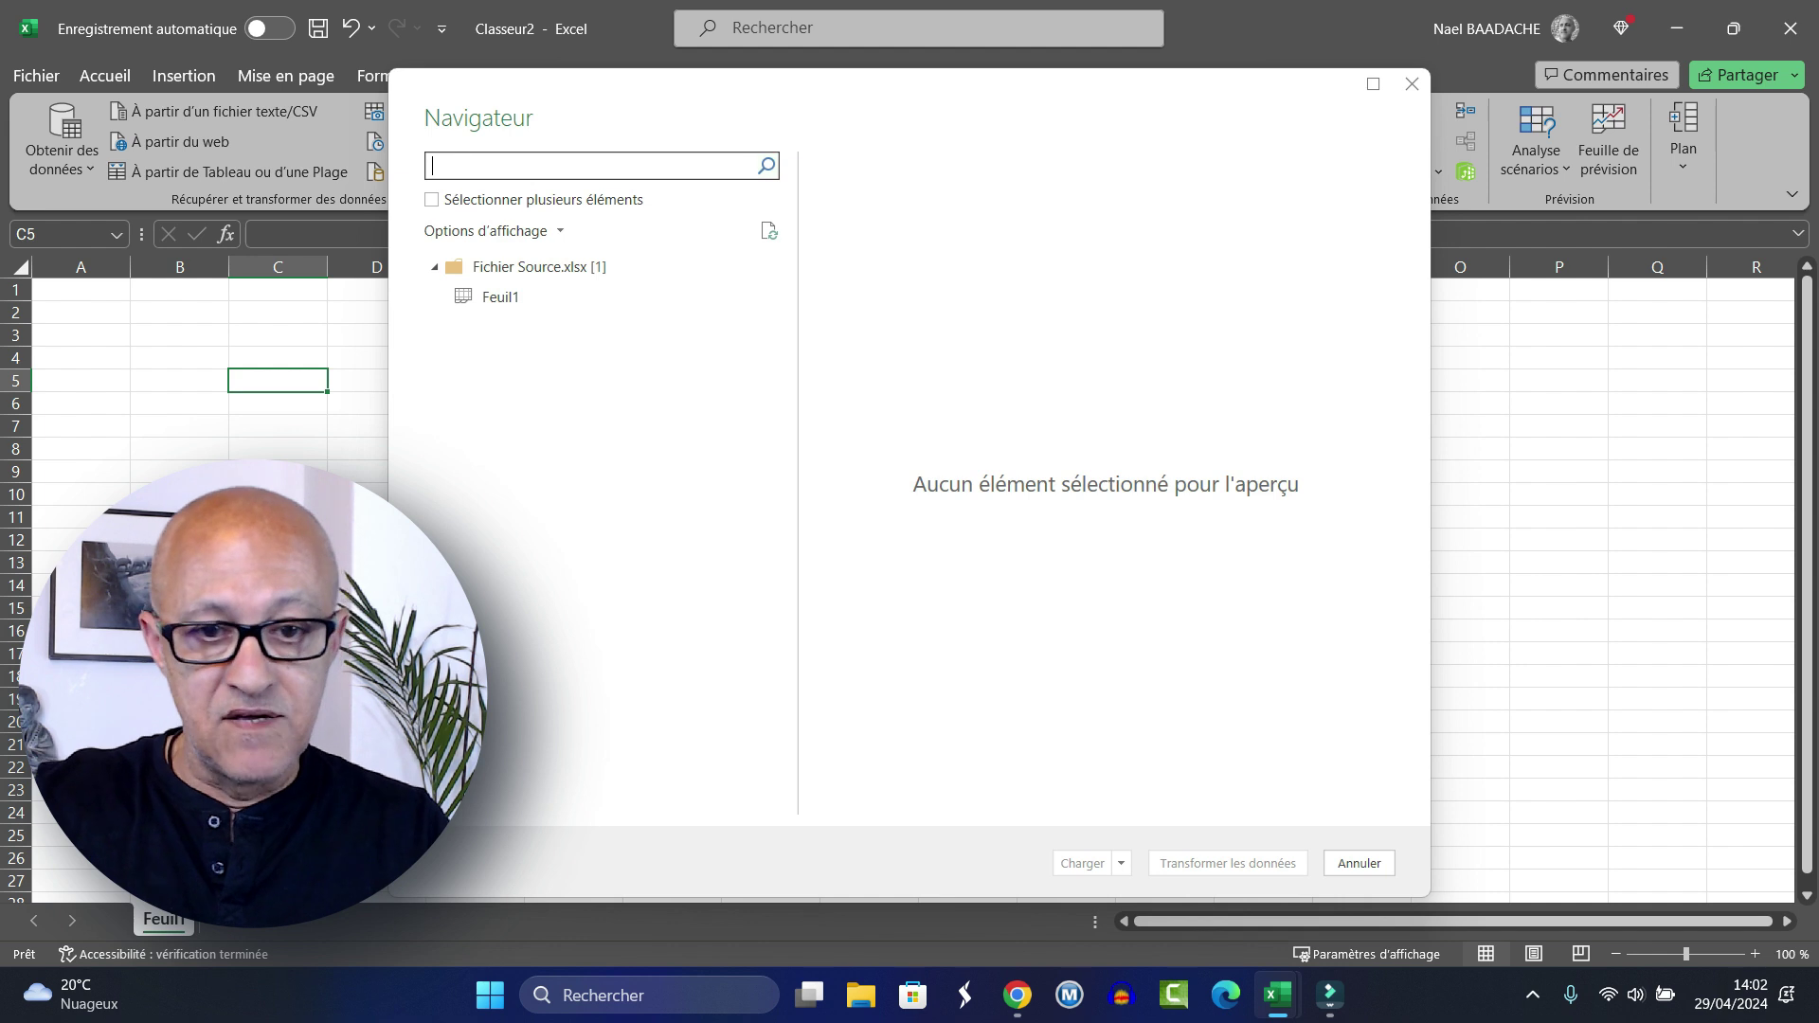
pyautogui.click(499, 297)
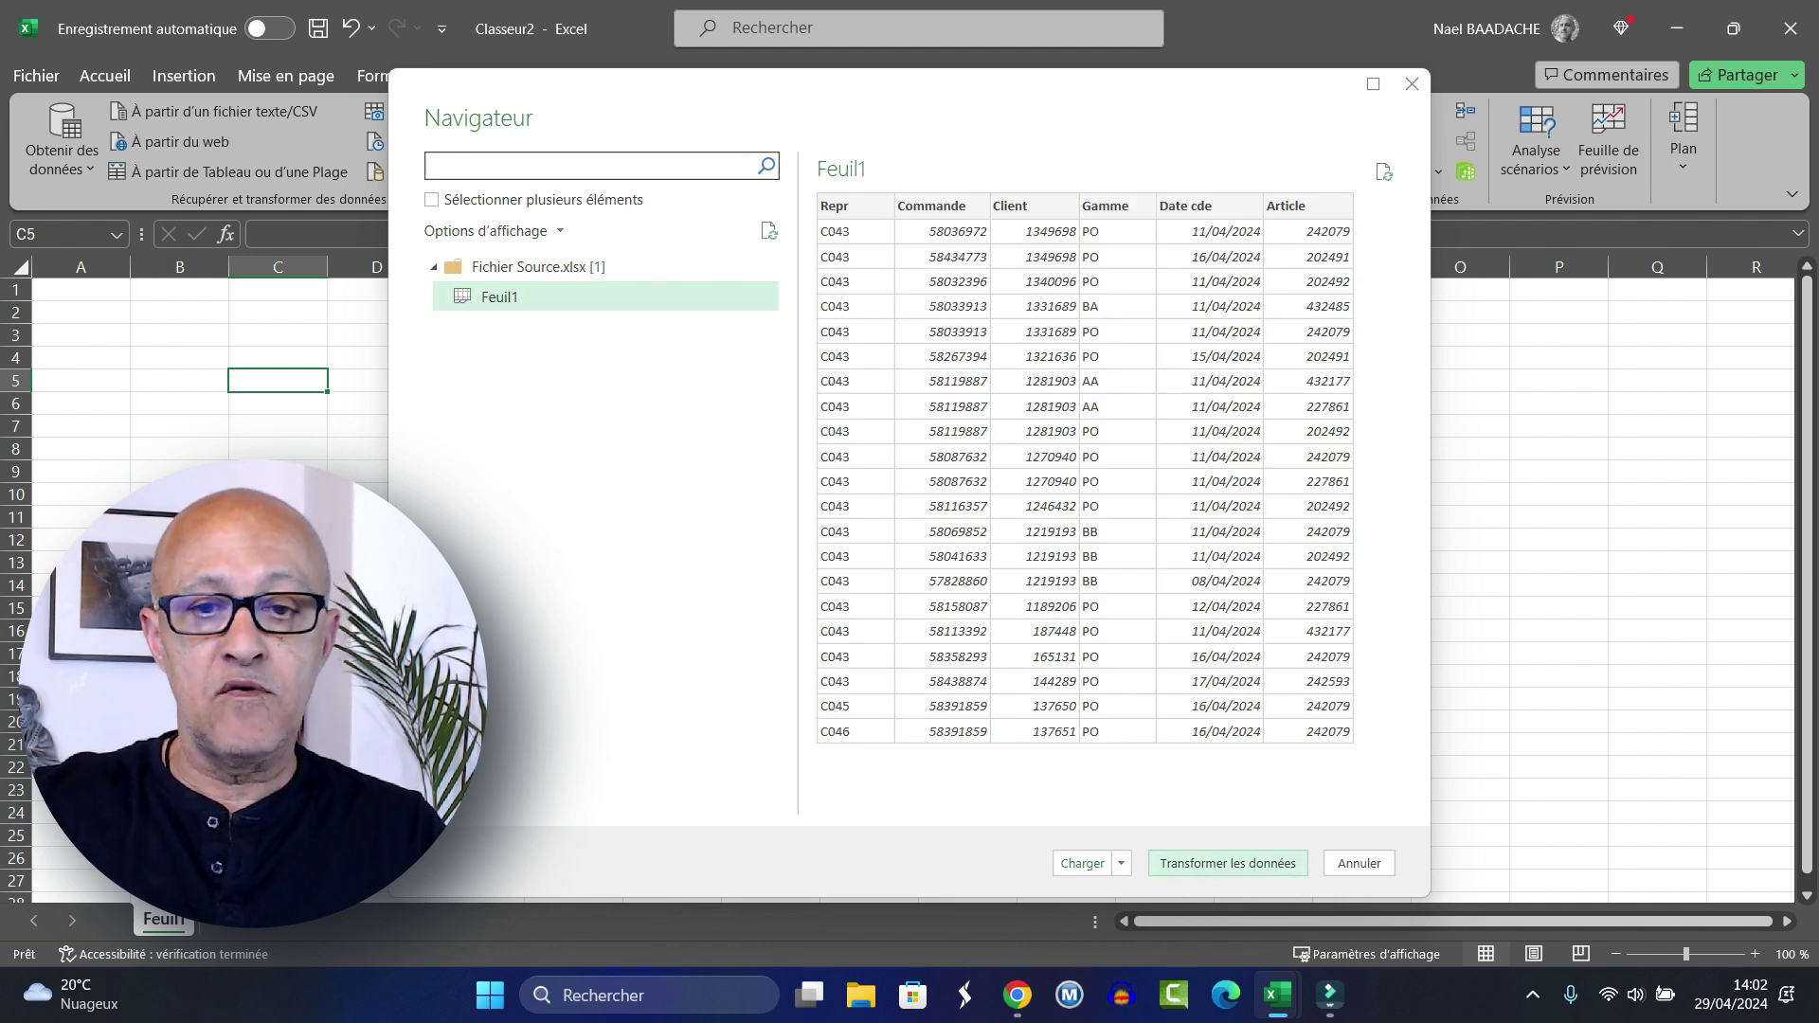
pyautogui.click(1227, 863)
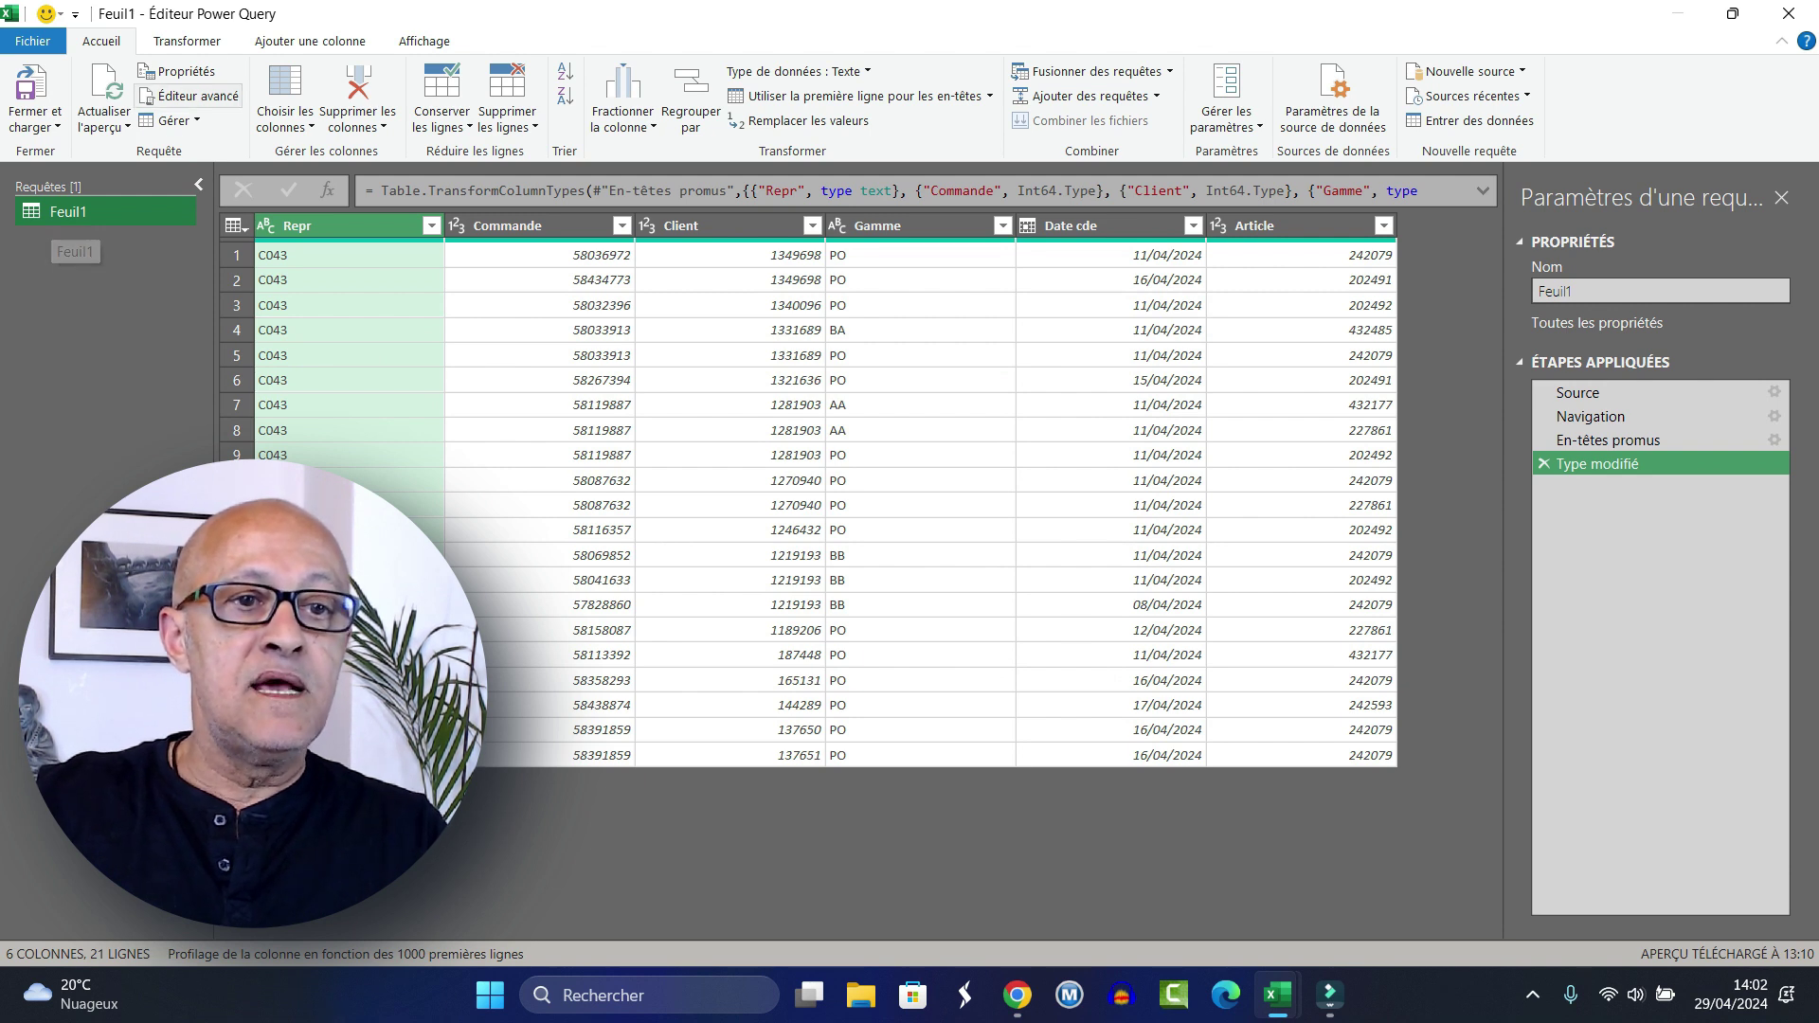
# Step: Create a column from examples using '1349698 PO' to join Client and Gamme into Fusionné
pyautogui.click(309, 40)
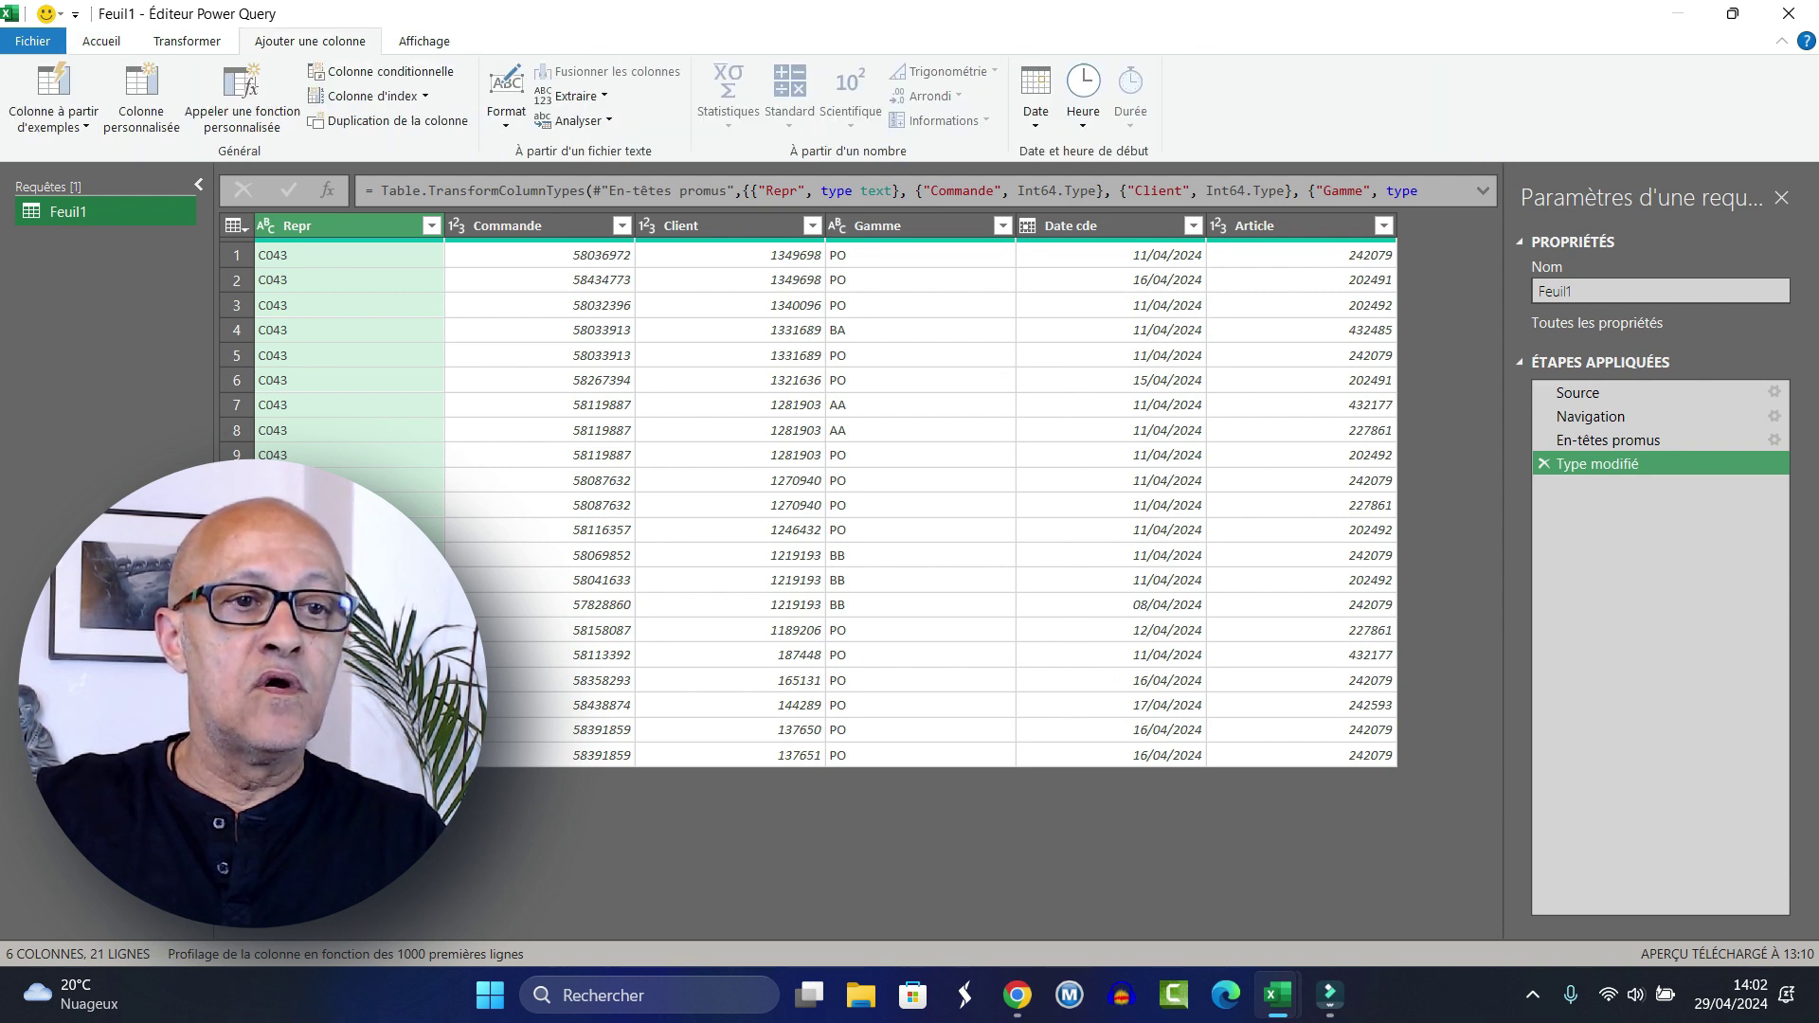
pyautogui.click(53, 123)
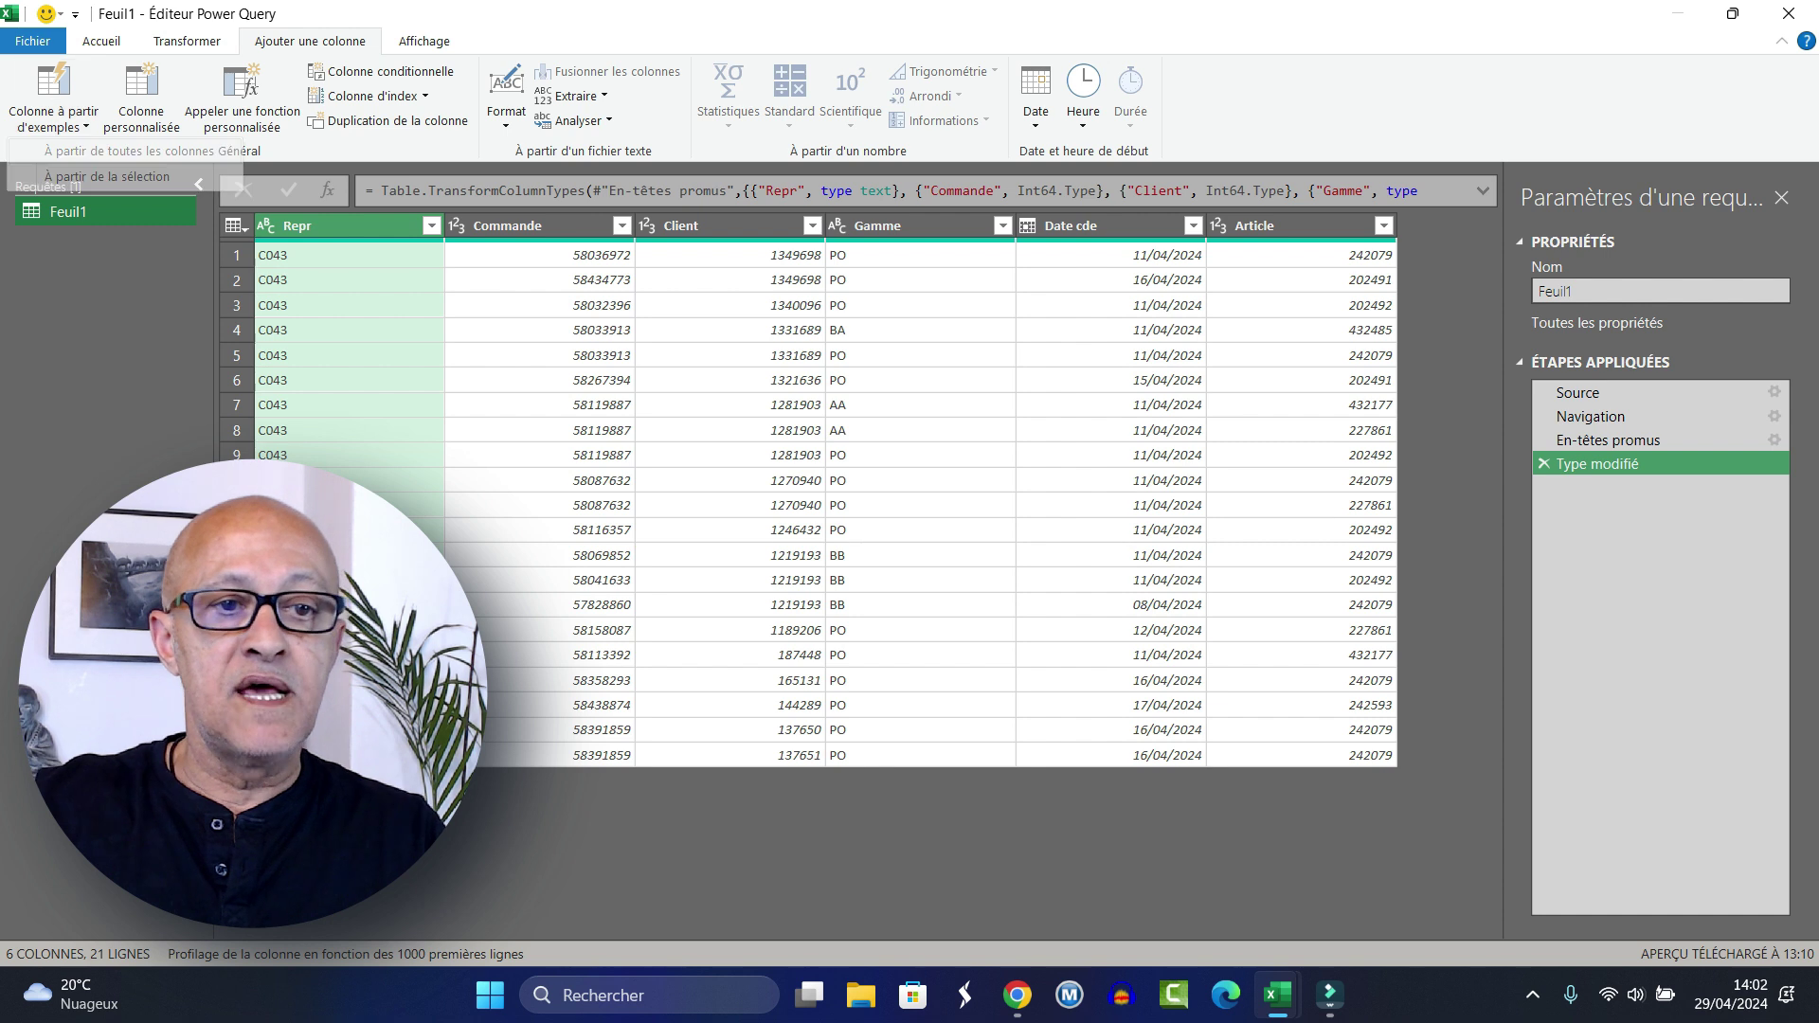
pyautogui.click(152, 151)
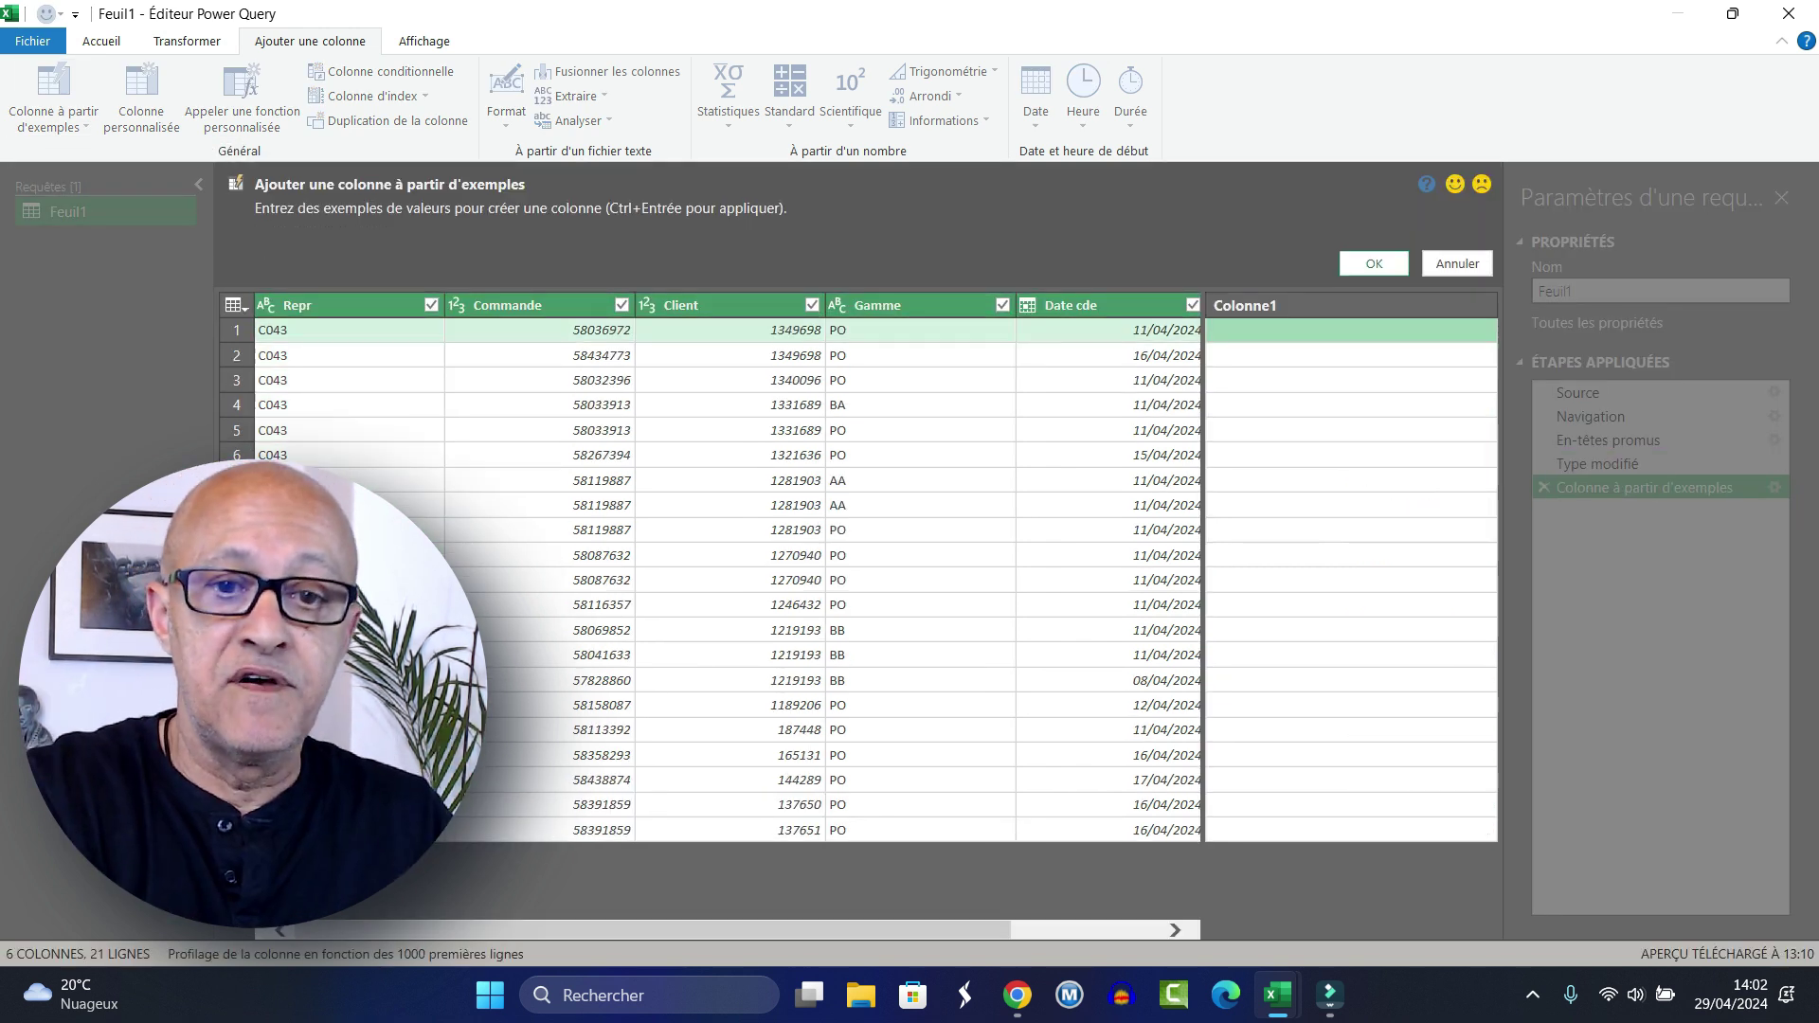
pyautogui.write('134')
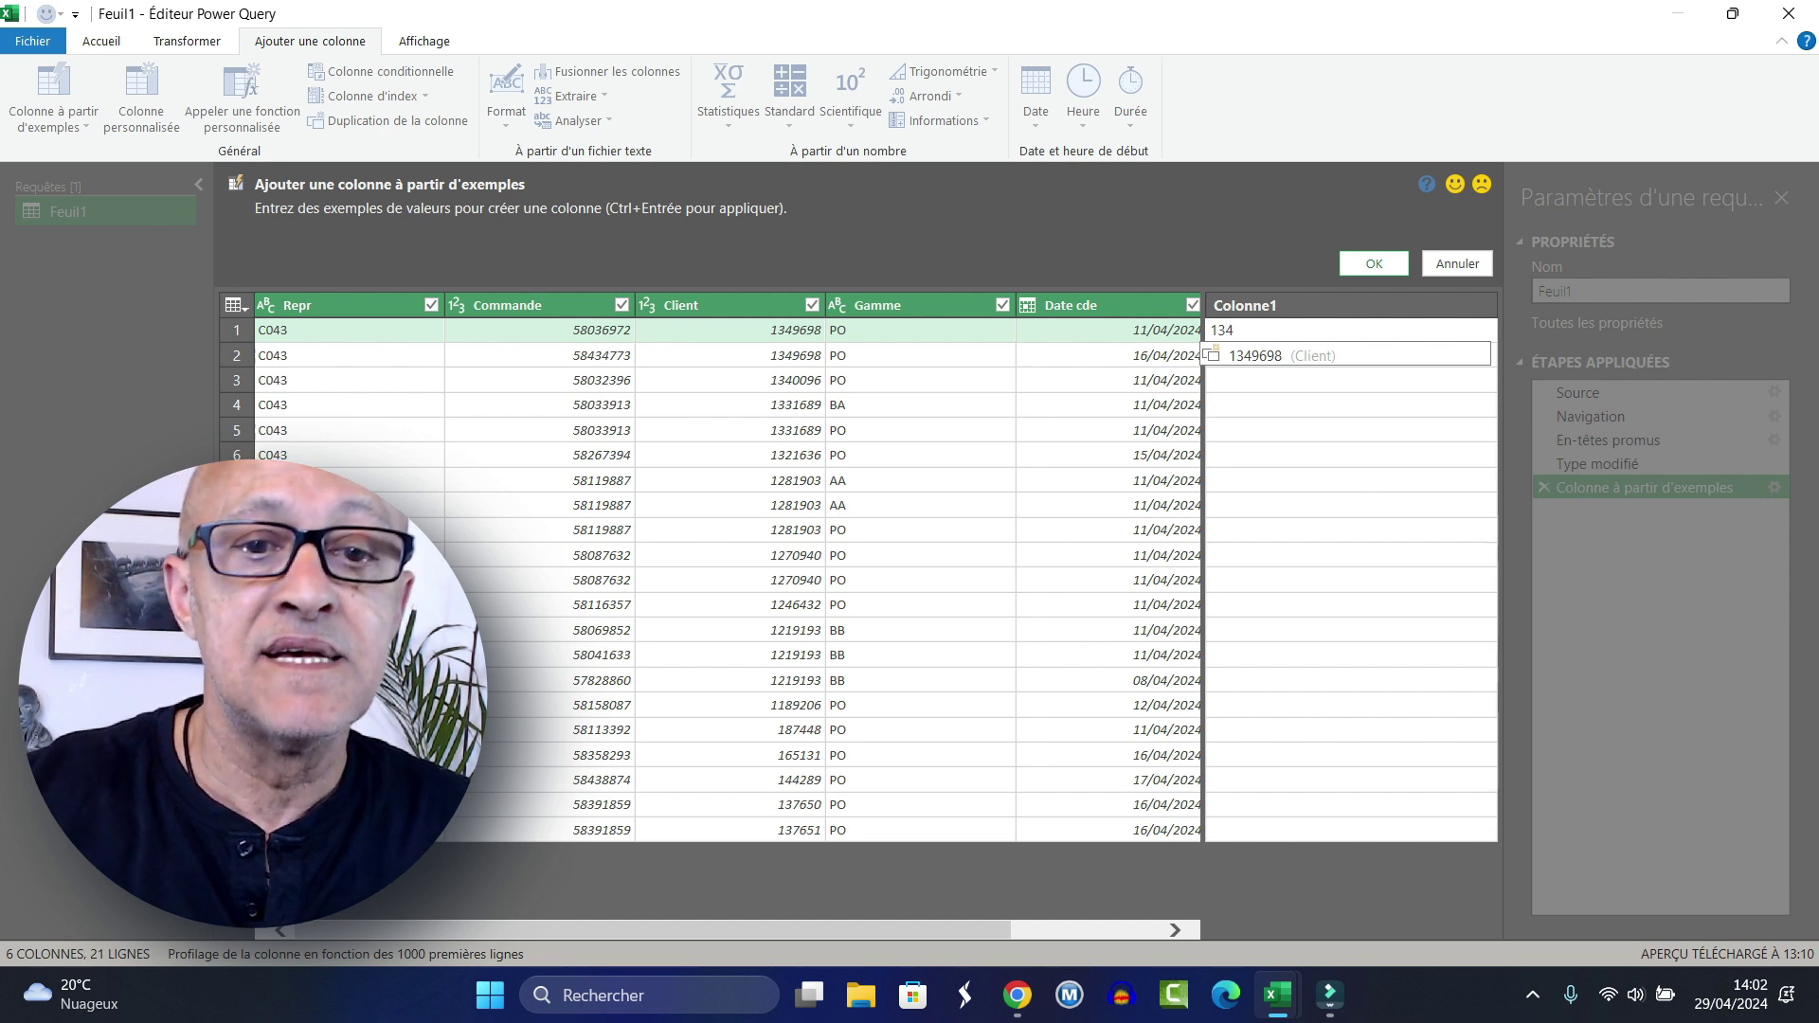
pyautogui.write('9698')
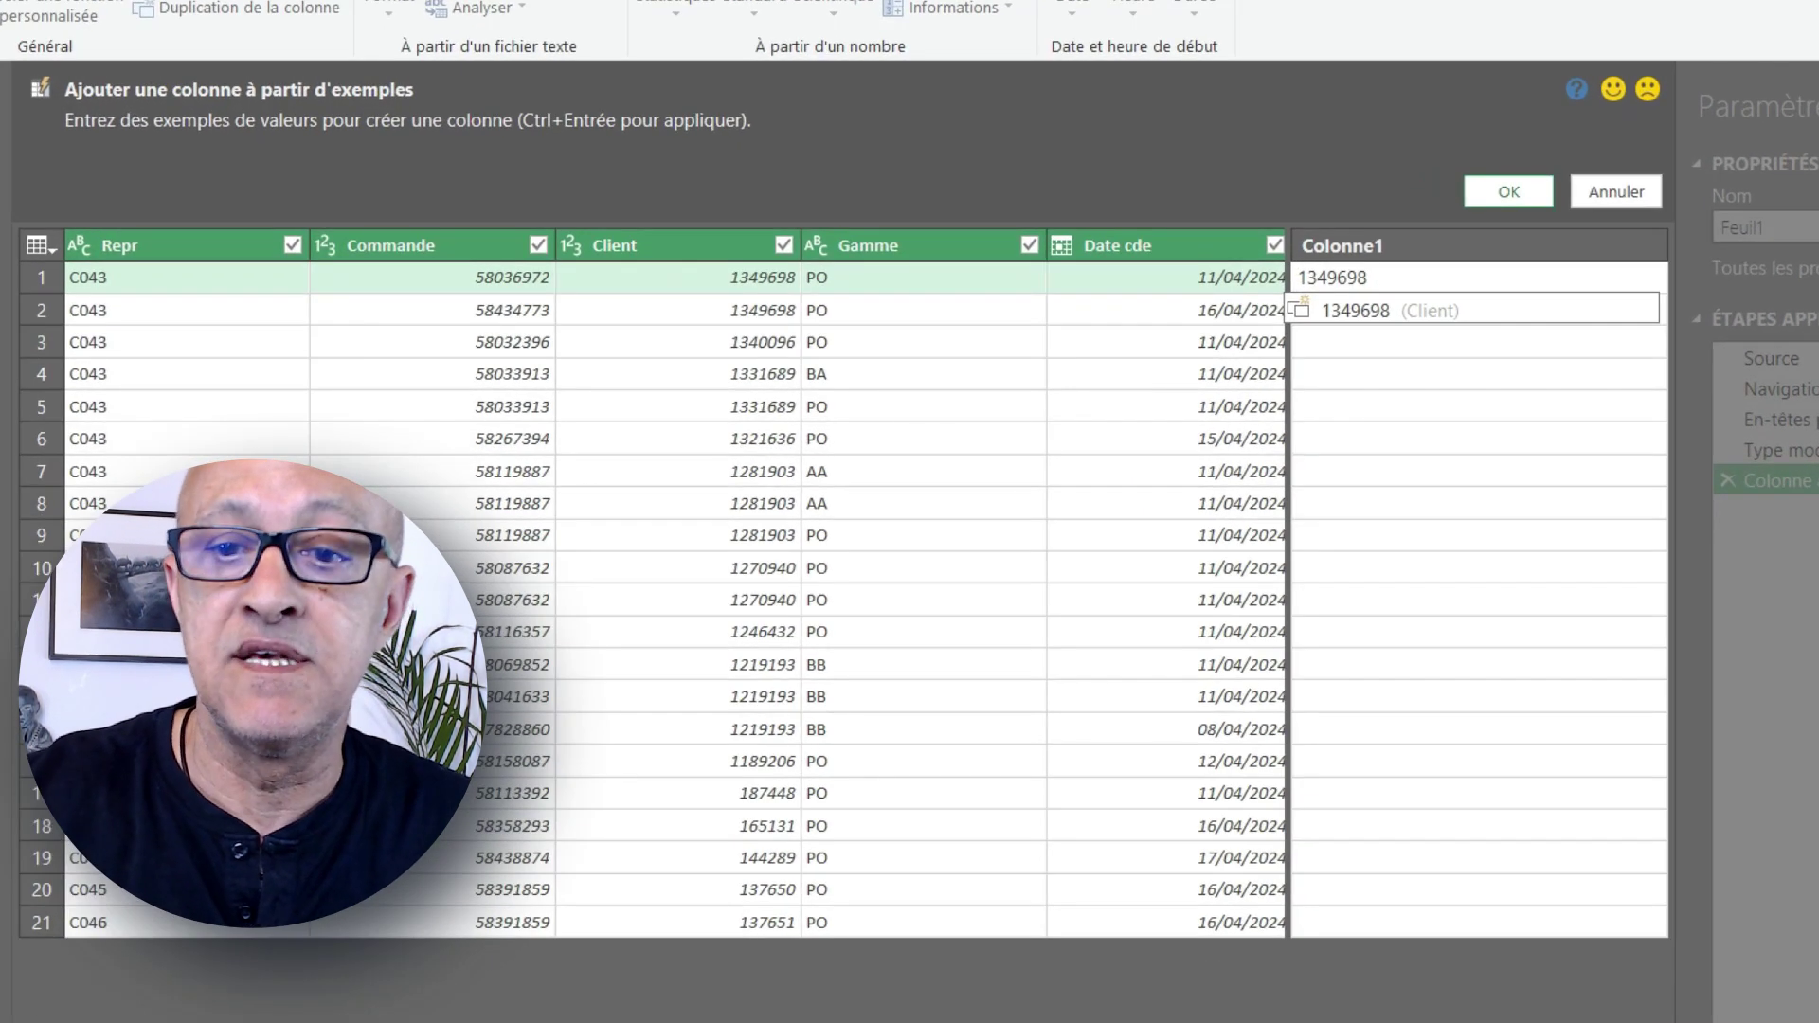
pyautogui.write(' P')
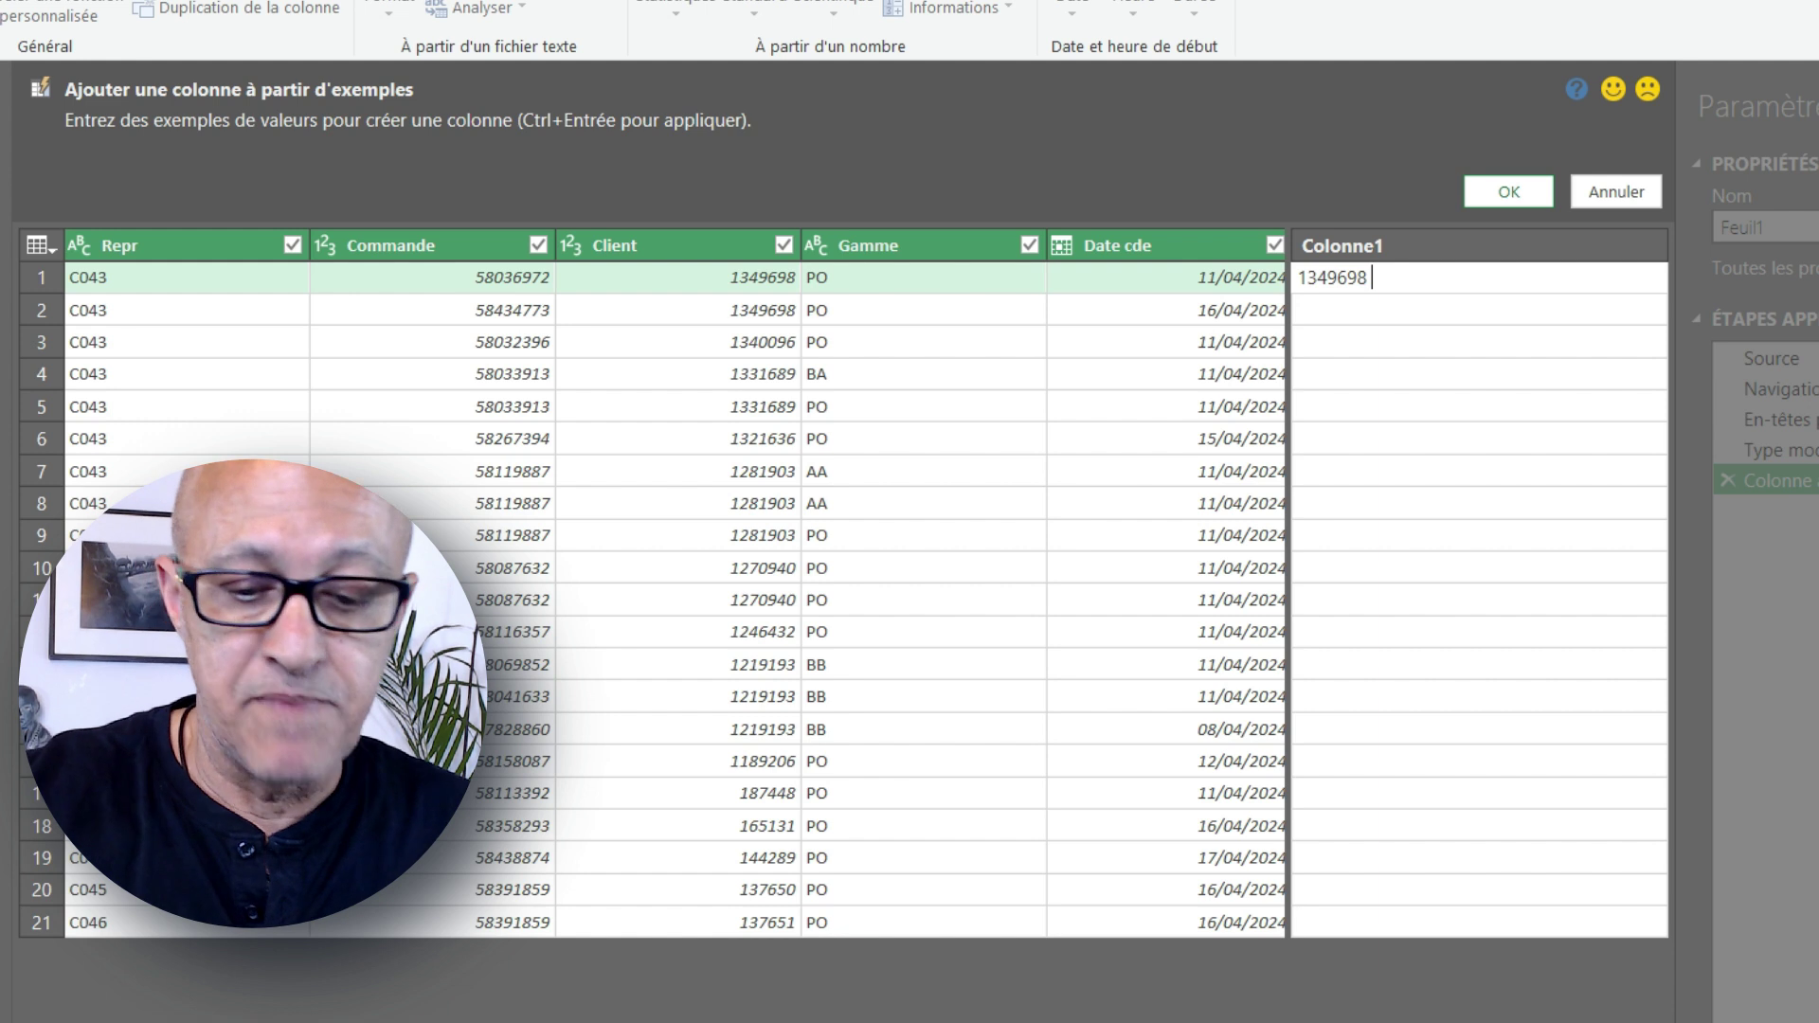
pyautogui.write('O')
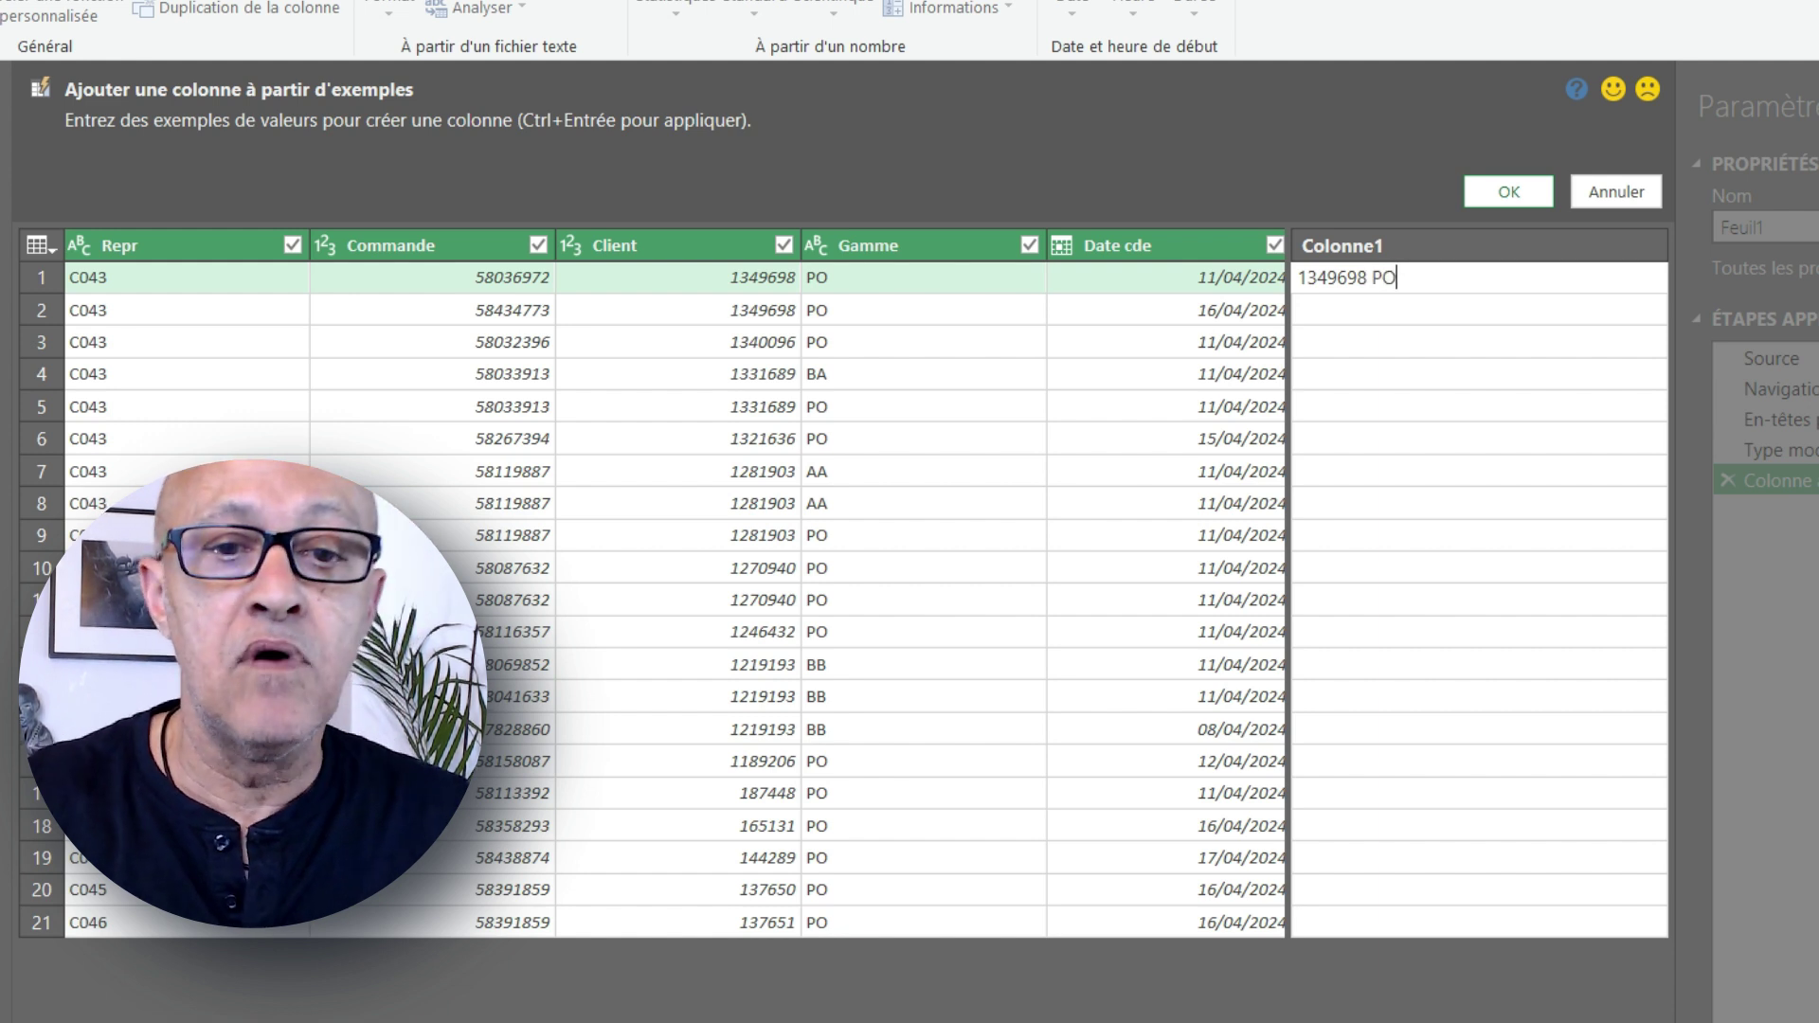
pyautogui.press('Return')
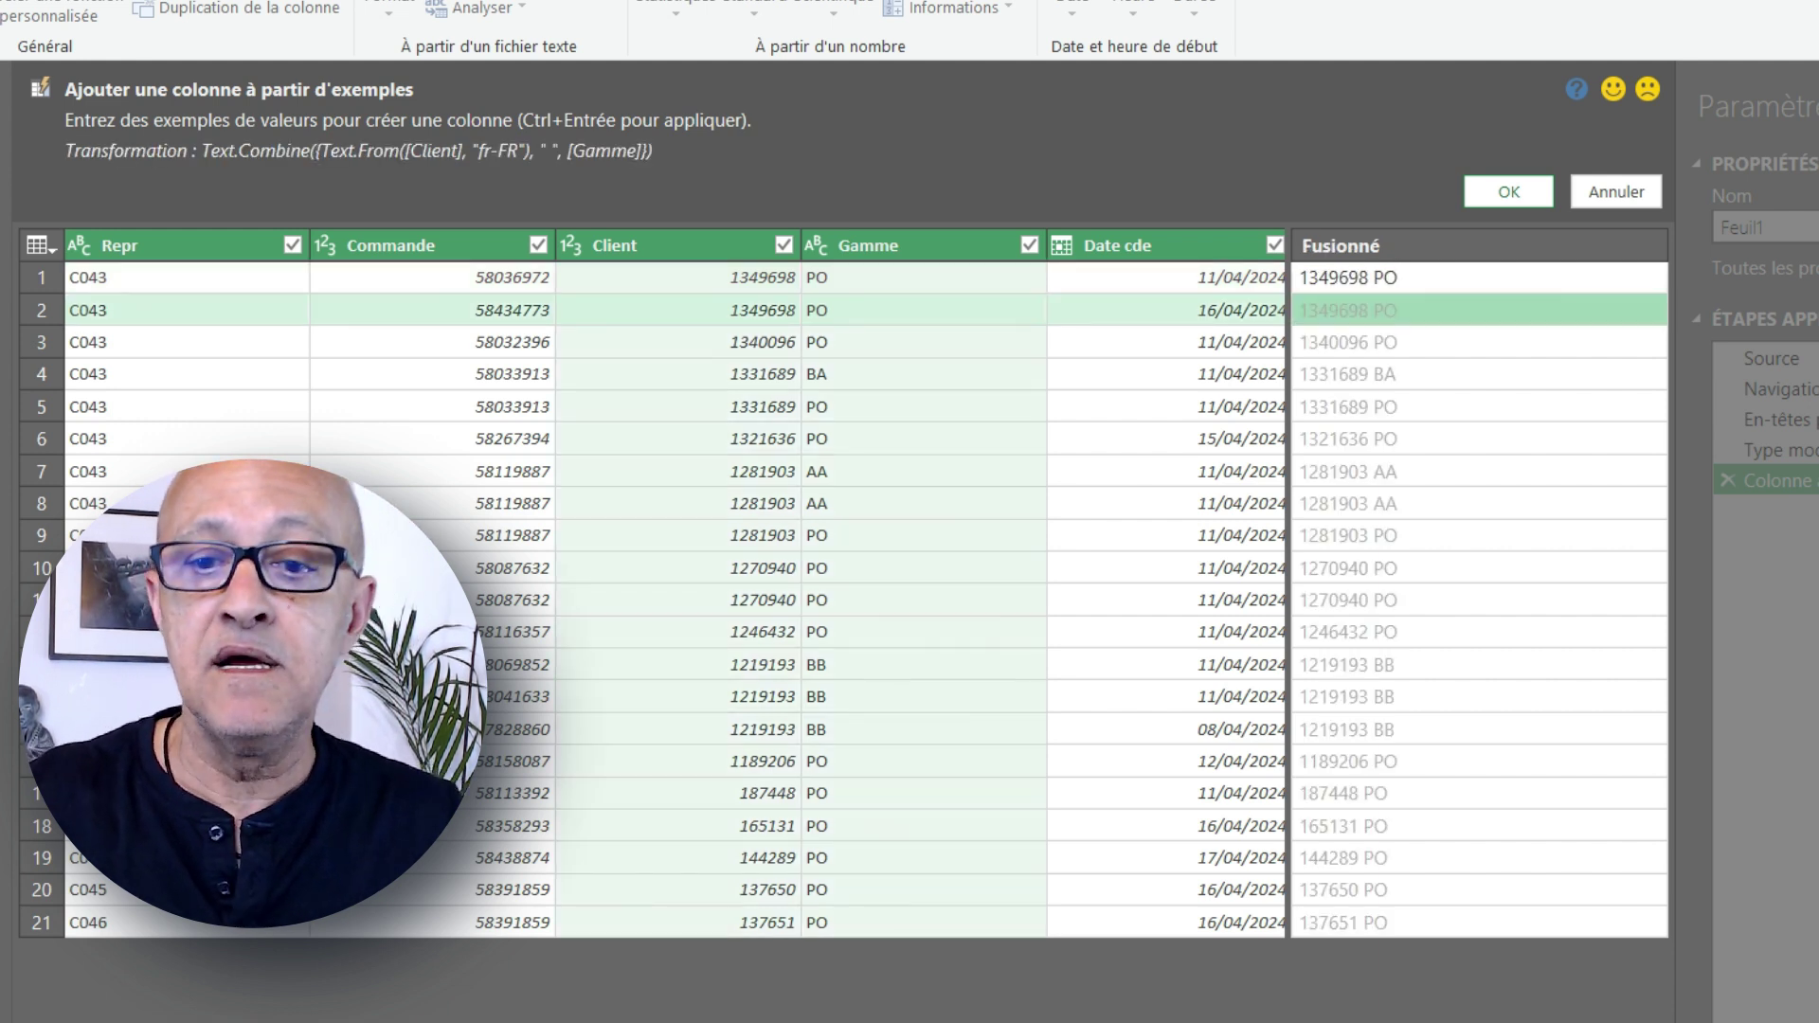
pyautogui.click(1508, 191)
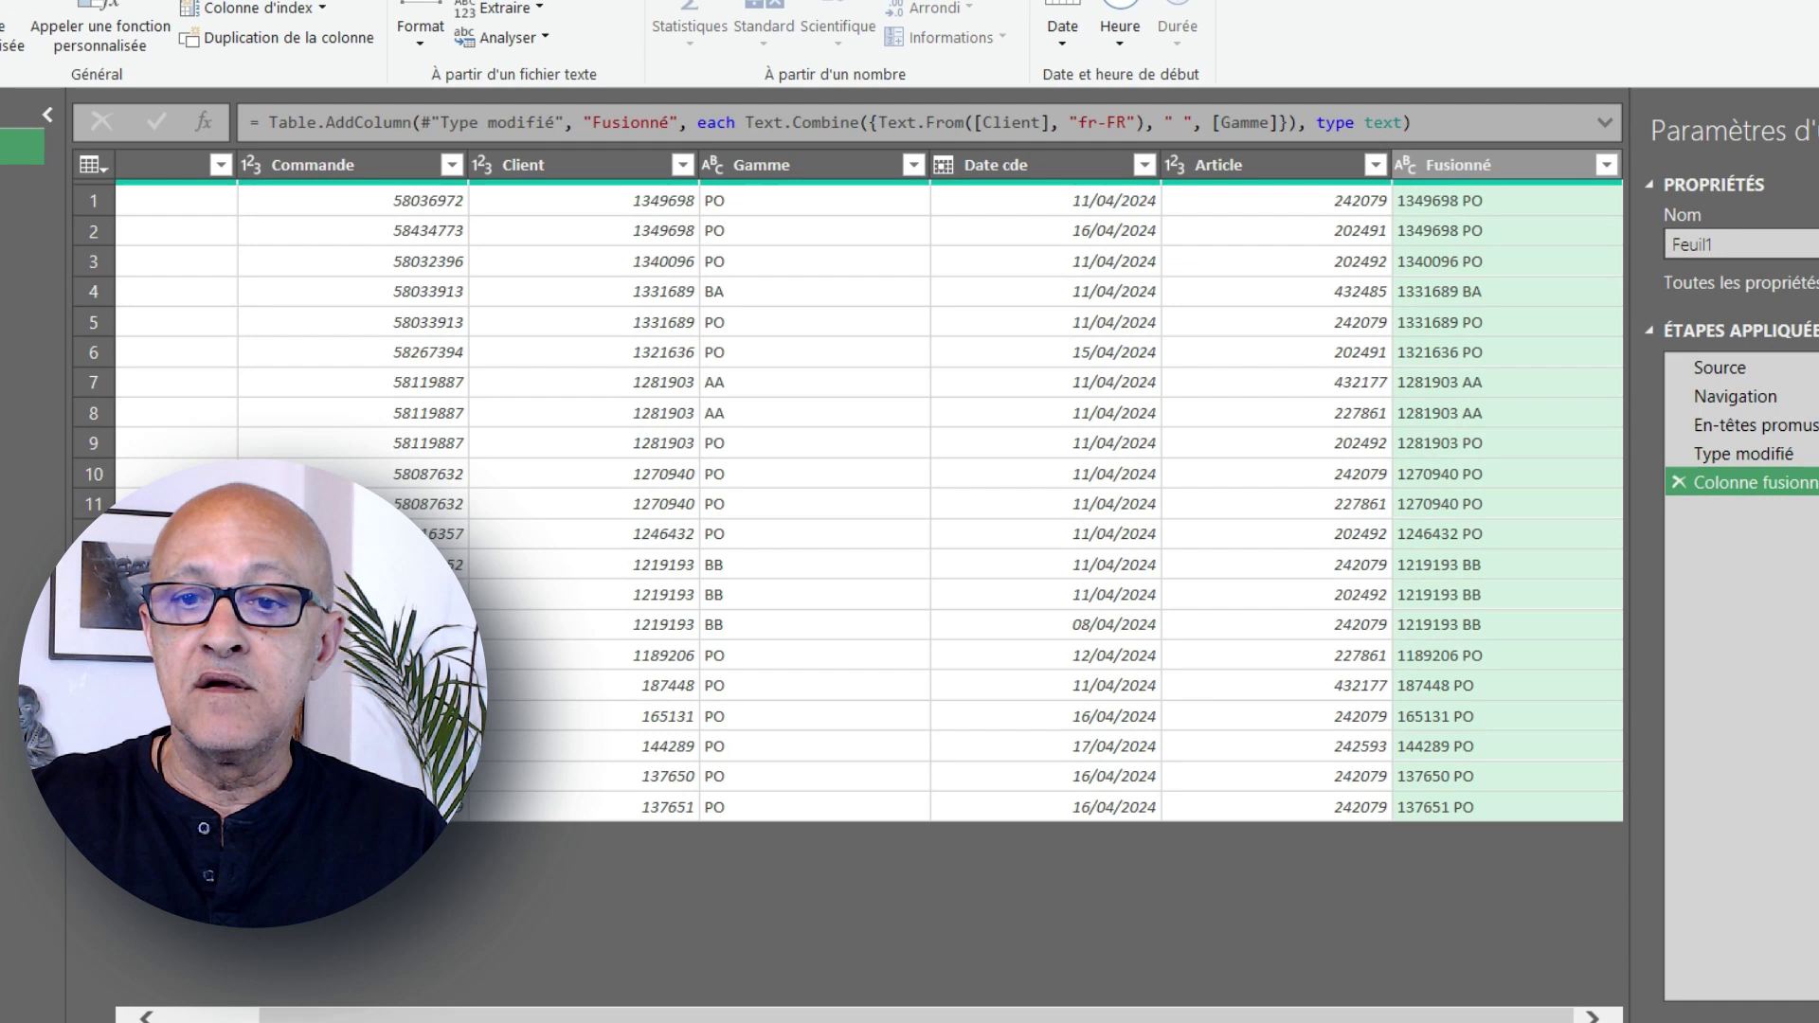
# Step: Remove duplicate Fusionné rows, then close and load the 16-row query into Excel
pyautogui.rightClick(1411, 226)
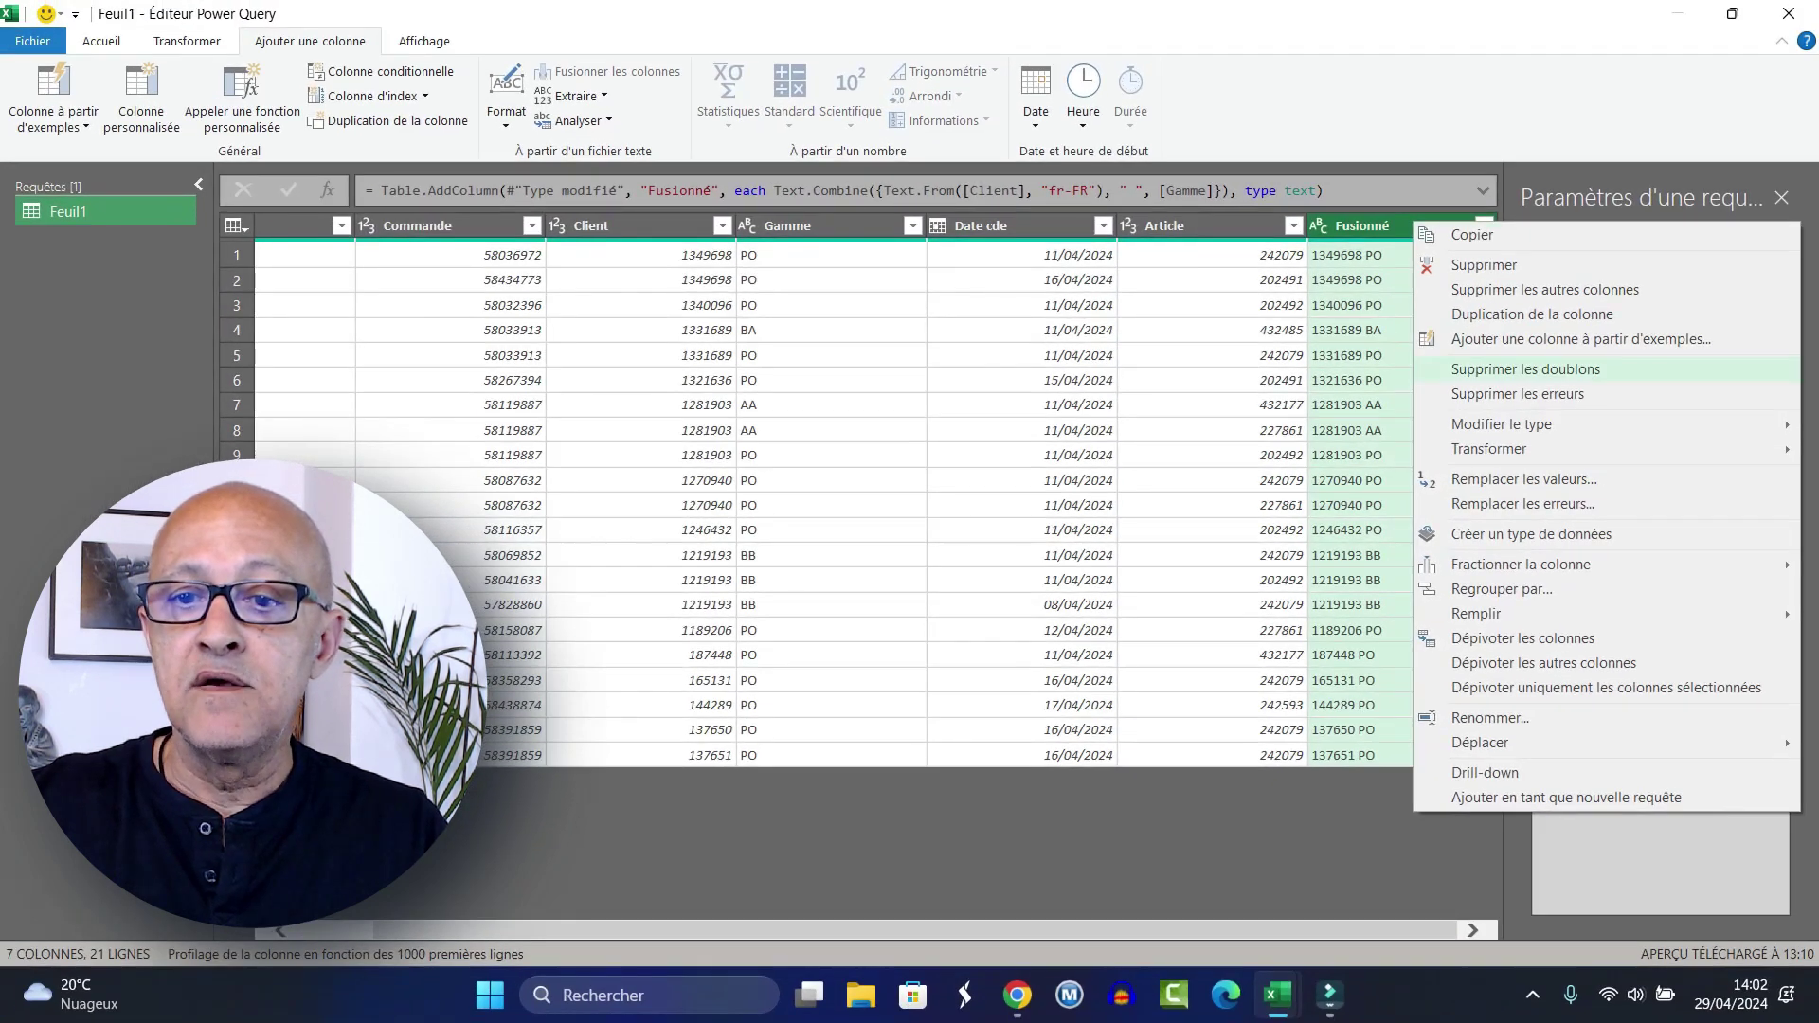
pyautogui.click(1525, 369)
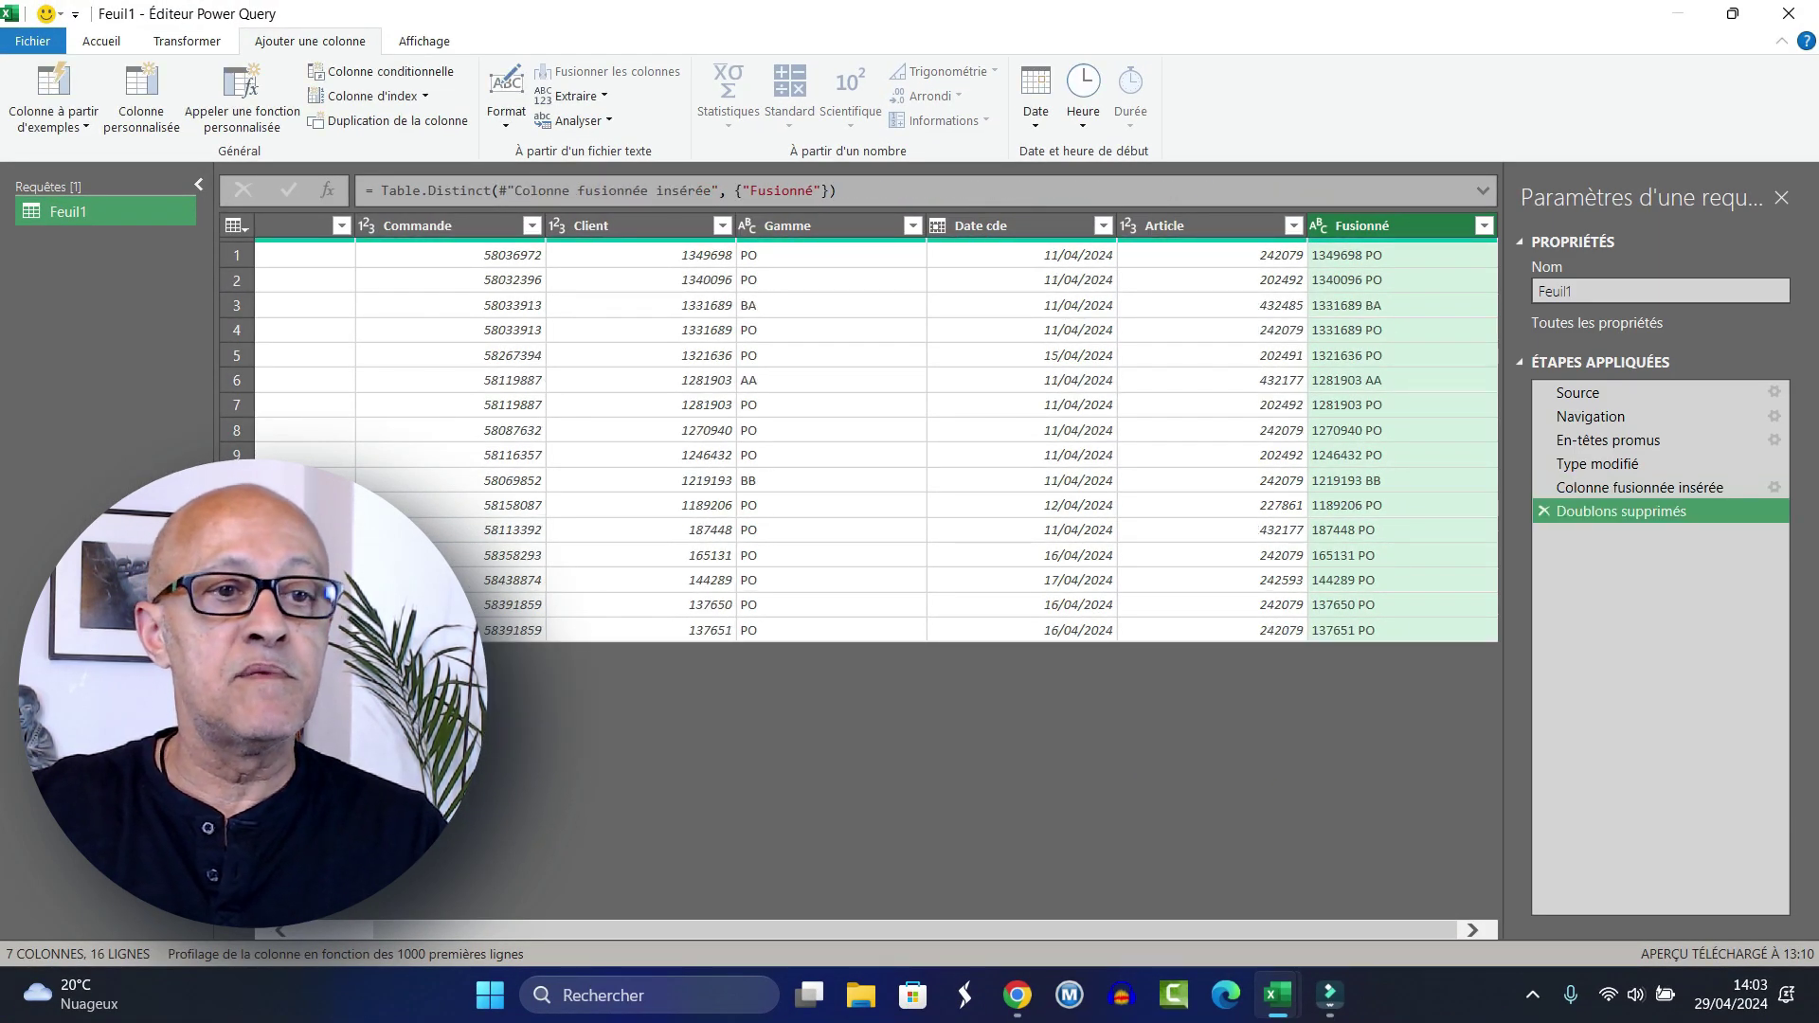
pyautogui.click(33, 41)
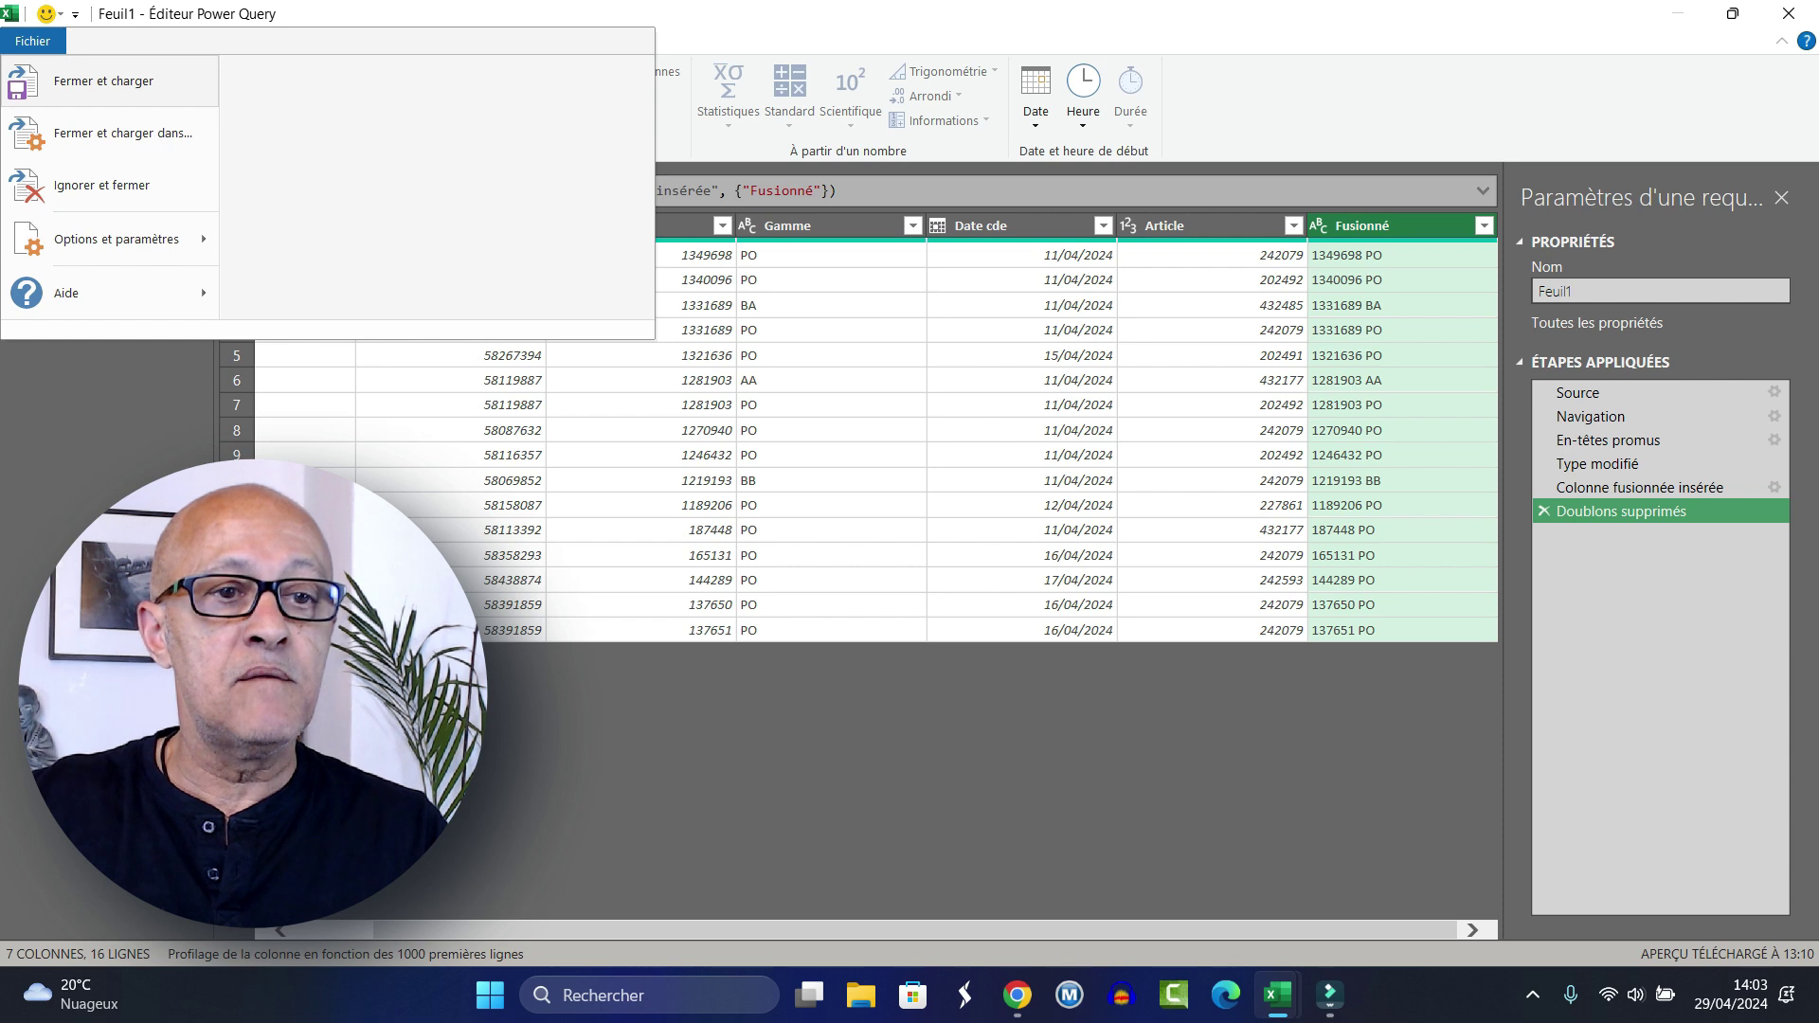
pyautogui.click(105, 80)
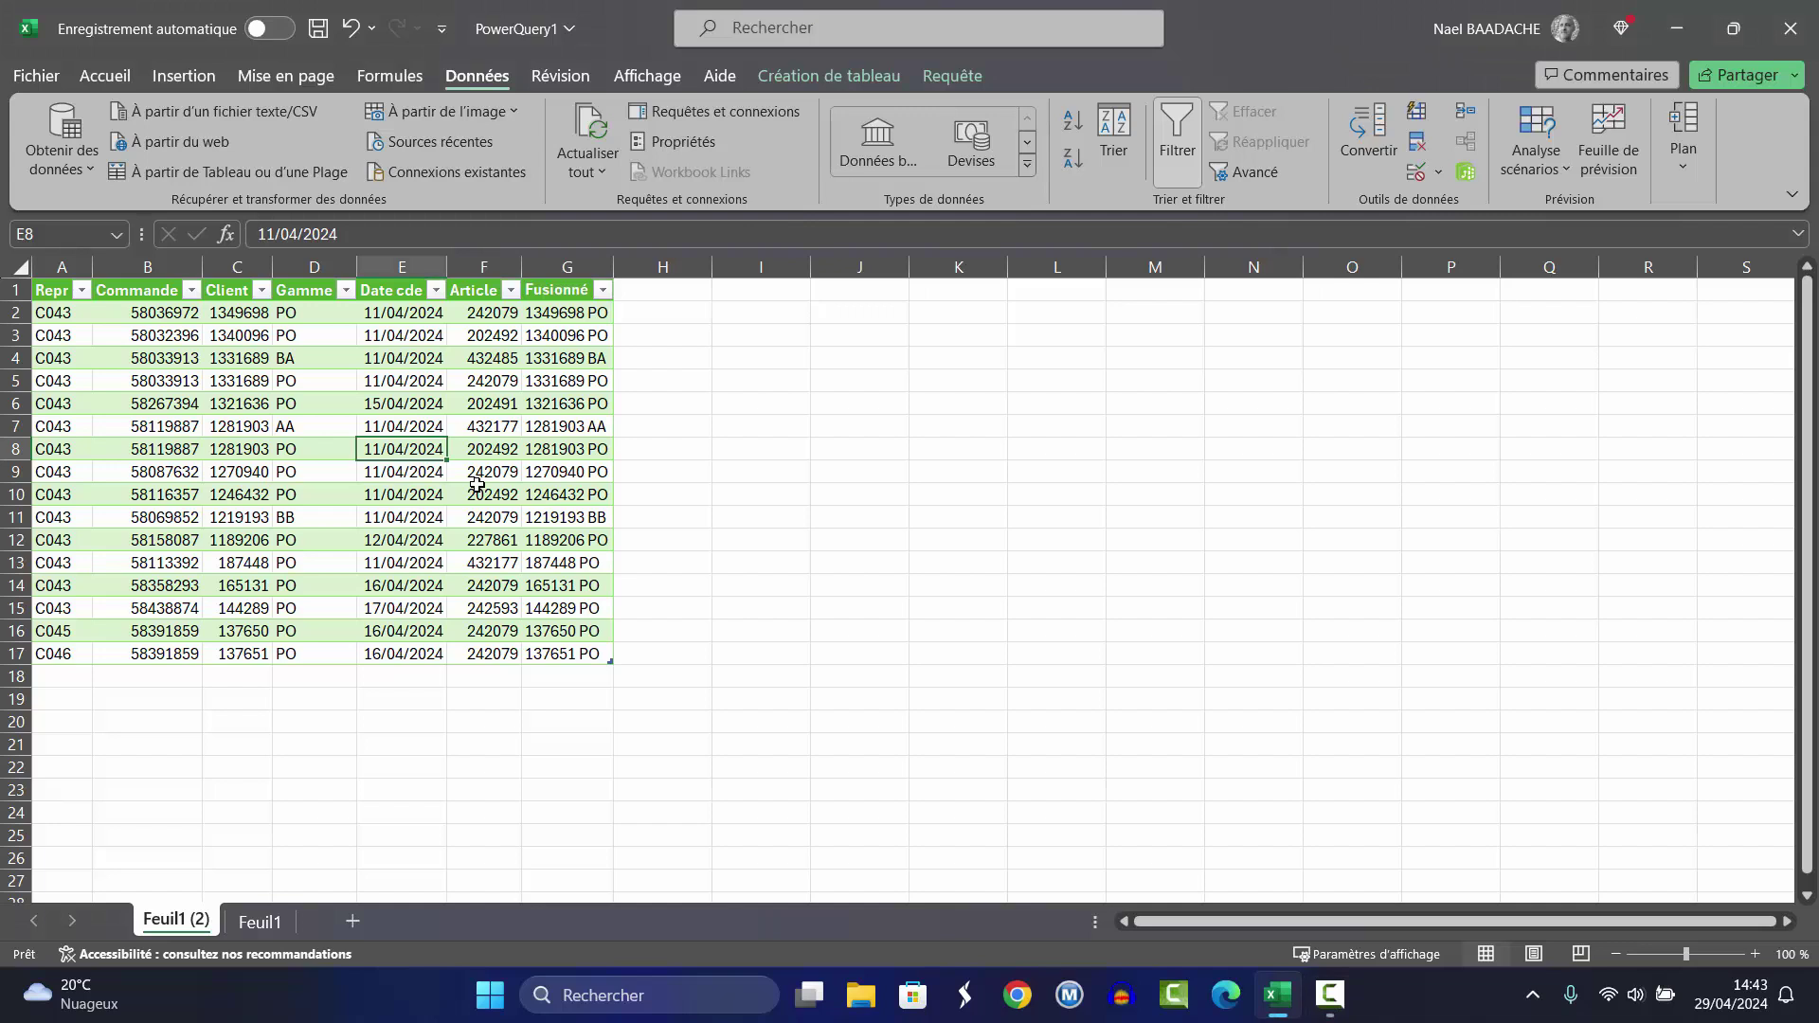
# Step: Save the workbook as PowerQuery1 in Bureau, overwriting the old file, and close Excel
pyautogui.click(35, 78)
pyautogui.click(94, 455)
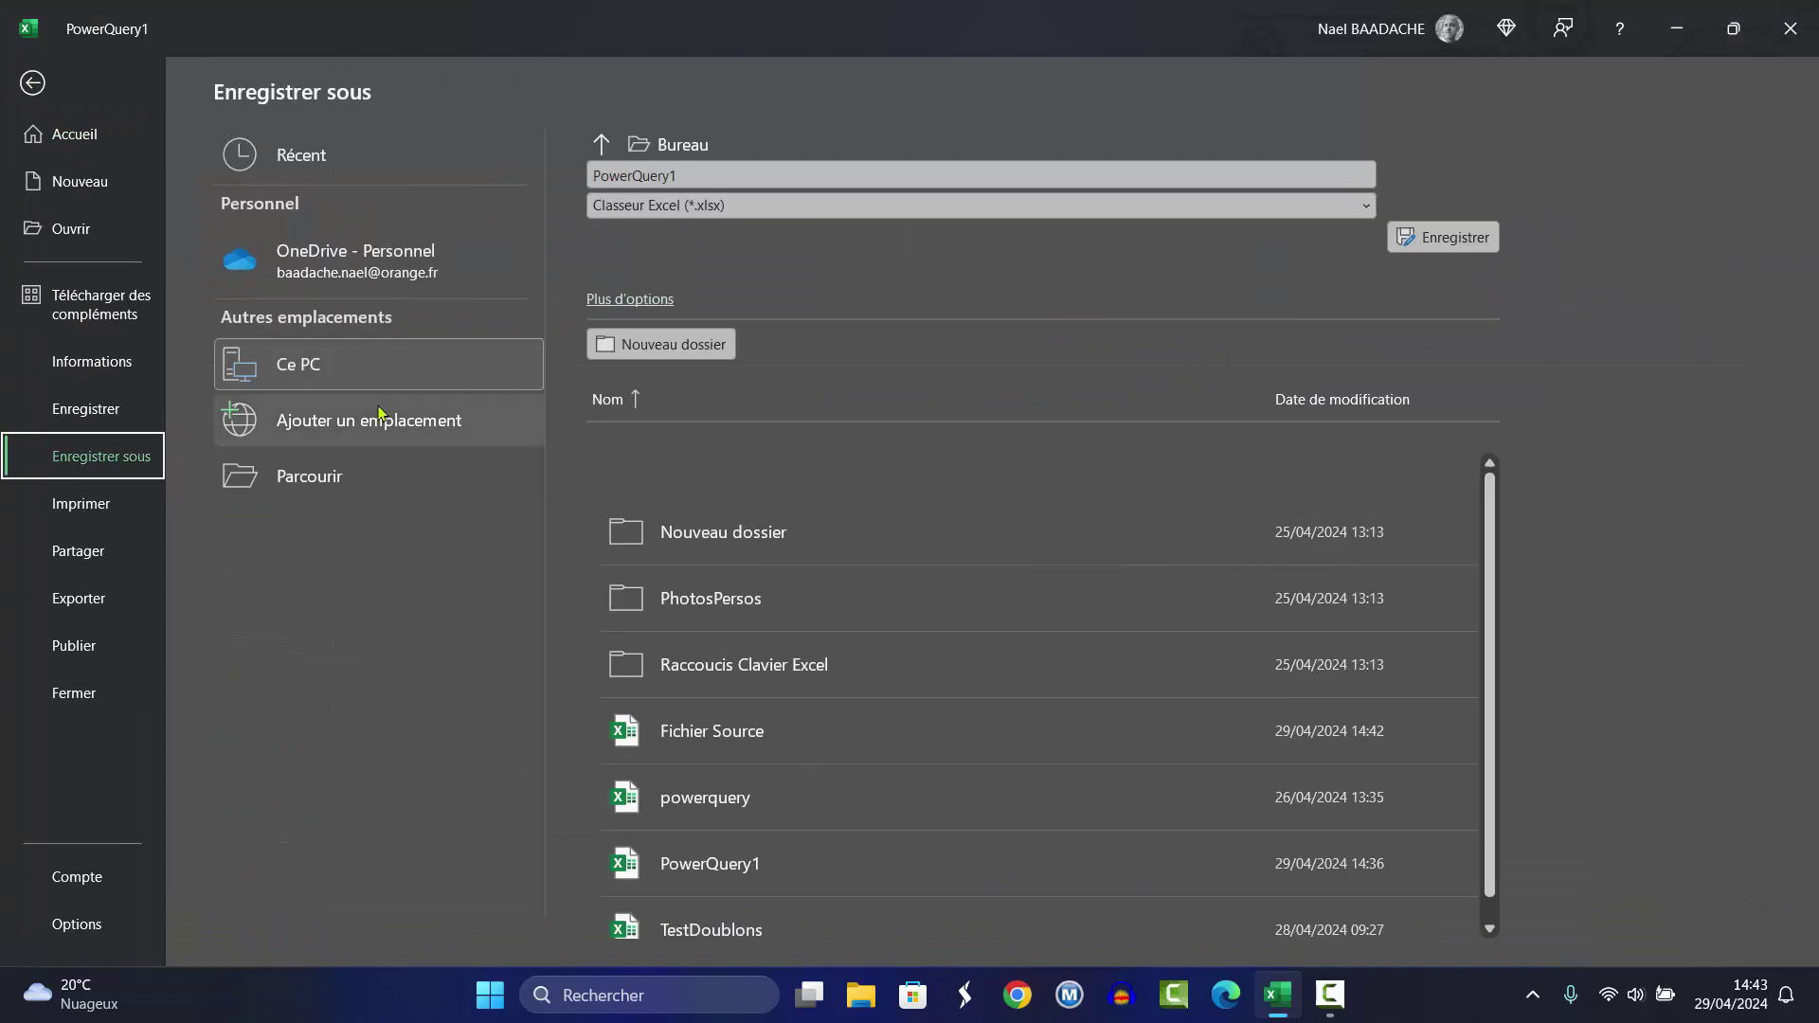
pyautogui.click(357, 376)
pyautogui.click(253, 400)
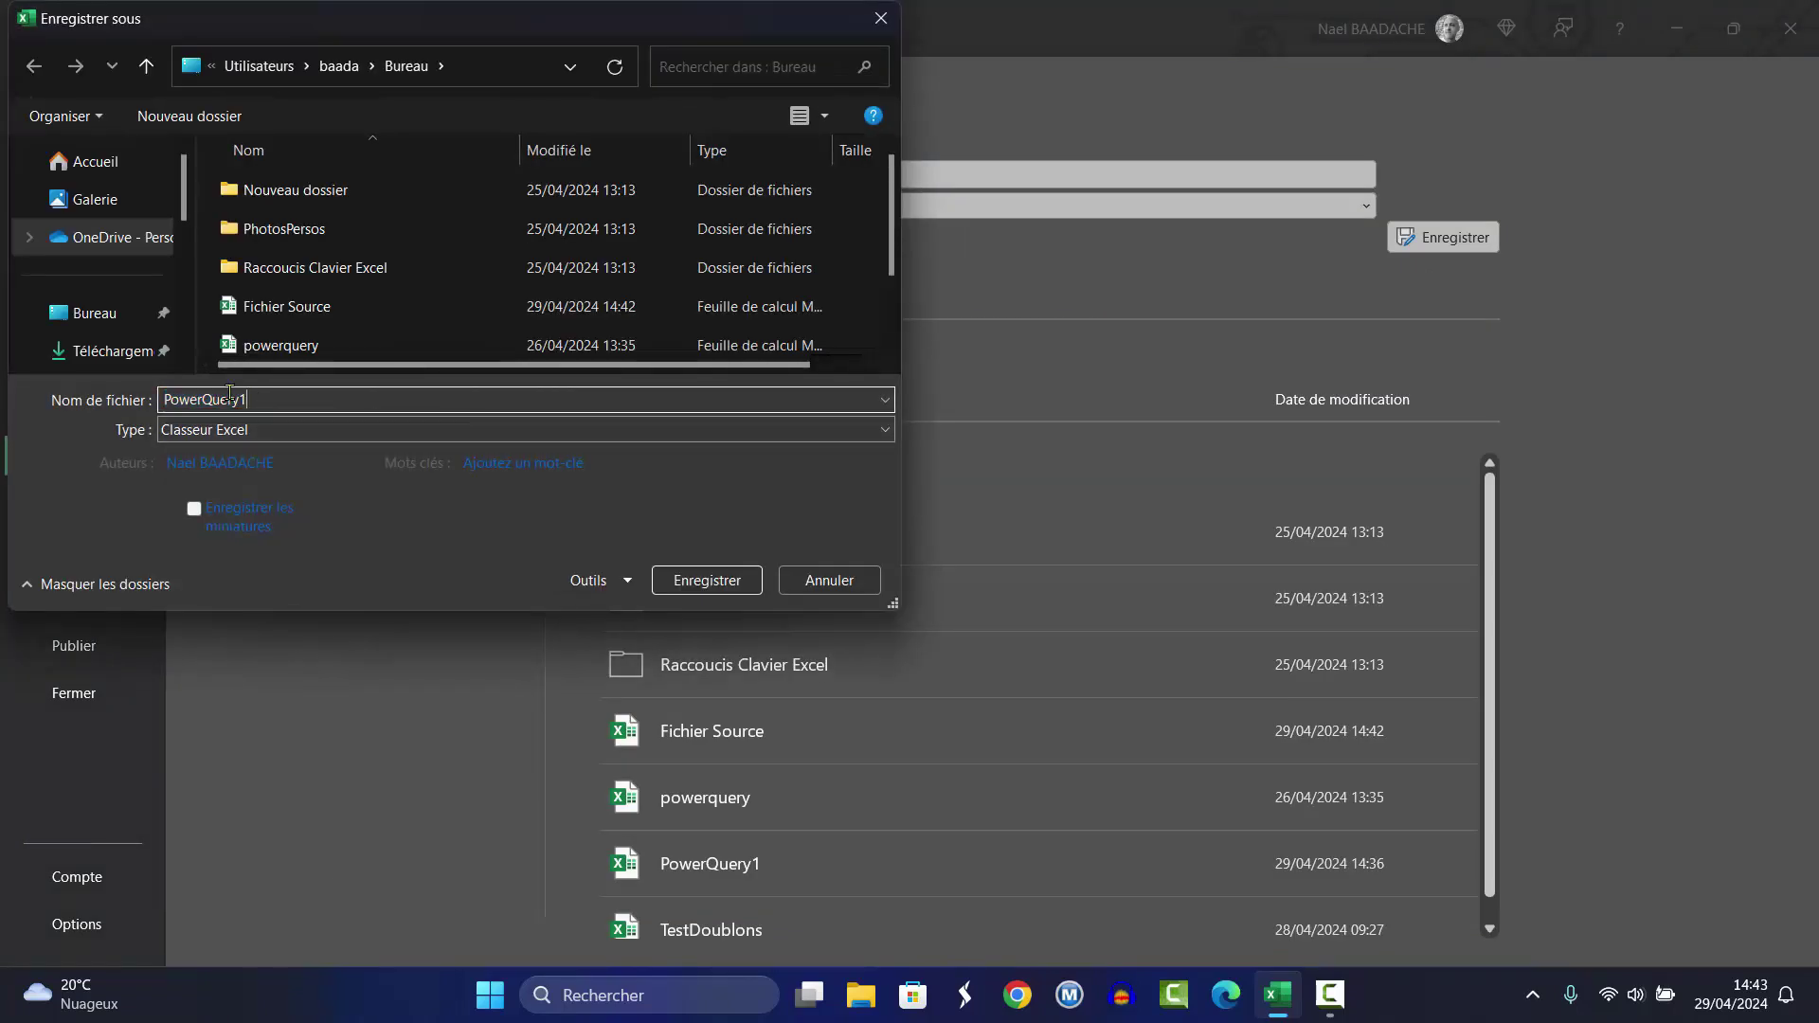
pyautogui.click(107, 315)
pyautogui.click(708, 580)
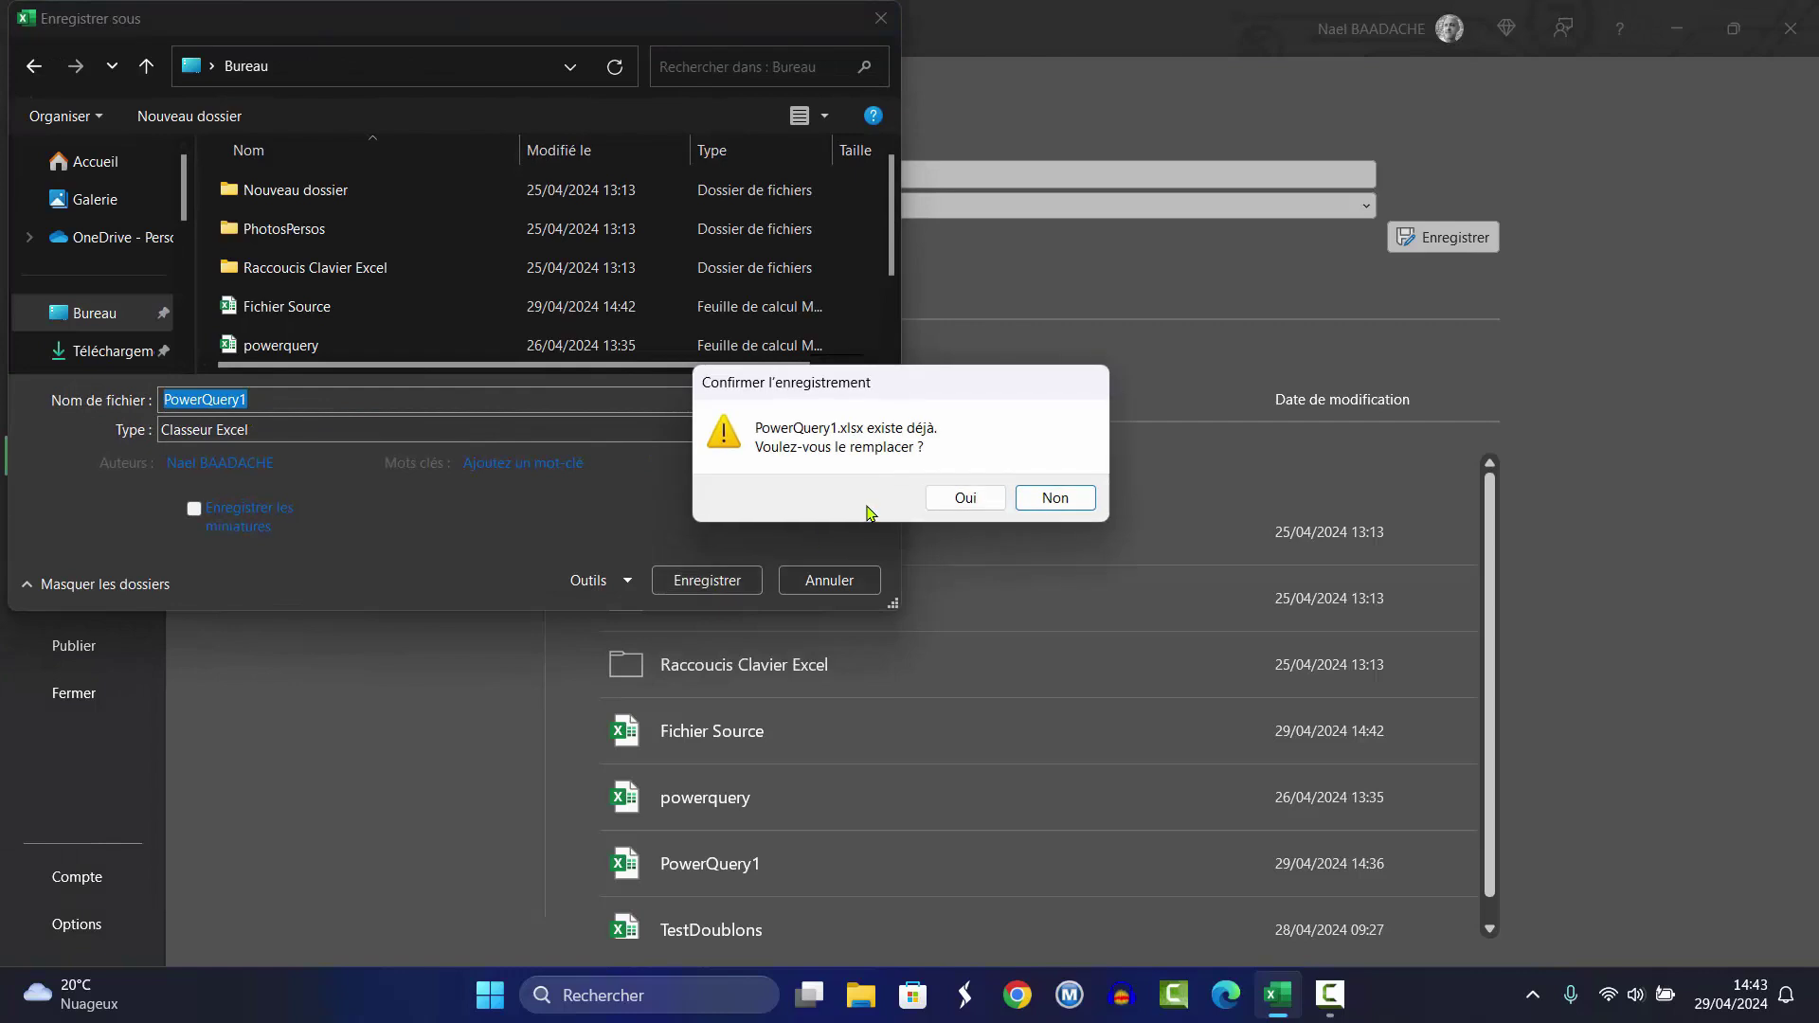
pyautogui.click(963, 502)
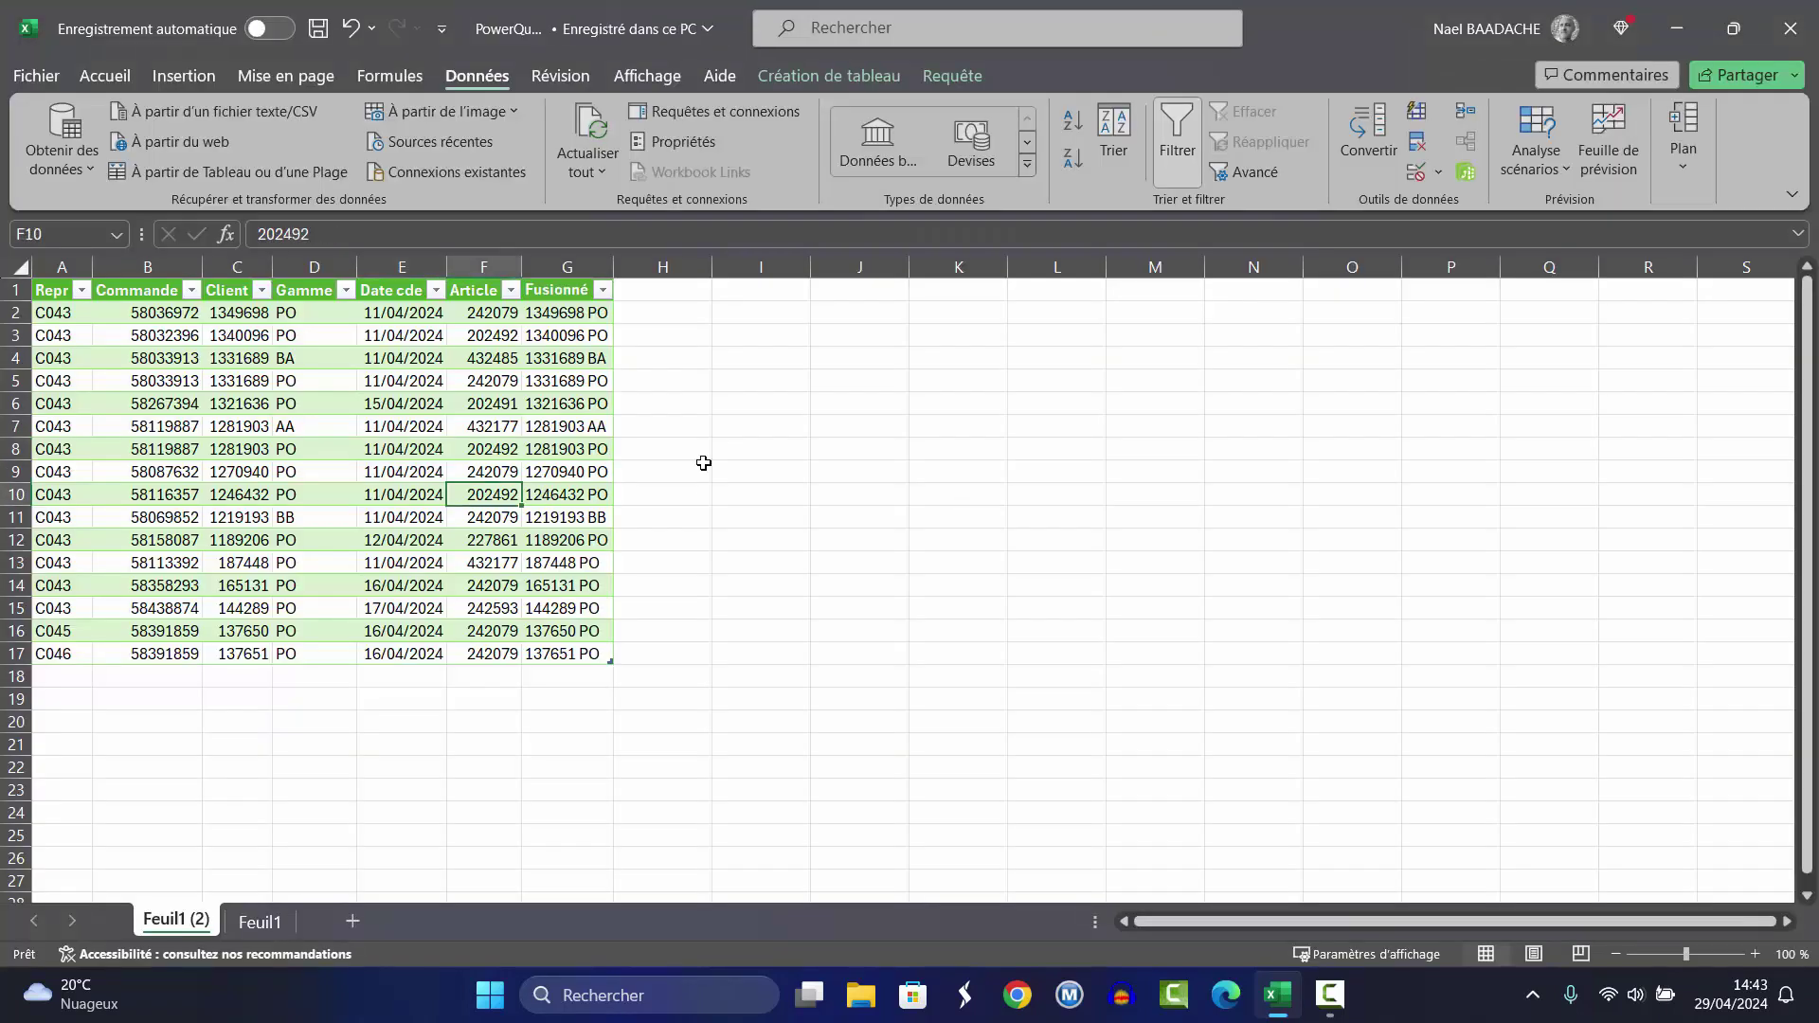
pyautogui.click(1789, 28)
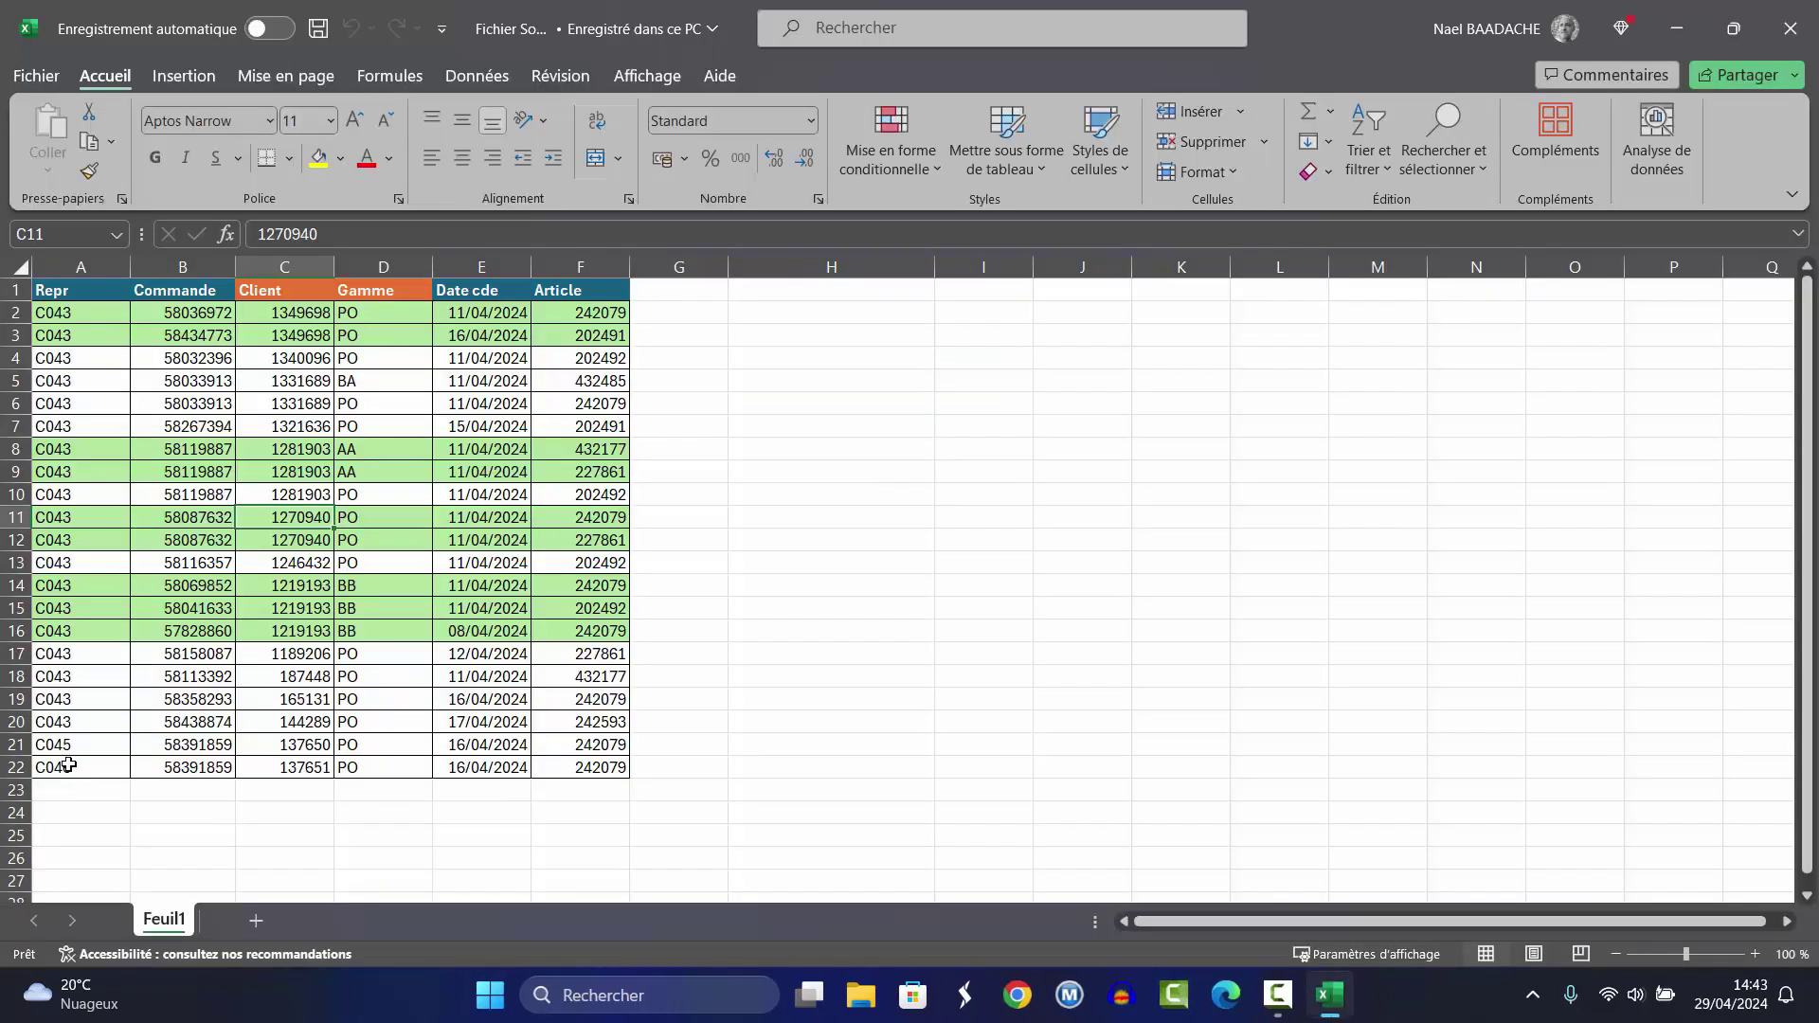
# Step: Copy Fichier Source rows 21–22 and paste them below the table at A23
pyautogui.moveTo(66, 745); pyautogui.dragTo(594, 772)
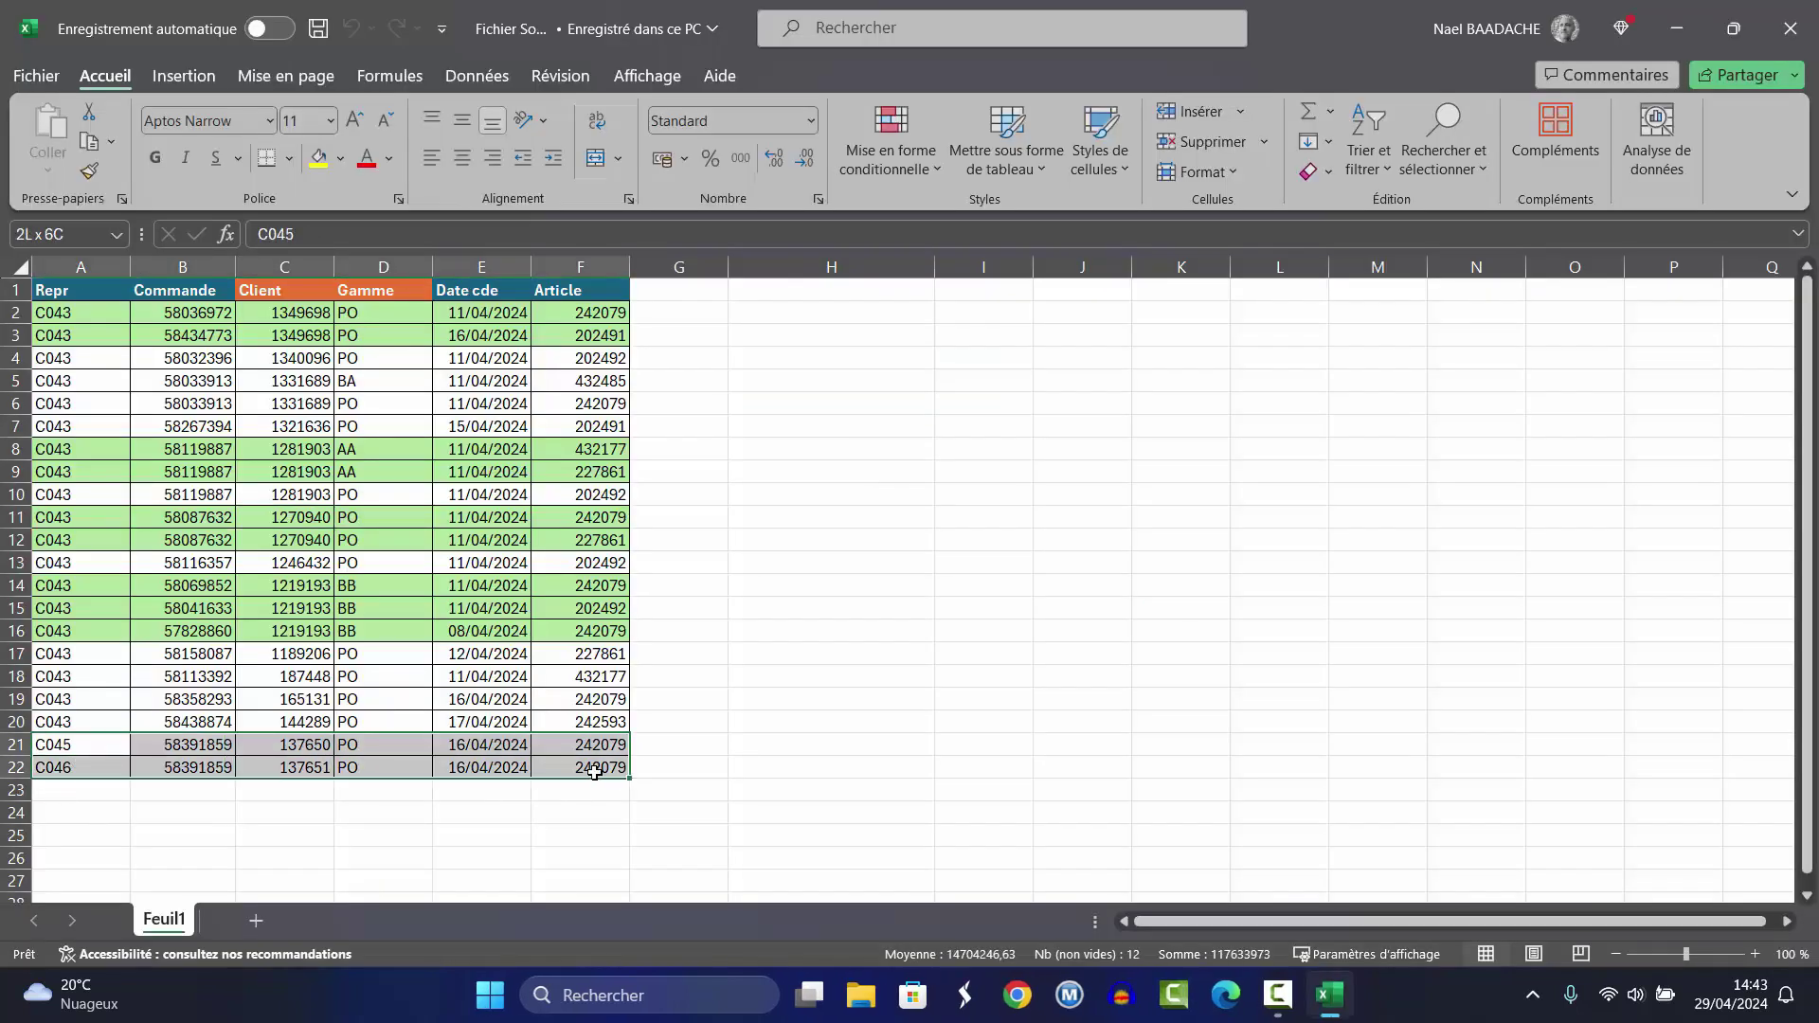
pyautogui.hotkey('ctrl', 'c')
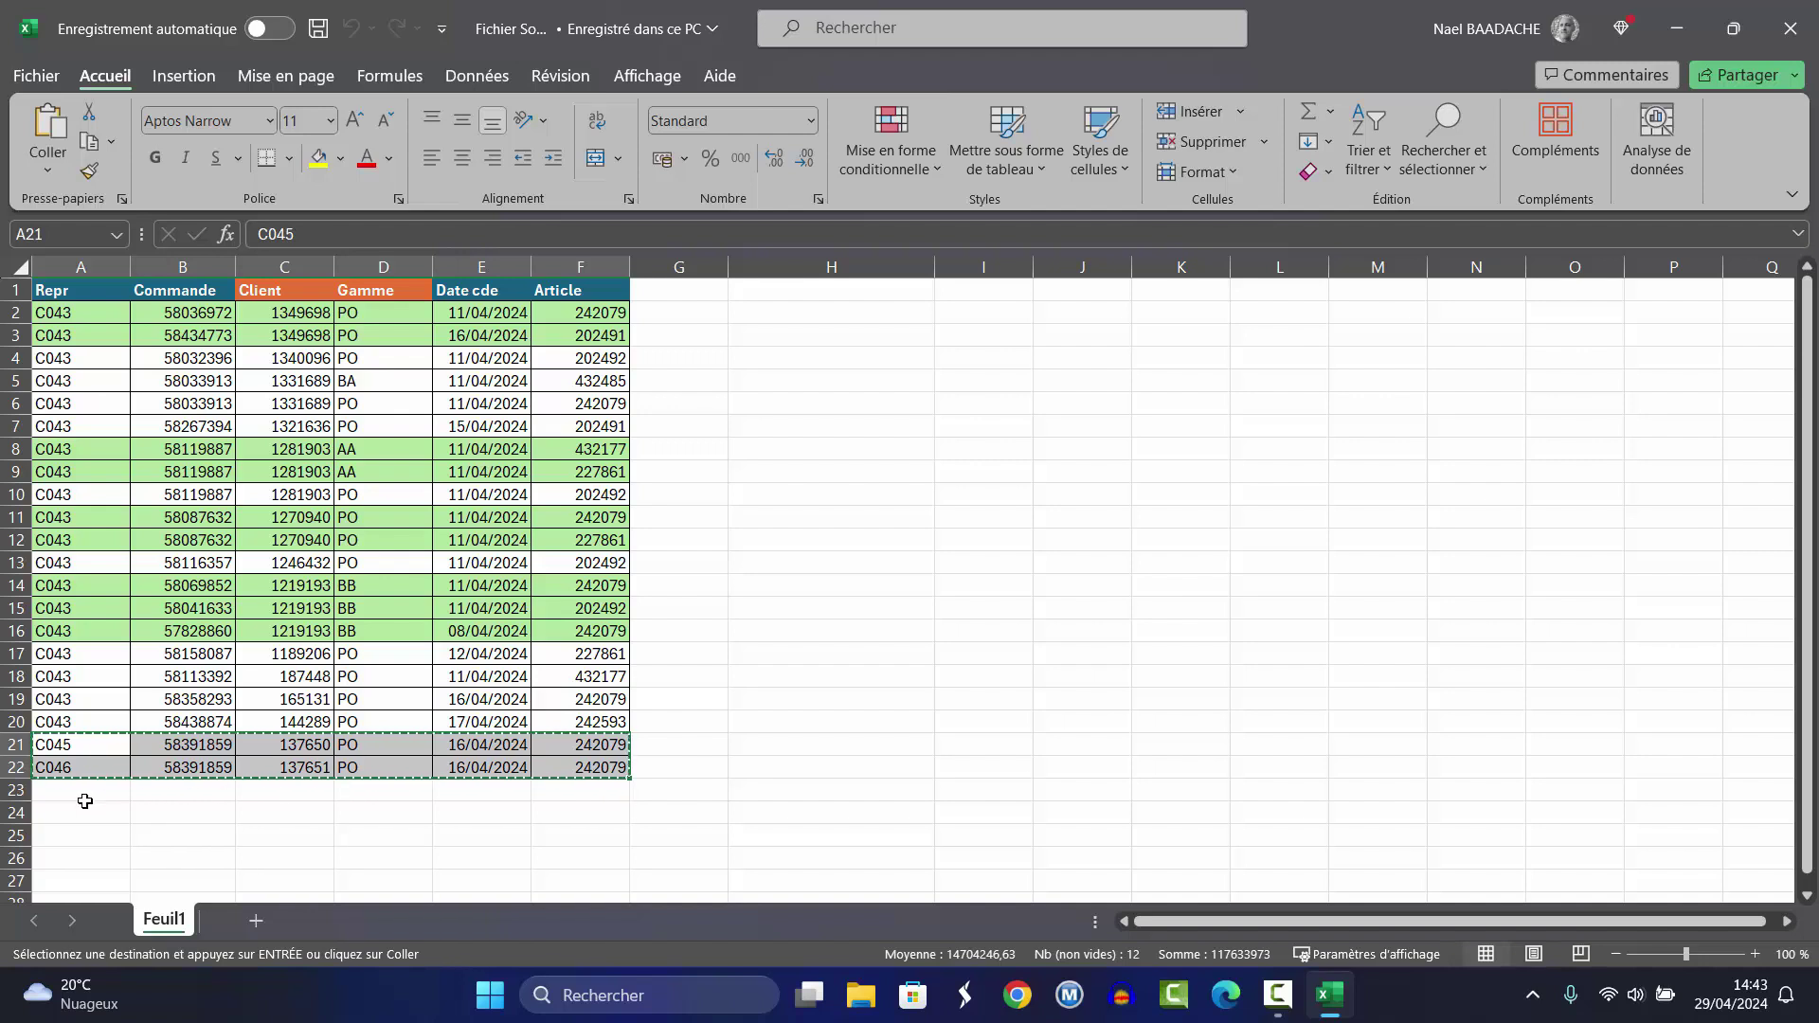
pyautogui.click(85, 801)
pyautogui.hotkey('ctrl', 'v')
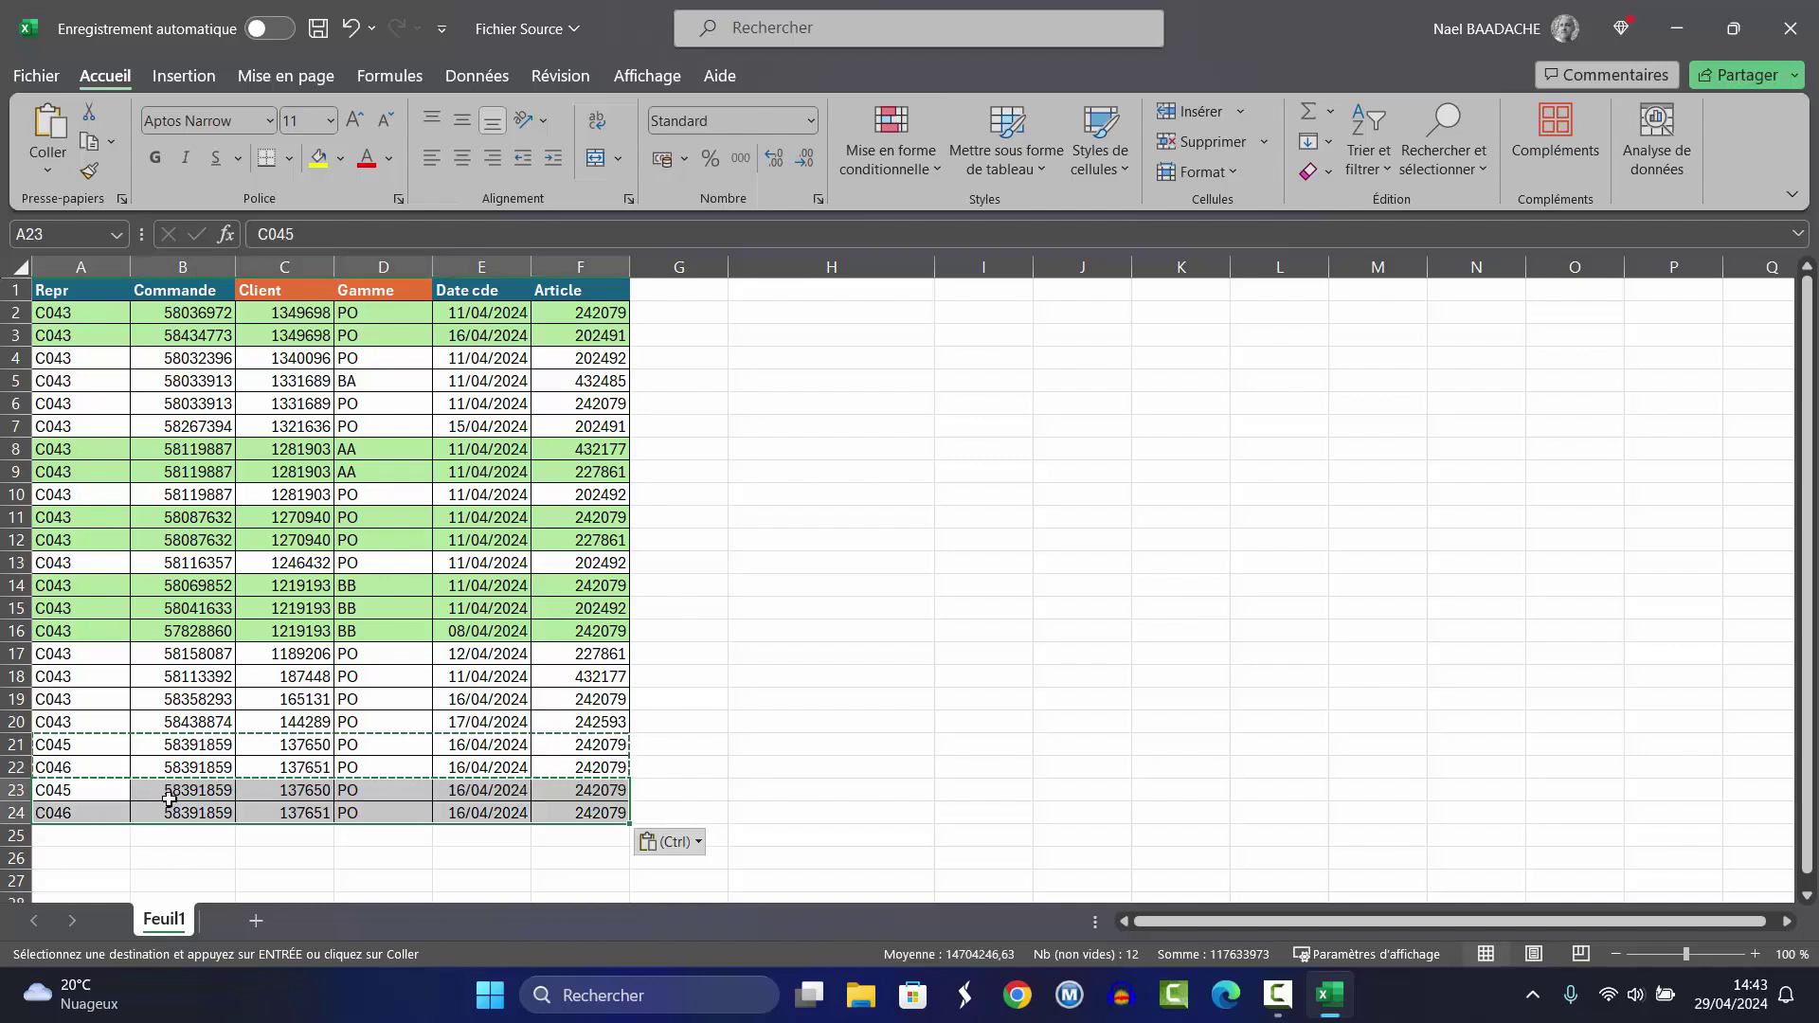
# Step: Set the pasted rows' Client to 137652 and Gamme to ZZ, then save and close Fichier Source
pyautogui.doubleClick(313, 794)
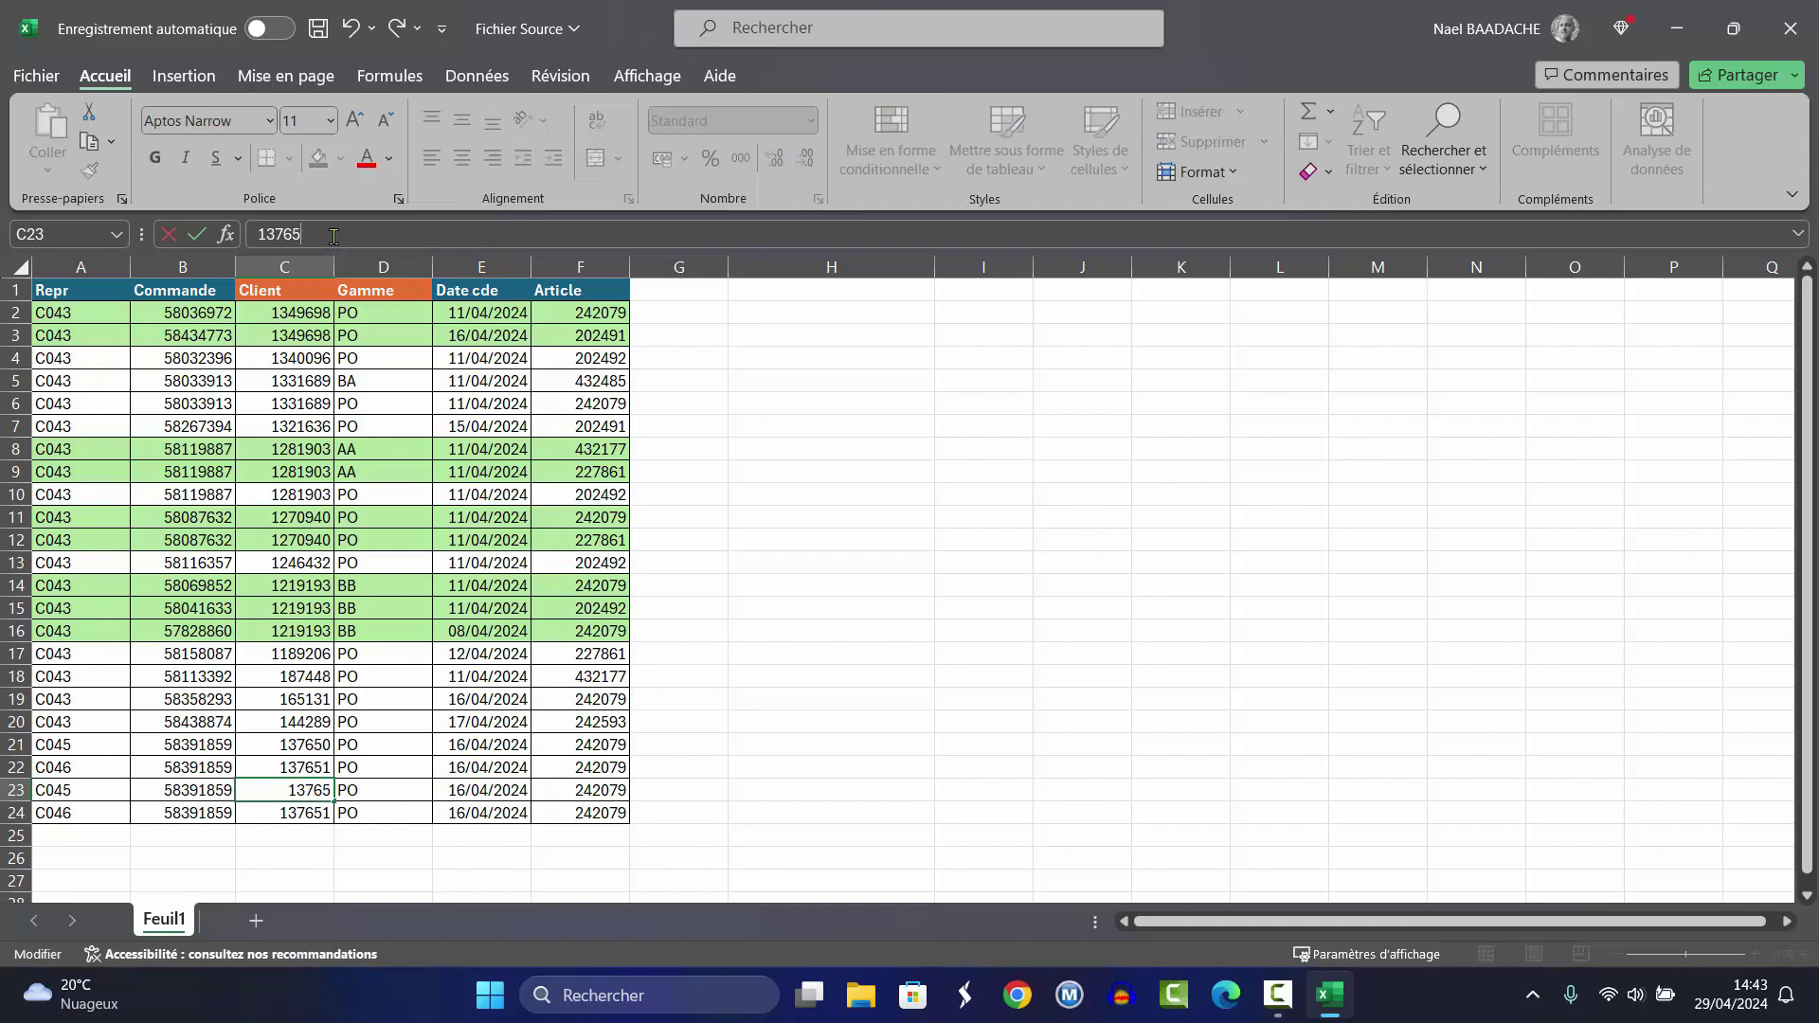
pyautogui.write('2')
pyautogui.press('Return')
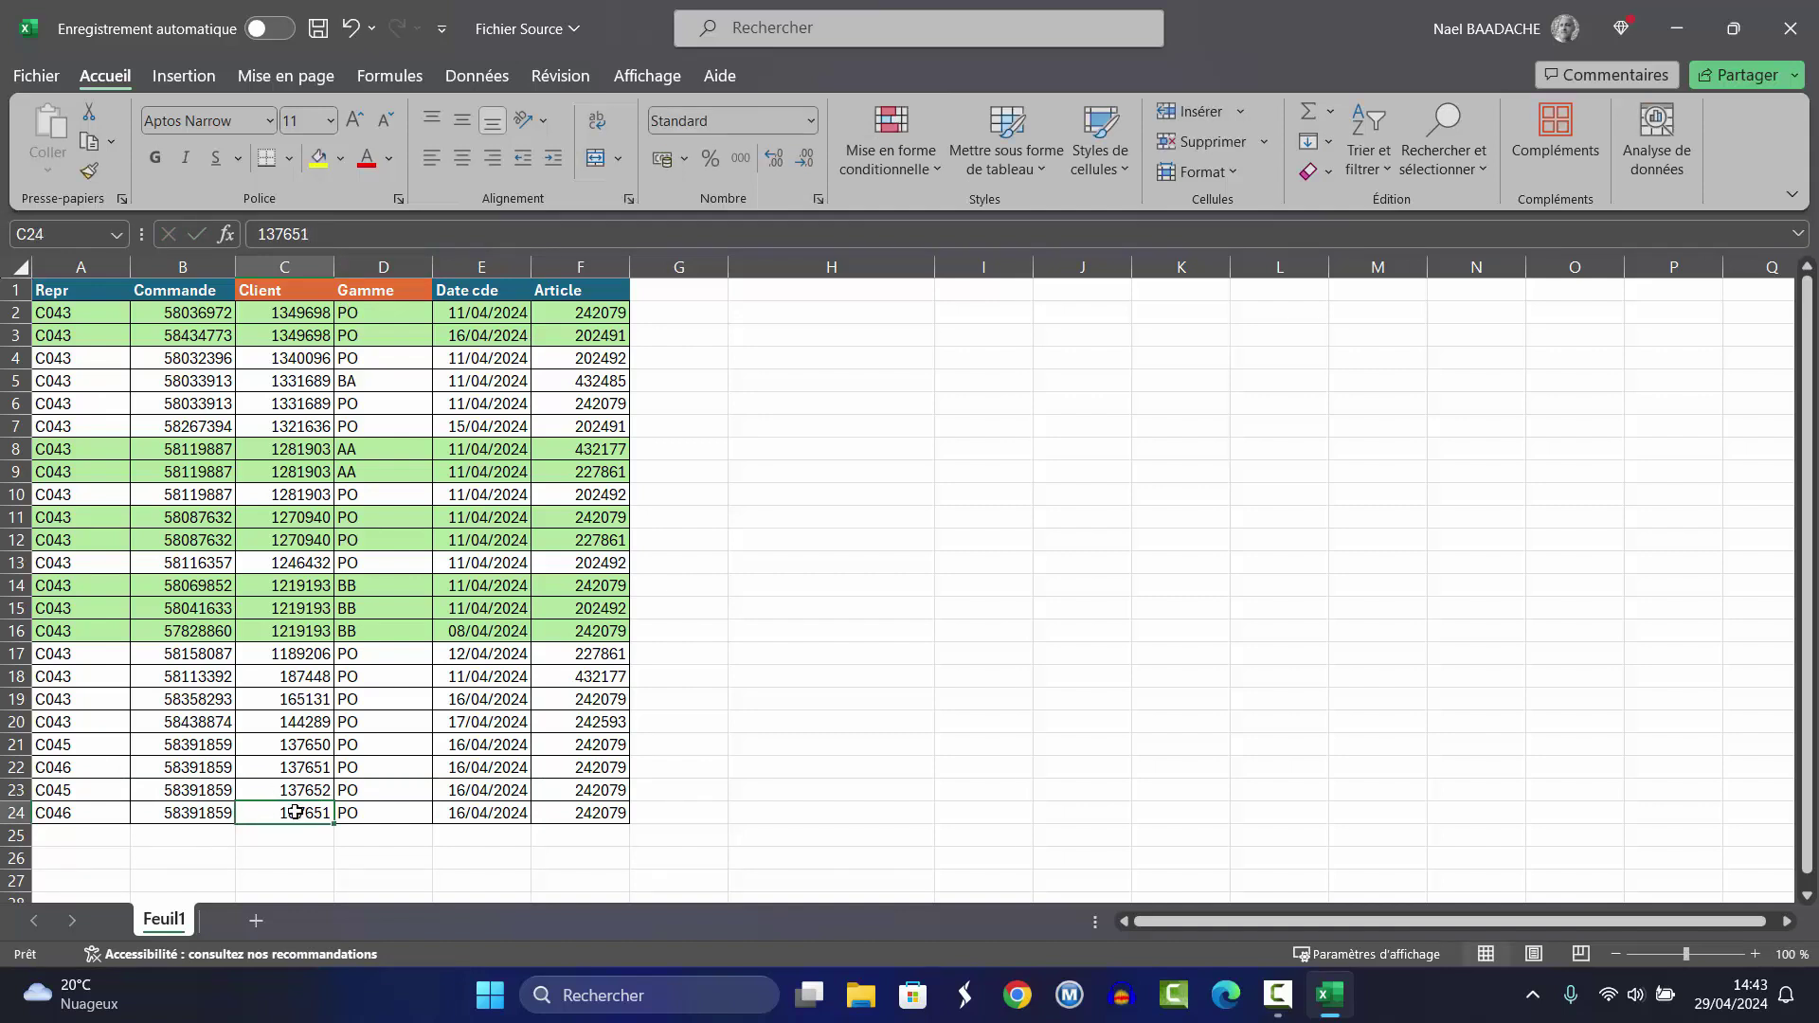
pyautogui.click(335, 237)
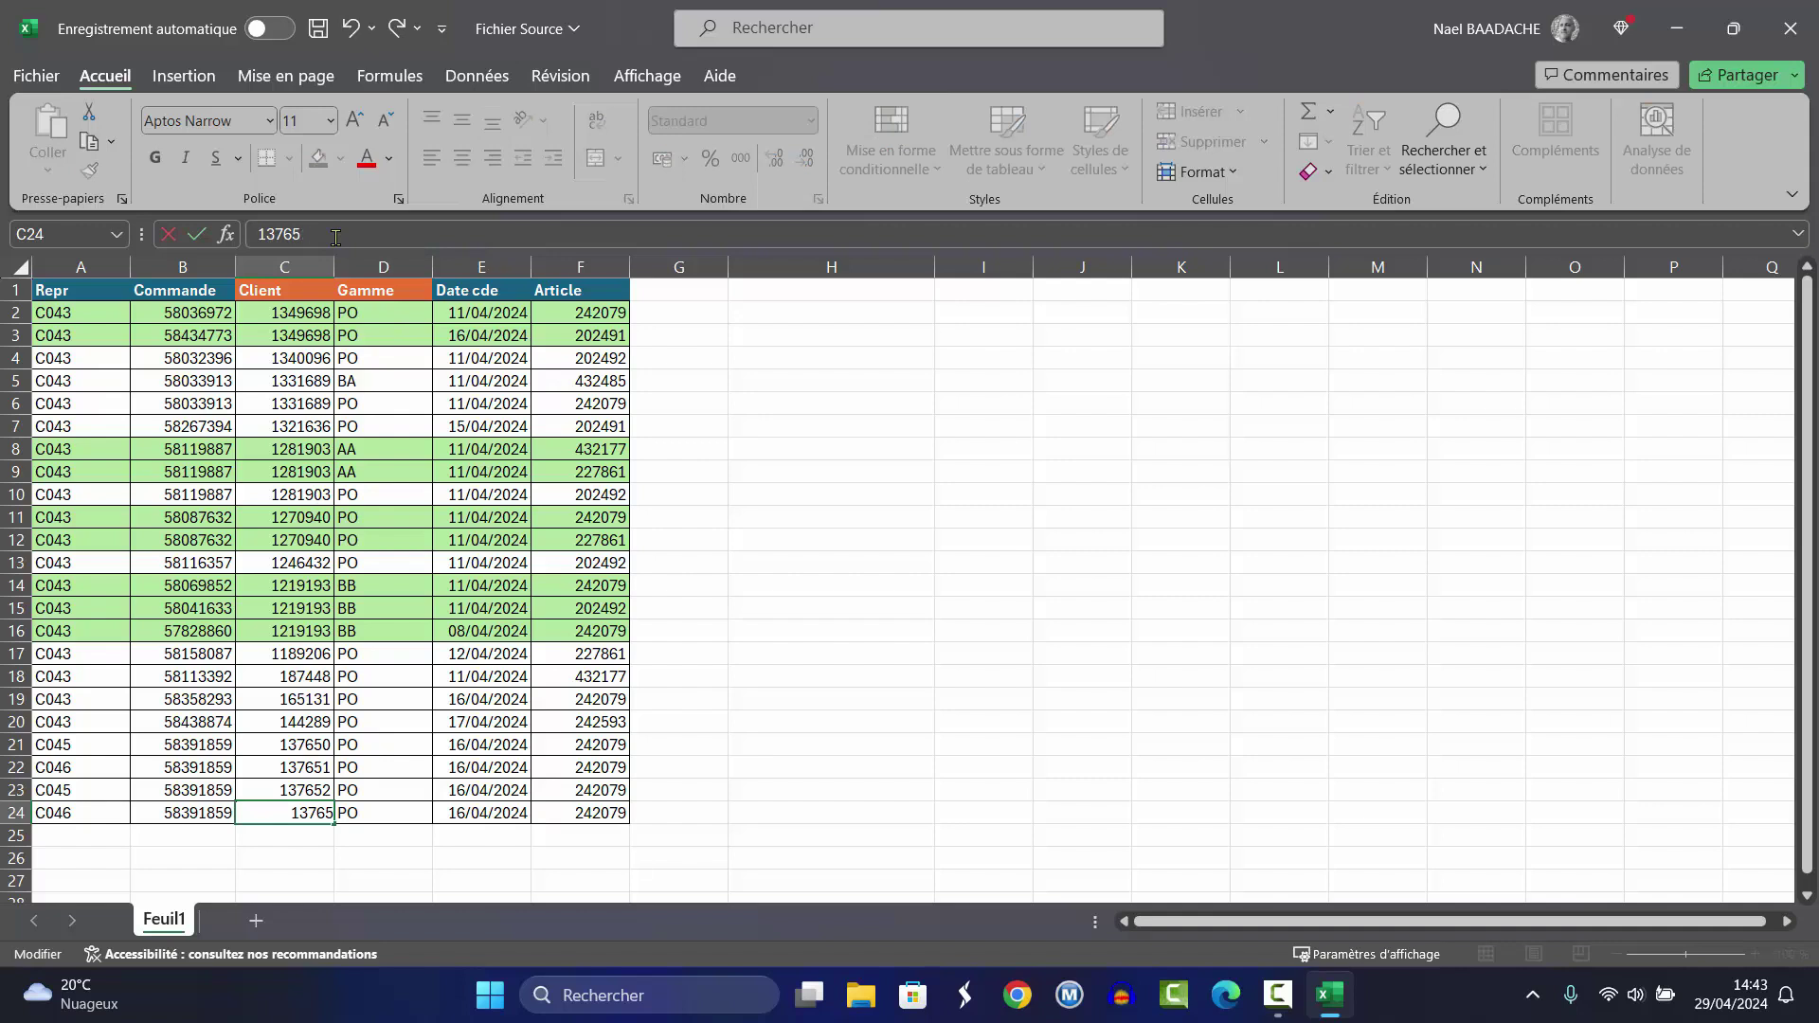
pyautogui.write('2')
pyautogui.press('Return')
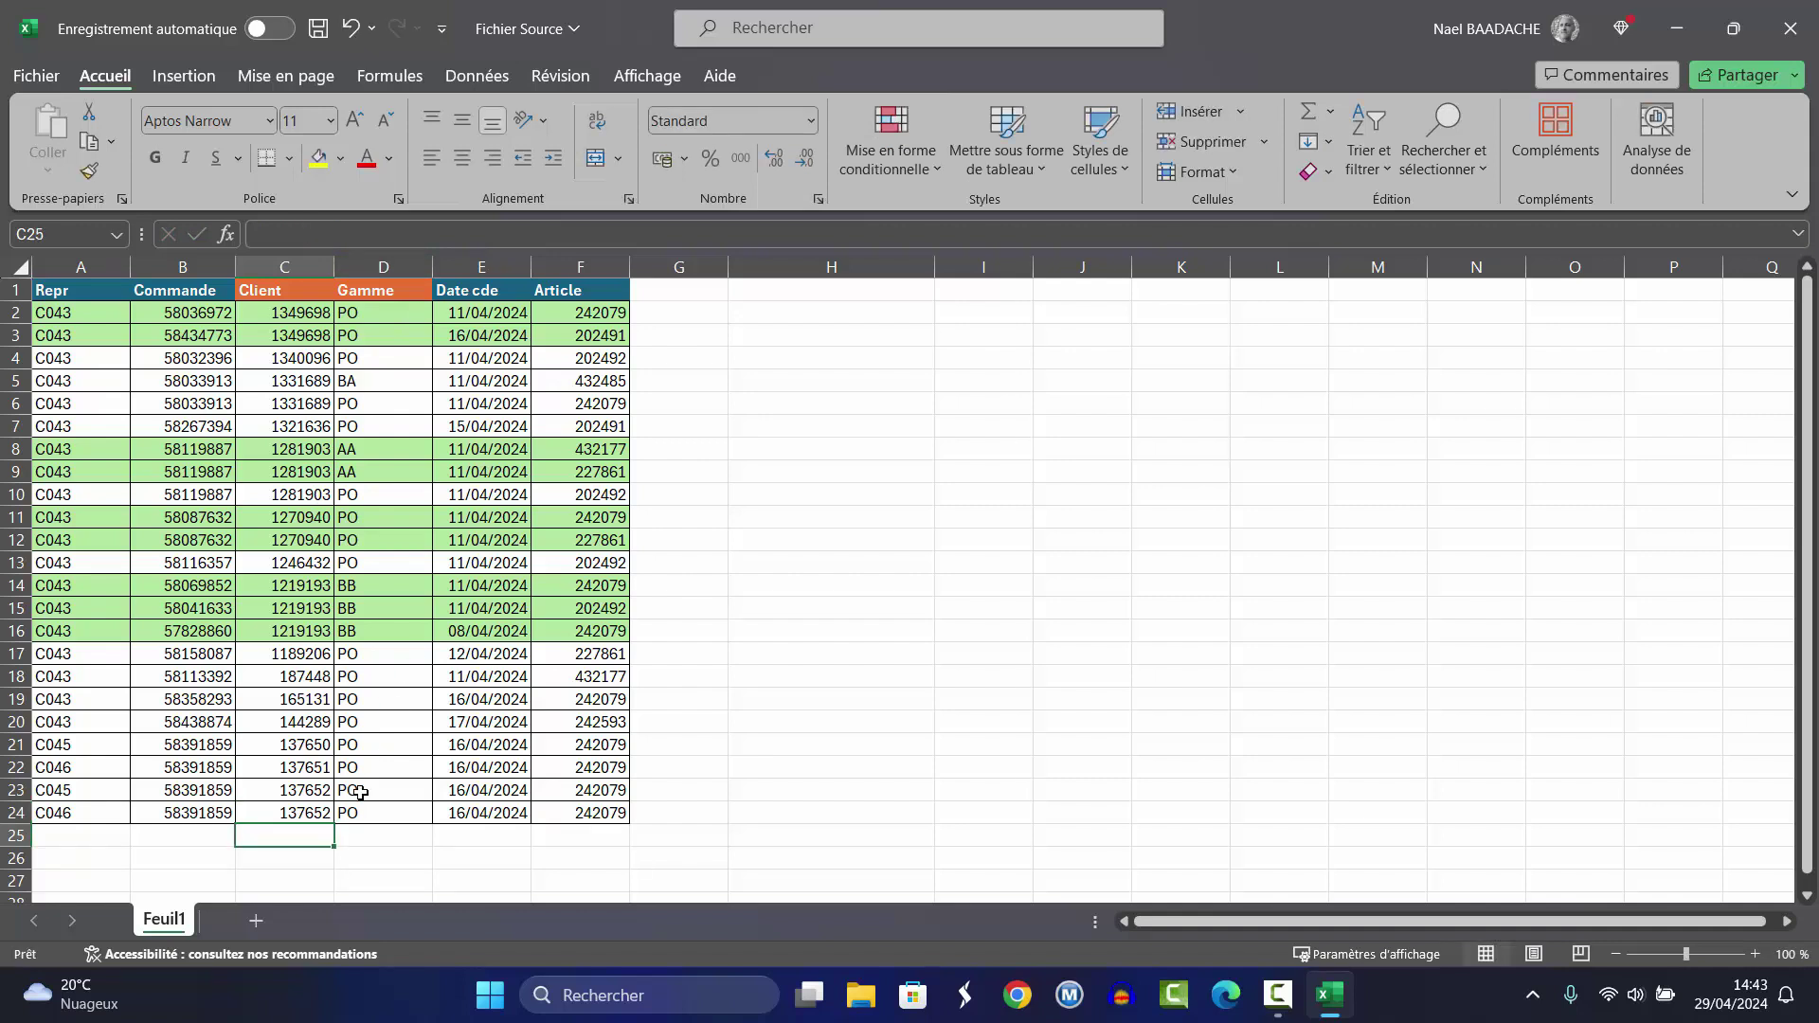
pyautogui.click(360, 792)
pyautogui.write('zz')
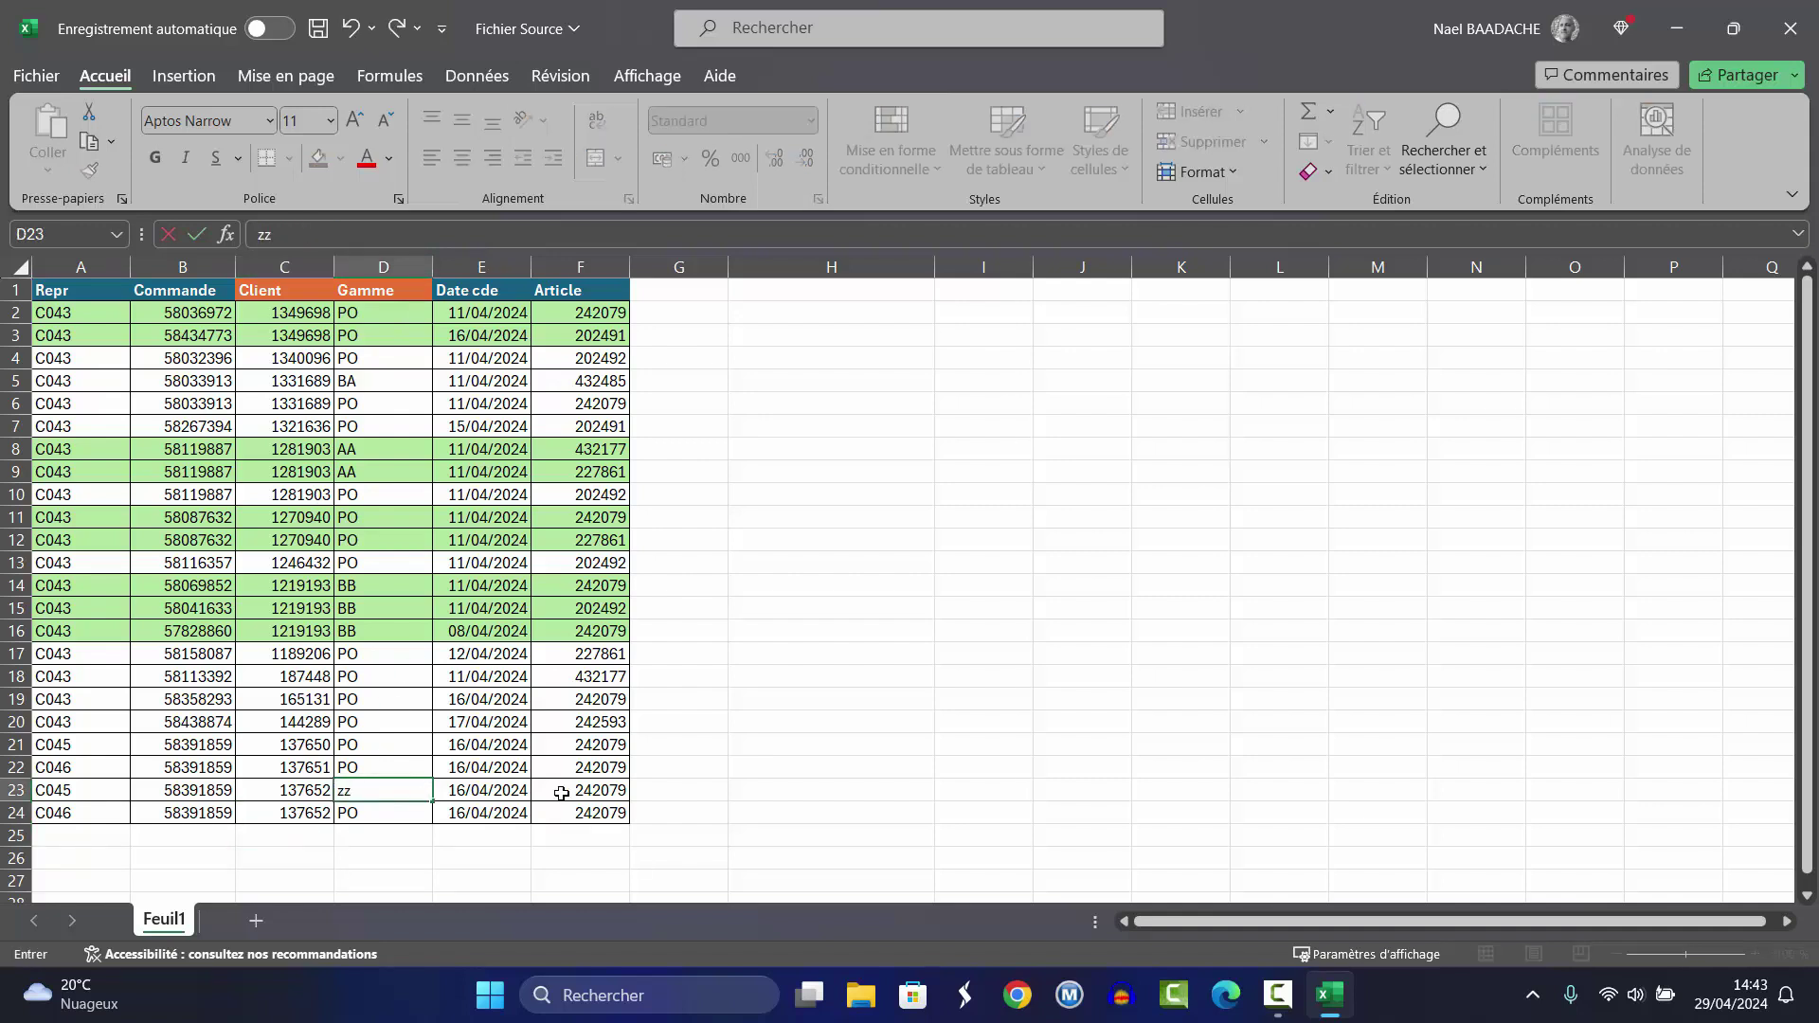
pyautogui.press('Return')
pyautogui.write('ZZ')
pyautogui.press('Return')
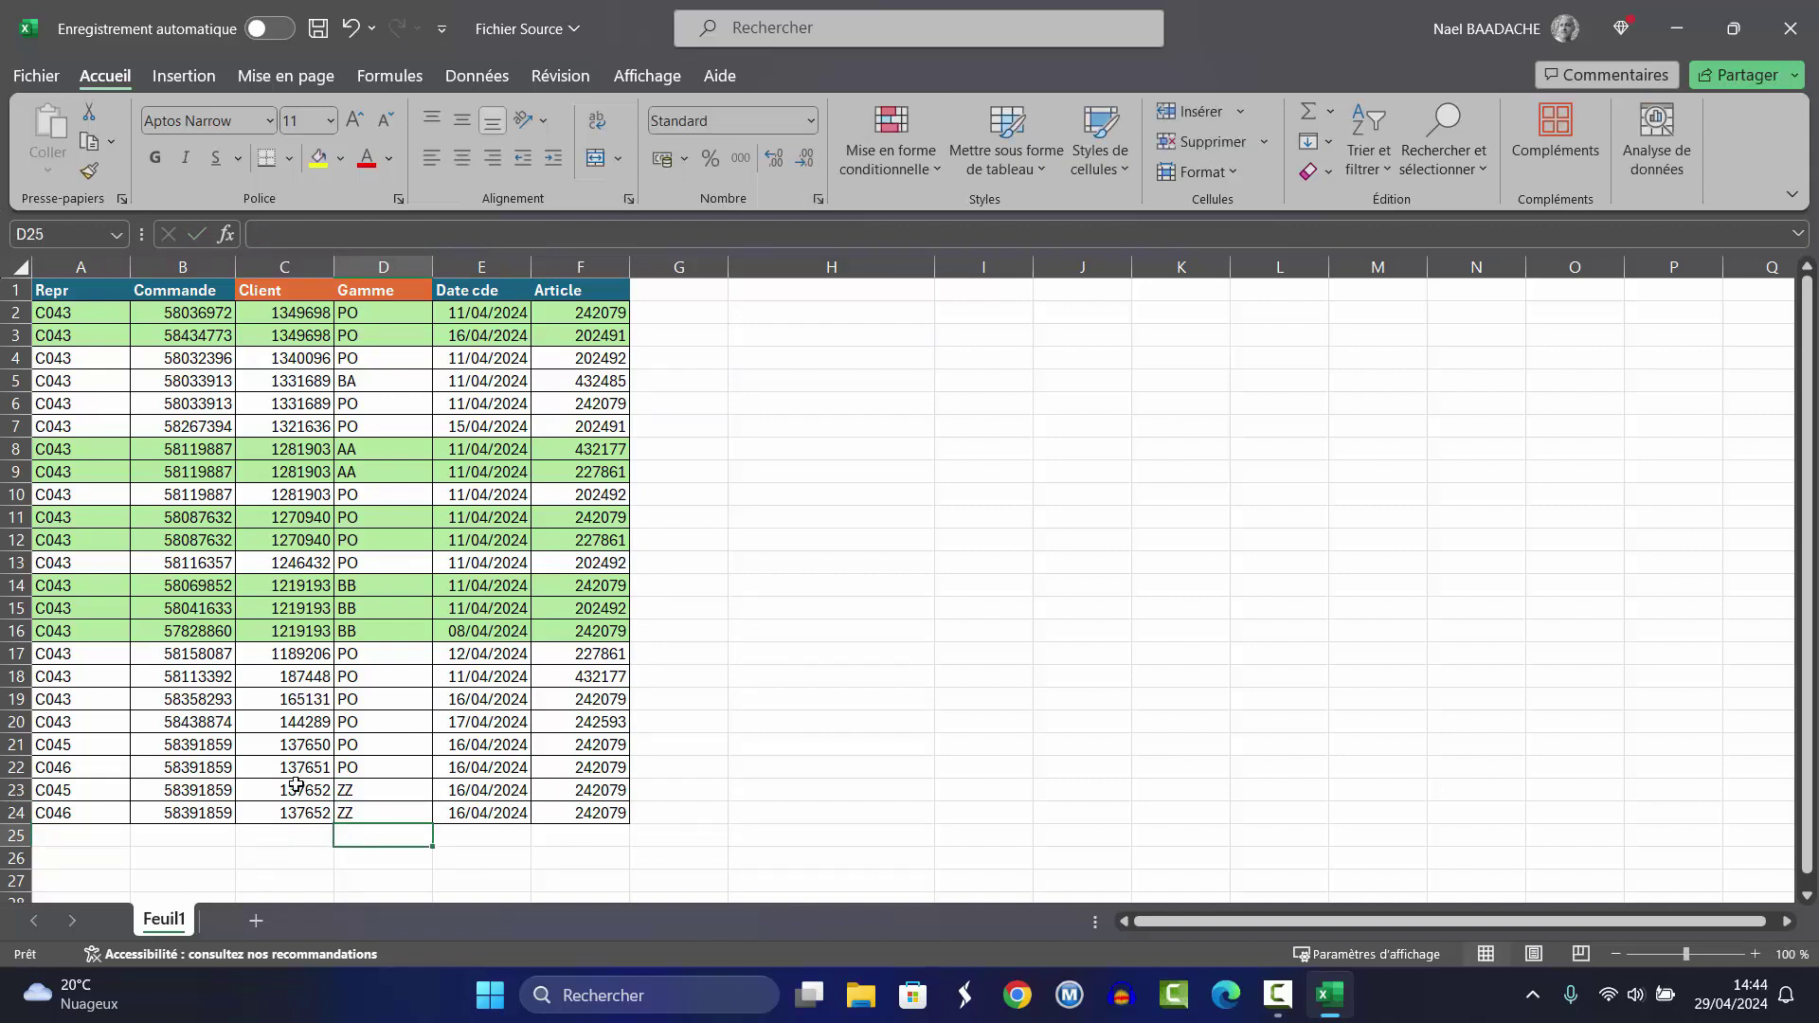
pyautogui.click(299, 787)
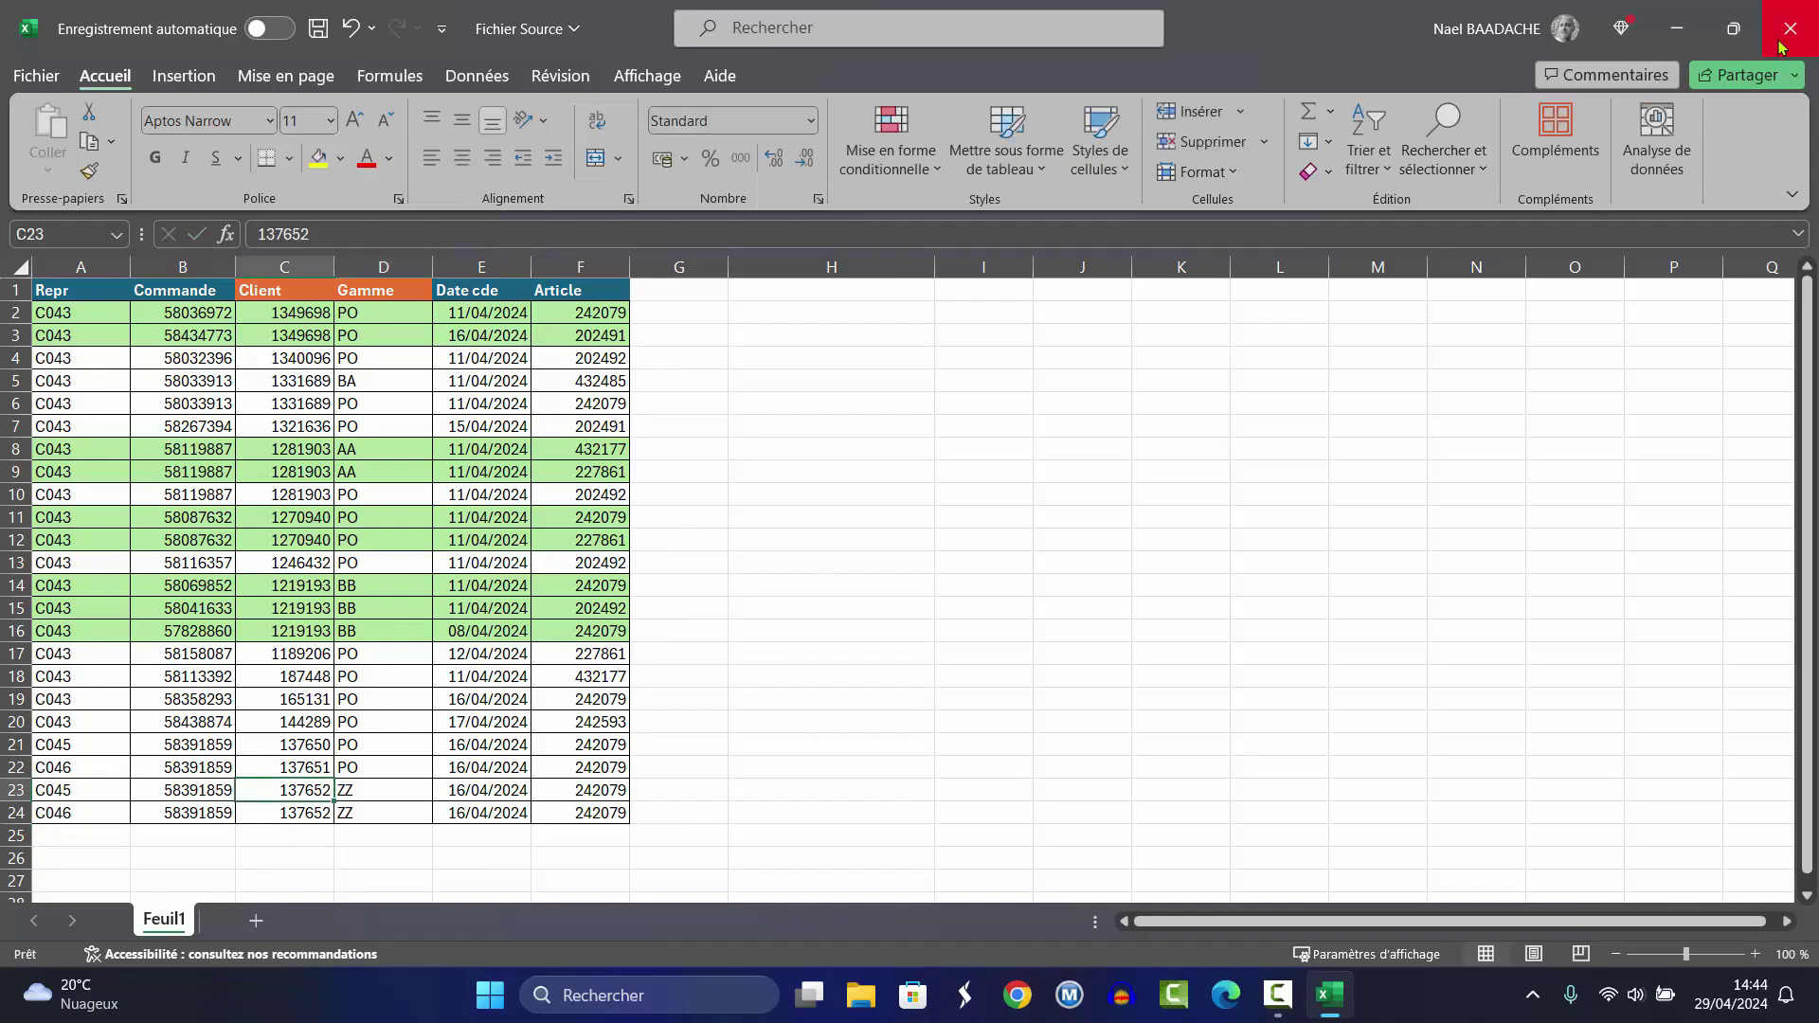
pyautogui.click(1784, 34)
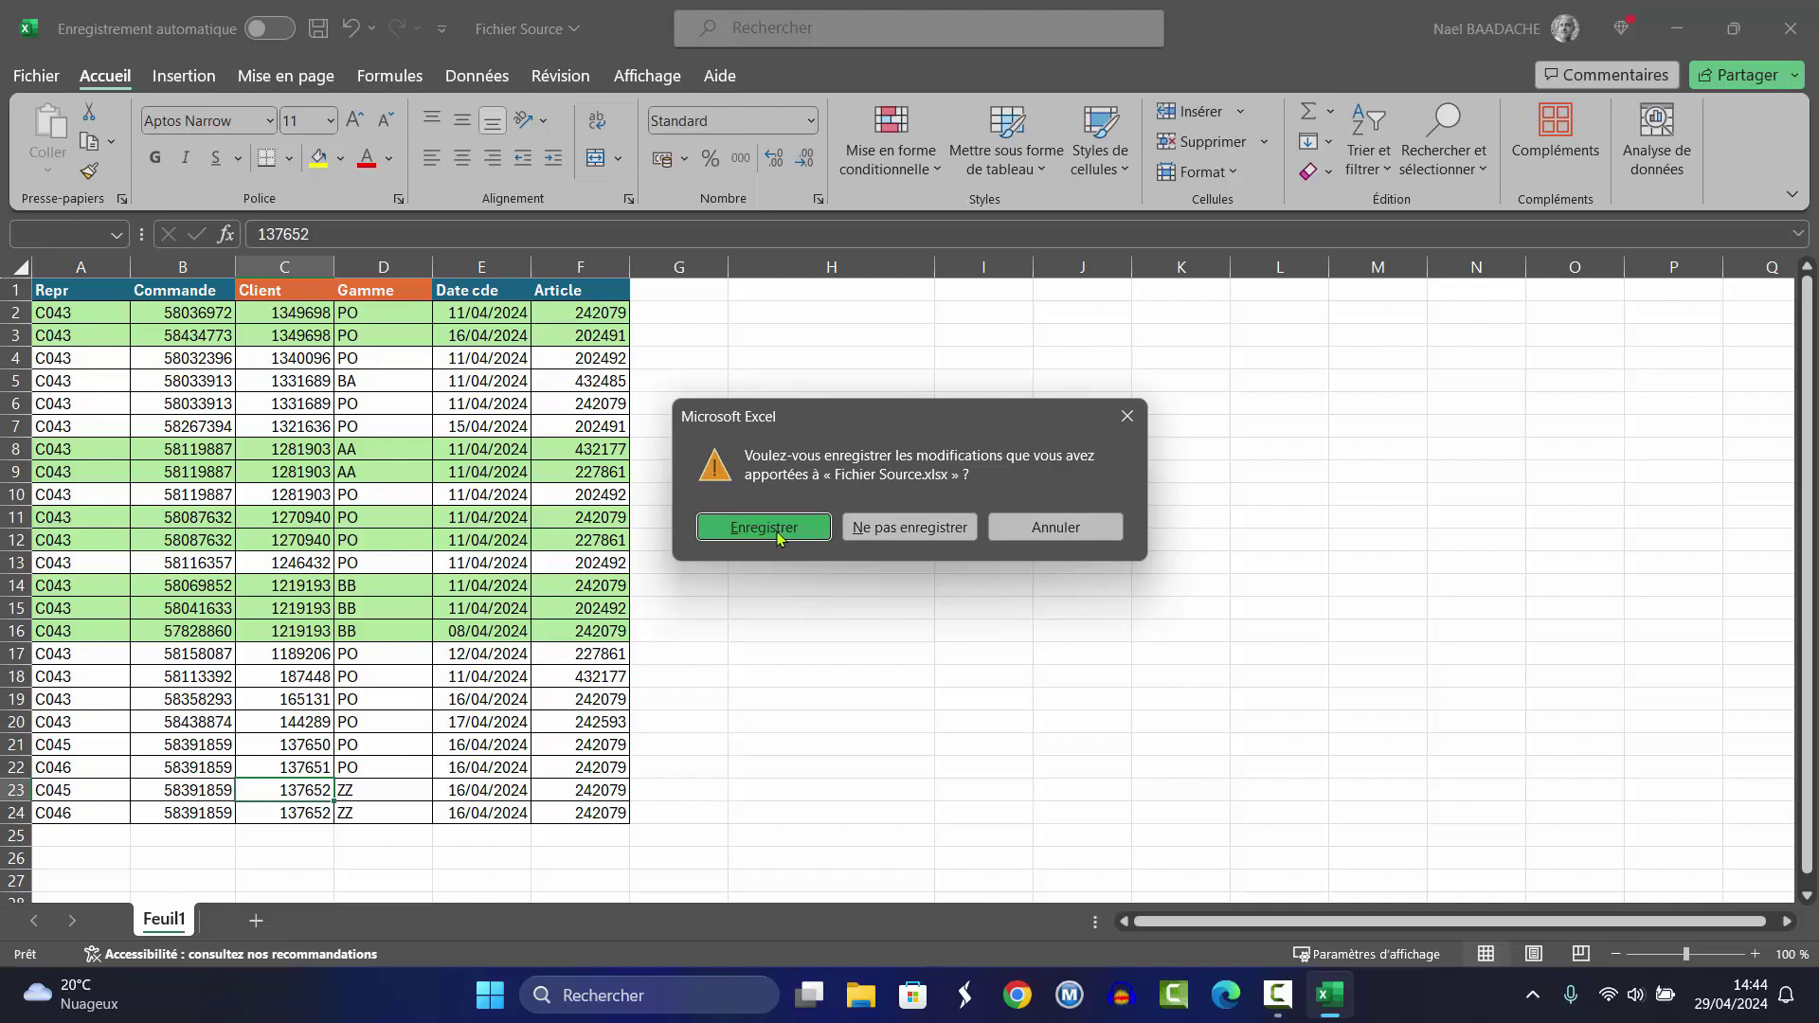
pyautogui.click(777, 531)
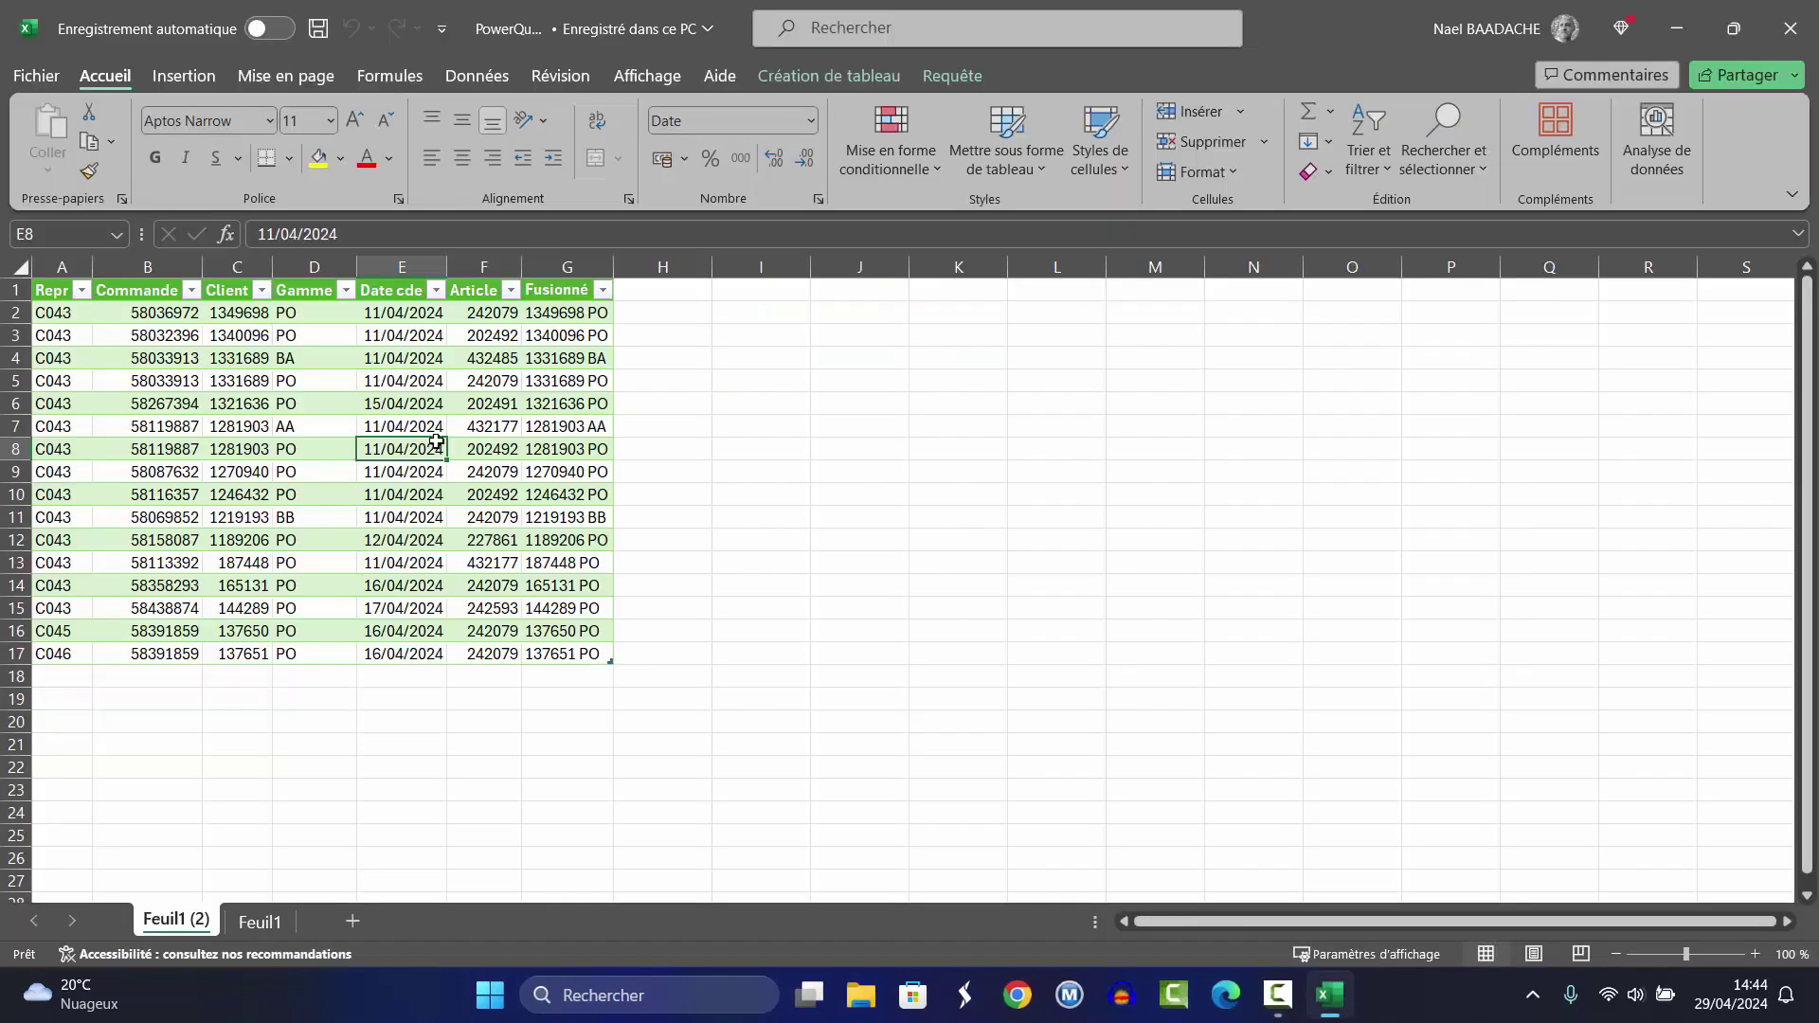
# Step: Refresh all data and check new row 18 for client 137652 ZZ in the 17-row table
pyautogui.click(476, 76)
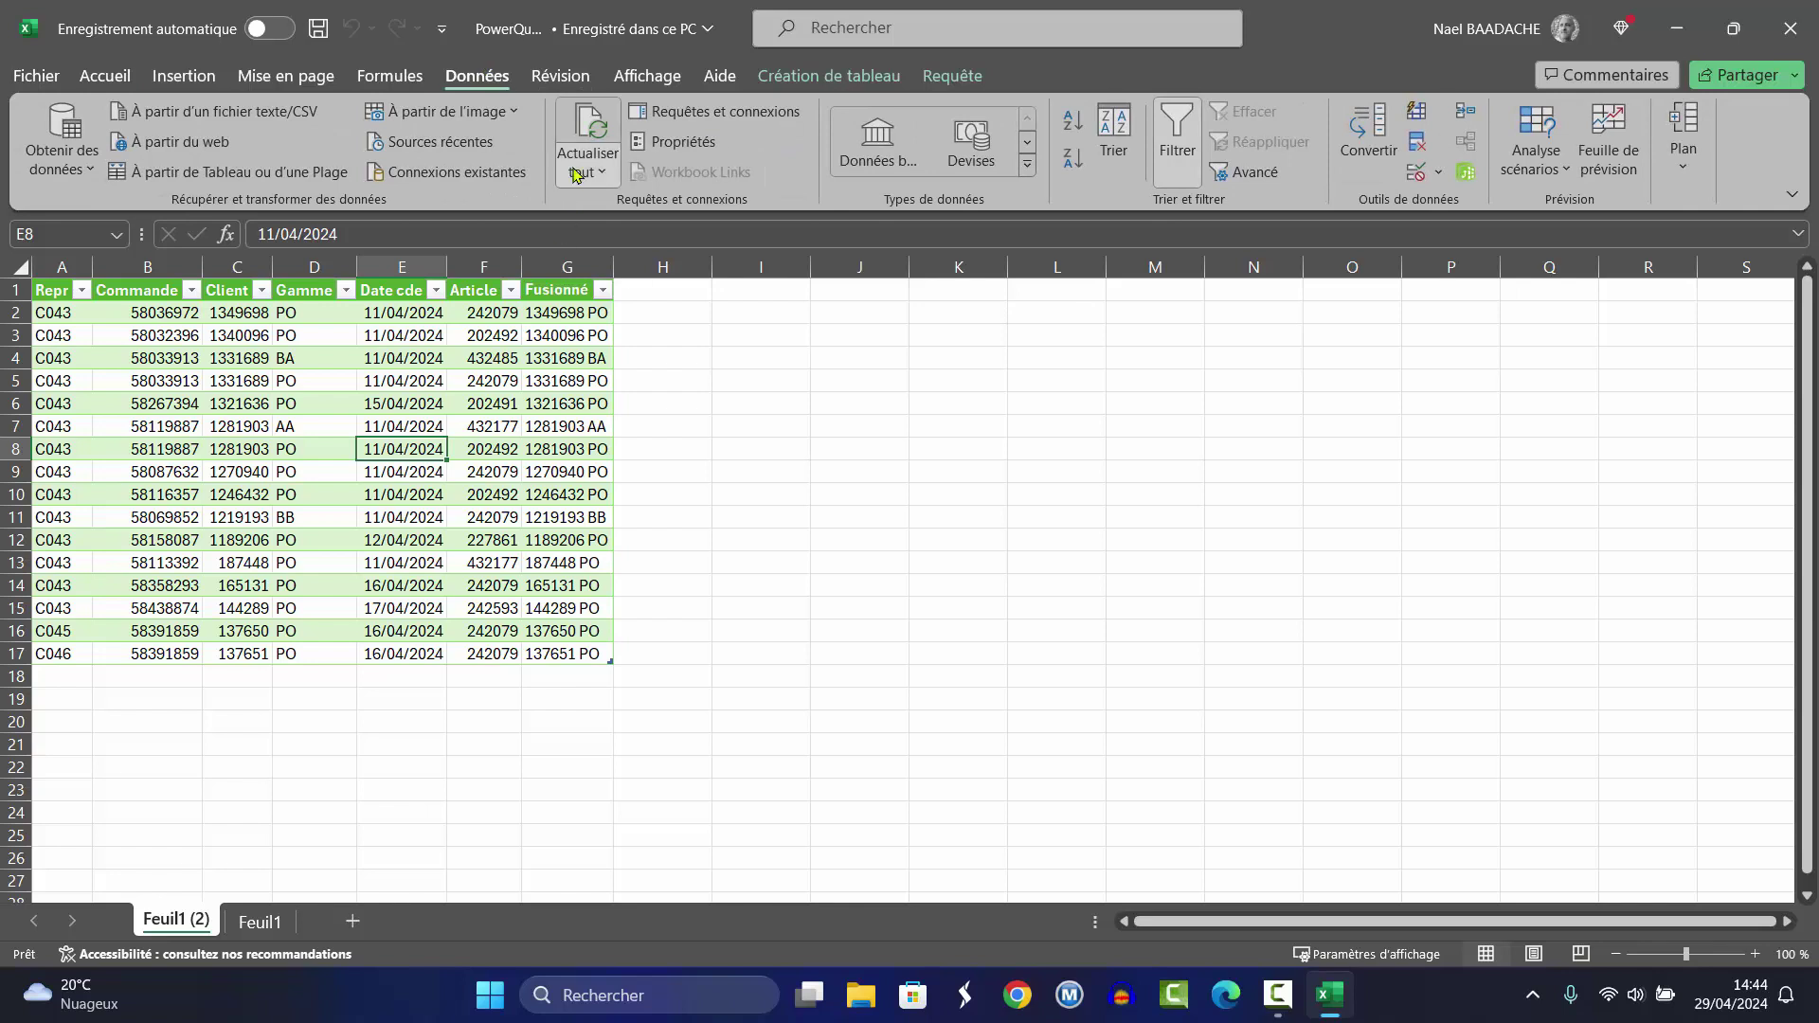
pyautogui.click(578, 129)
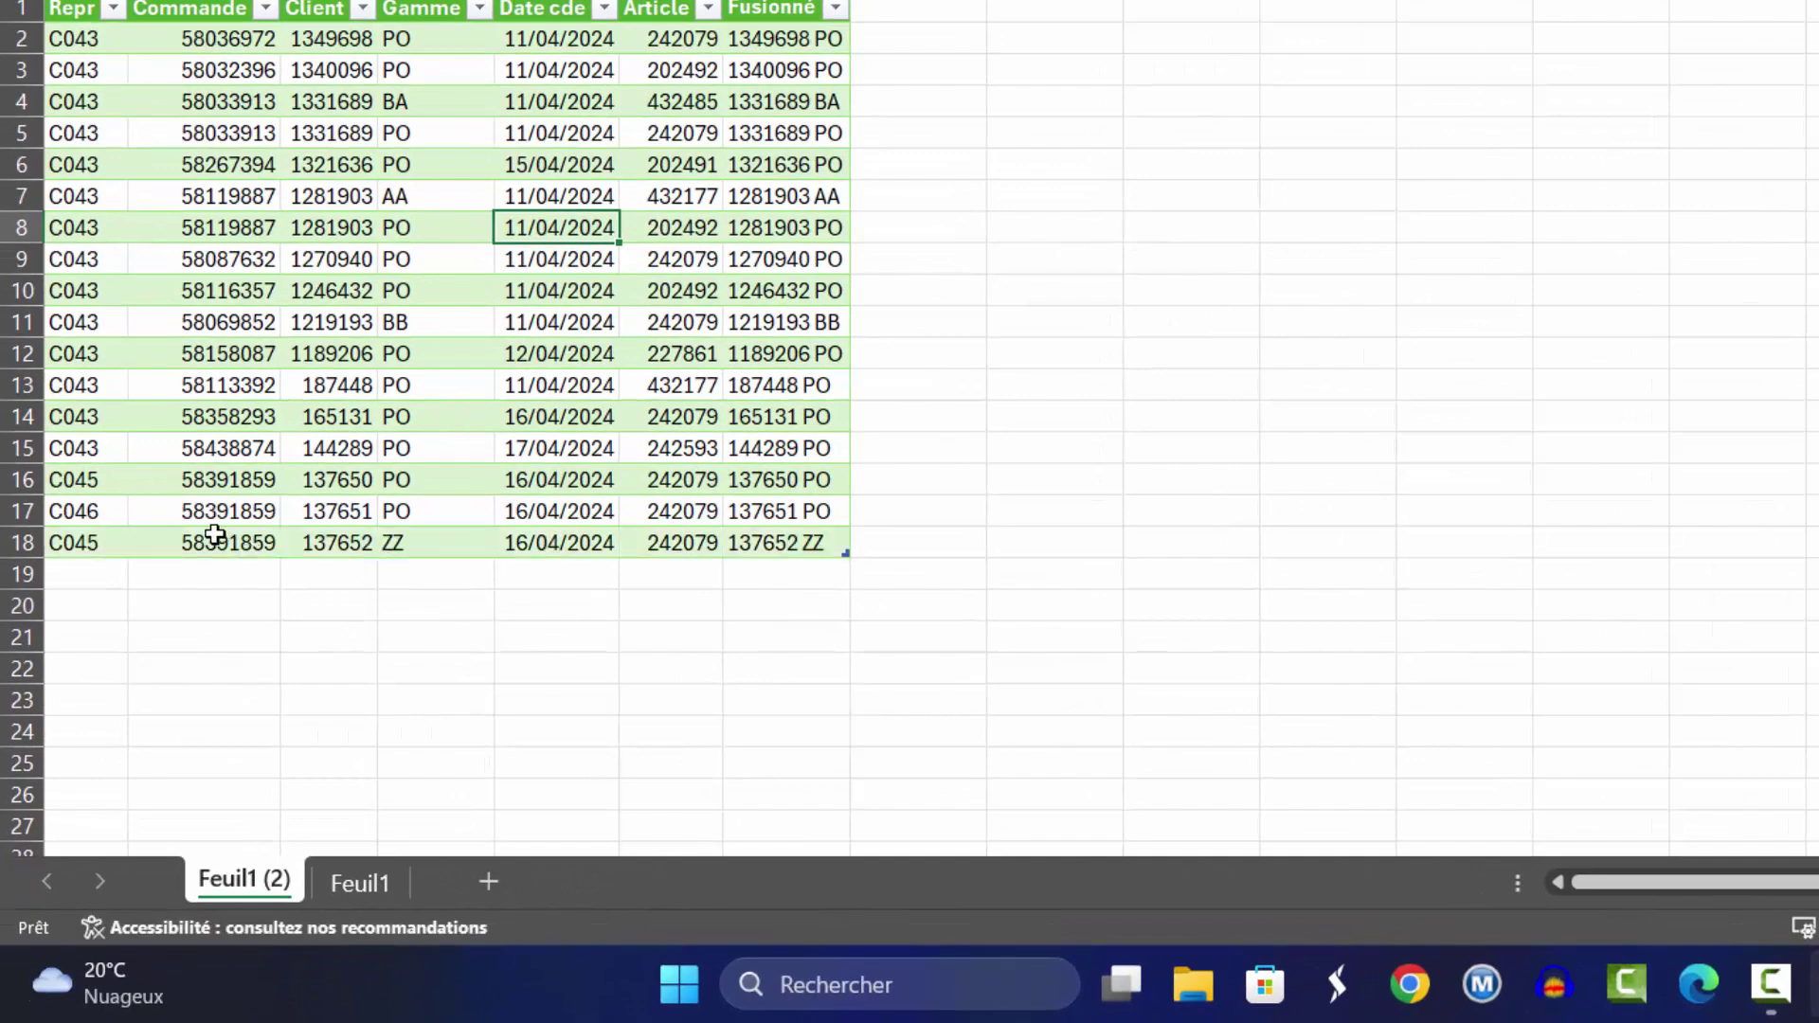
pyautogui.click(277, 535)
pyautogui.click(502, 669)
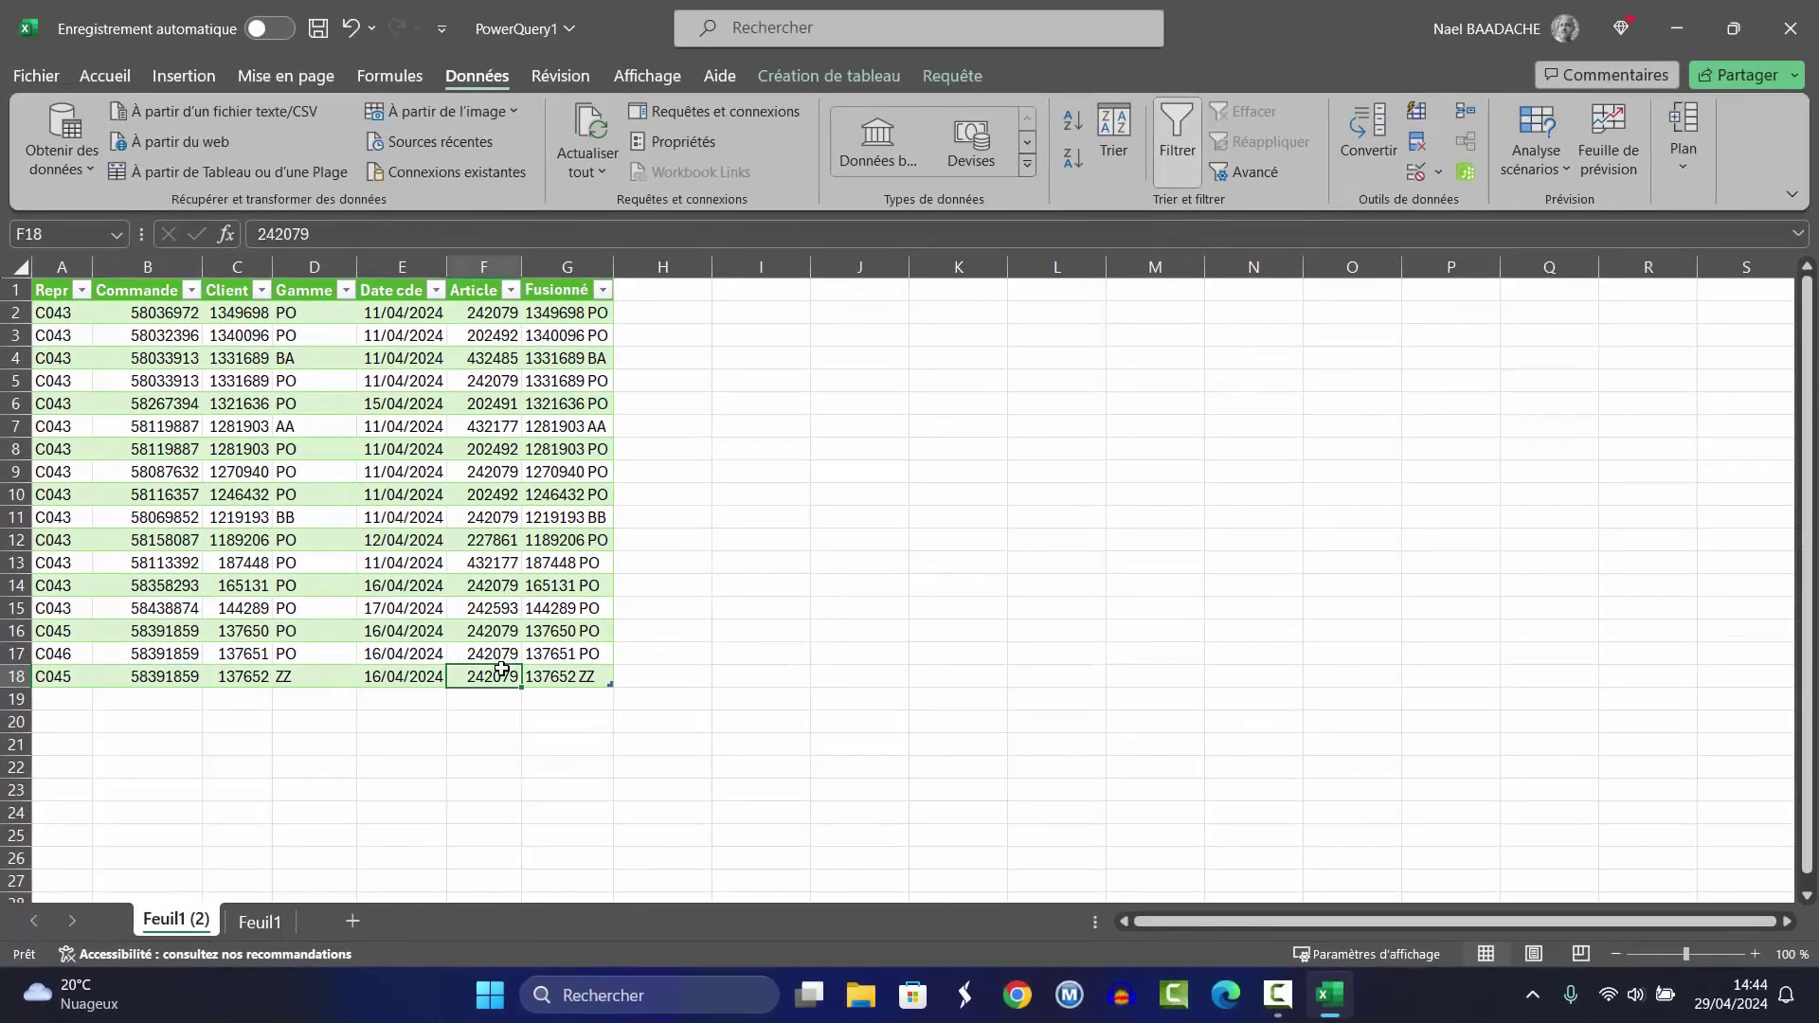